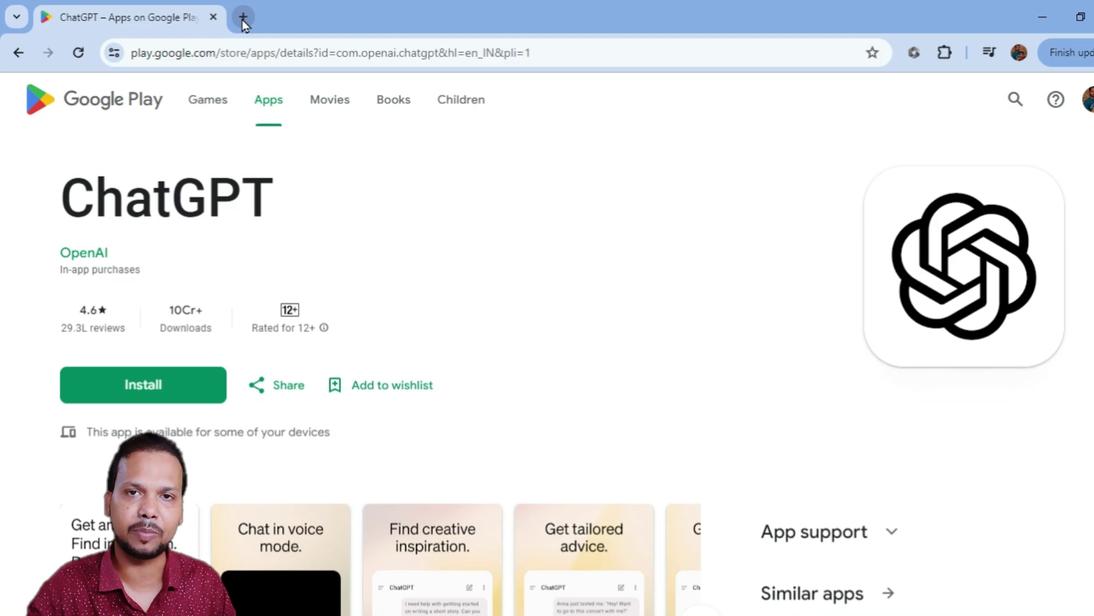
# - Open a new browser tab alongside the ChatGPT app's Google Play page
pyautogui.click(243, 18)
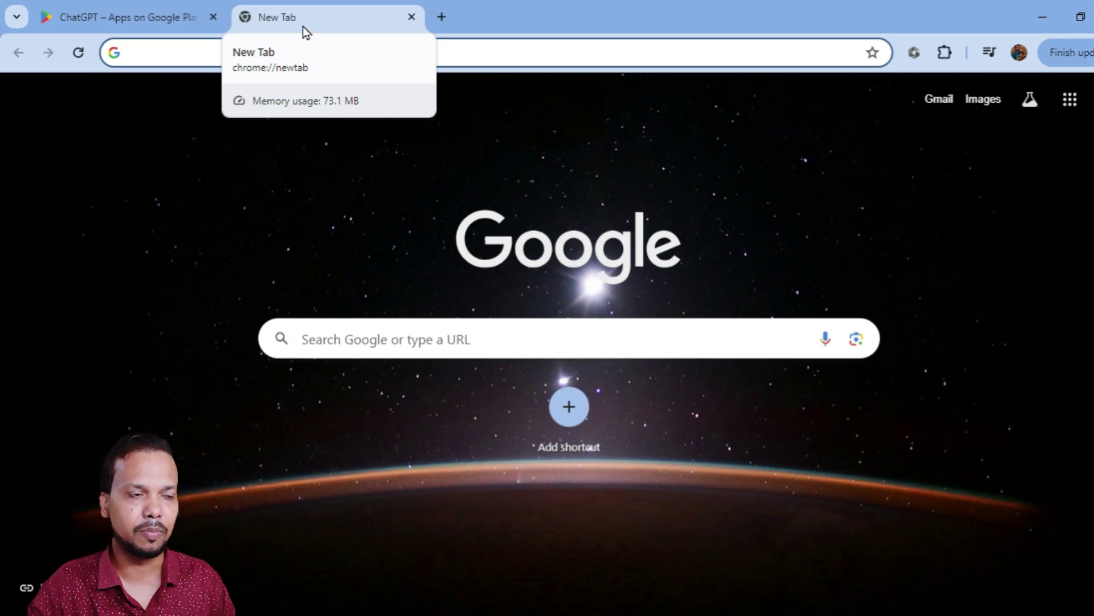
pyautogui.click(152, 17)
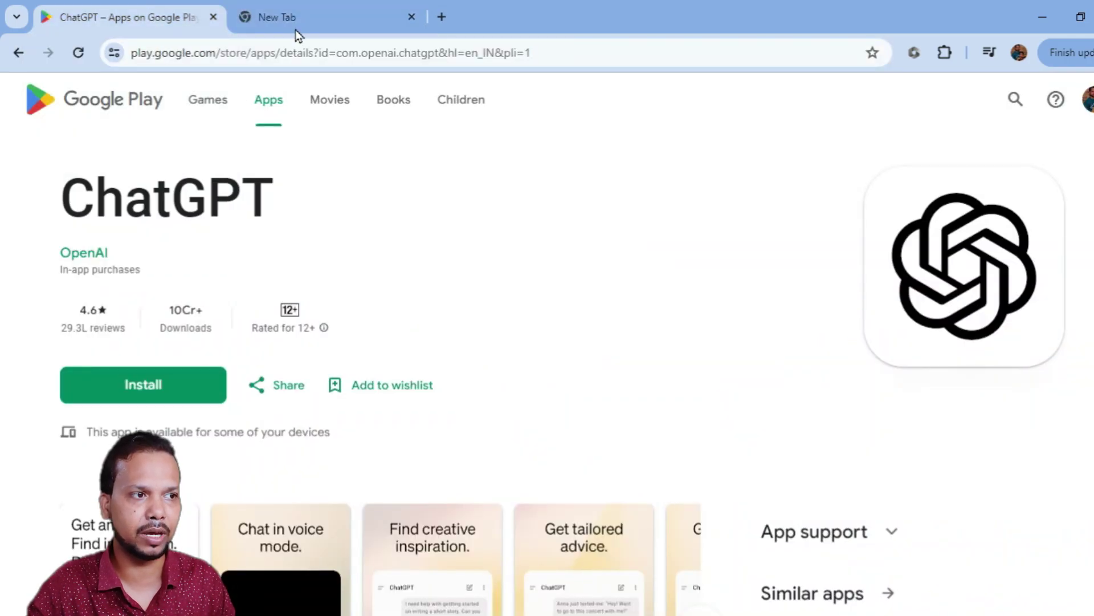
pyautogui.click(296, 15)
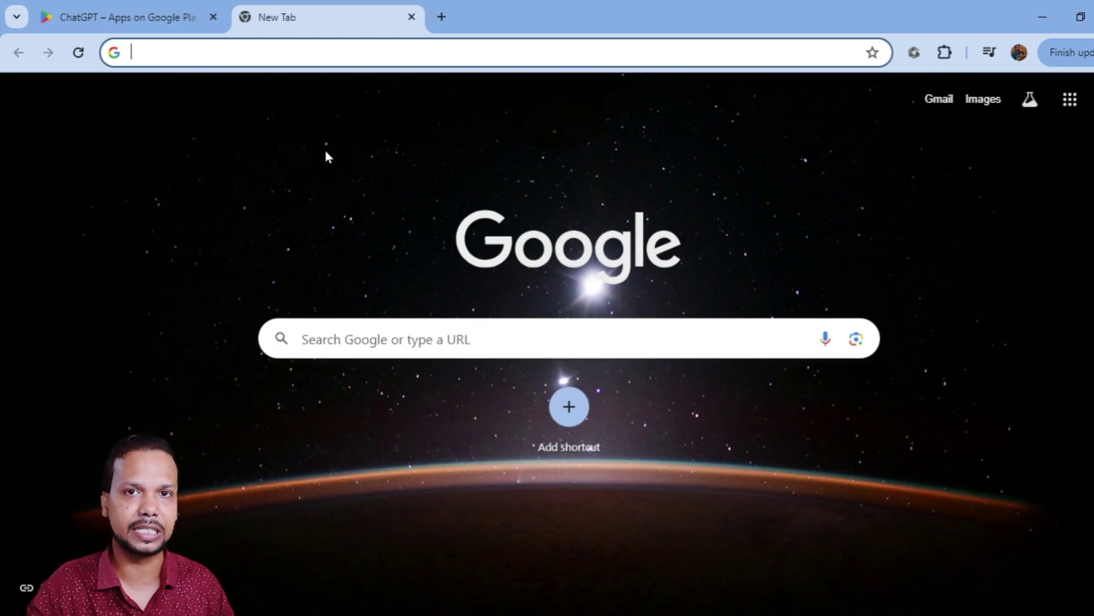
pyautogui.click(123, 17)
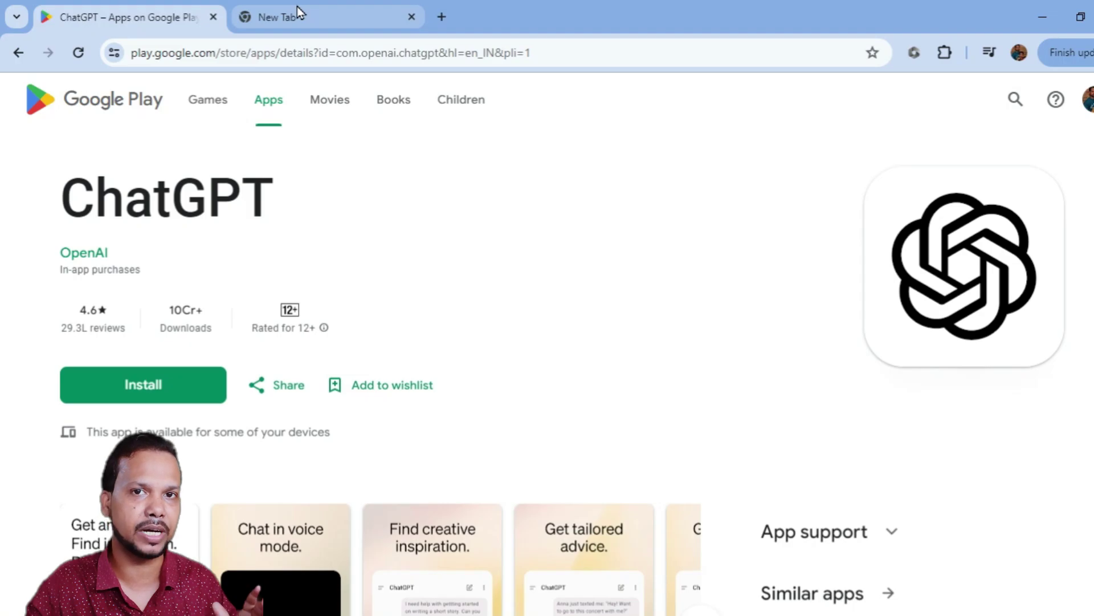
pyautogui.click(297, 12)
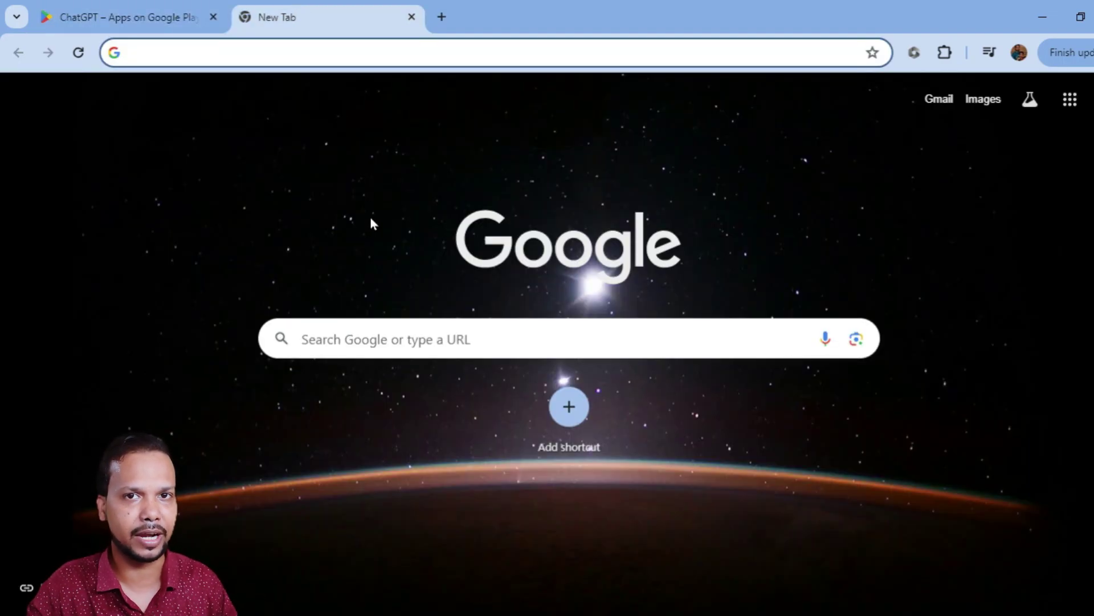
pyautogui.click(154, 21)
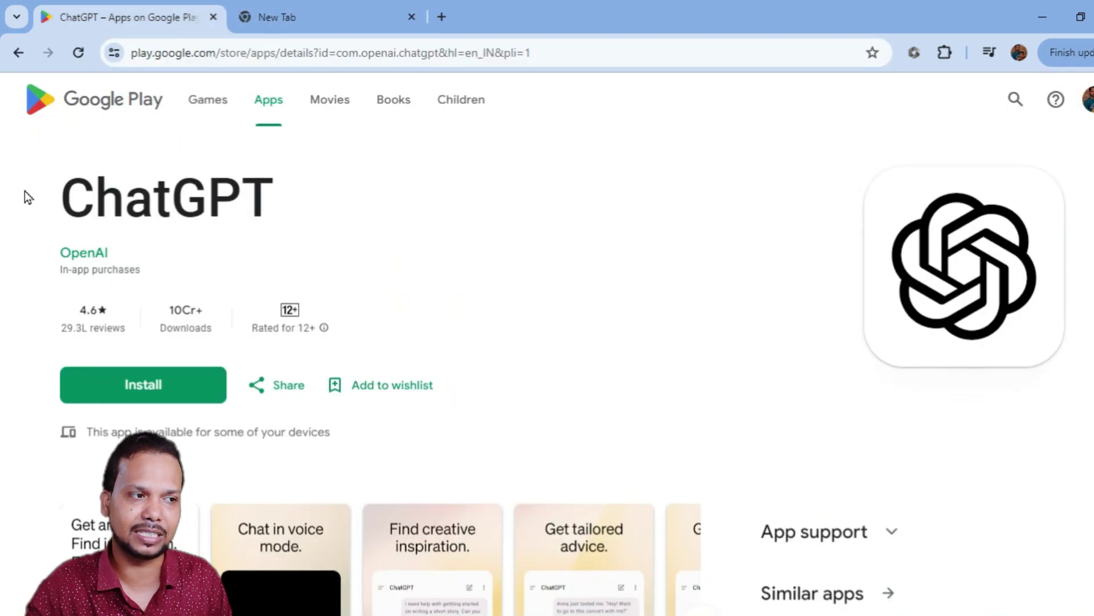
pyautogui.click(308, 13)
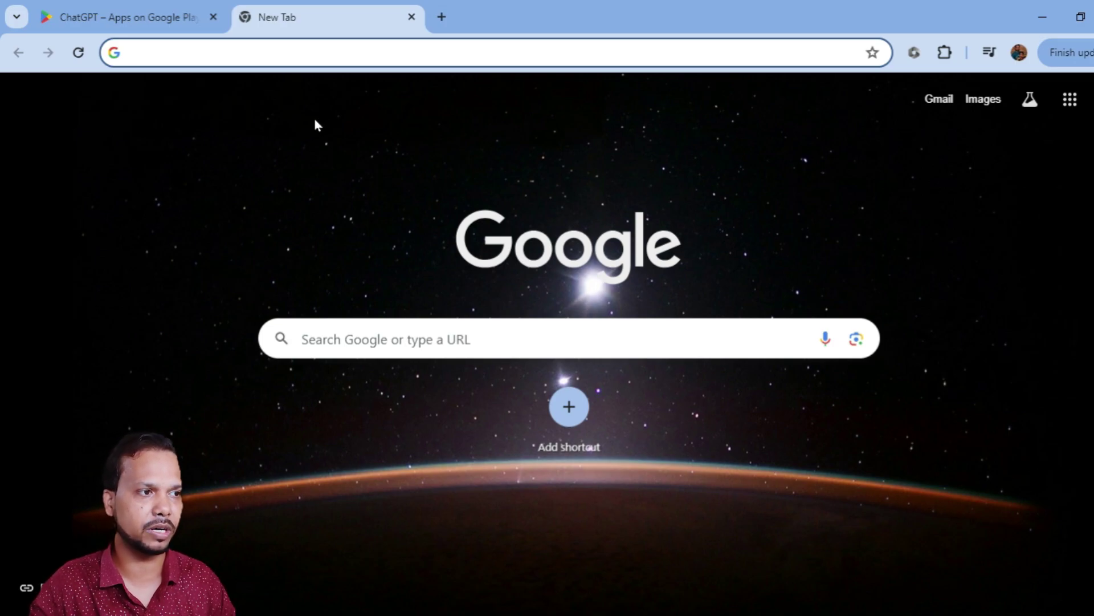
# - Search Google for "chatgpt", open OpenAI's "Introducing ChatGPT" result and launch ChatGPT from it
pyautogui.click(416, 348)
pyautogui.write('chatgpt')
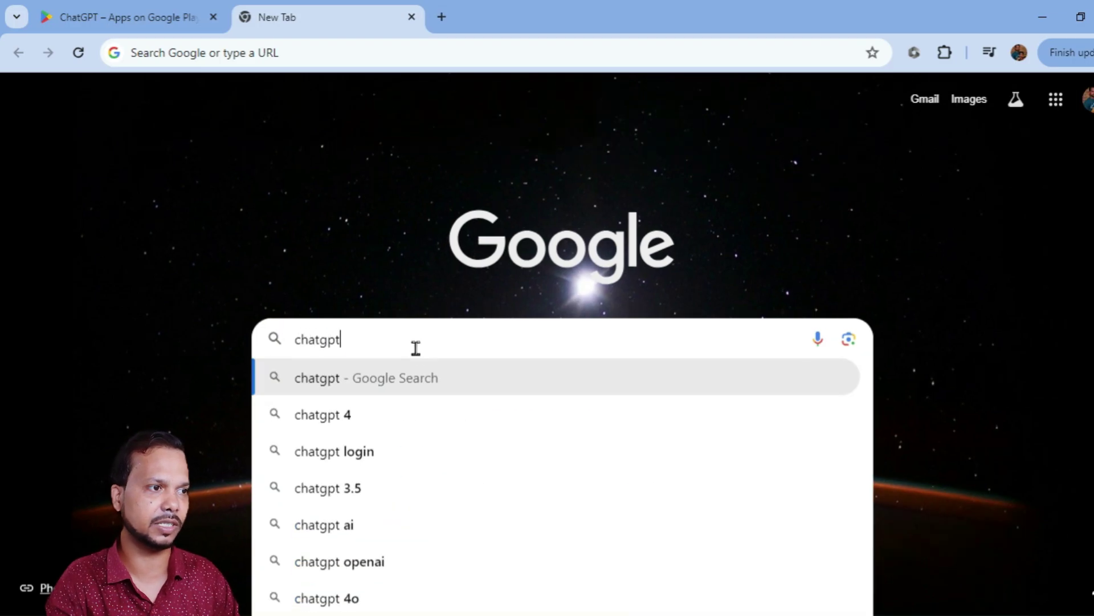
pyautogui.press('Return')
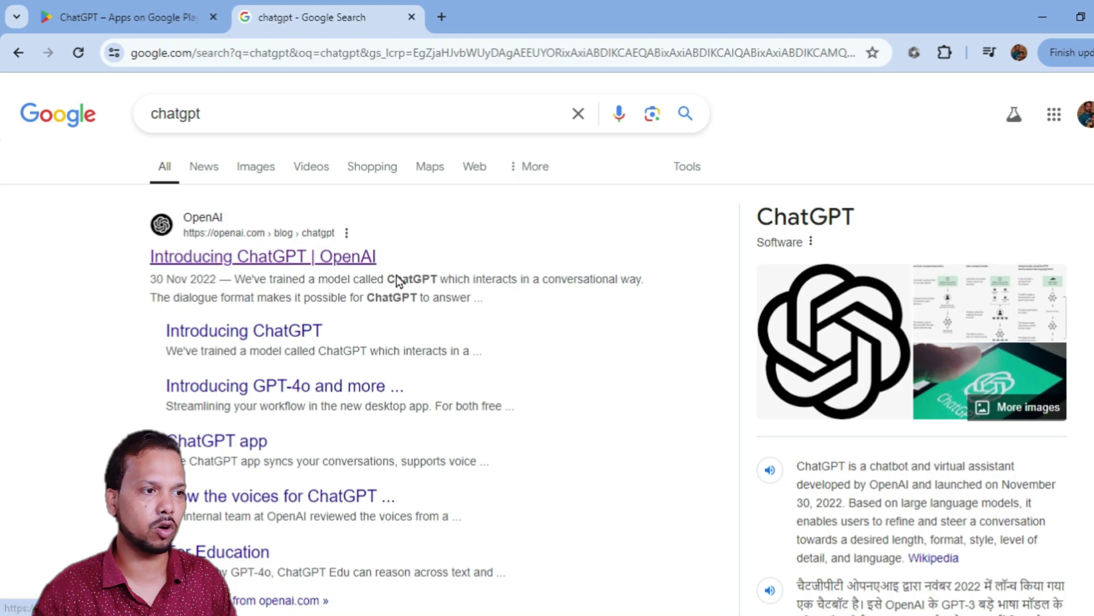
pyautogui.click(278, 260)
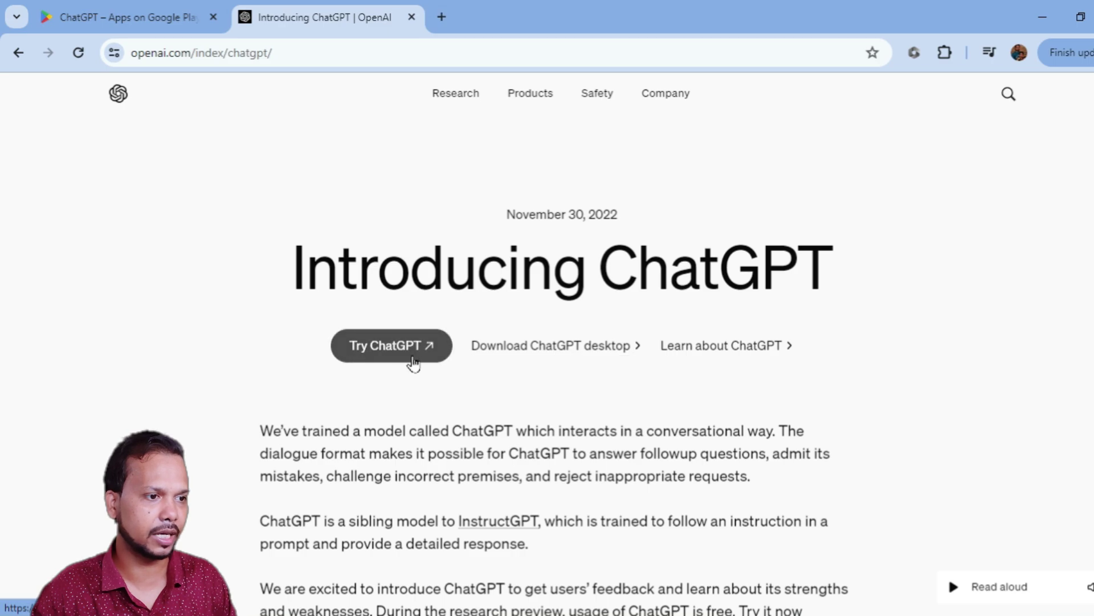
pyautogui.click(372, 351)
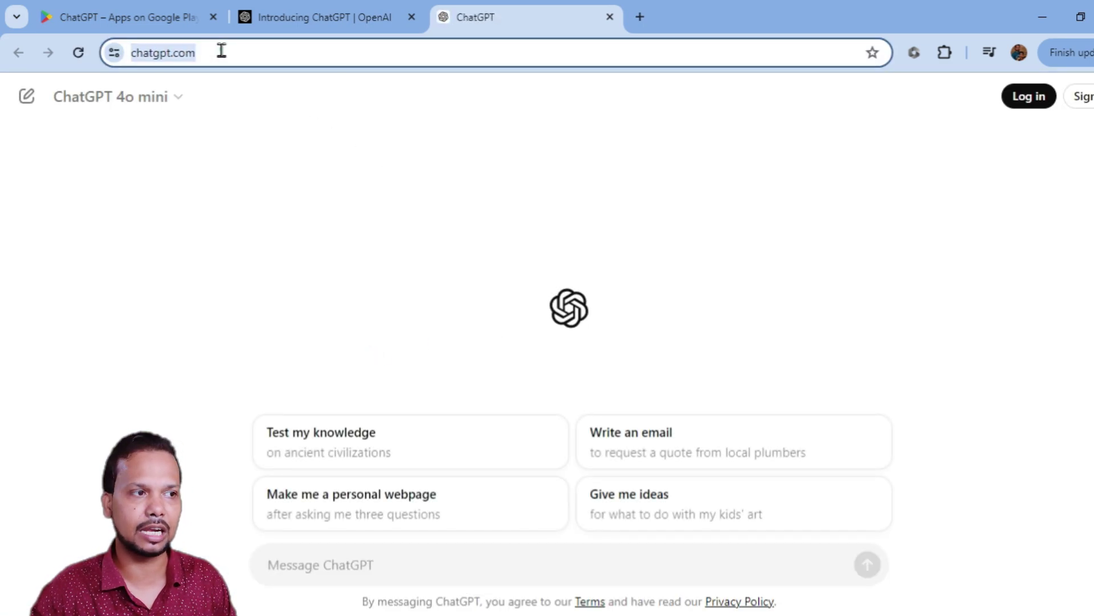
# - Log in to ChatGPT by continuing with the first listed Google account
pyautogui.click(220, 50)
pyautogui.click(406, 285)
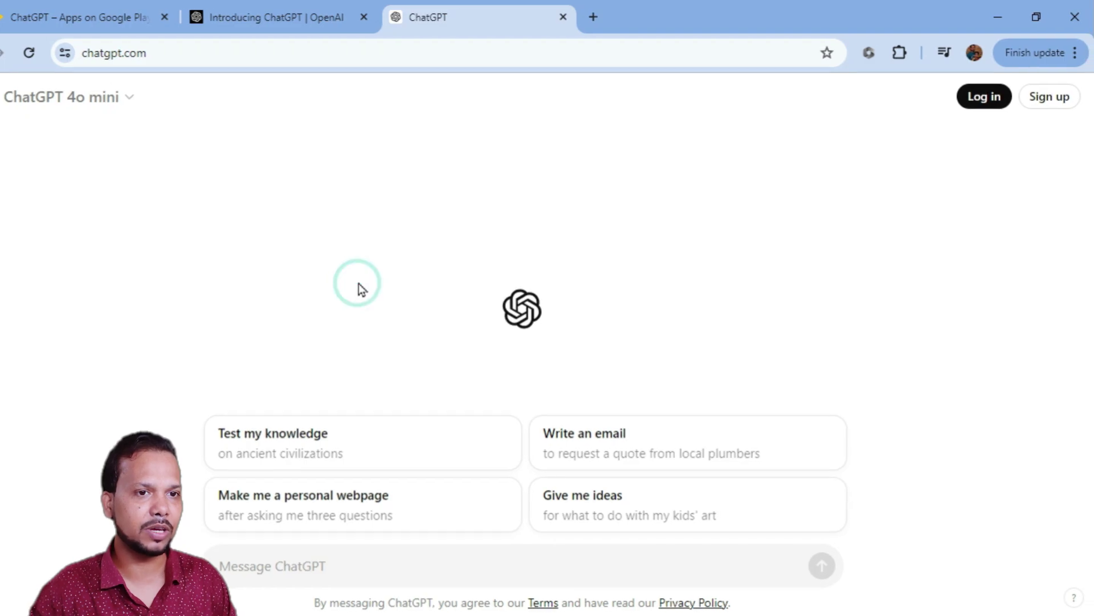
pyautogui.click(991, 101)
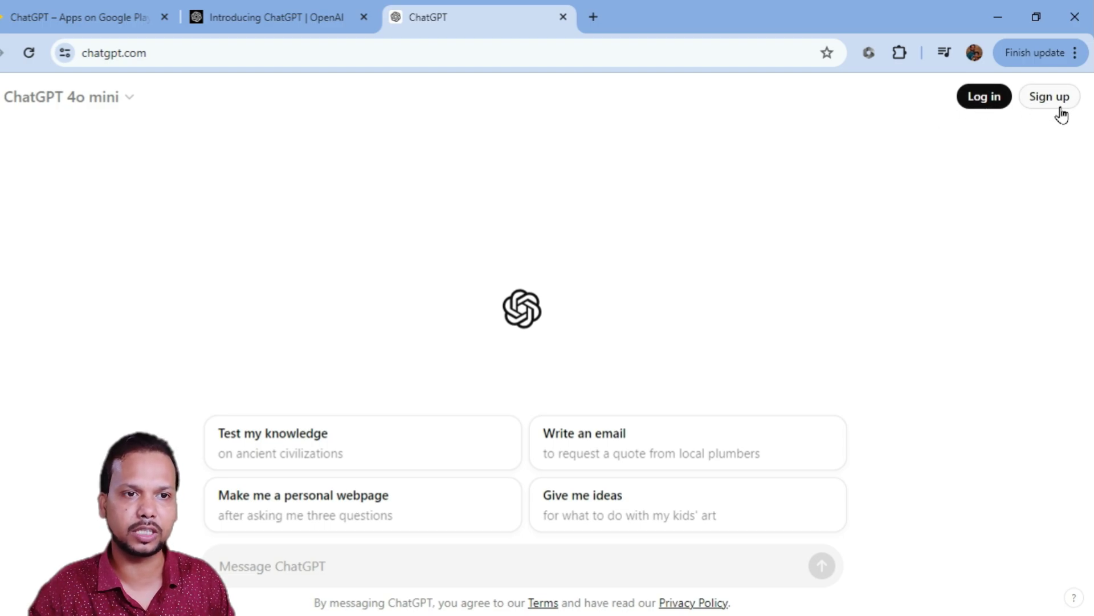
pyautogui.click(989, 105)
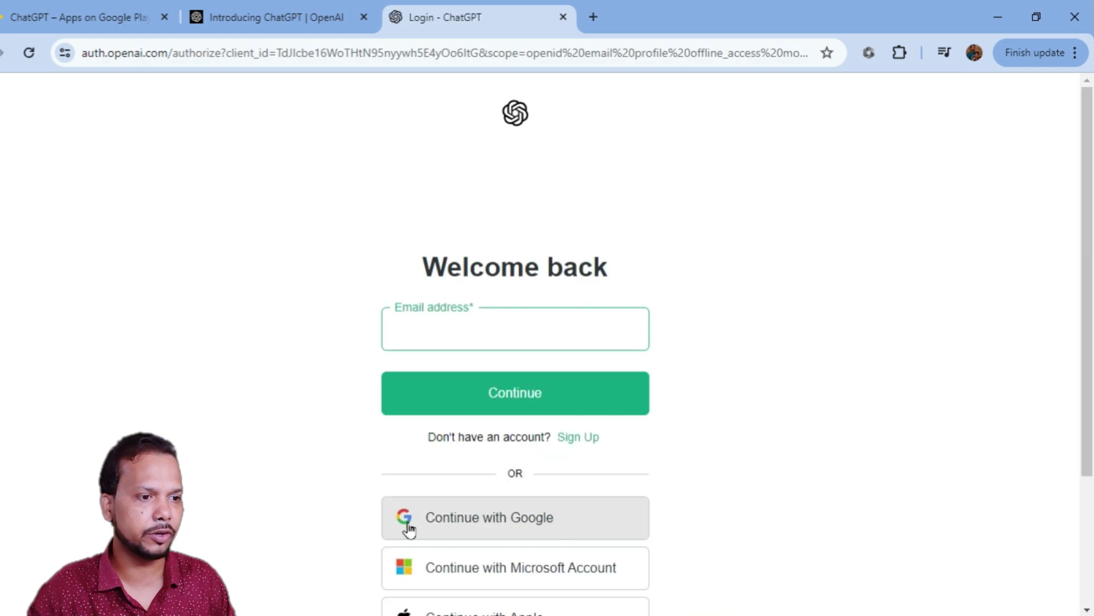
pyautogui.click(589, 519)
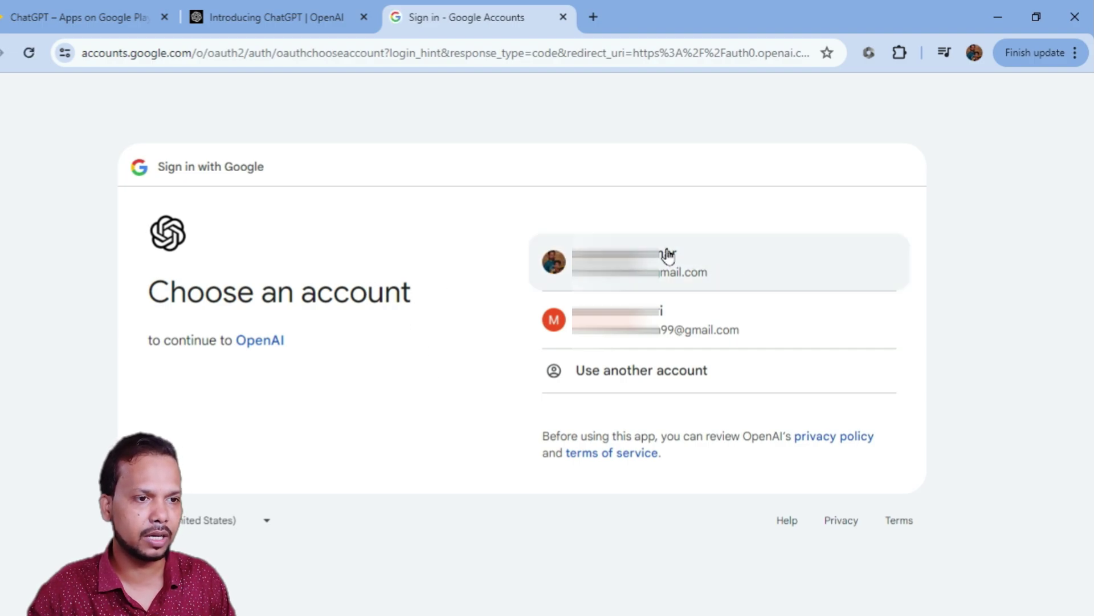
pyautogui.click(735, 259)
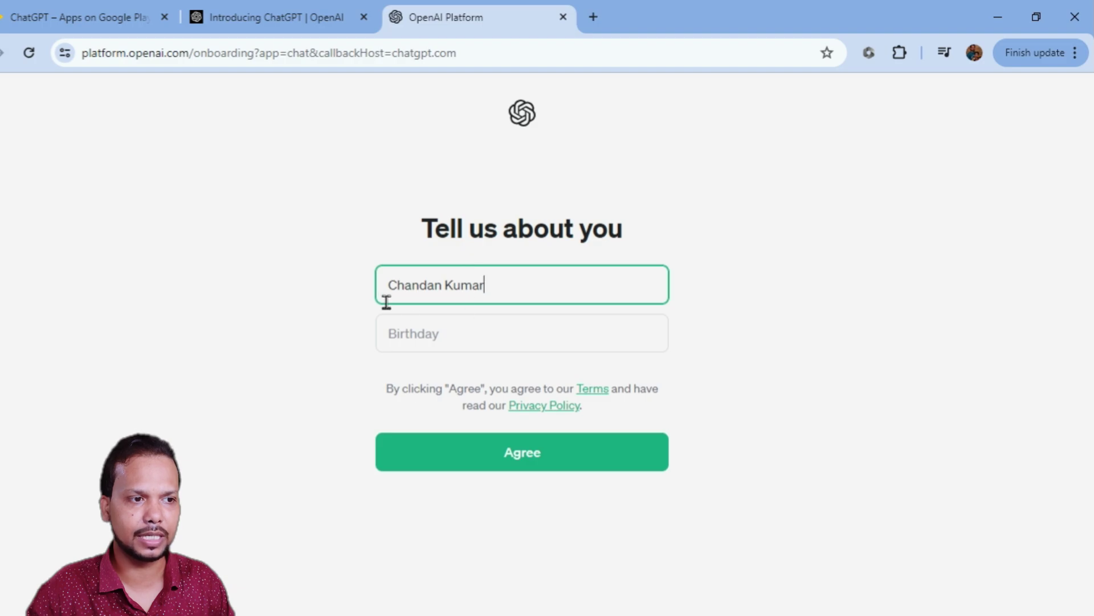
# - Enter the date of birth in the onboarding form, agree to the terms and dismiss the getting-started tips
pyautogui.click(446, 337)
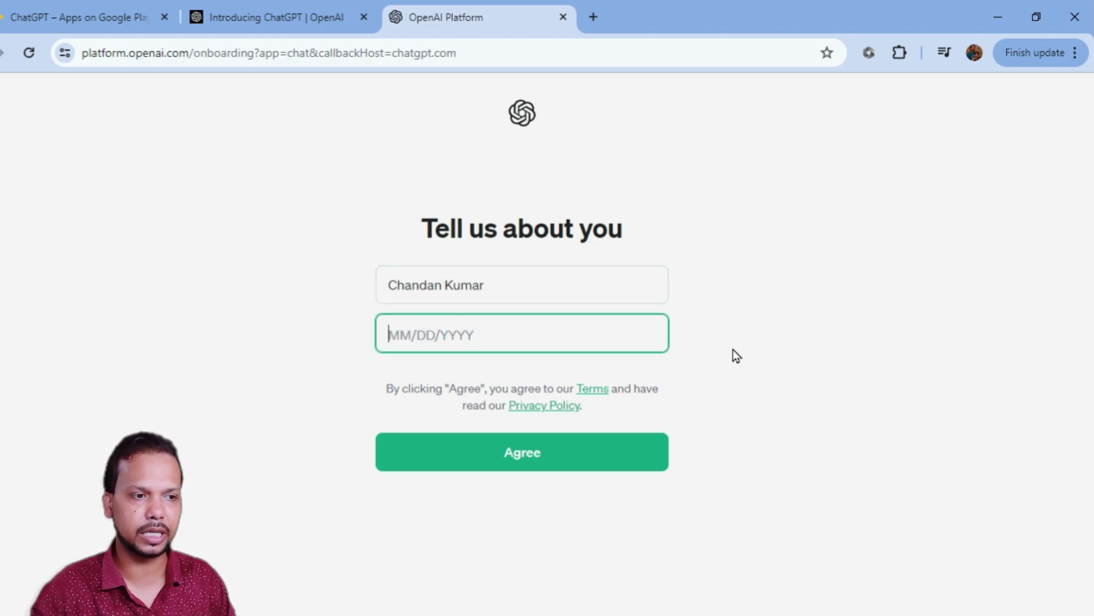
pyautogui.write('06/15/1992')
pyautogui.click(578, 442)
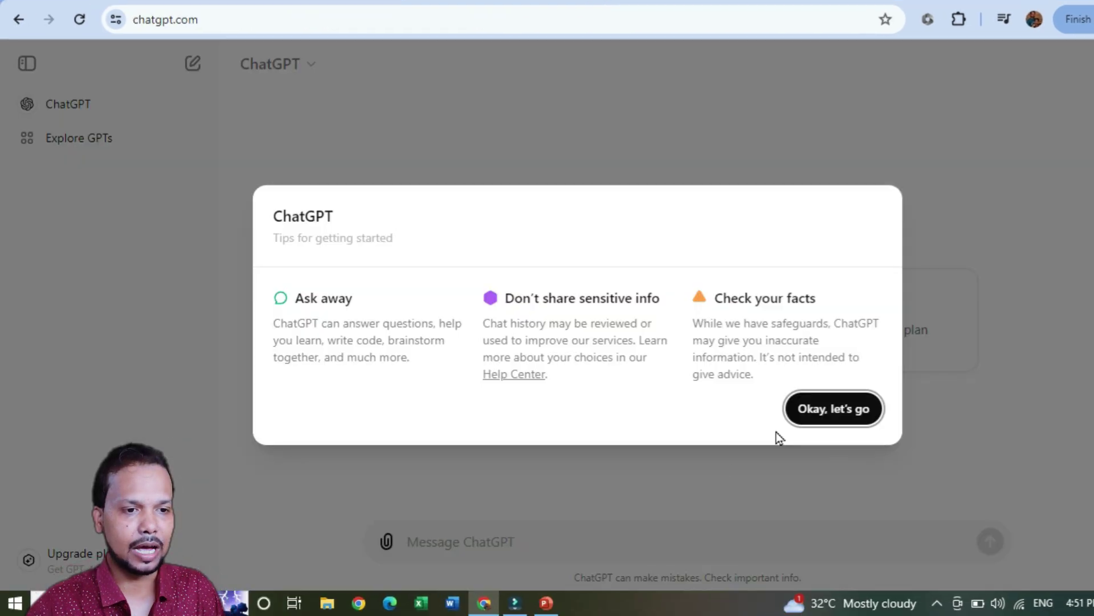
pyautogui.click(822, 417)
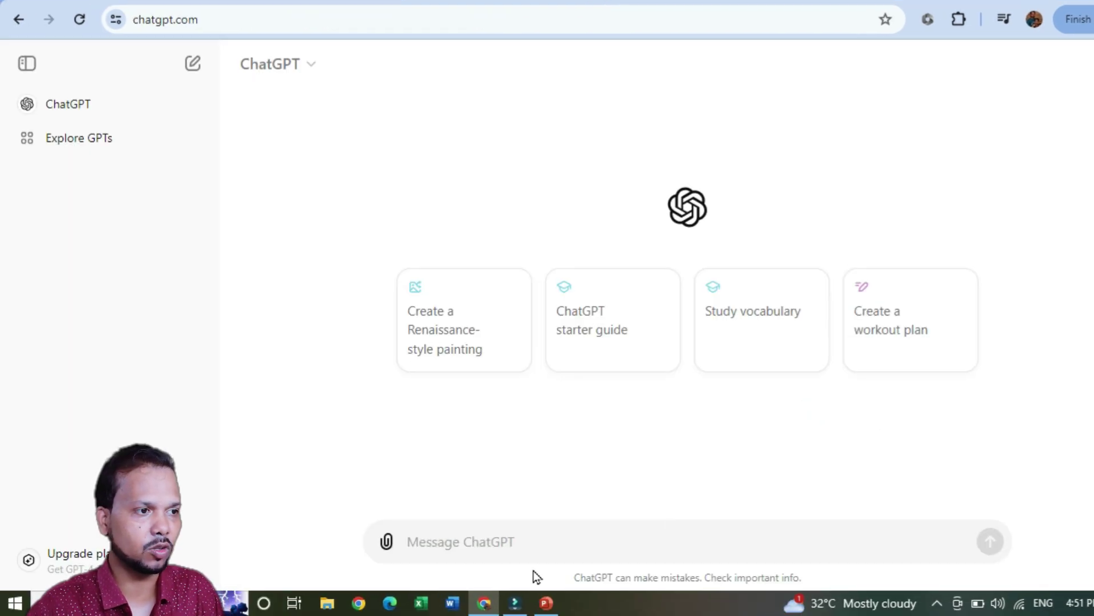
# - Send ChatGPT the prompt "prepare 15 row and 6 column sales data for a company"
pyautogui.click(521, 538)
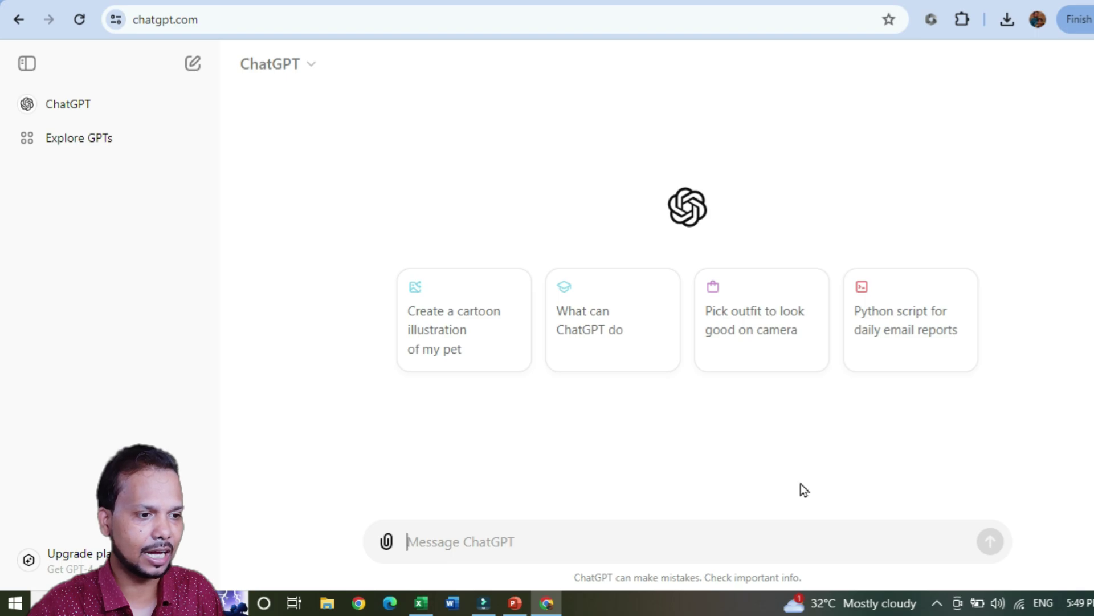
pyautogui.click(563, 543)
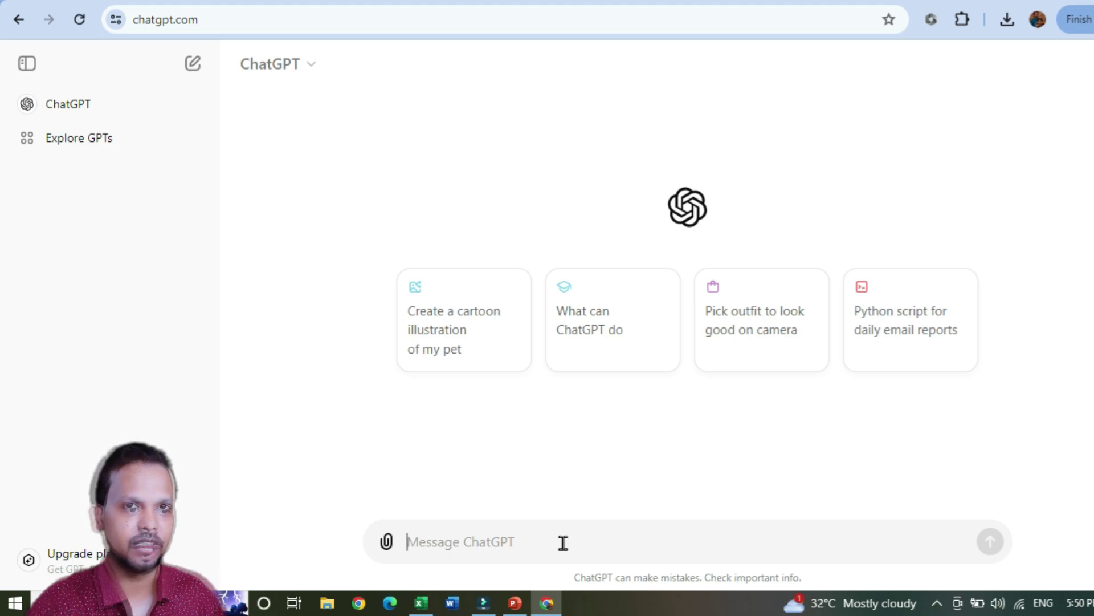
pyautogui.write('prepare 15 row an')
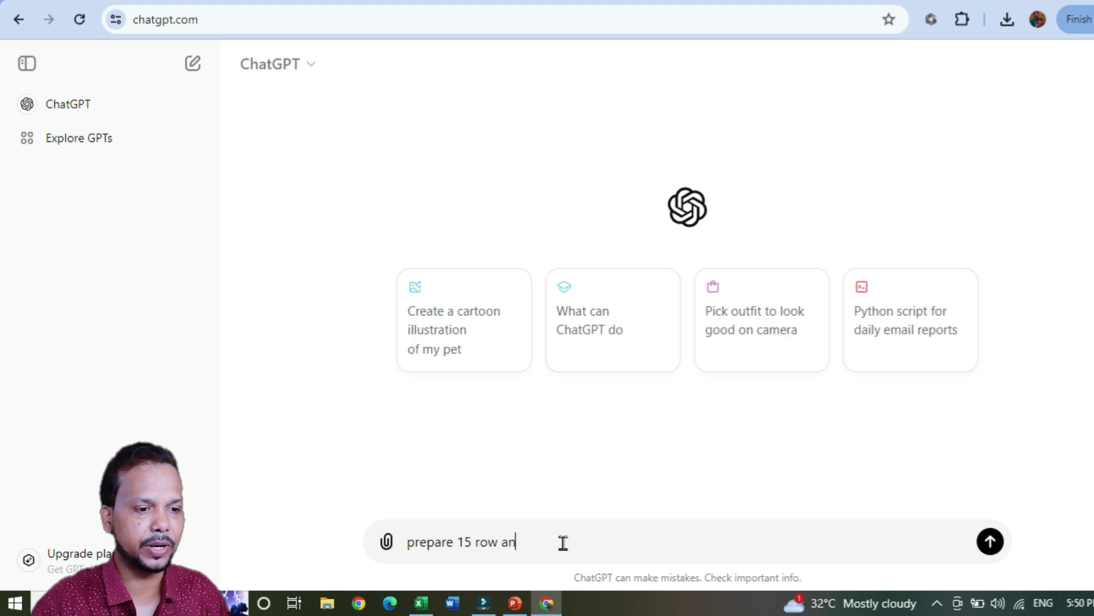
pyautogui.write('d 6 column sales ')
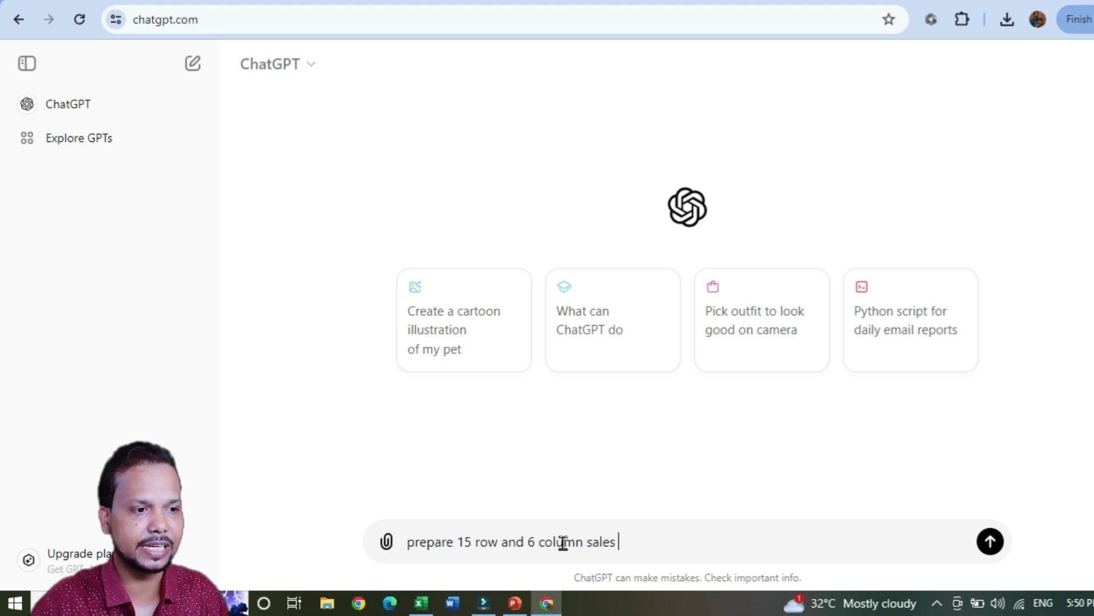
pyautogui.write('data for a company')
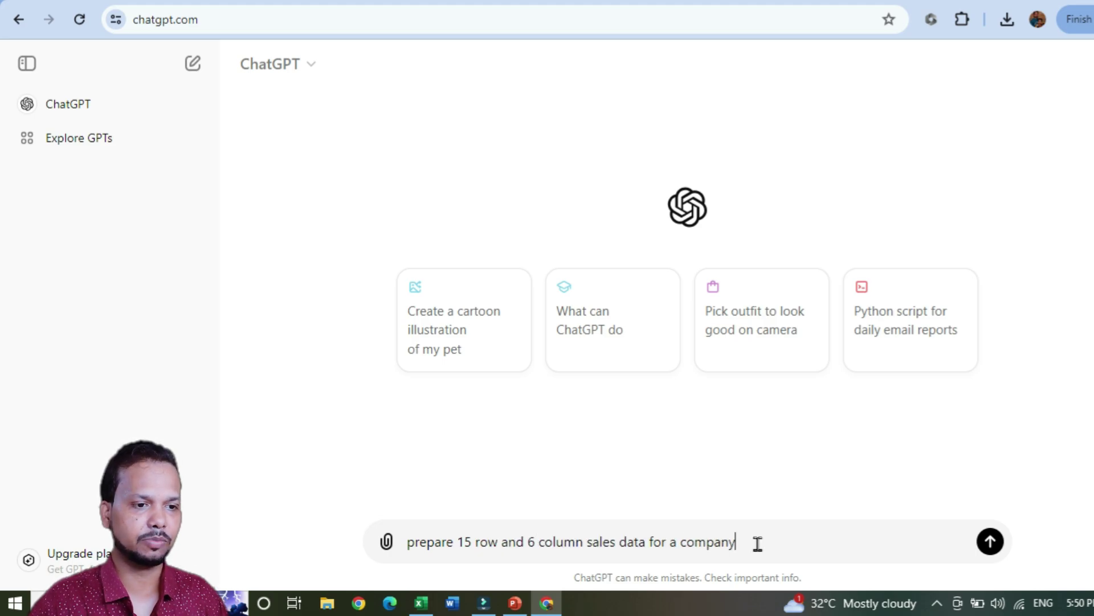
pyautogui.click(993, 554)
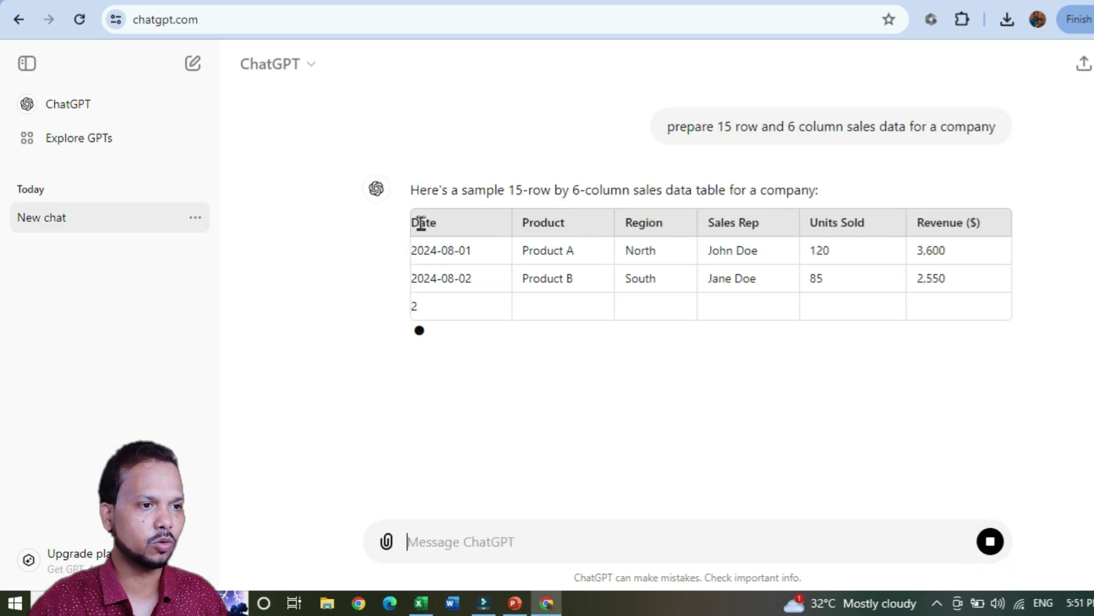
# - Copy the entire generated sales table and paste it into Excel from cell A1, matching the destination formatting
pyautogui.scroll(-1, 789, 408)
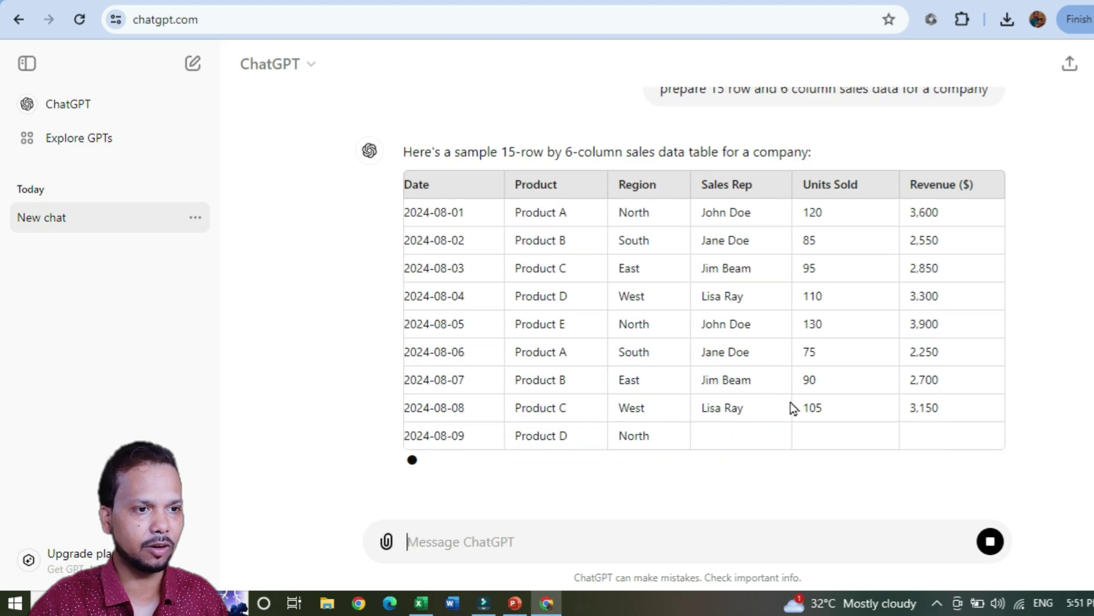
pyautogui.scroll(-1, 788, 408)
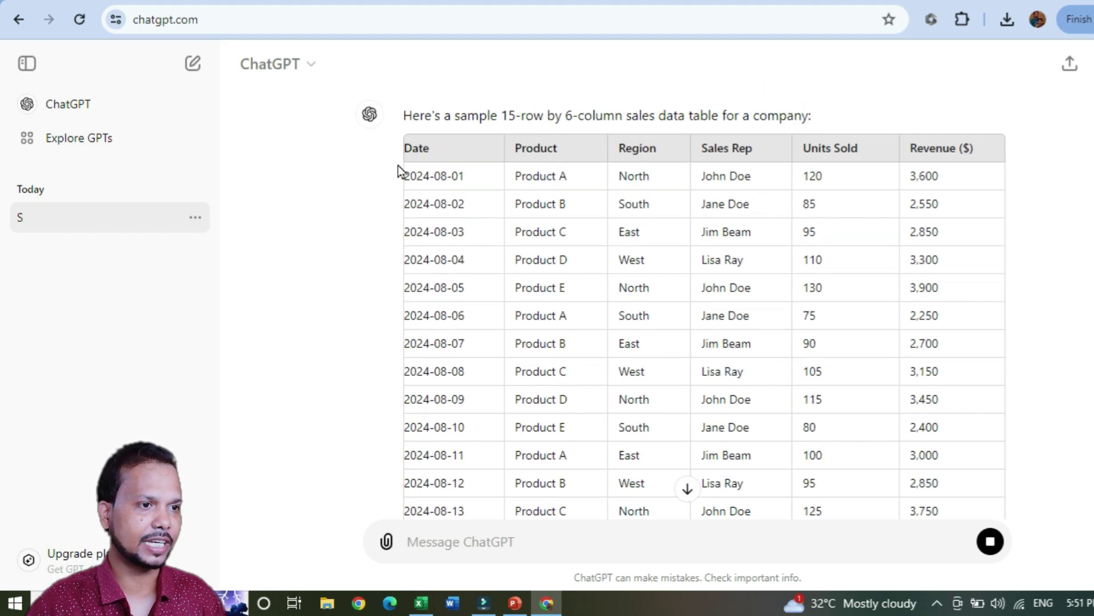
pyautogui.scroll(-3, 496, 311)
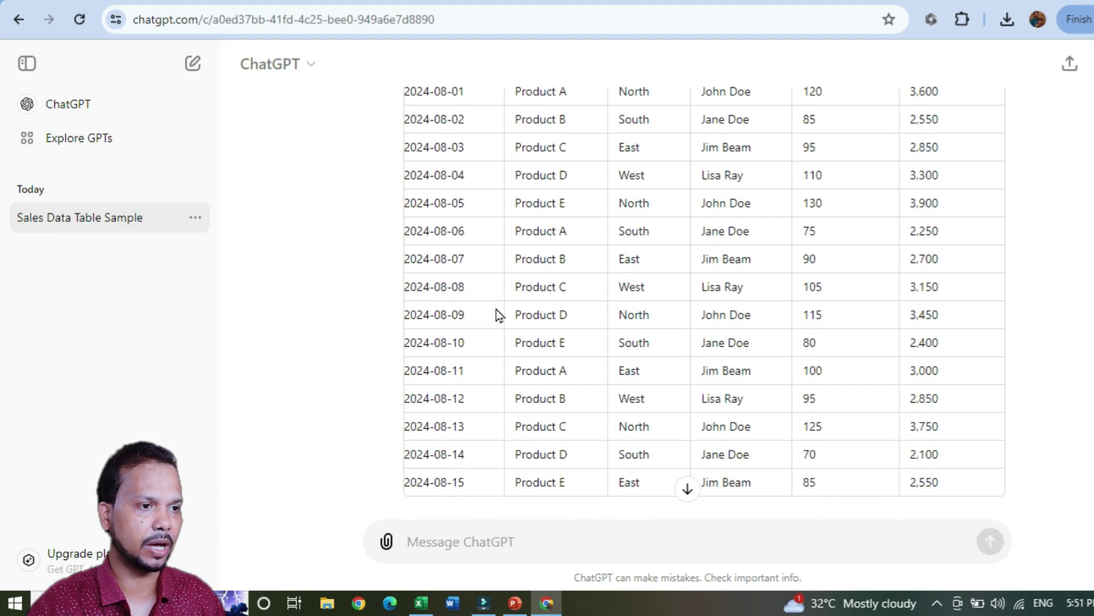
pyautogui.scroll(3, 567, 340)
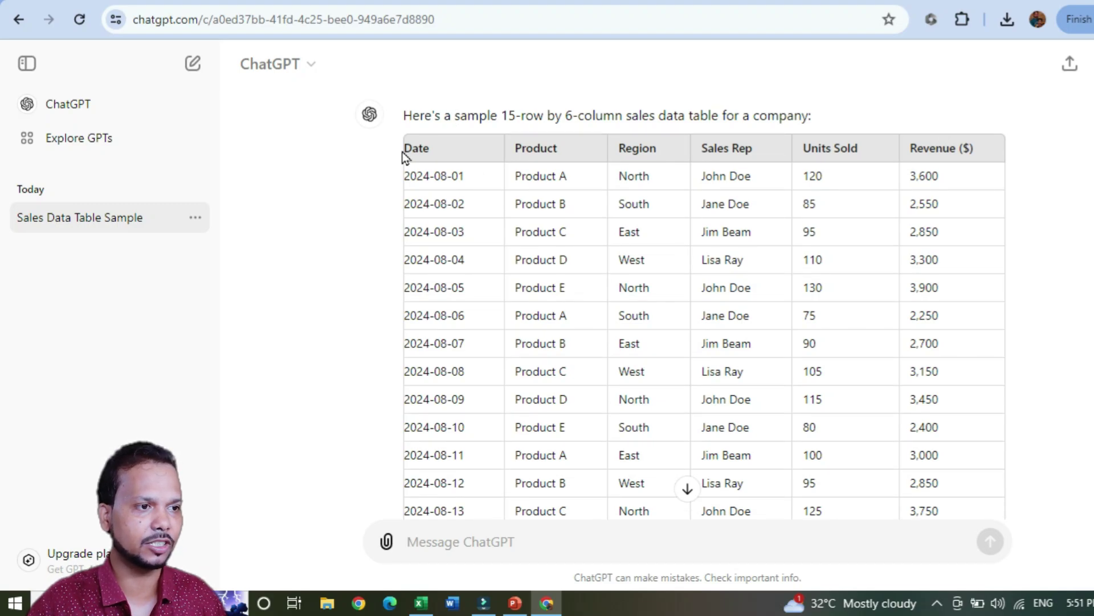
pyautogui.moveTo(405, 150); pyautogui.dragTo(932, 338)
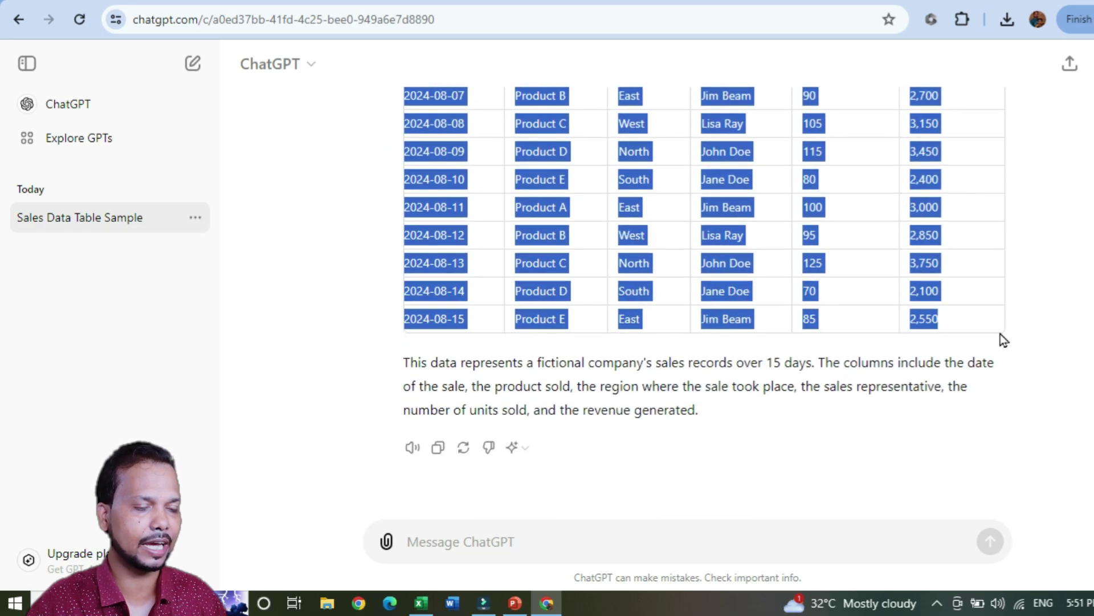
pyautogui.click(420, 604)
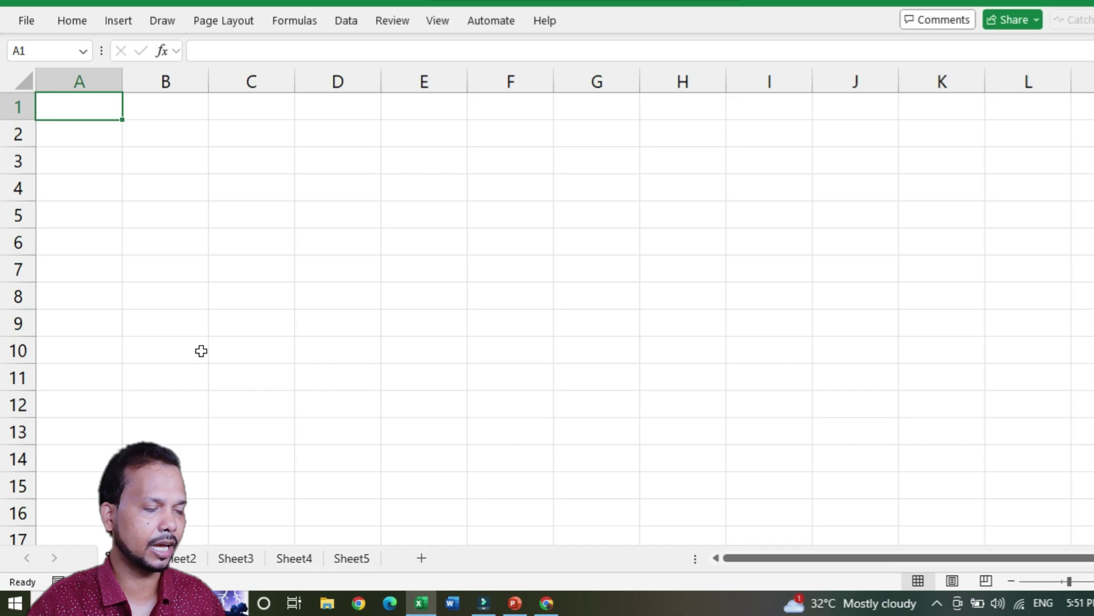
pyautogui.hotkey('ctrl', 'v')
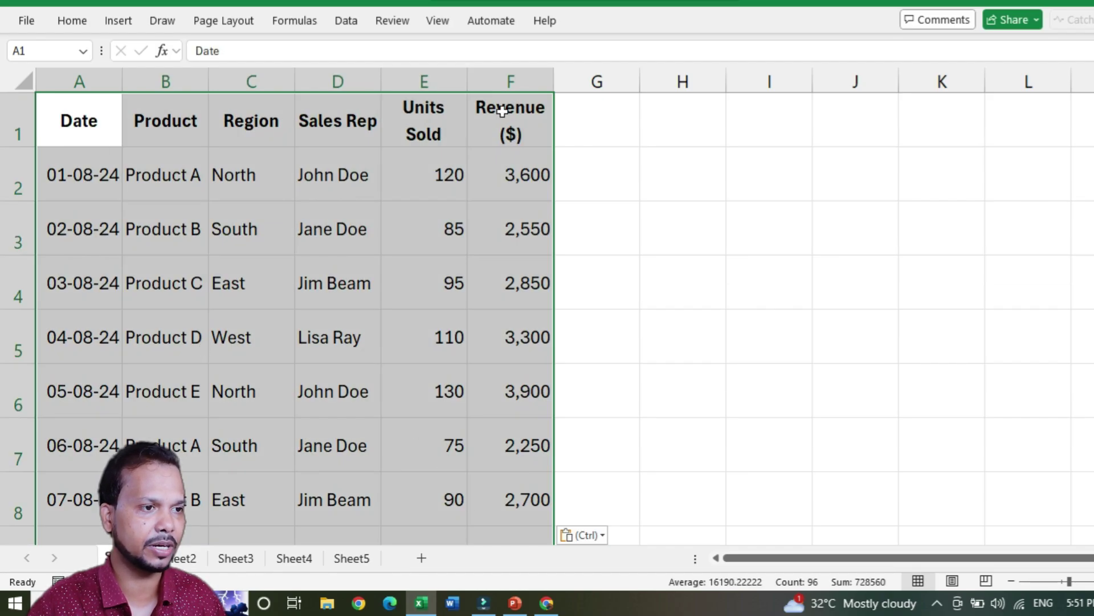
pyautogui.click(590, 538)
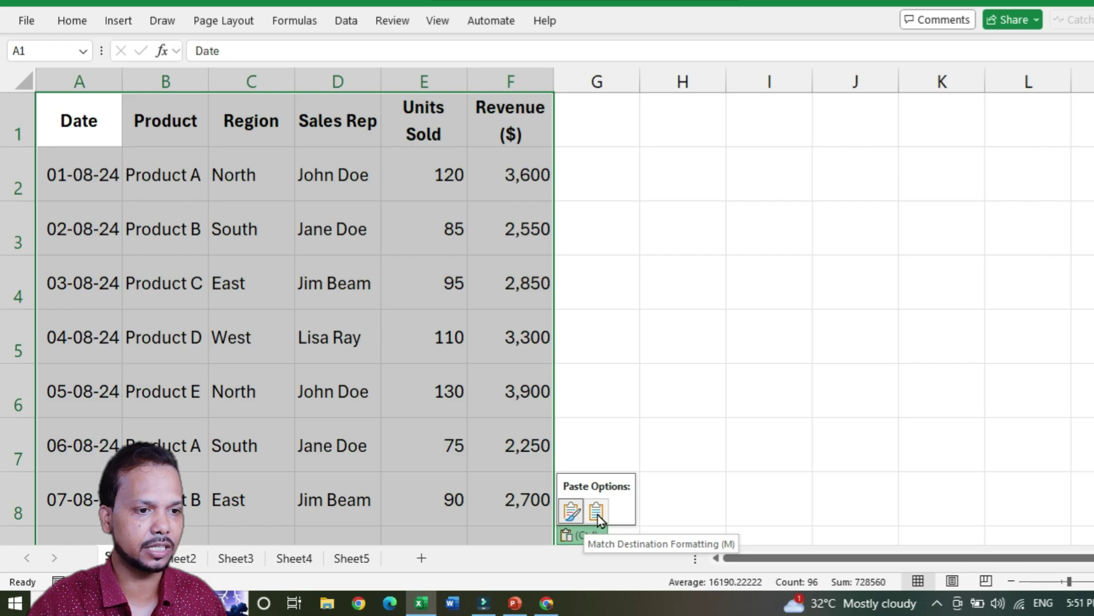
pyautogui.click(597, 514)
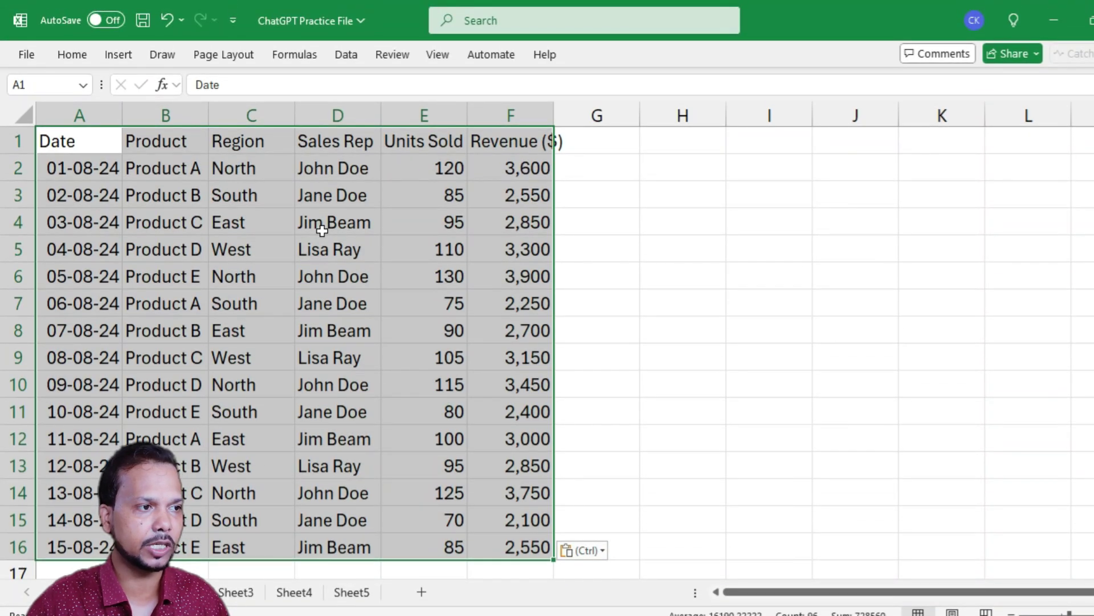
# - Auto-fit the widths of all worksheet columns to their contents
pyautogui.click(18, 117)
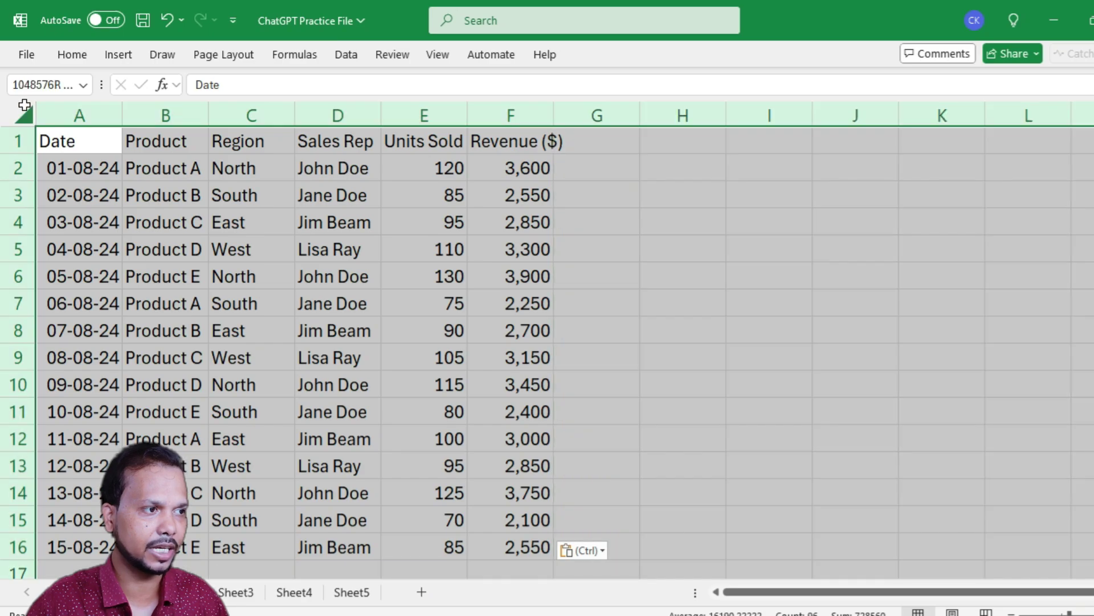
pyautogui.click(24, 115)
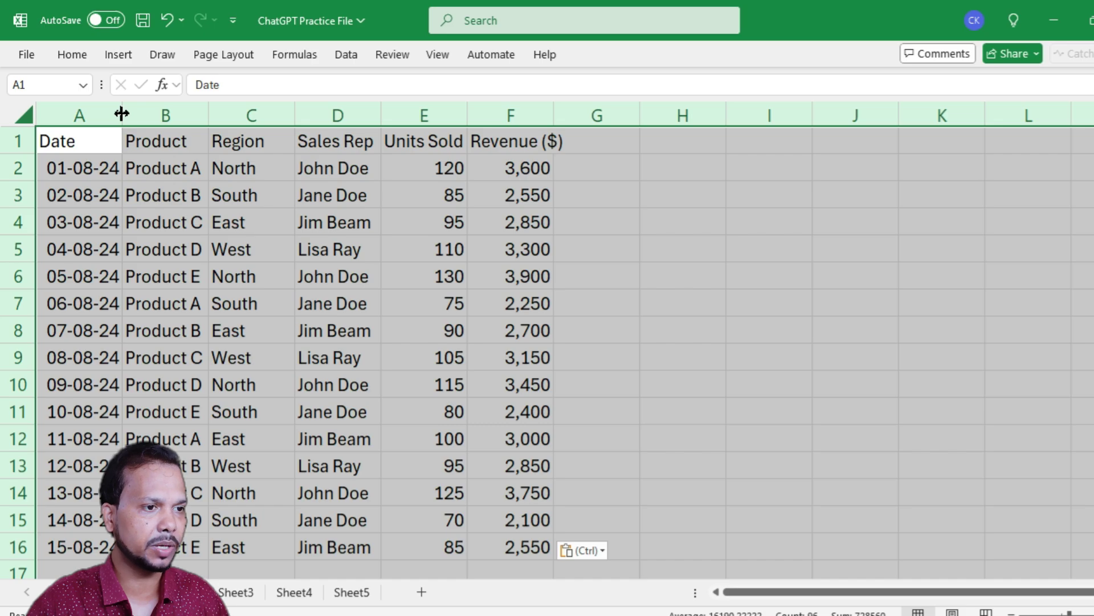
pyautogui.doubleClick(121, 114)
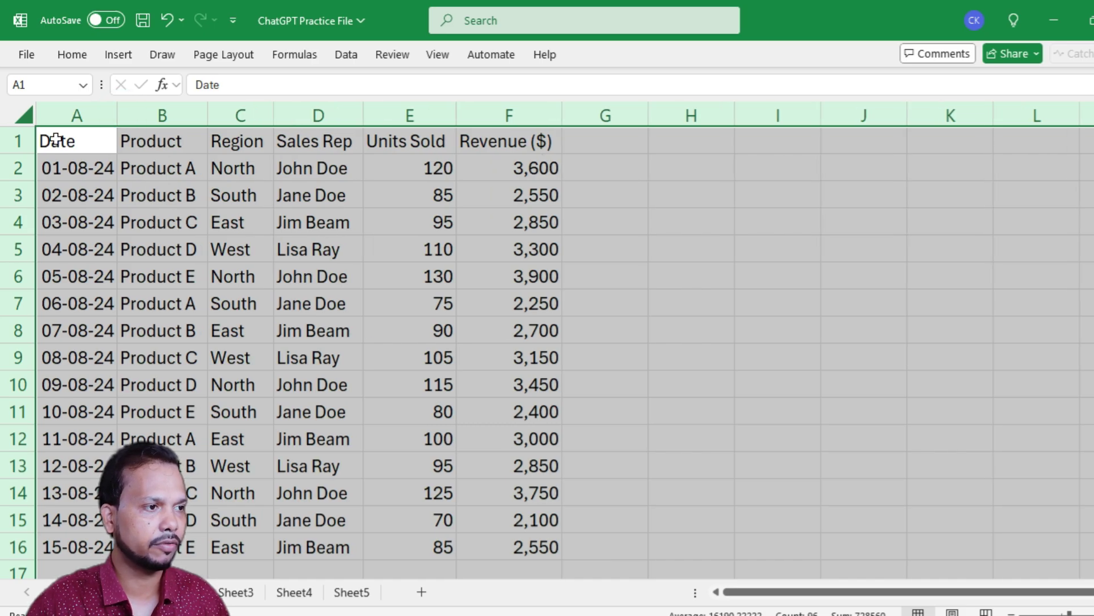
# - Apply All Borders to the entire sales table A1:F16
pyautogui.click(89, 139)
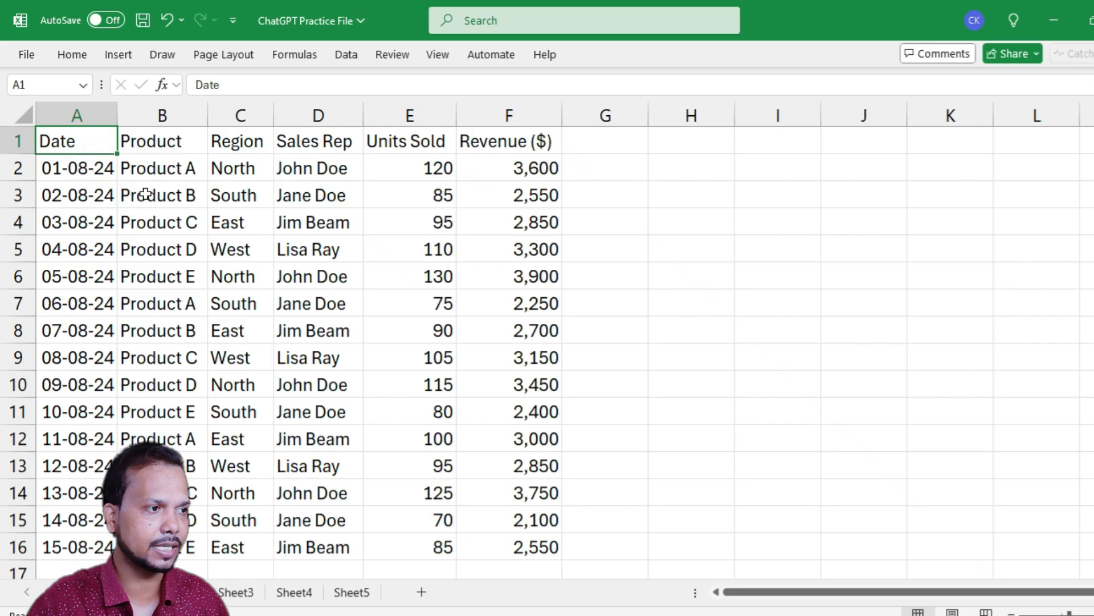
pyautogui.hotkey('ctrl', 'a')
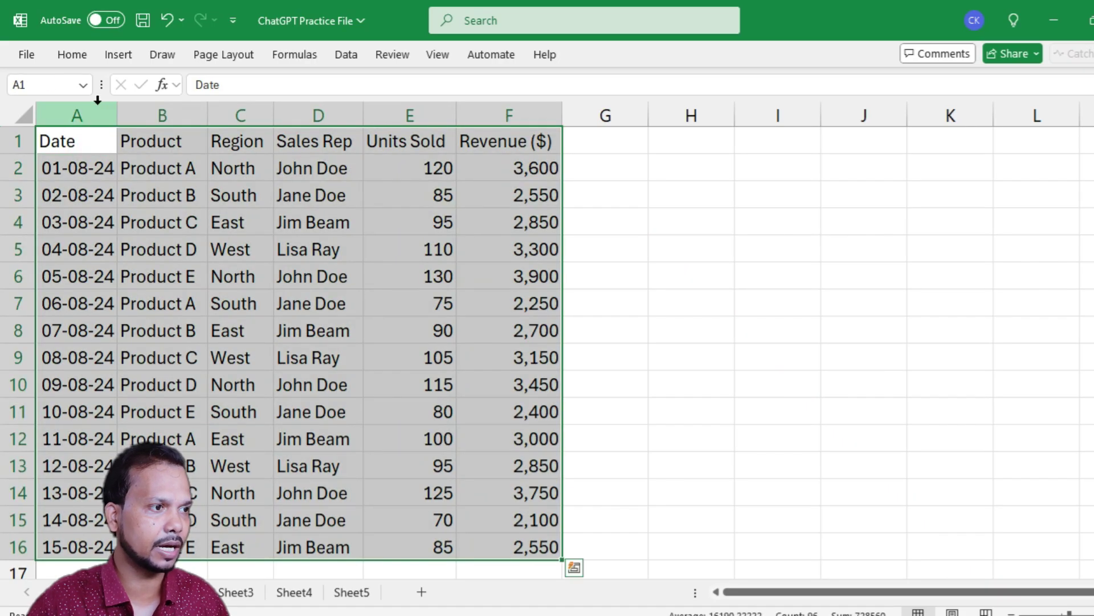
pyautogui.click(69, 56)
pyautogui.click(230, 114)
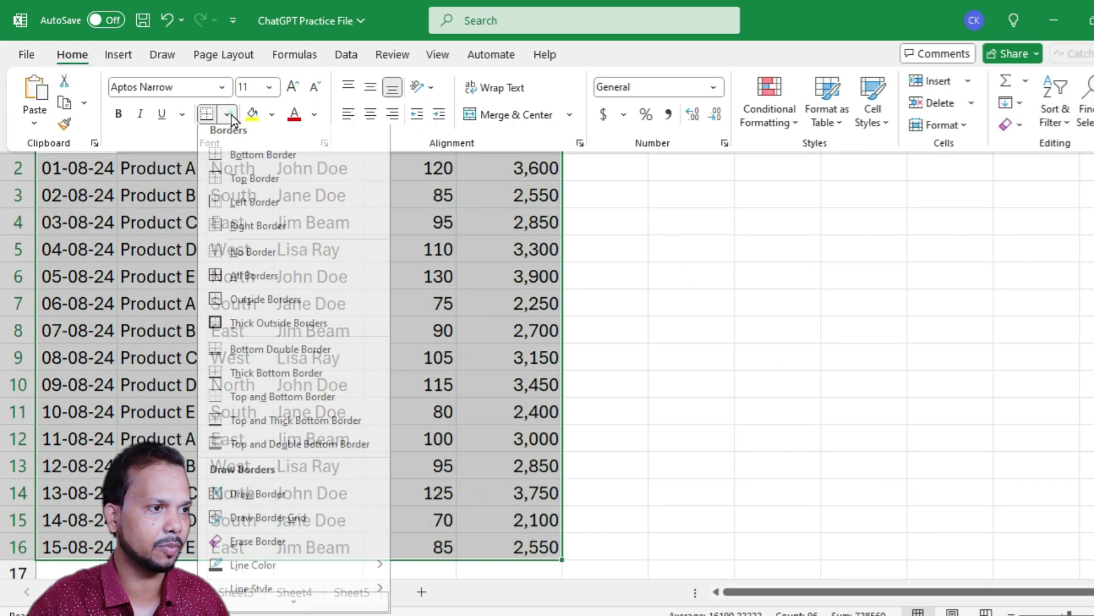
pyautogui.click(230, 283)
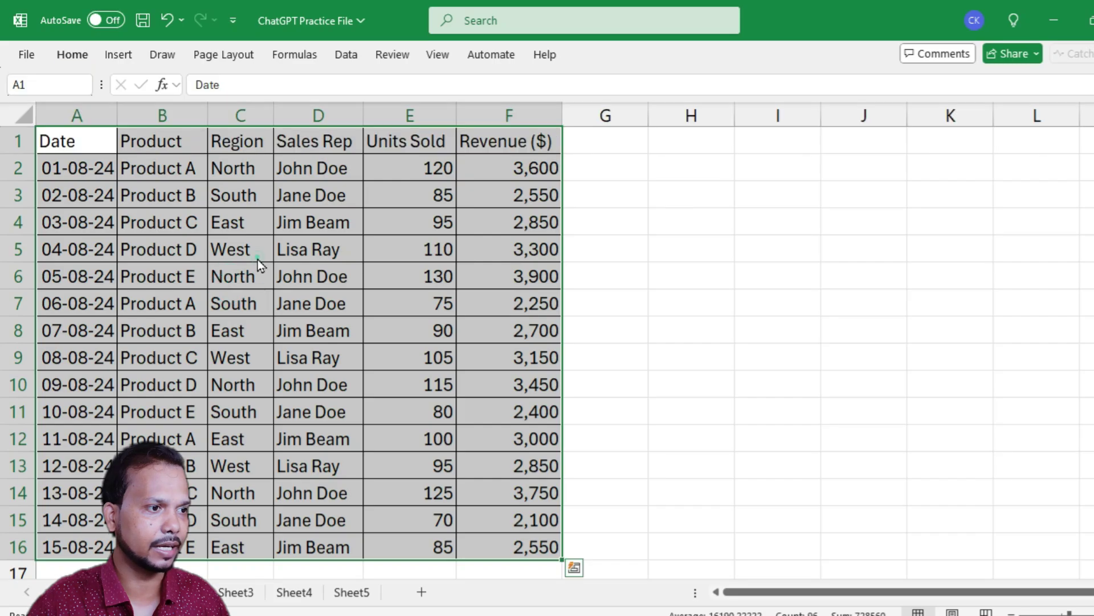
pyautogui.click(257, 258)
# - Make the header row A1:F1 of the sales table bold
pyautogui.moveTo(77, 141); pyautogui.dragTo(548, 141)
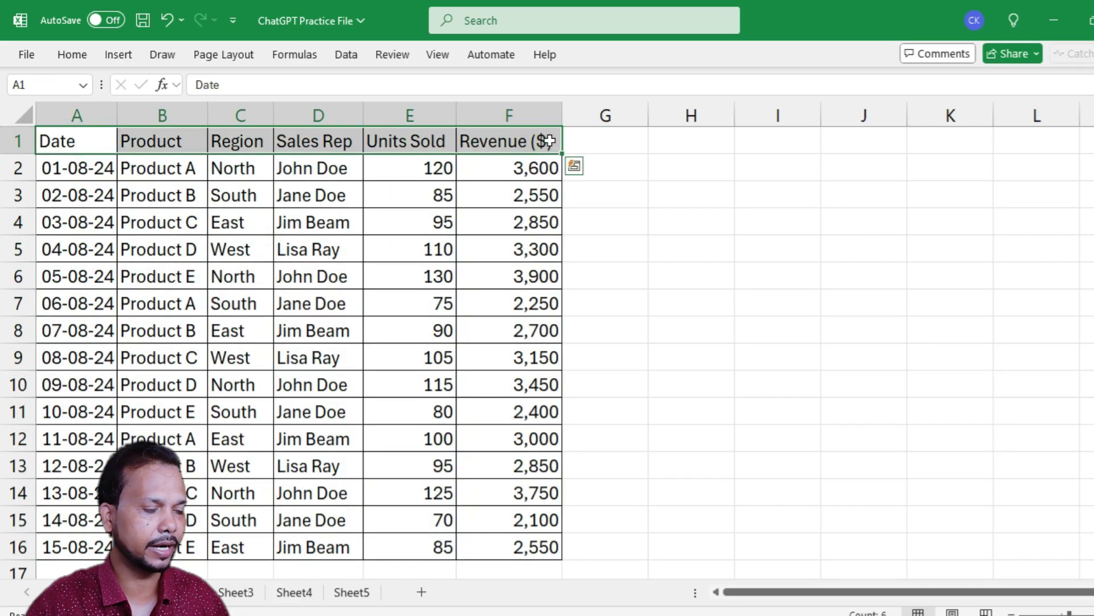
pyautogui.hotkey('ctrl', 'b')
pyautogui.click(323, 246)
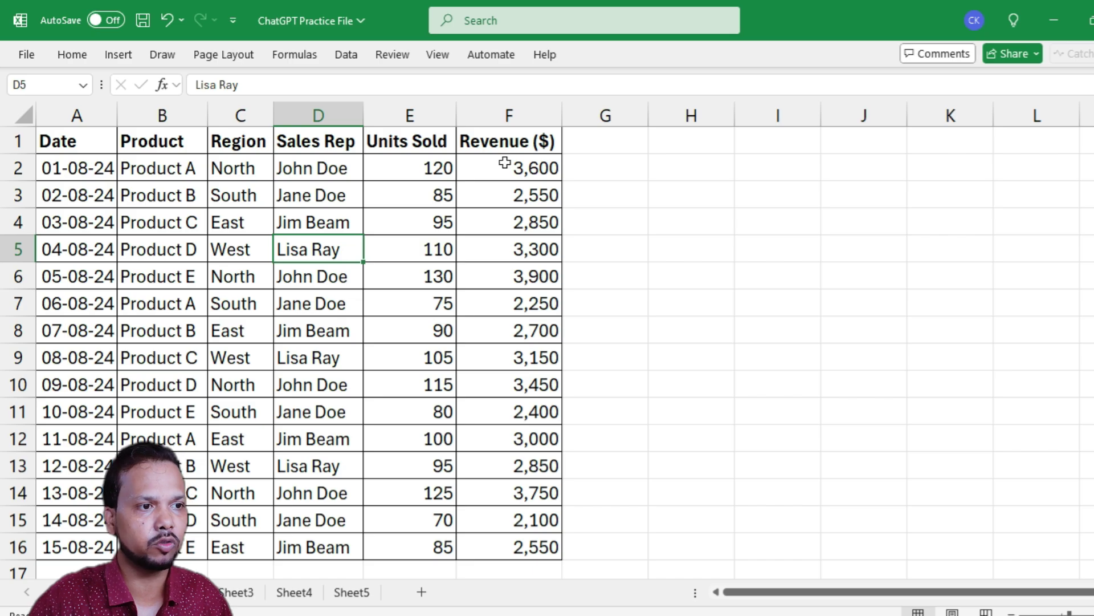
# - Switch to ChatGPT, send "mujhe Product A ka total sold unit aur total revenue calculate karke do" and highlight the units total in the answer
pyautogui.click(166, 171)
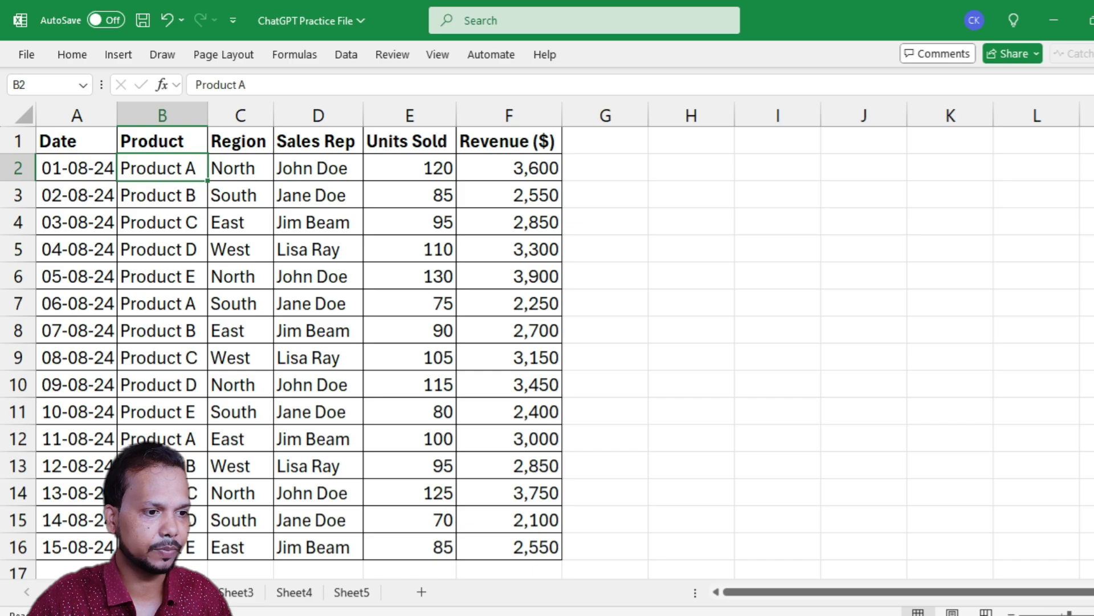
pyautogui.hotkey('alt', 'Tab')
pyautogui.click(521, 566)
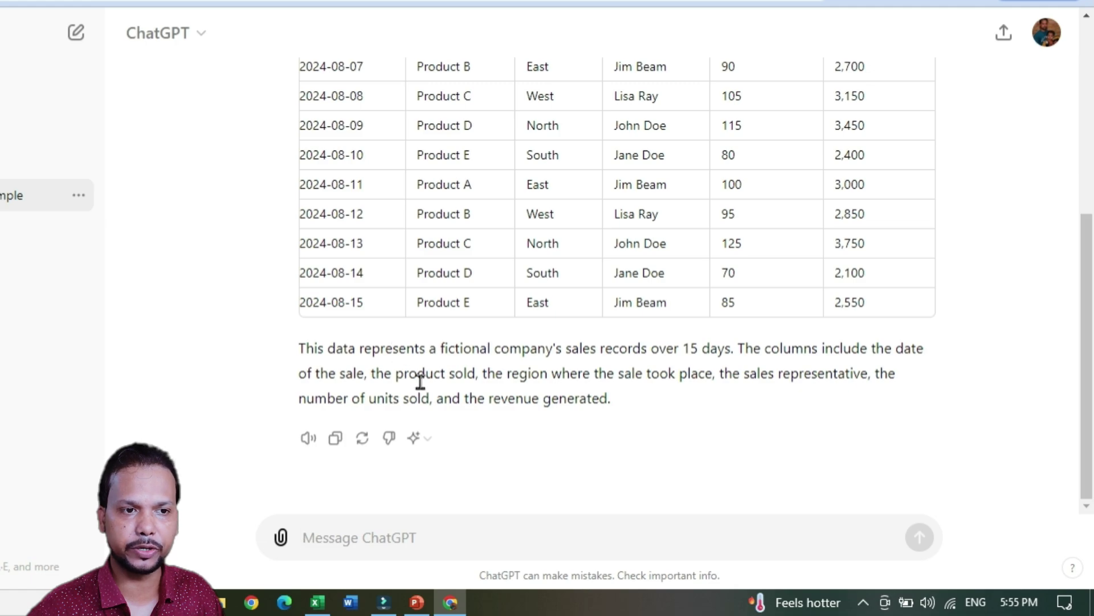
pyautogui.click(357, 536)
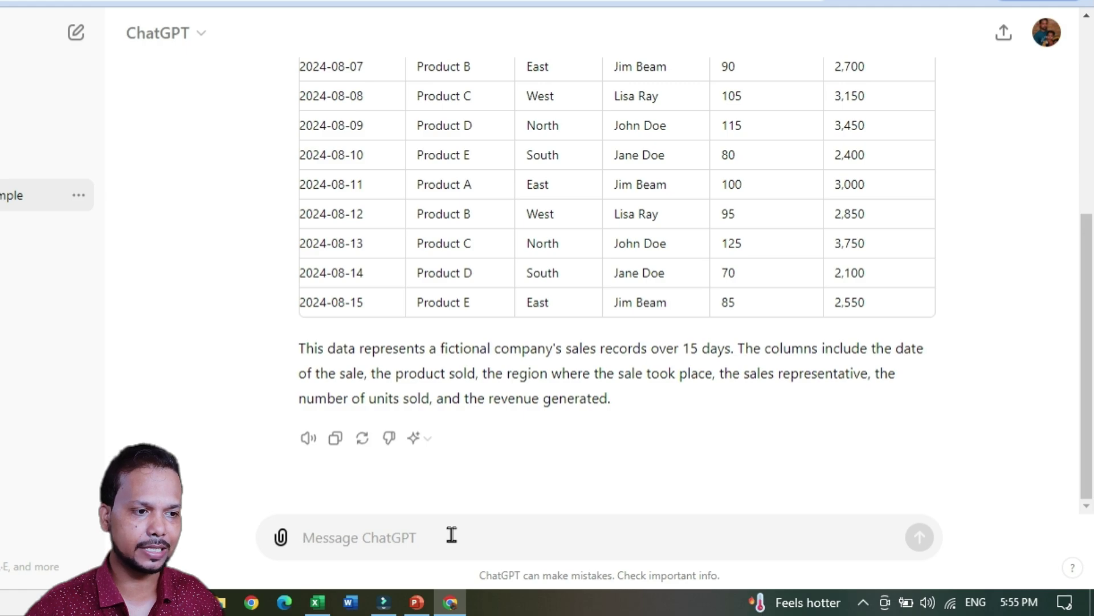
pyautogui.write('mujhe Product A ka total sold unit aur total revenue calculate karke do')
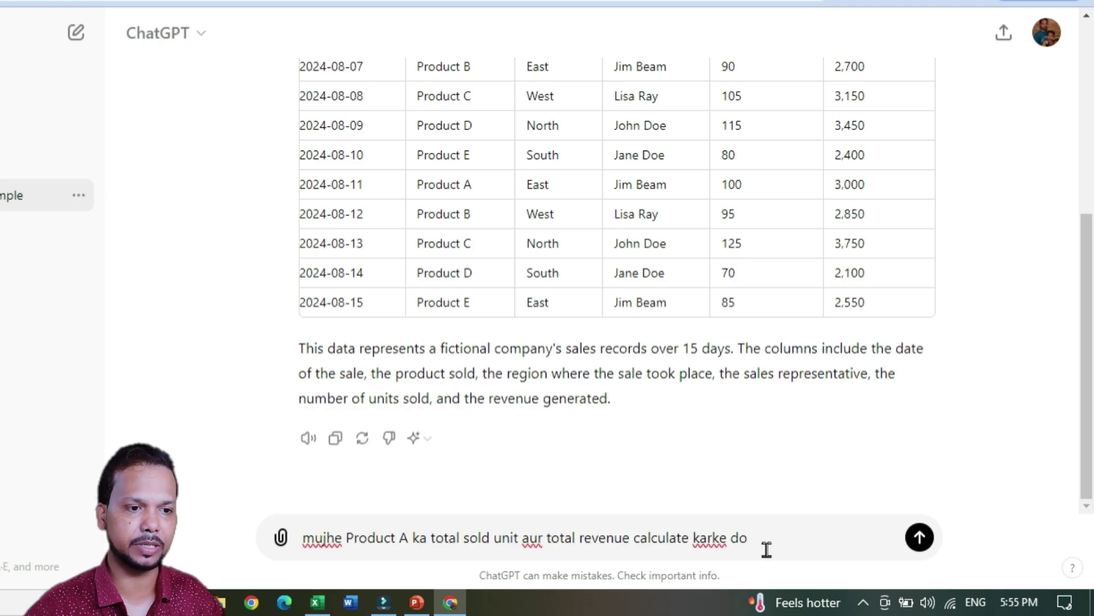
pyautogui.click(919, 539)
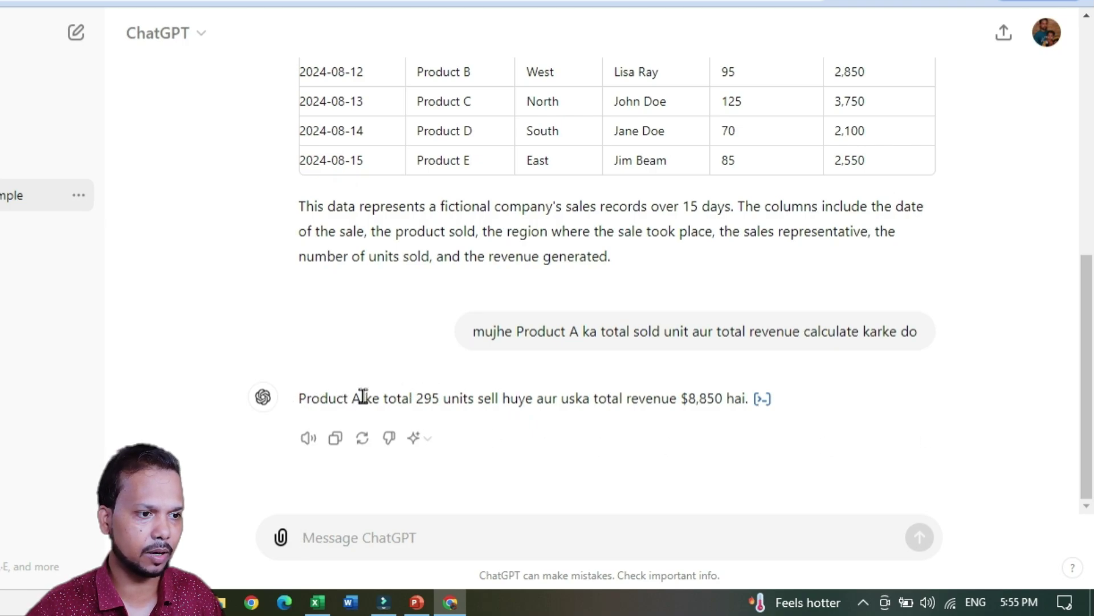
pyautogui.doubleClick(426, 398)
# - Switch to Excel and turn on filters for the header row of the sales table
pyautogui.hotkey('alt', 'Tab')
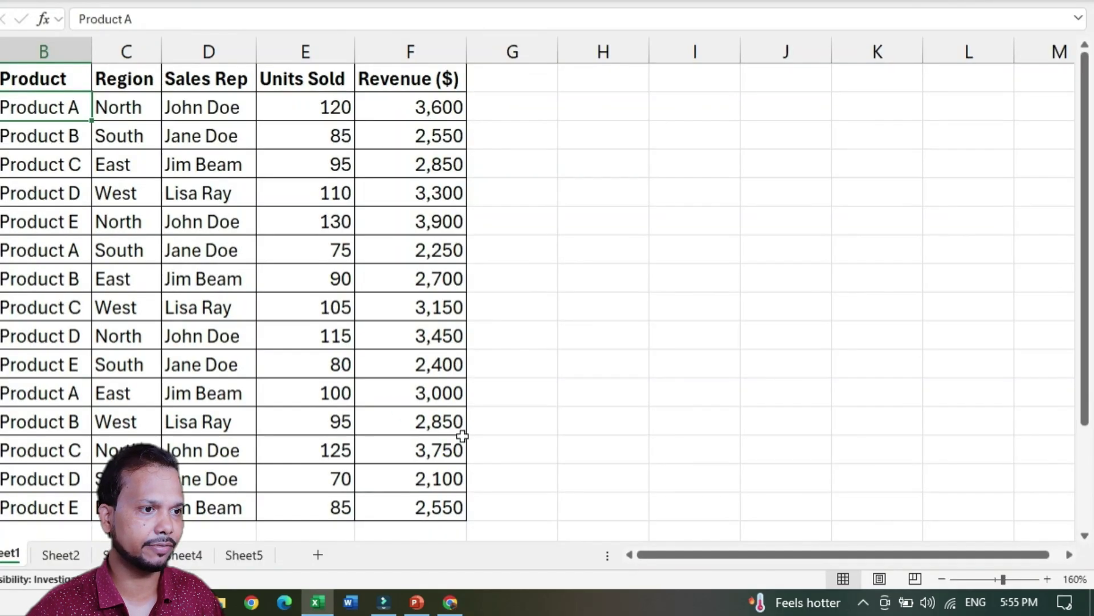
pyautogui.click(220, 196)
pyautogui.click(192, 81)
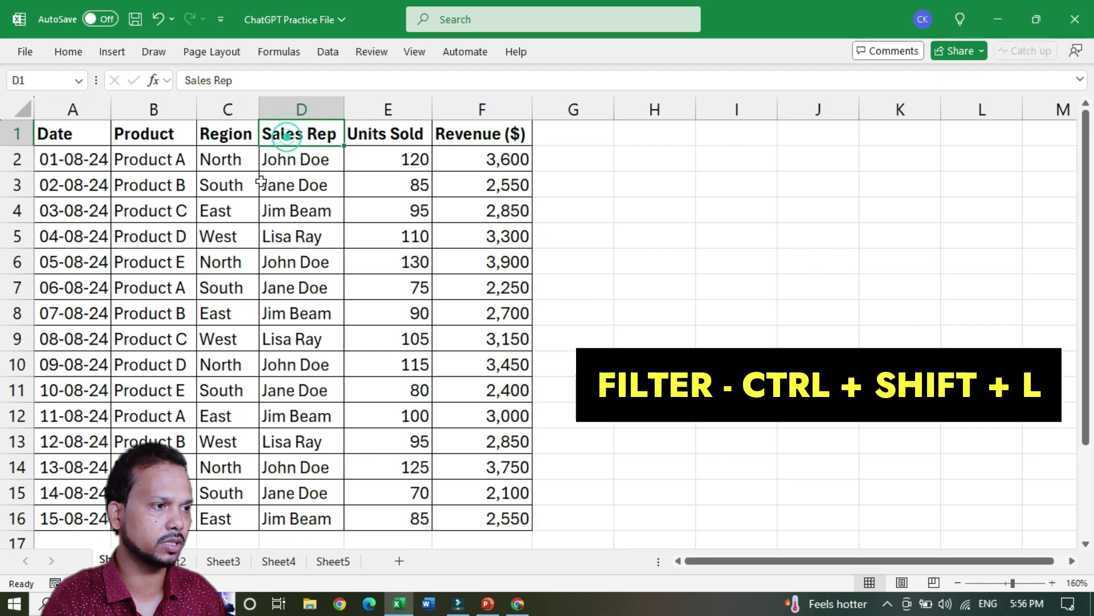
pyautogui.hotkey('ctrl', 'shift', 'l')
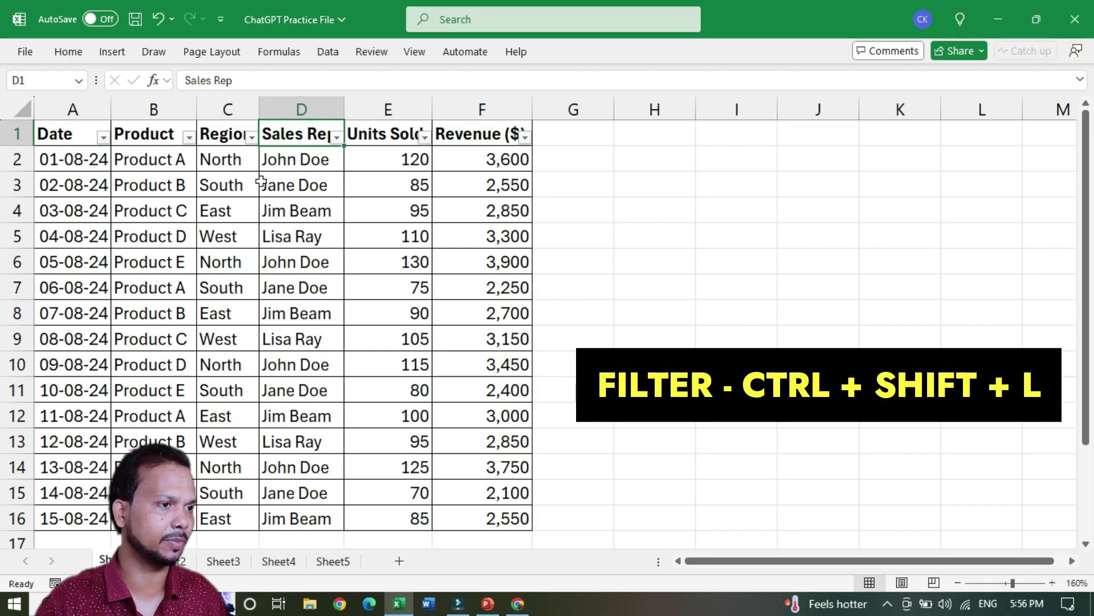
# - Filter the Product column to show only Product A
pyautogui.click(189, 138)
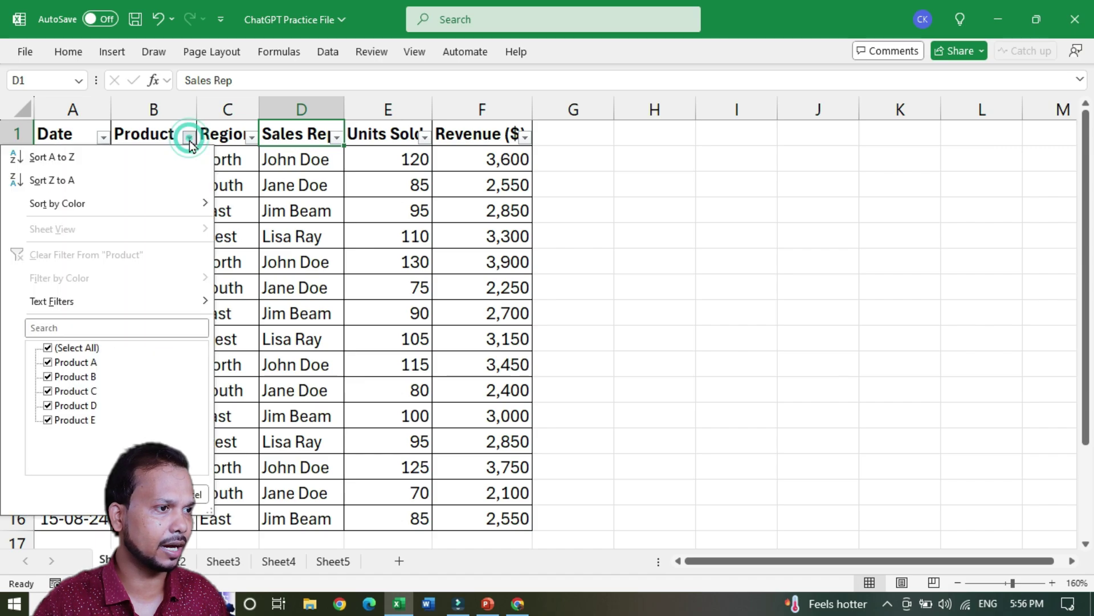
pyautogui.click(101, 349)
pyautogui.click(75, 362)
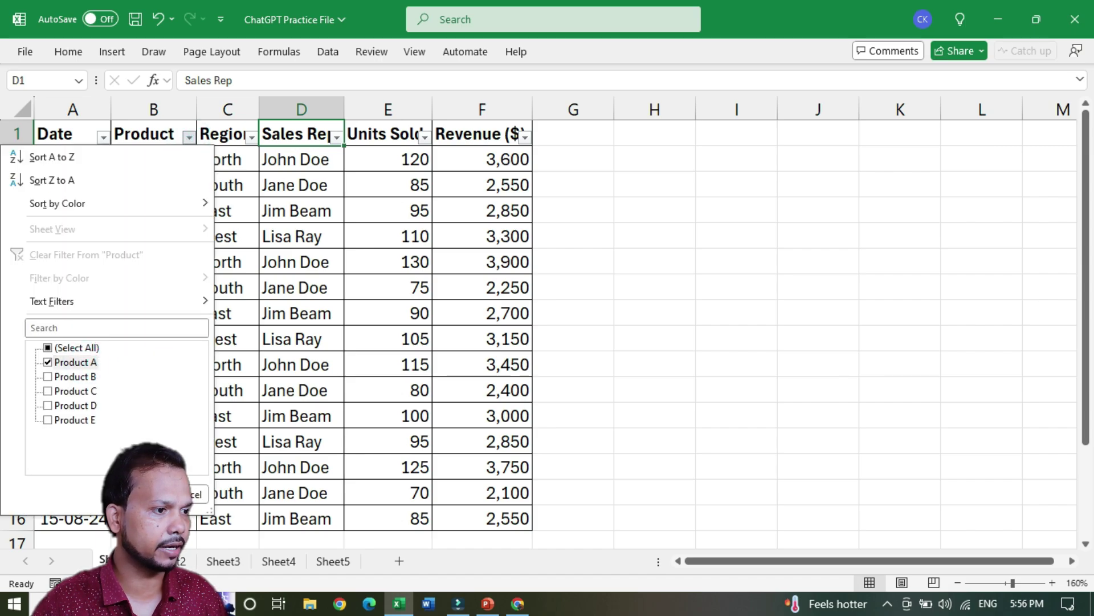
pyautogui.click(140, 494)
pyautogui.click(277, 166)
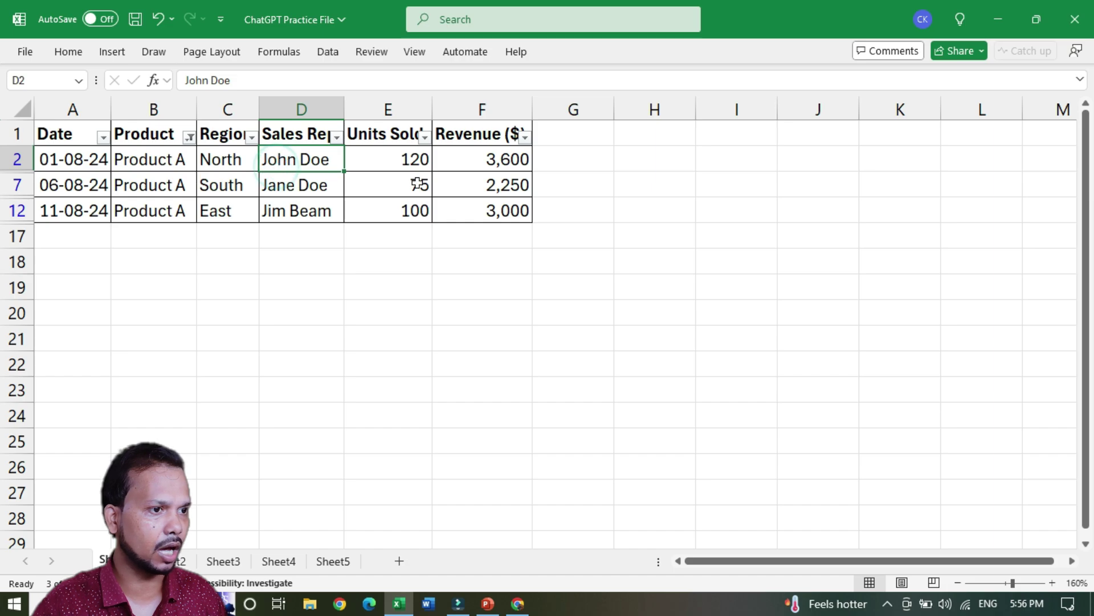
# - Check the sums of the filtered Units Sold and Revenue values in Excel against the totals in ChatGPT's answer
pyautogui.moveTo(384, 156); pyautogui.dragTo(384, 213)
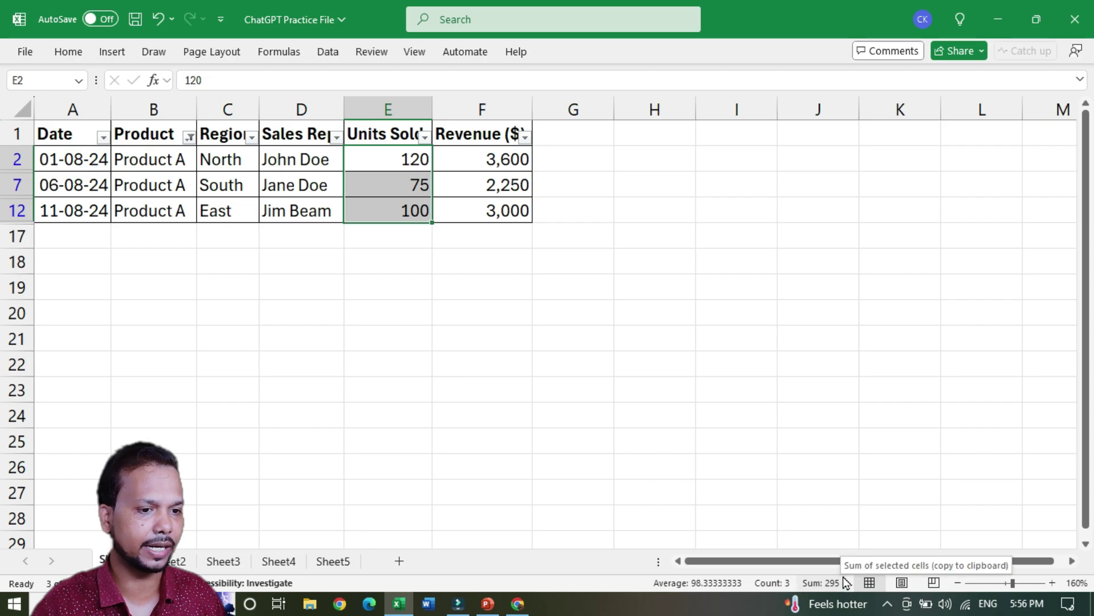
pyautogui.hotkey('alt', 'Tab')
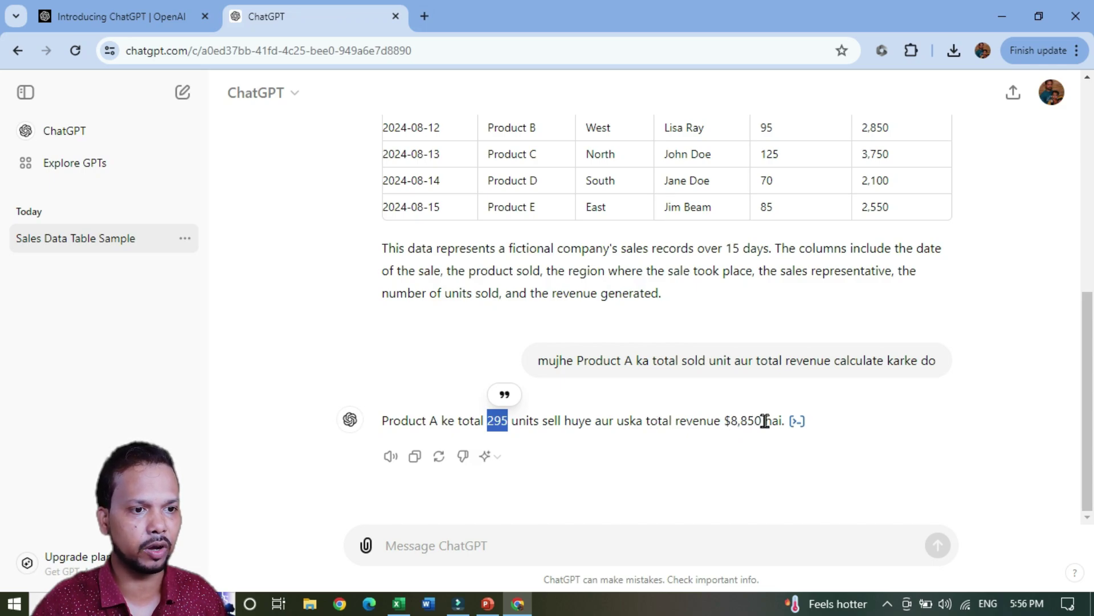
pyautogui.moveTo(764, 420); pyautogui.dragTo(723, 420)
pyautogui.hotkey('alt', 'Tab')
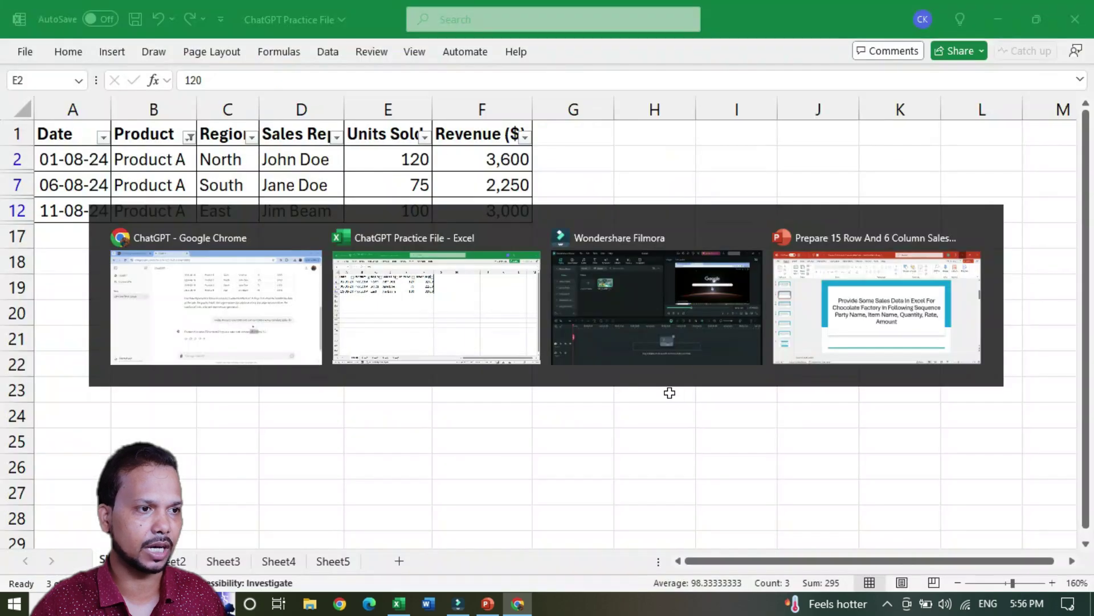
pyautogui.moveTo(488, 155); pyautogui.dragTo(442, 210)
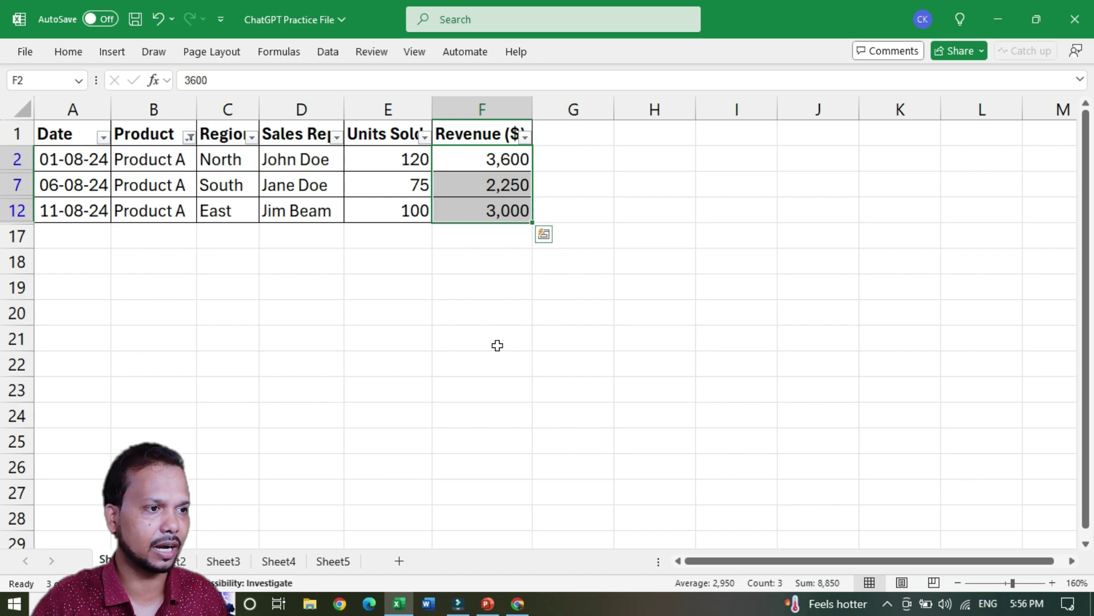
# - Reset the Product column filter to show all products
pyautogui.click(186, 137)
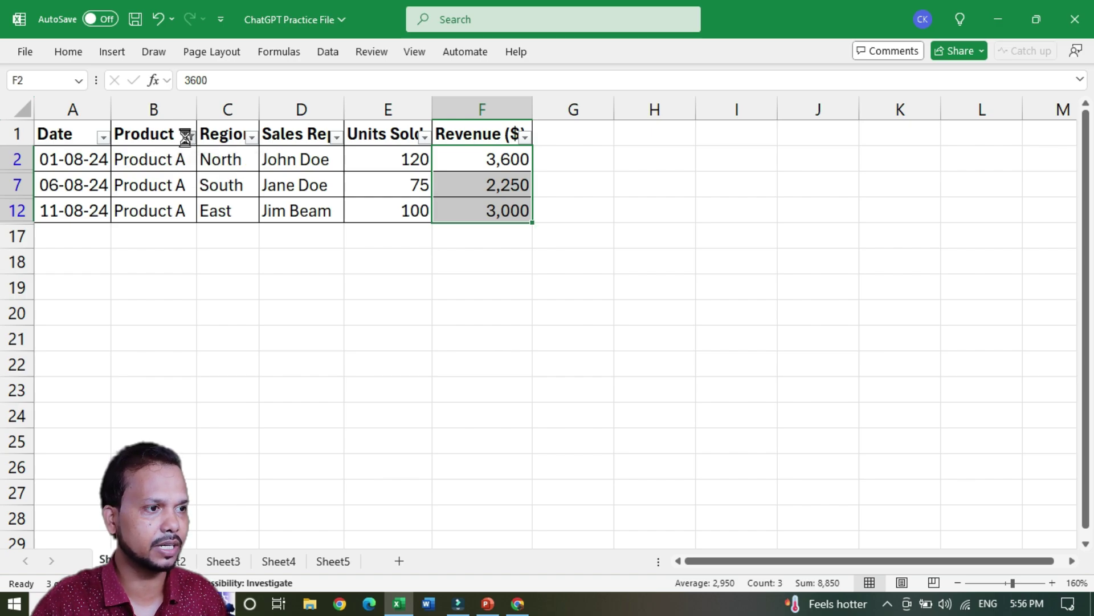
pyautogui.click(72, 347)
pyautogui.press('Escape')
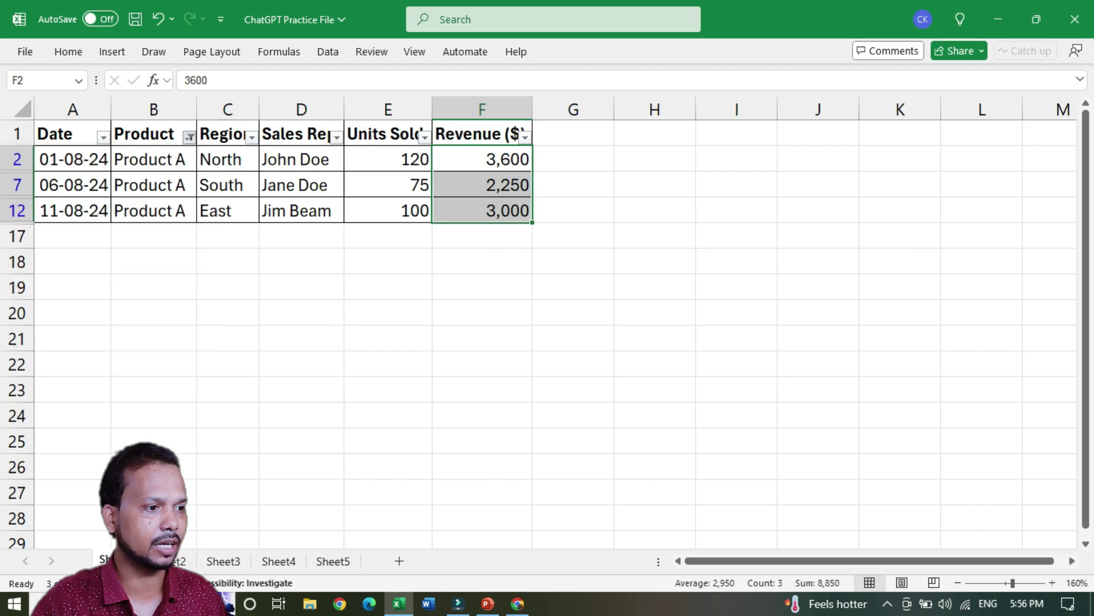
pyautogui.click(294, 211)
pyautogui.click(318, 161)
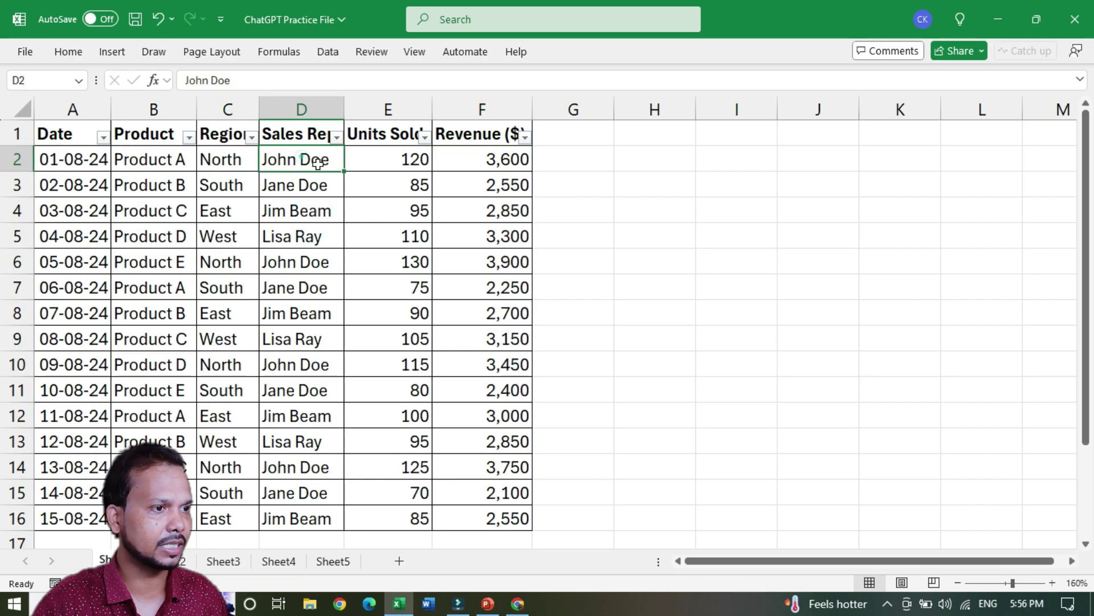
# - Switch to ChatGPT, ask in Hinglish for the total units sold by the sales rep in D5, and highlight the total in the answer
pyautogui.click(314, 240)
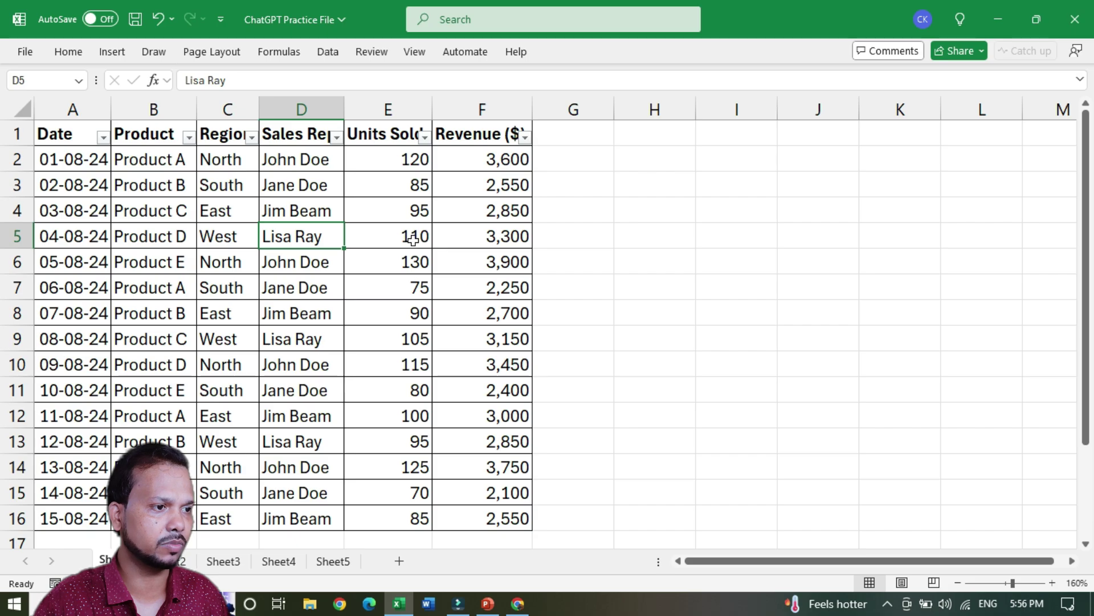
pyautogui.hotkey('alt', 'Tab')
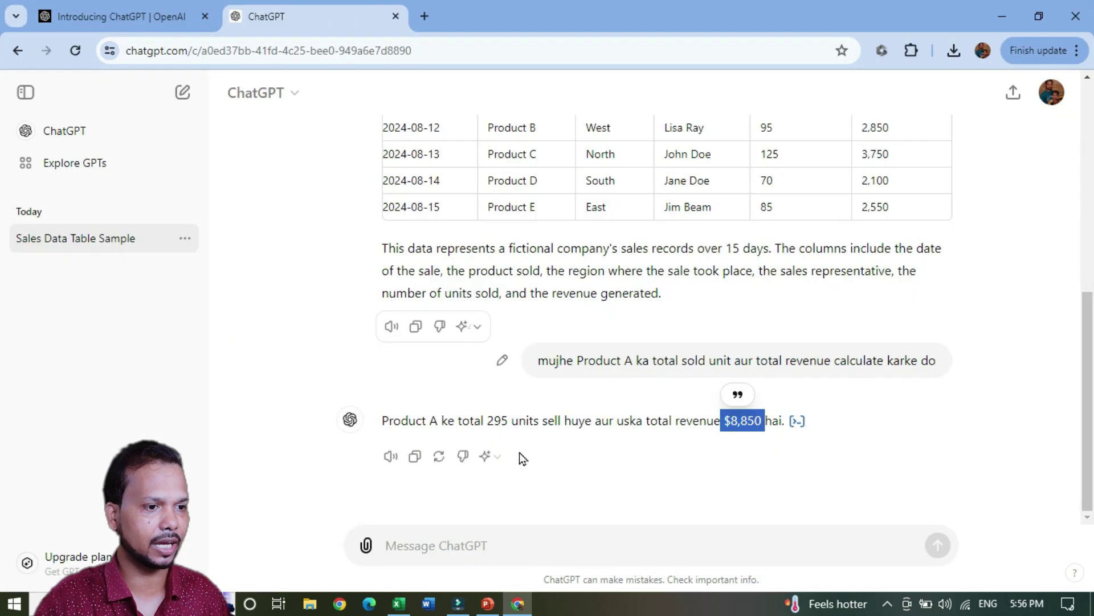
pyautogui.click(494, 553)
pyautogui.write('lisa ray ka t')
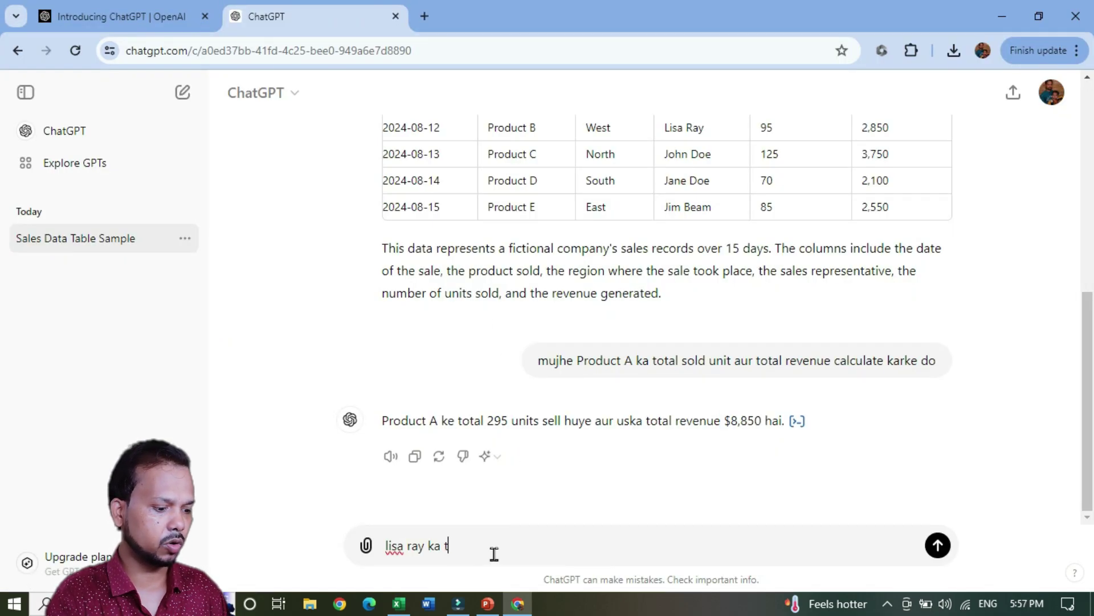
pyautogui.write('otal sold unit calculate karke do')
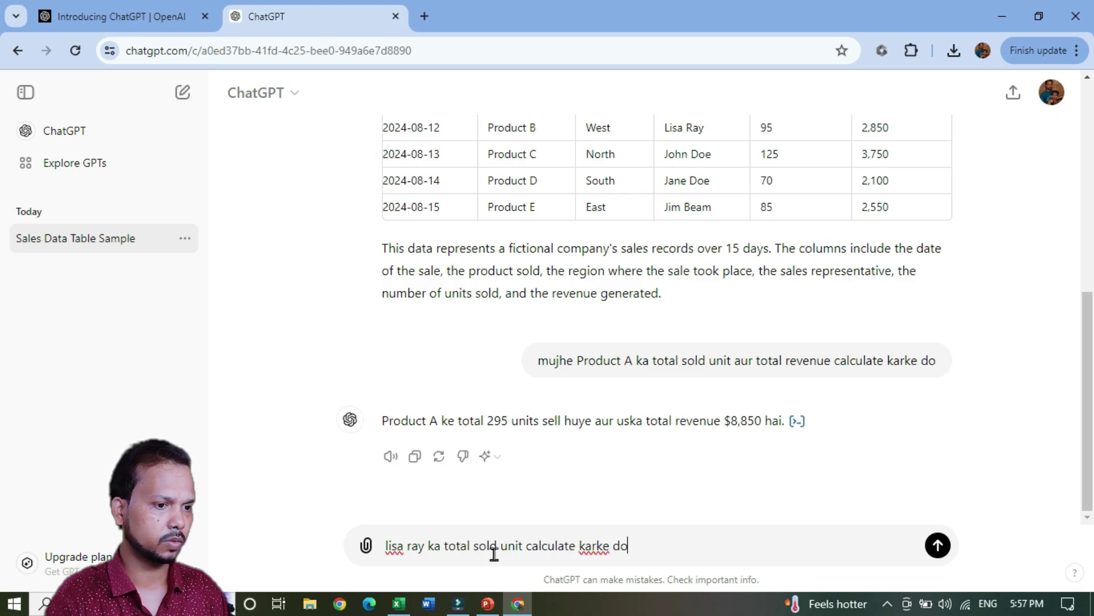
pyautogui.press('Return')
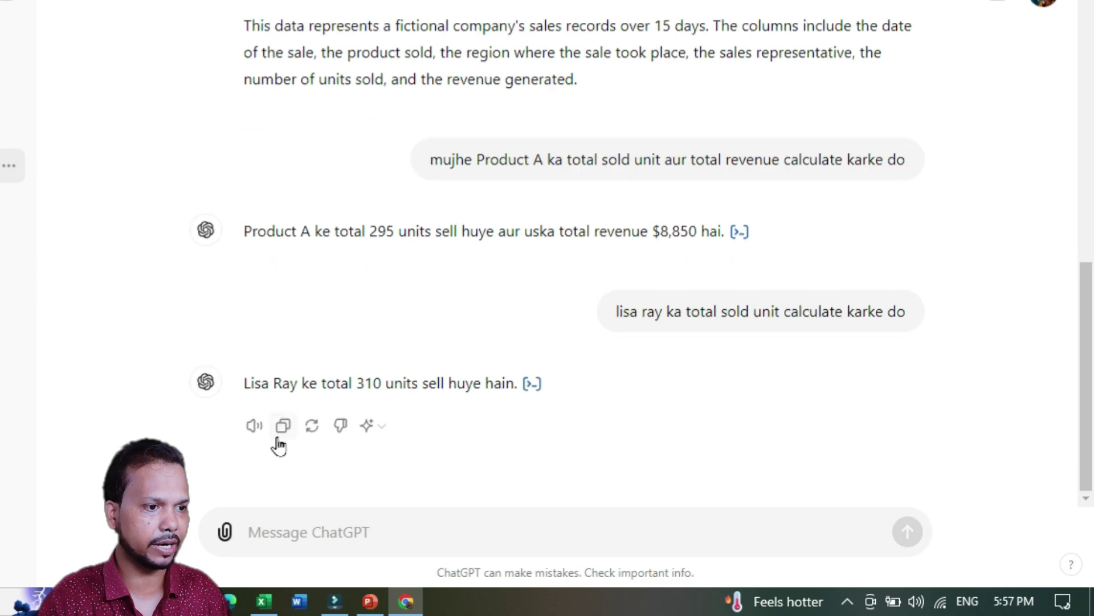
pyautogui.doubleClick(381, 384)
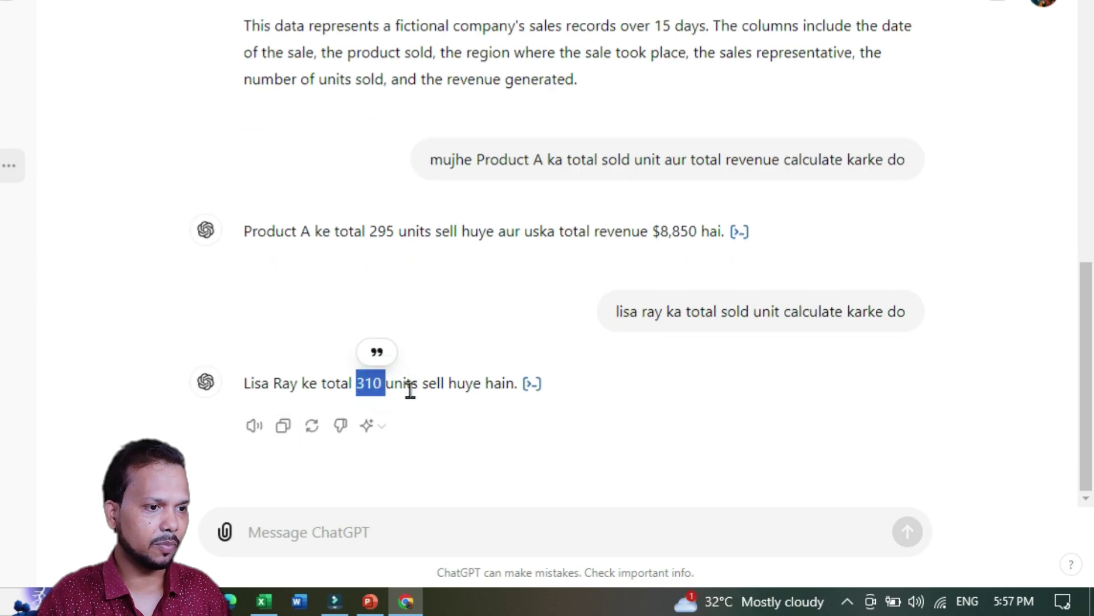
# - Switch to Excel and filter the Sales Rep column to show only the sales rep in D5
pyautogui.hotkey('alt', 'Tab')
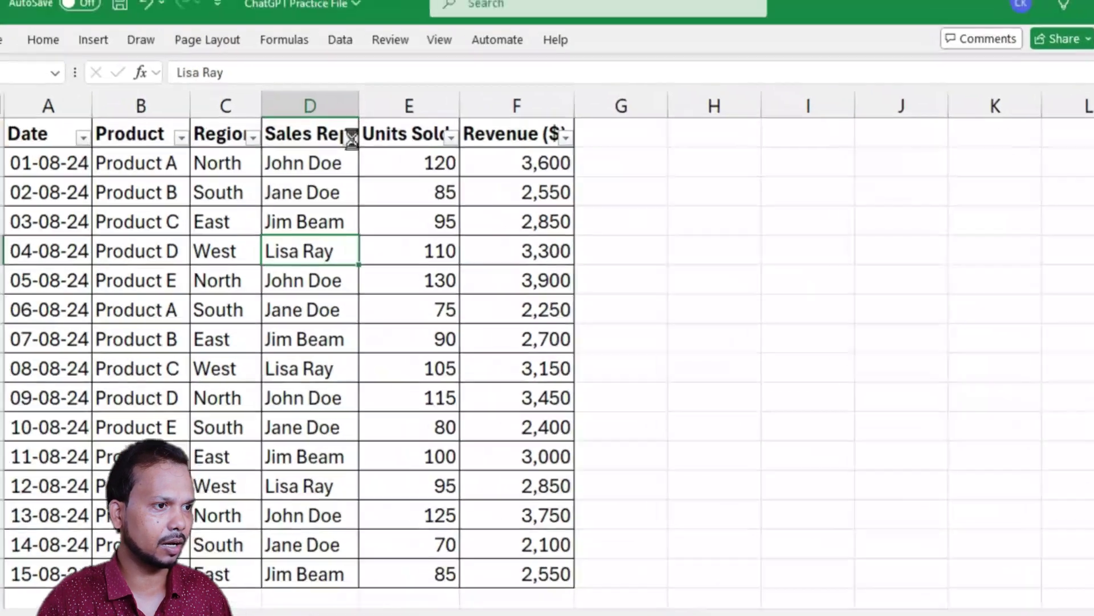
pyautogui.click(190, 44)
pyautogui.click(232, 394)
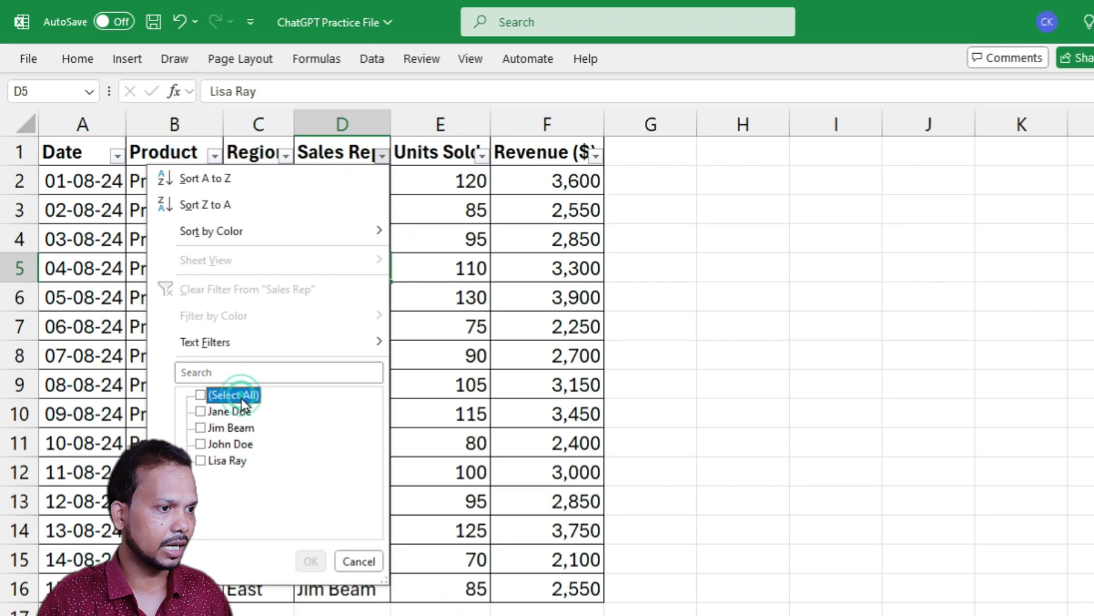
pyautogui.click(200, 461)
pyautogui.click(311, 561)
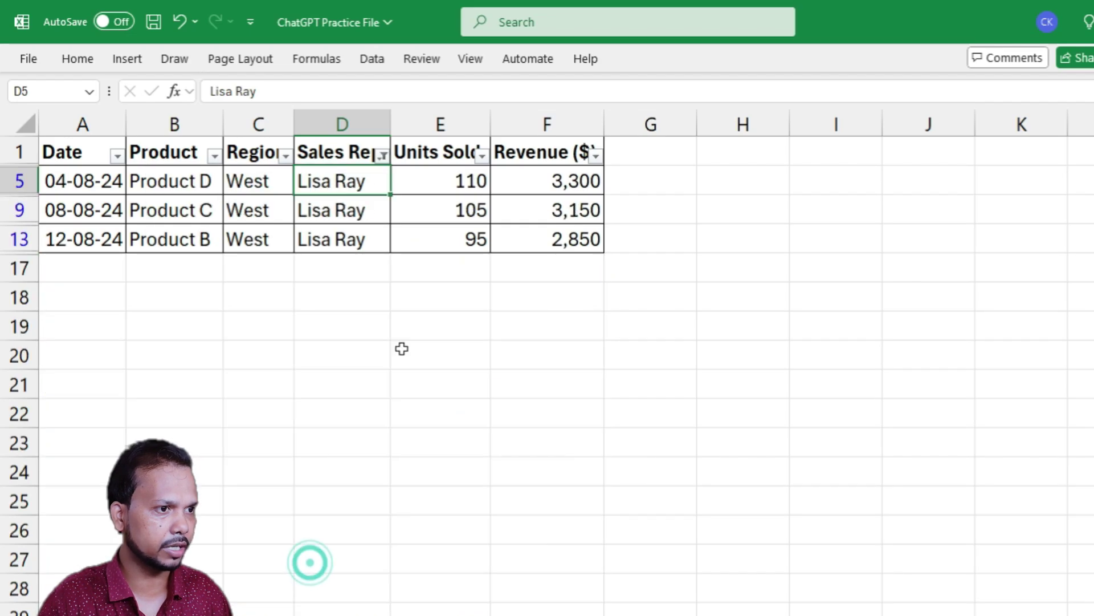
# - Check the sum of the filtered Units Sold values against the sales rep's total in ChatGPT, and review the sample table there
pyautogui.click(456, 237)
pyautogui.click(446, 188)
pyautogui.moveTo(444, 182); pyautogui.dragTo(444, 237)
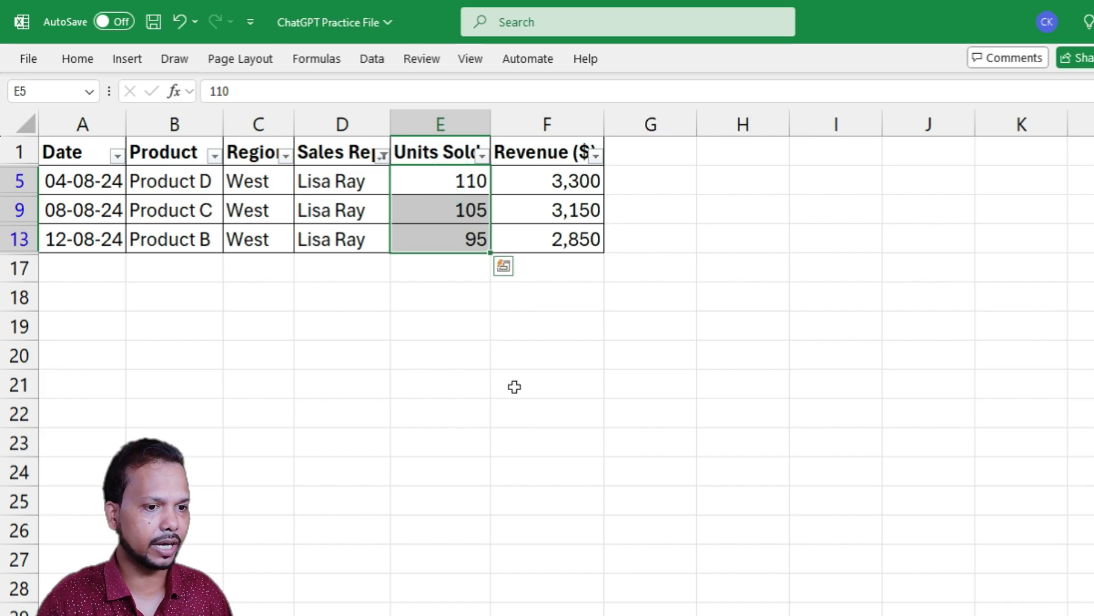
pyautogui.hotkey('alt', 'Tab')
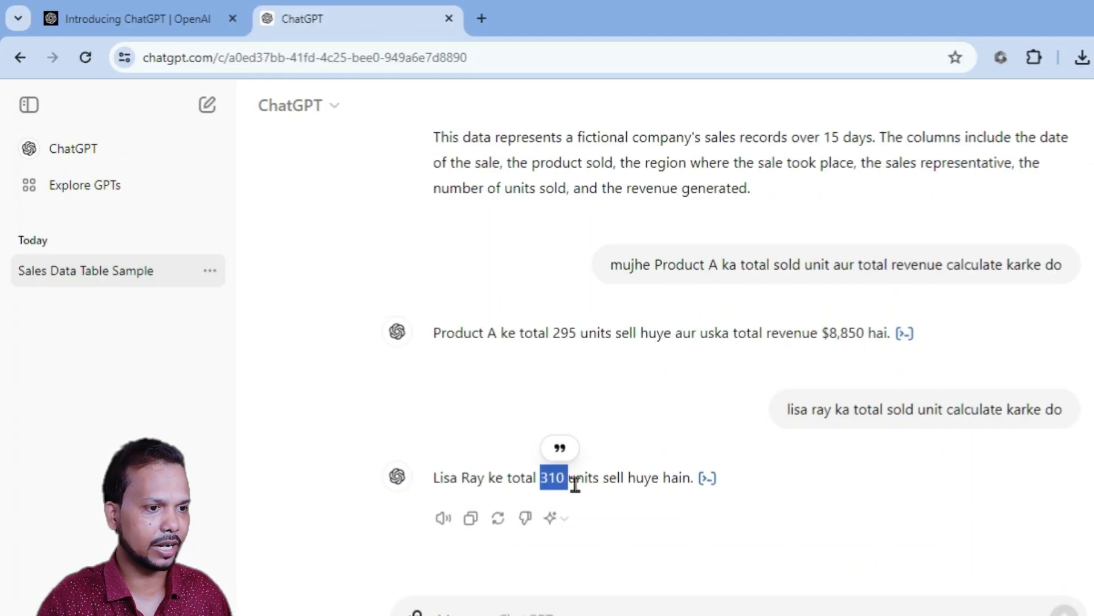
pyautogui.click(571, 481)
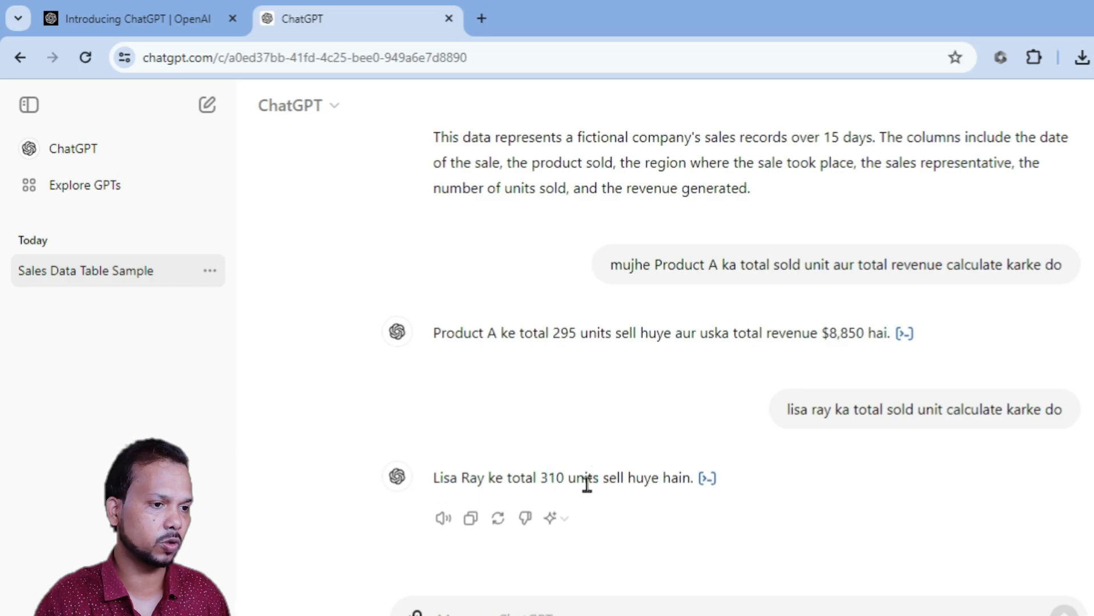
pyautogui.scroll(7, 598, 393)
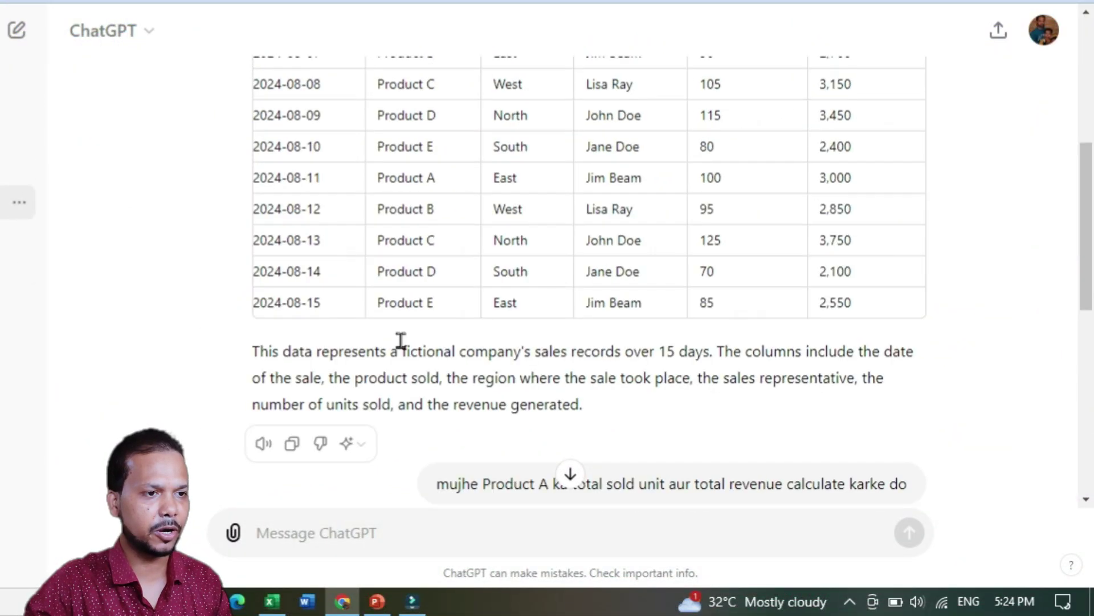
pyautogui.scroll(3, 412, 331)
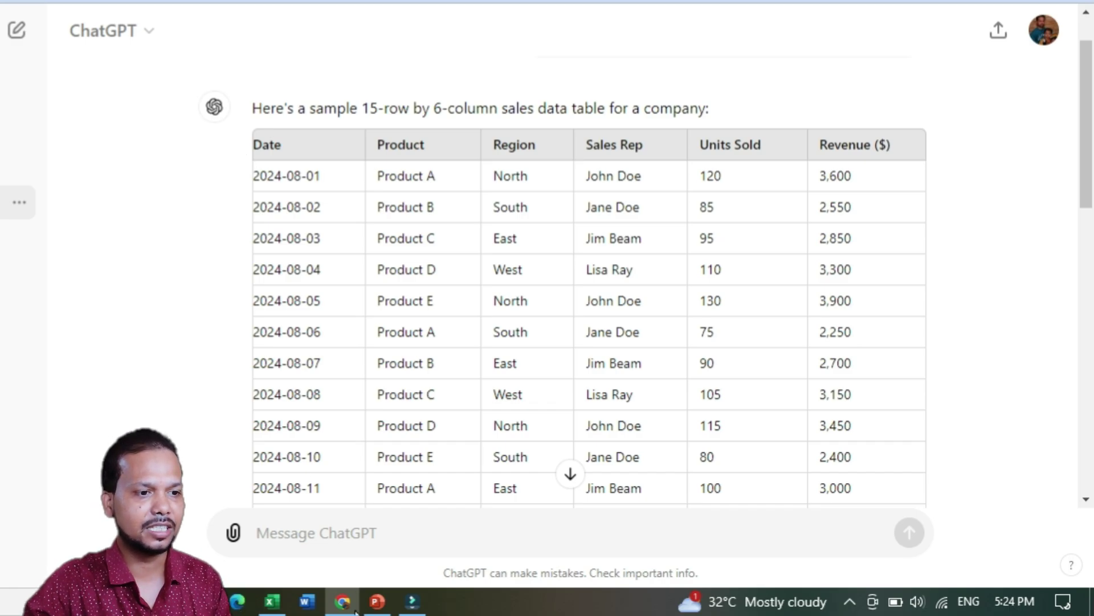
# - Using the PowerPoint slide's prompt, ask a new ChatGPT chat for chocolate factory sales data in Excel: Party Name, Item Name, Quantity, Rate, Amount
pyautogui.click(372, 603)
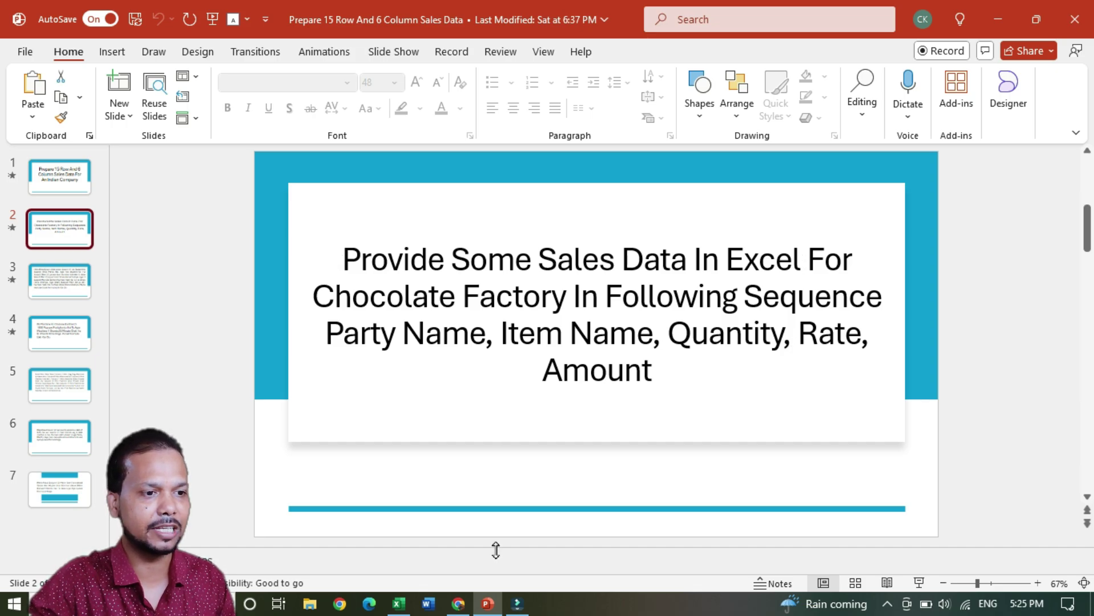
pyautogui.click(458, 603)
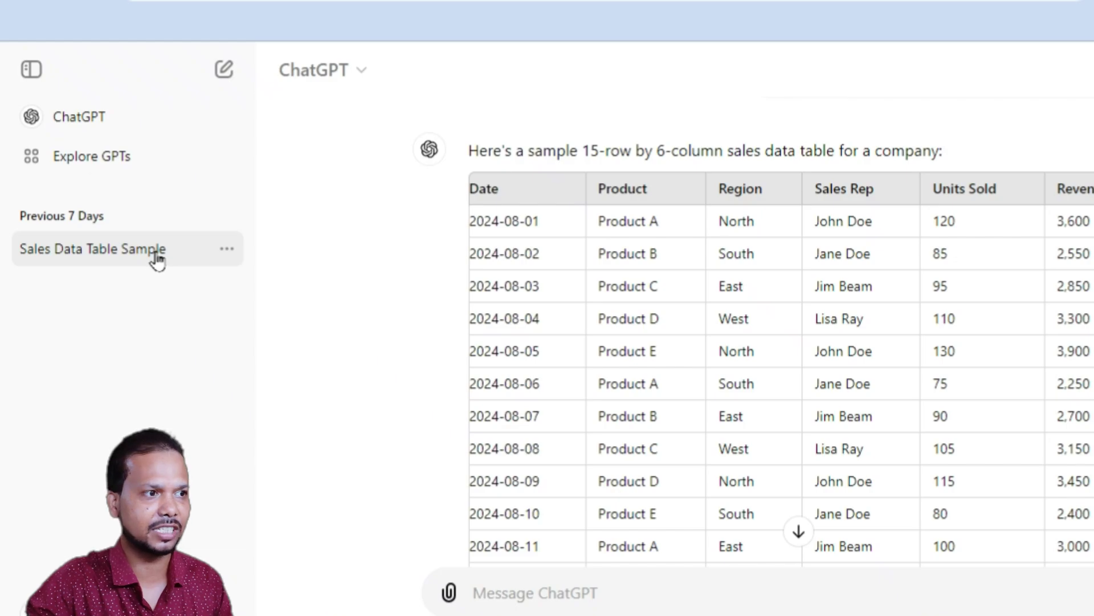
pyautogui.click(149, 116)
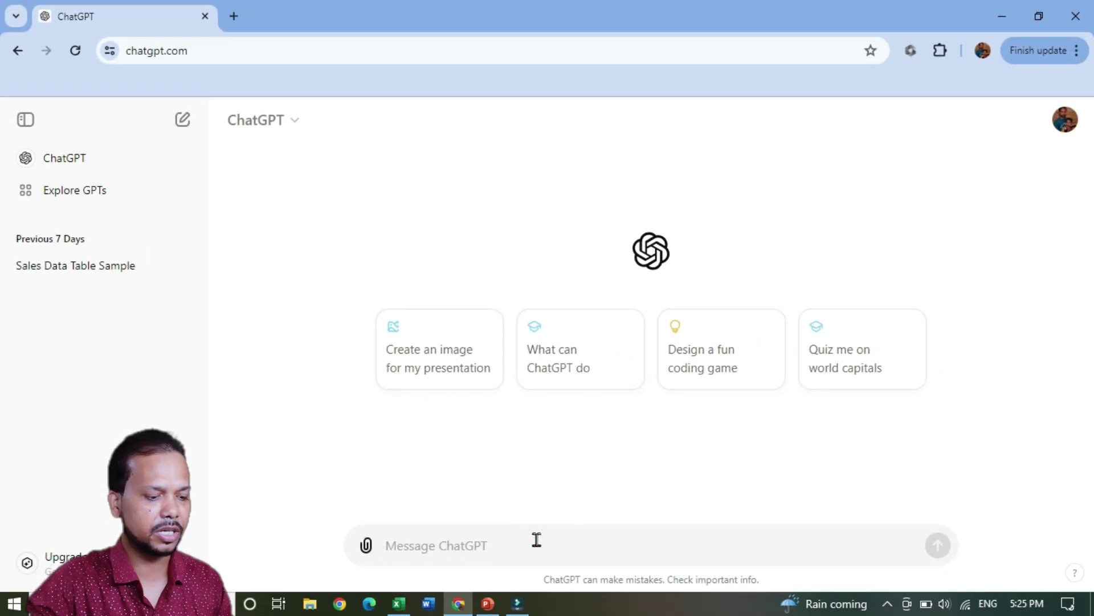
pyautogui.write('Provide Some Sales Data In Excel For Chocolate Factory In Following Sequence Party Name, Item Name, Quantity, Rate, Amount')
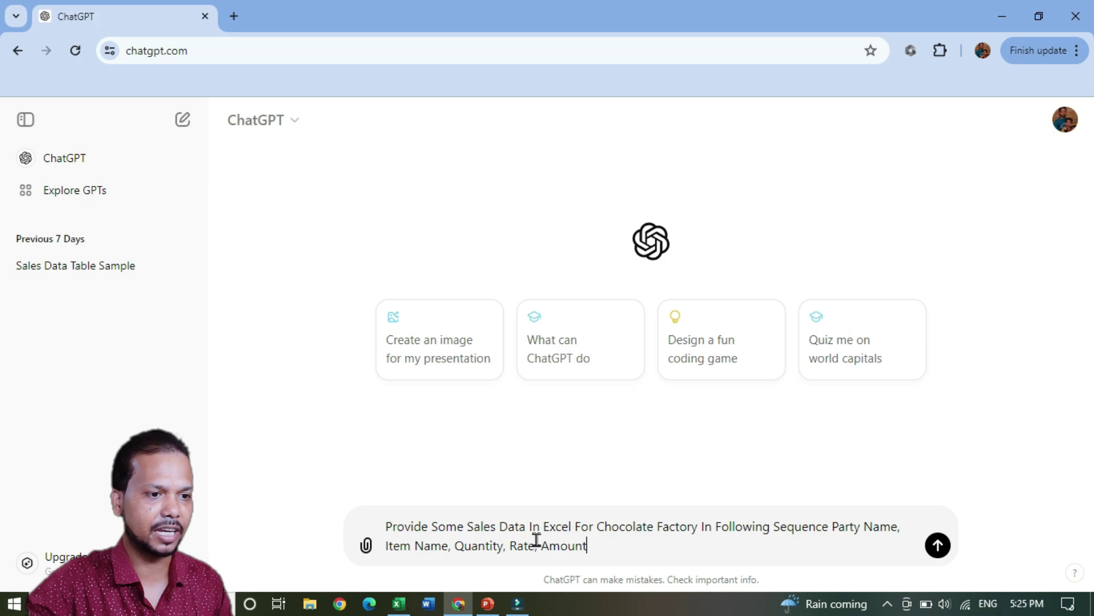
pyautogui.press('Return')
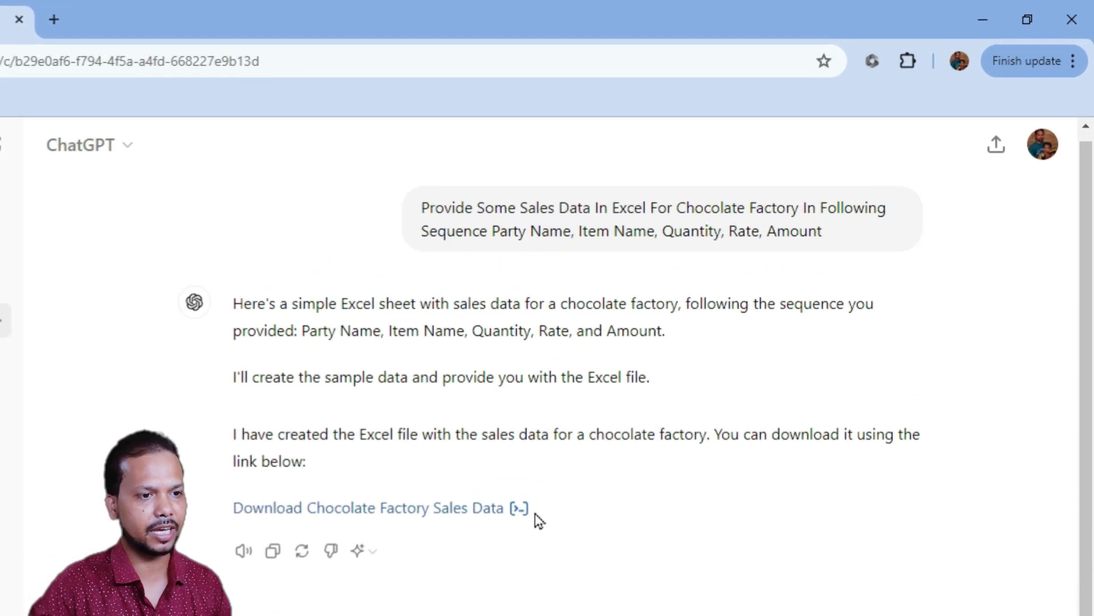
# - Download the Chocolate Factory Sales Data file from ChatGPT's answer and open it in Excel
pyautogui.click(401, 515)
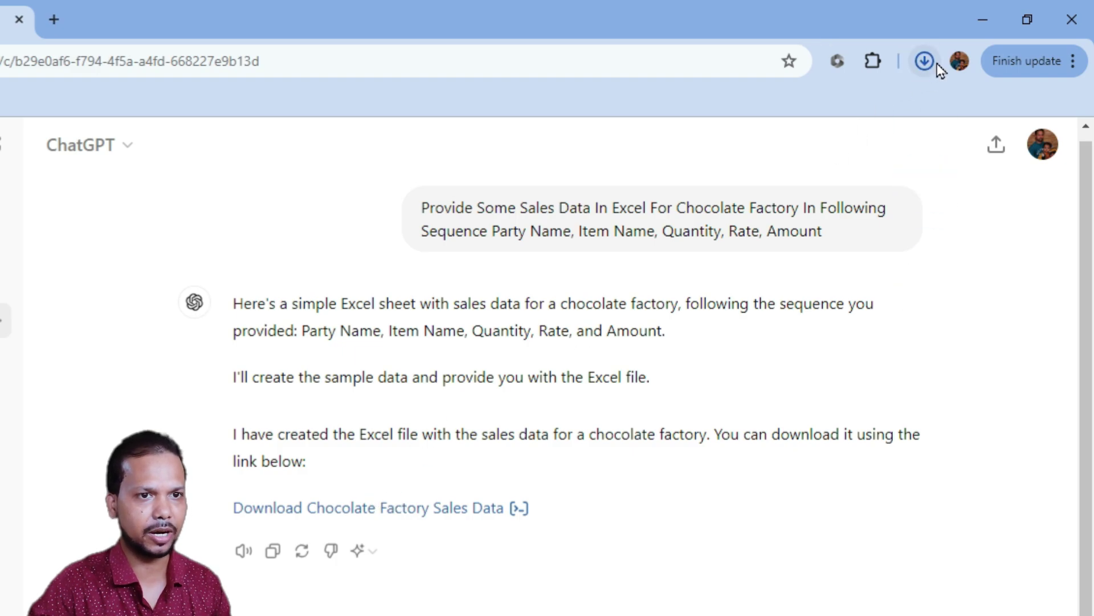
pyautogui.click(922, 63)
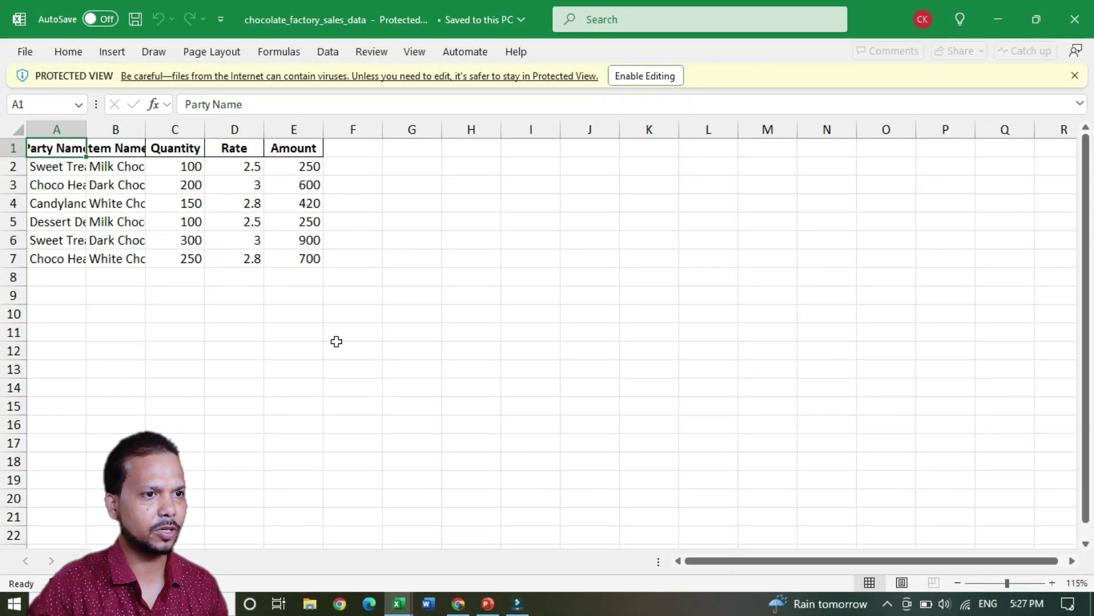
pyautogui.keyDown('ctrl'); pyautogui.scroll(4, 337, 342); pyautogui.keyUp('ctrl')
pyautogui.keyDown('ctrl'); pyautogui.scroll(3, 339, 341); pyautogui.keyUp('ctrl')
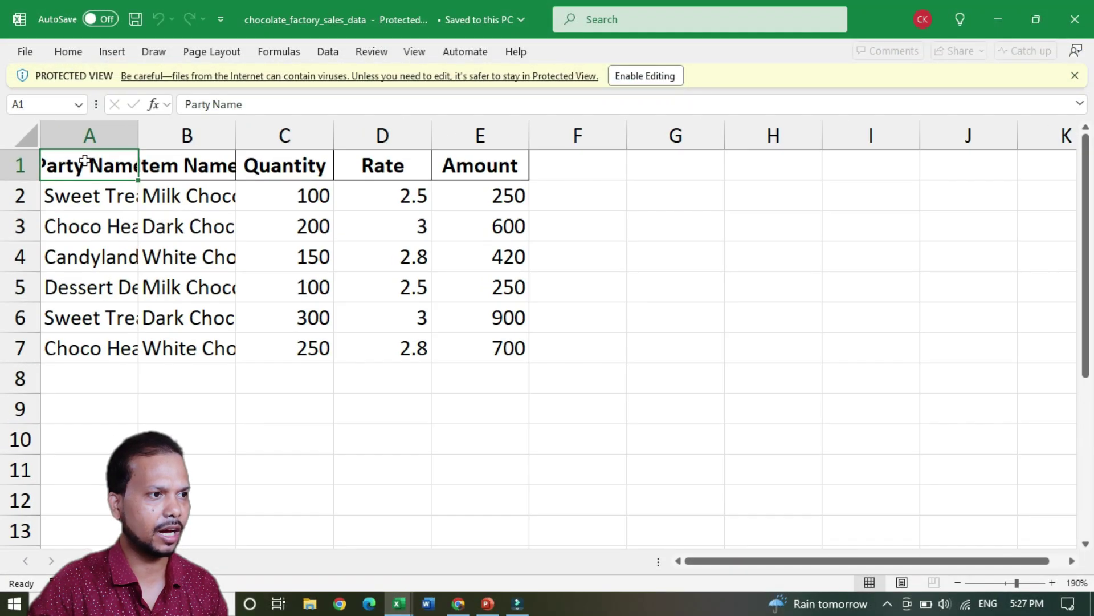
# - Auto-fit all column widths in Protected View and examine the sales data in A1:E7
pyautogui.click(24, 133)
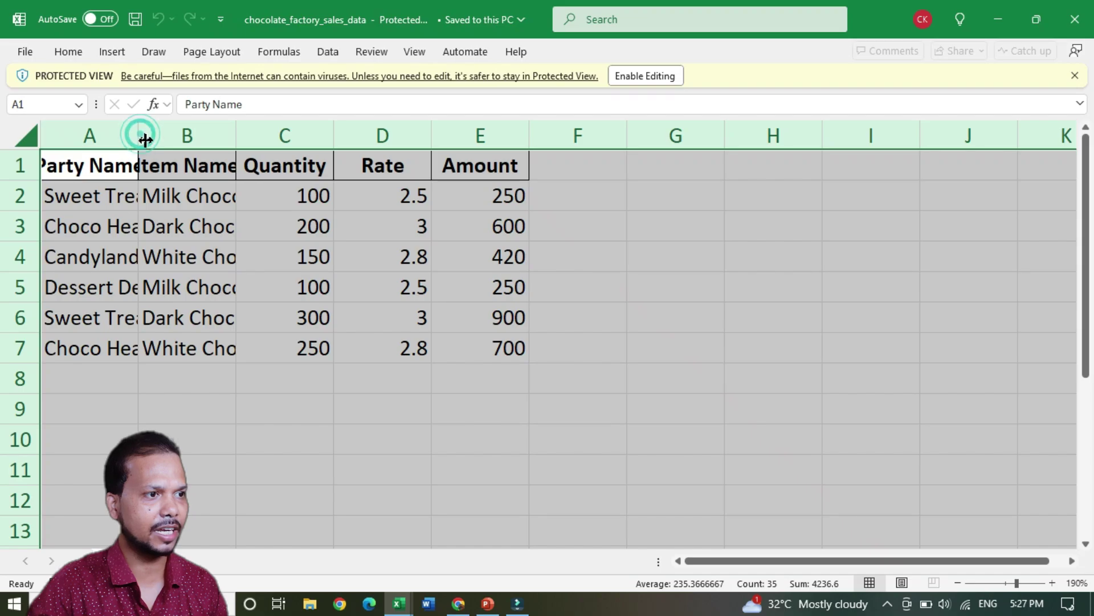
pyautogui.doubleClick(140, 133)
pyautogui.click(315, 194)
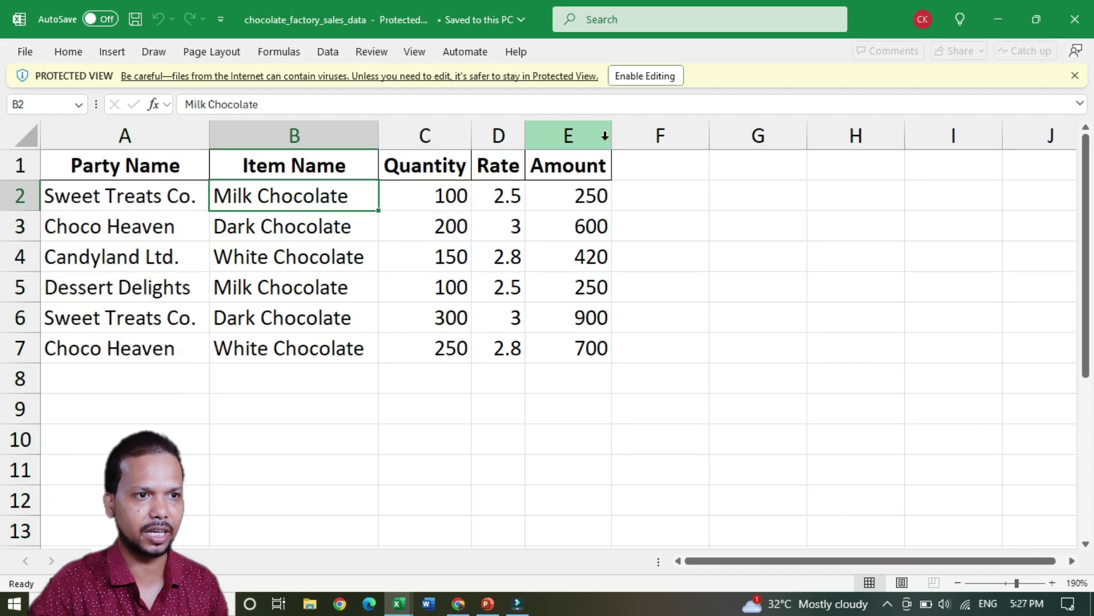
pyautogui.moveTo(107, 169); pyautogui.dragTo(569, 344)
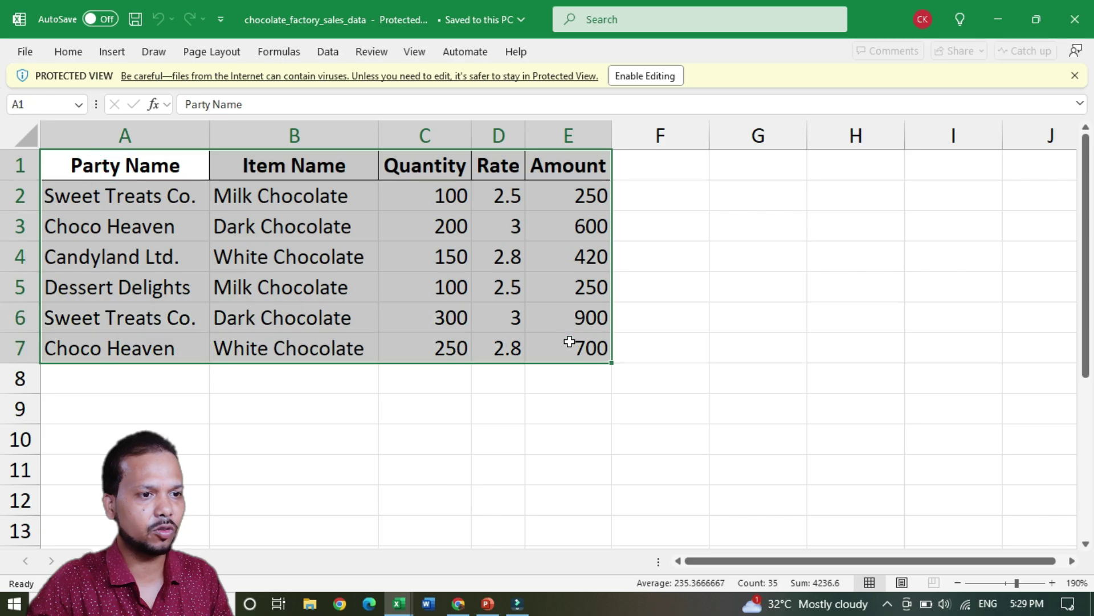
pyautogui.click(558, 341)
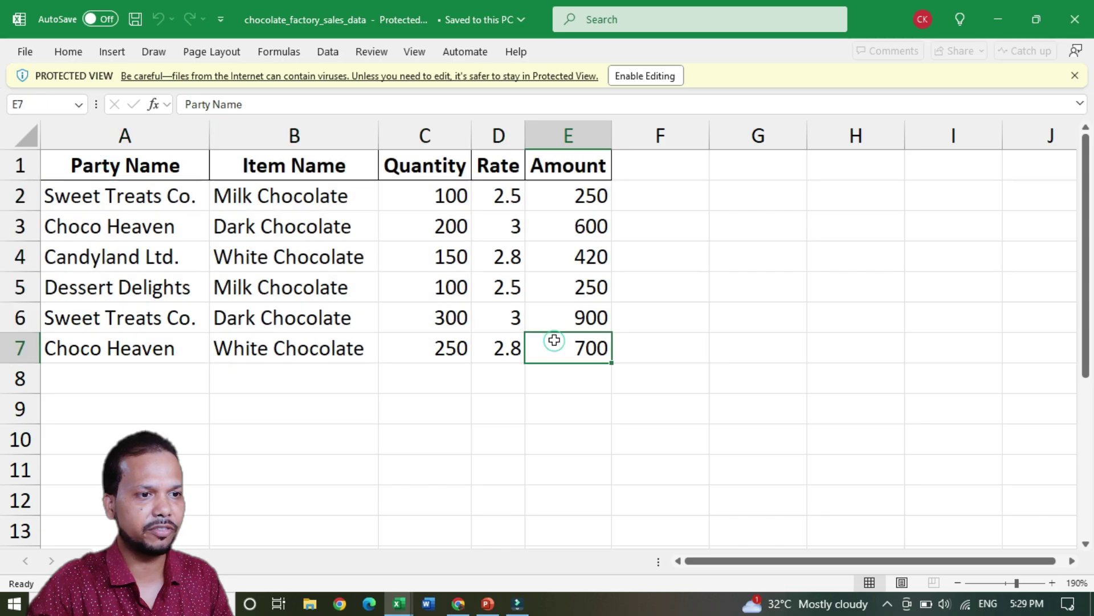
# - Enable editing in the chocolate factory workbook and auto-fit all column widths
pyautogui.click(647, 81)
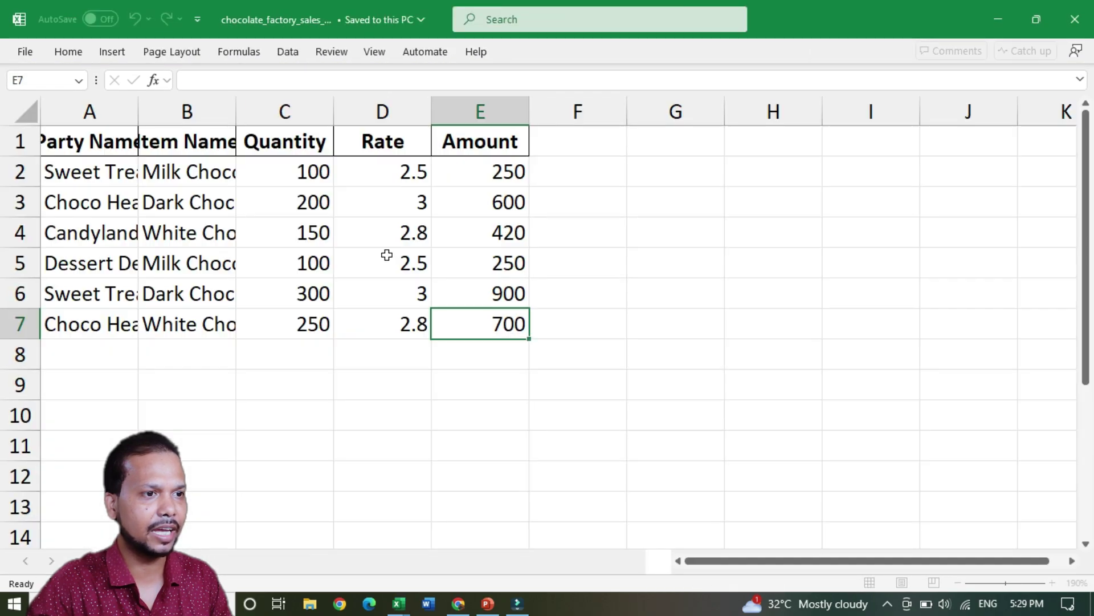
pyautogui.click(313, 231)
pyautogui.moveTo(285, 169); pyautogui.dragTo(469, 312)
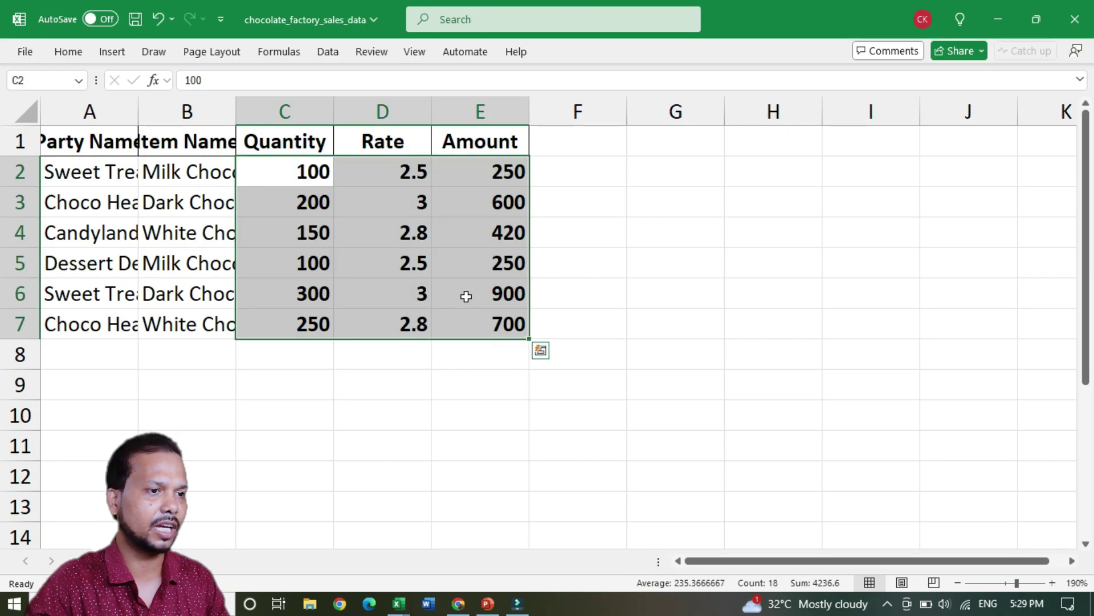
pyautogui.click(361, 286)
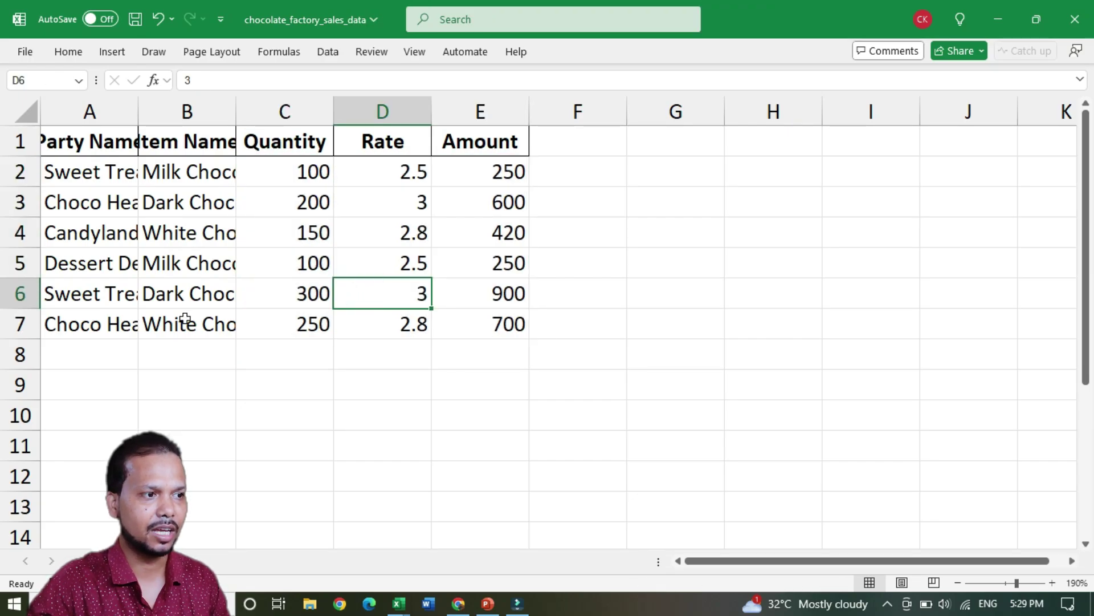
pyautogui.click(30, 114)
pyautogui.doubleClick(138, 110)
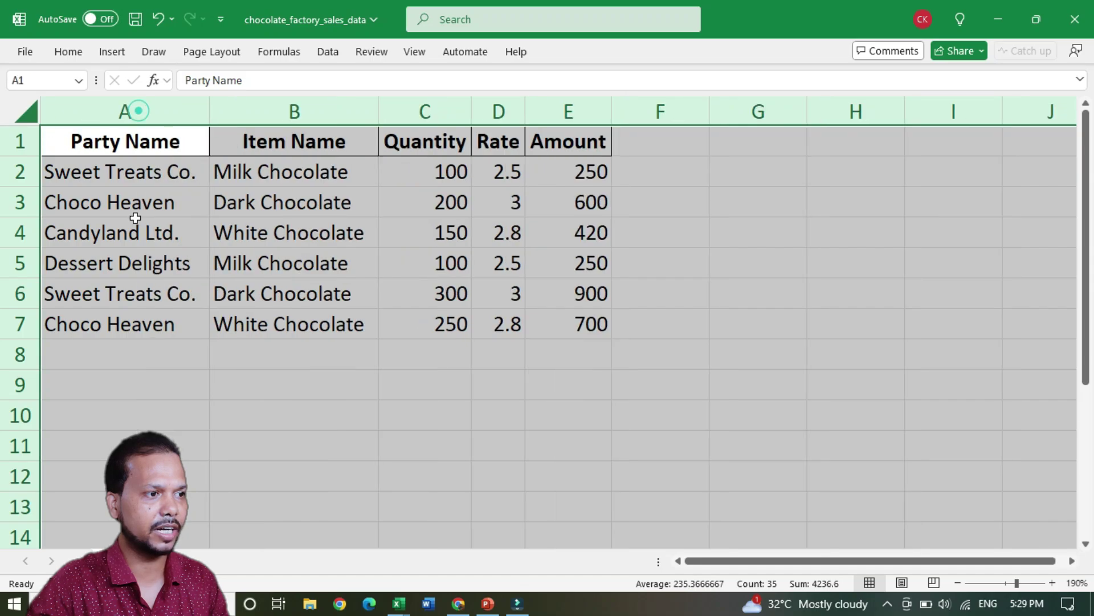
pyautogui.click(111, 293)
pyautogui.click(126, 323)
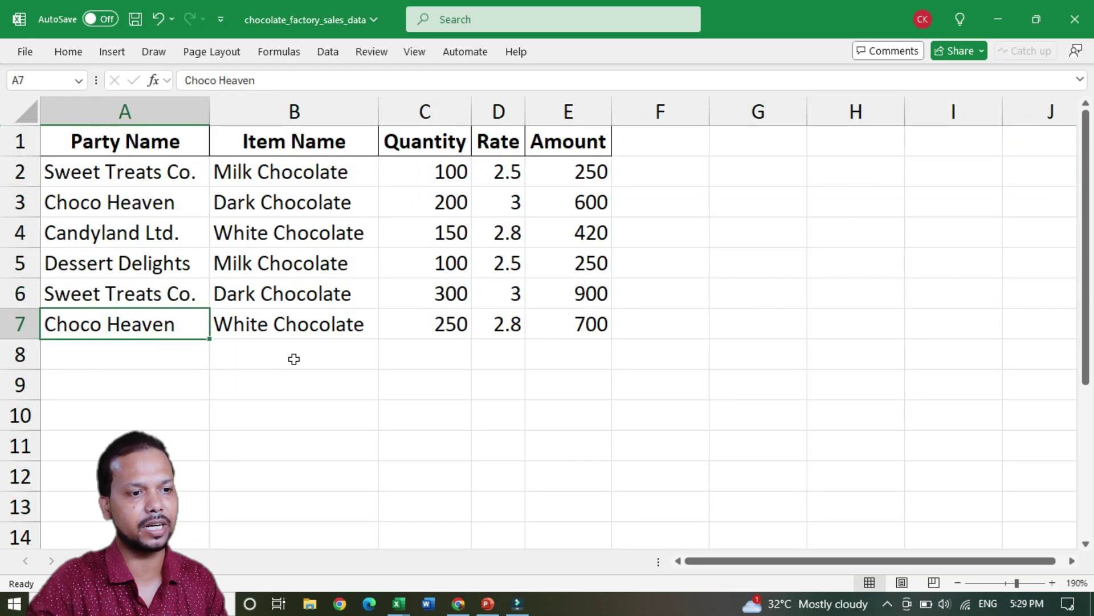
# - Switch to ChatGPT and send the follow-up request "please provide 20 row data"
pyautogui.click(459, 603)
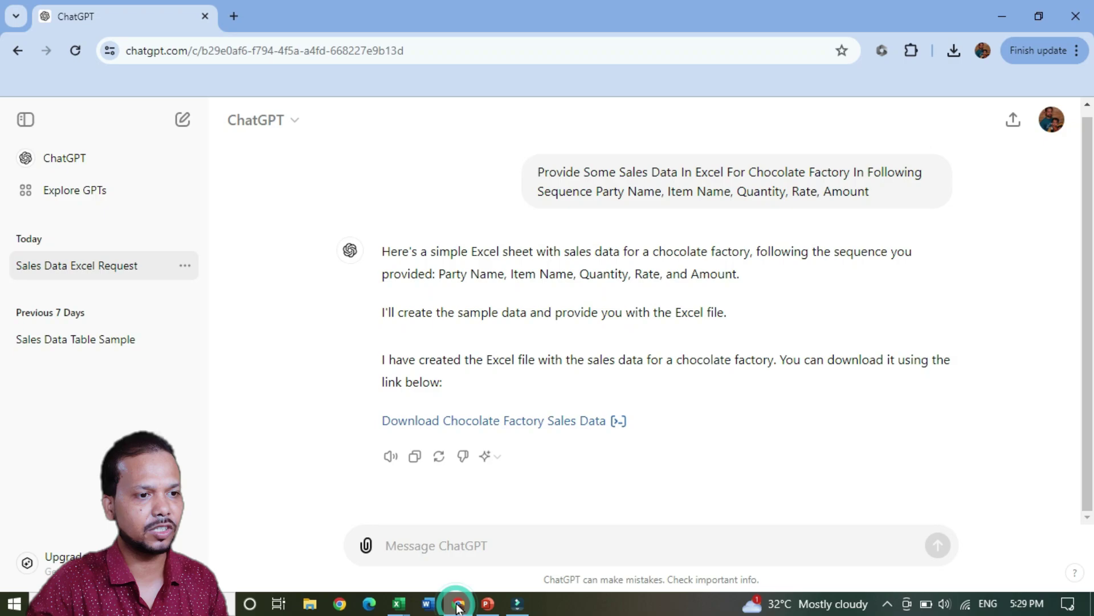
pyautogui.click(458, 546)
pyautogui.write('please')
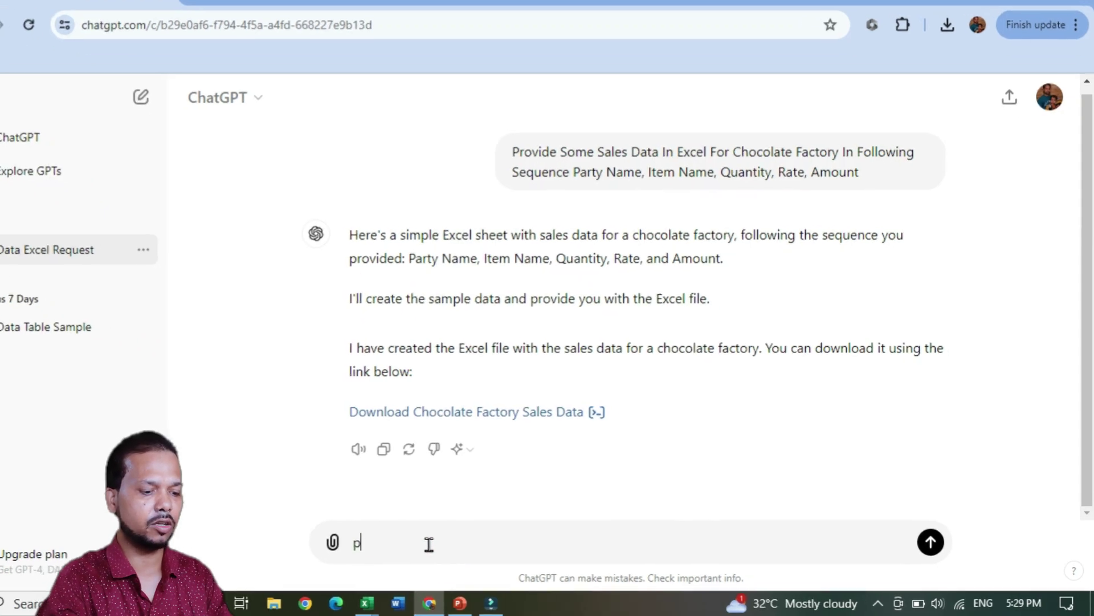
pyautogui.write(' provide 20 ')
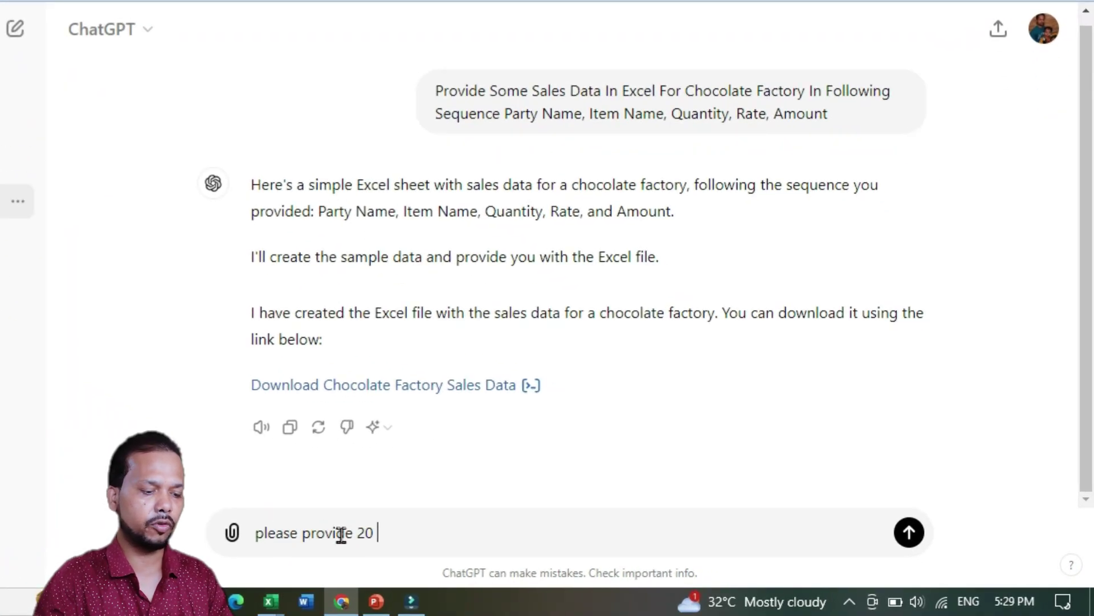
pyautogui.write('row data')
pyautogui.press('Return')
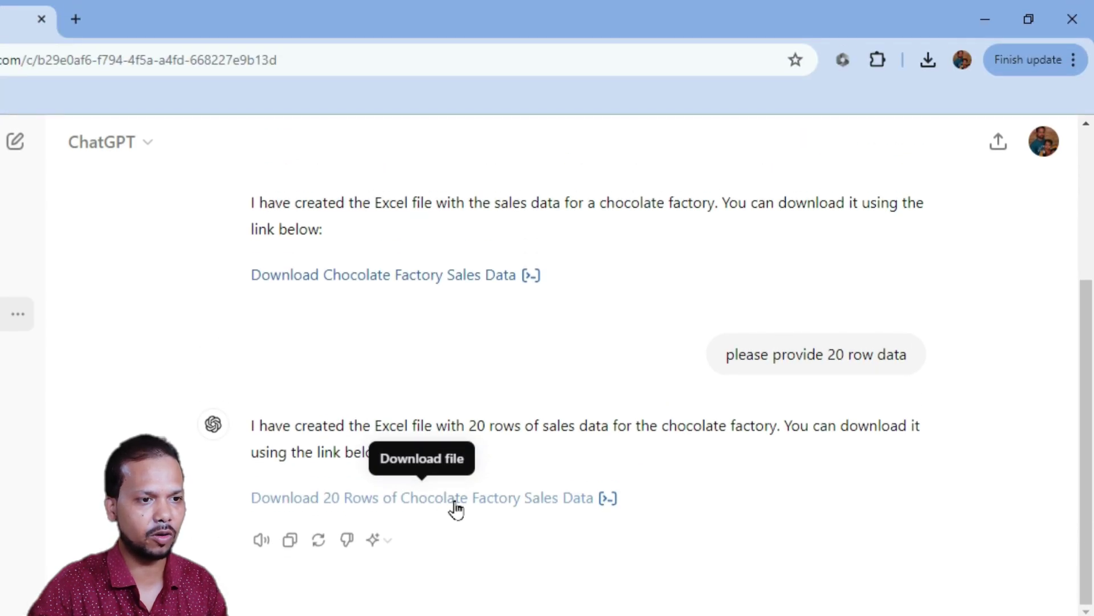
# - Download the 20-row chocolate factory sales file and open chocolate_factory_sales_data_20_rows.xlsx in Excel
pyautogui.click(453, 508)
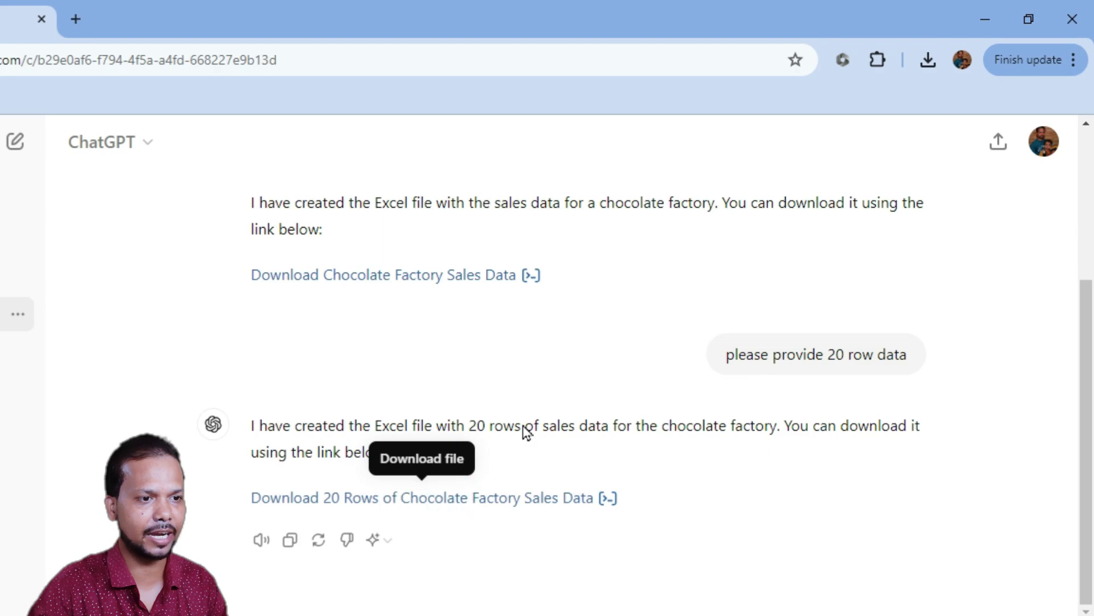
pyautogui.click(923, 70)
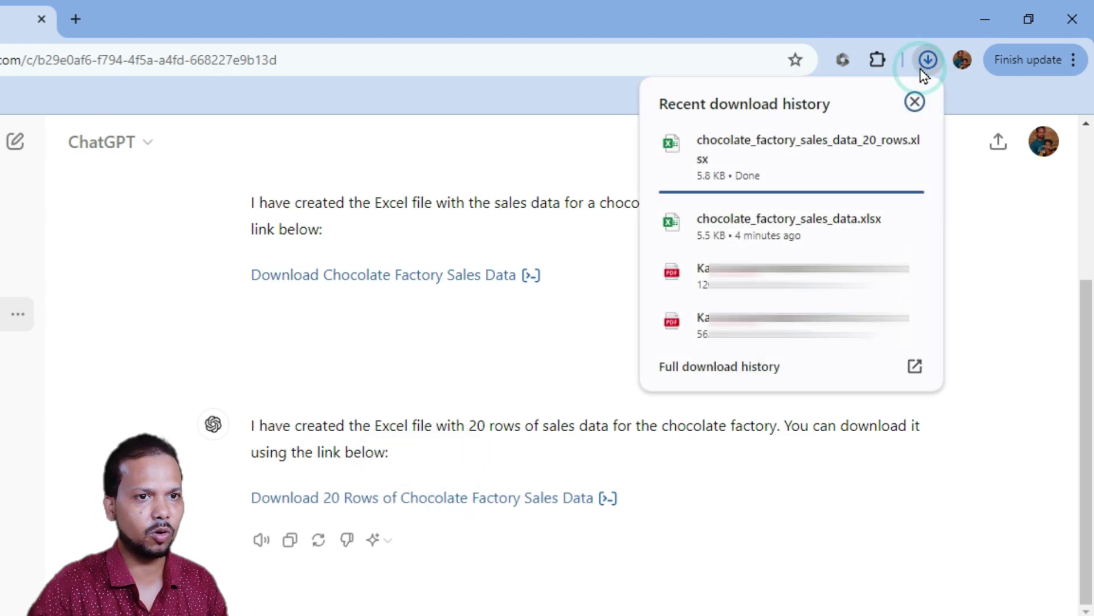
pyautogui.click(756, 144)
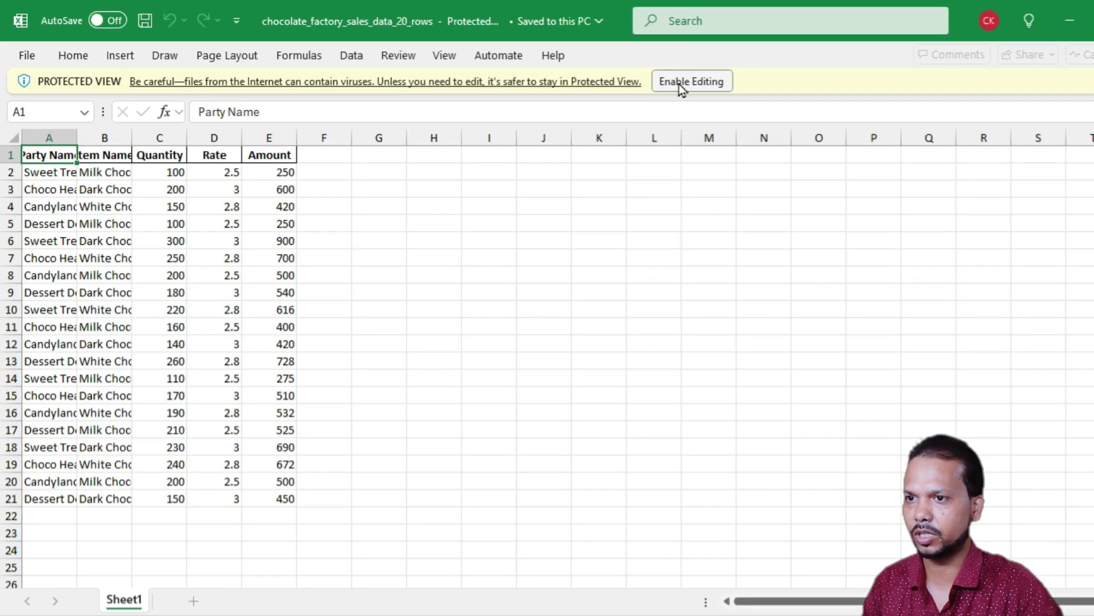
# - Check the last data row of the 20-row workbook and enable editing
pyautogui.click(38, 499)
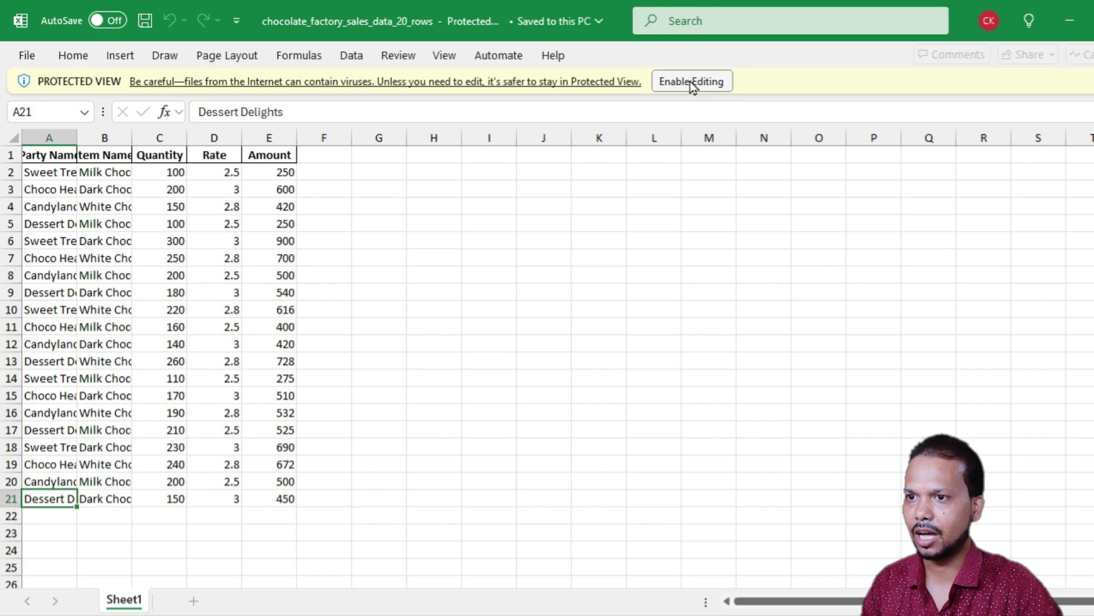
pyautogui.click(713, 84)
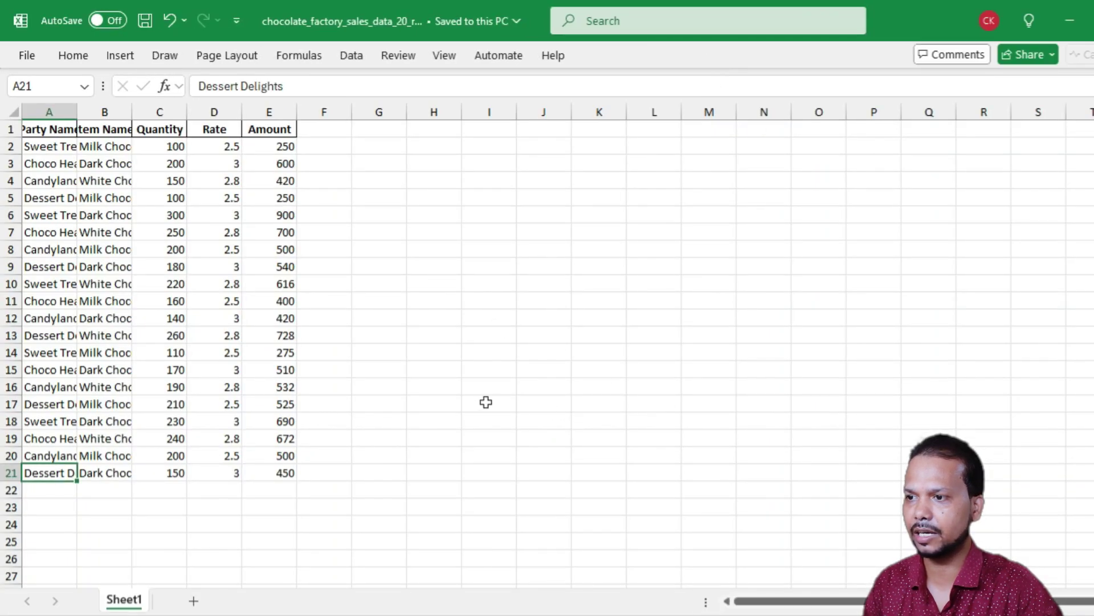
pyautogui.keyDown('ctrl'); pyautogui.scroll(2, 309, 306); pyautogui.keyUp('ctrl')
pyautogui.scroll(1, 263, 313)
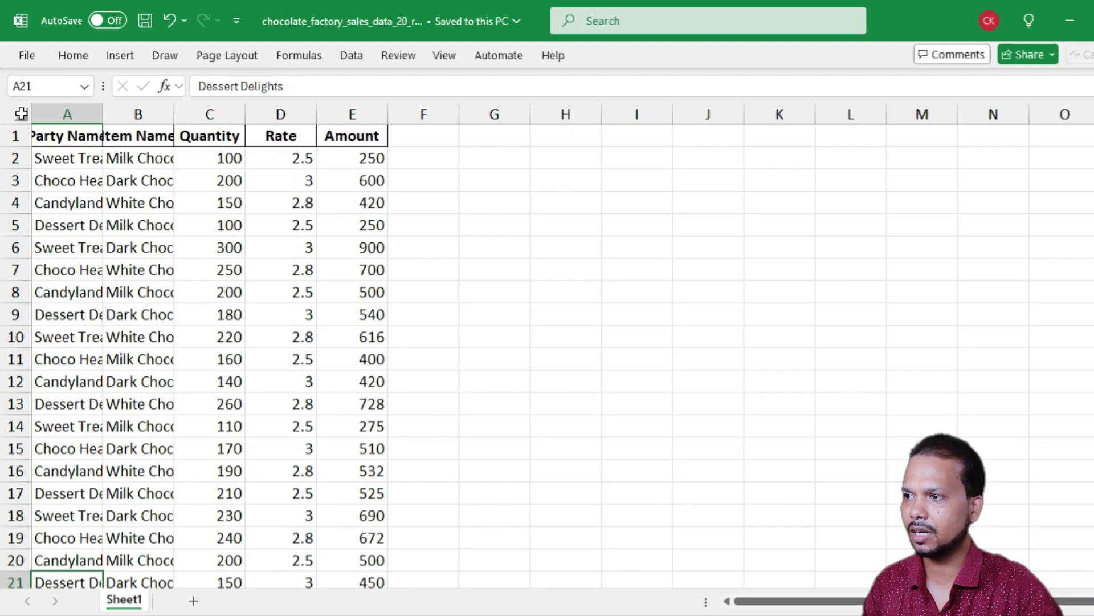
# - Auto-fit the widths of all columns in the 20-row chocolate factory sales sheet
pyautogui.click(21, 113)
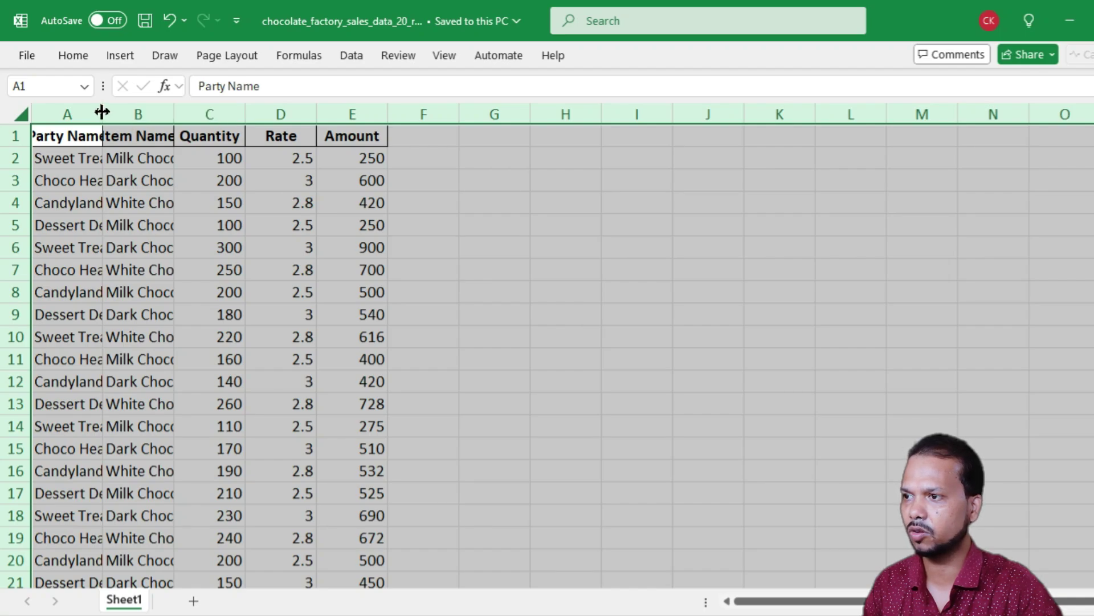
pyautogui.doubleClick(173, 114)
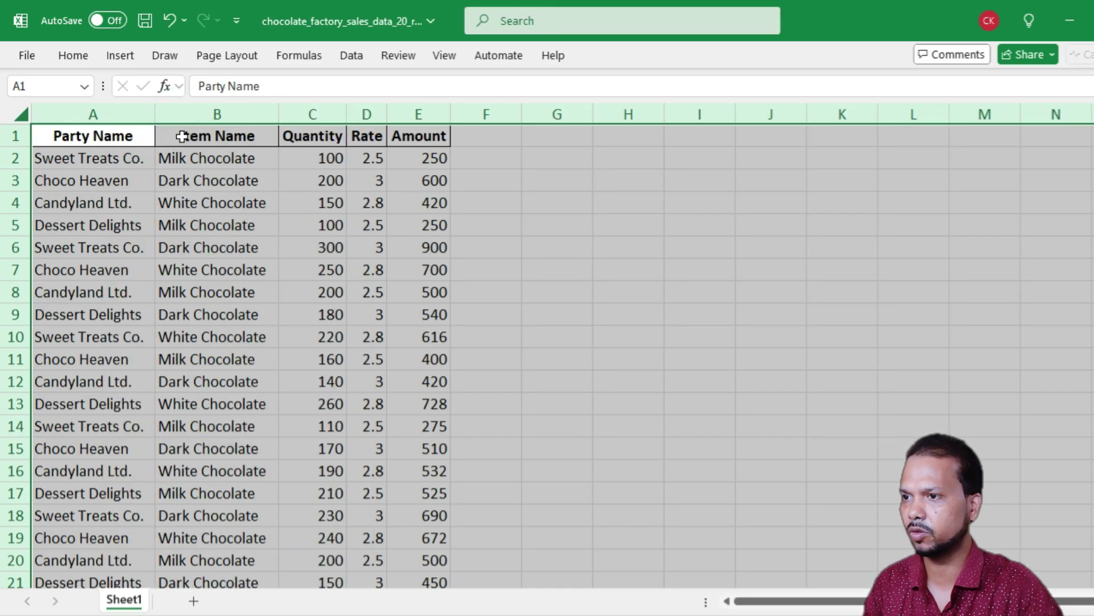
pyautogui.click(228, 190)
pyautogui.scroll(-1, 209, 393)
pyautogui.scroll(1, 242, 391)
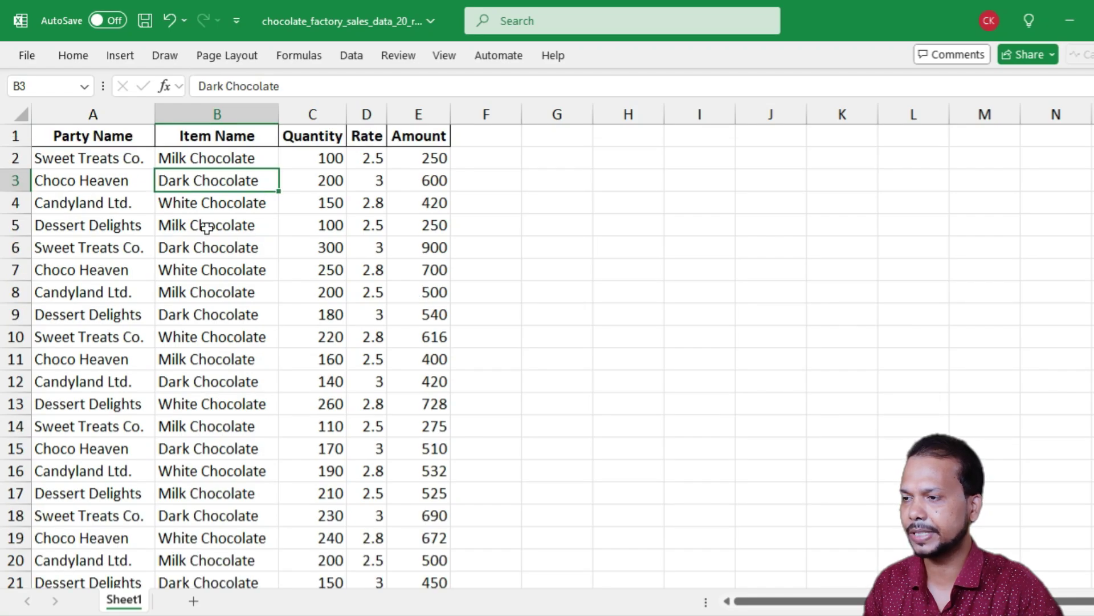
# - Apply All Borders to the entire sales table, including its header row
pyautogui.hotkey('ctrl', 'a')
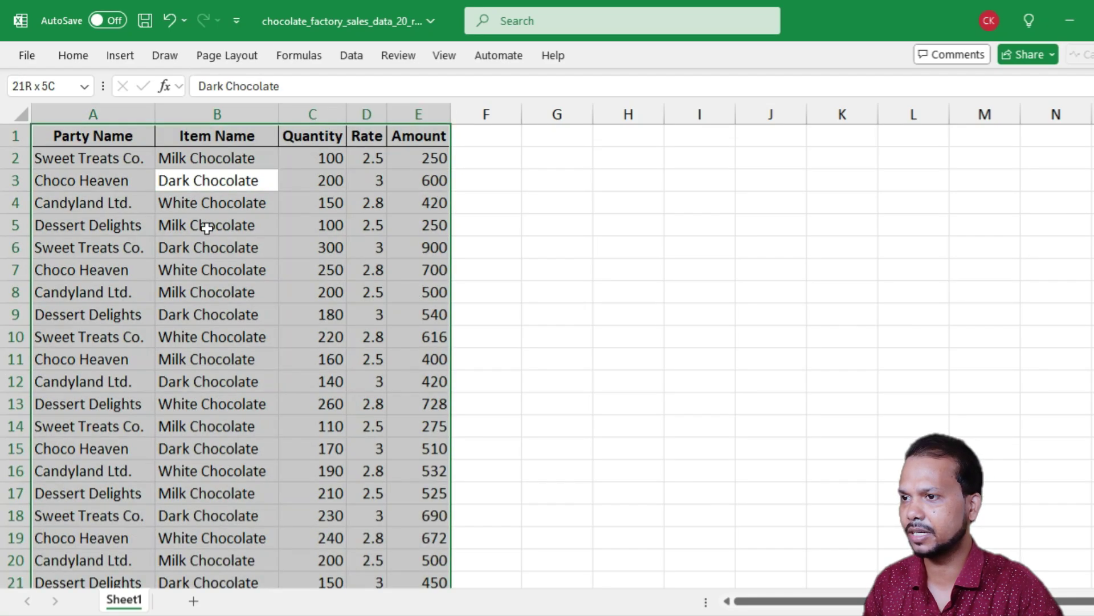
pyautogui.click(73, 56)
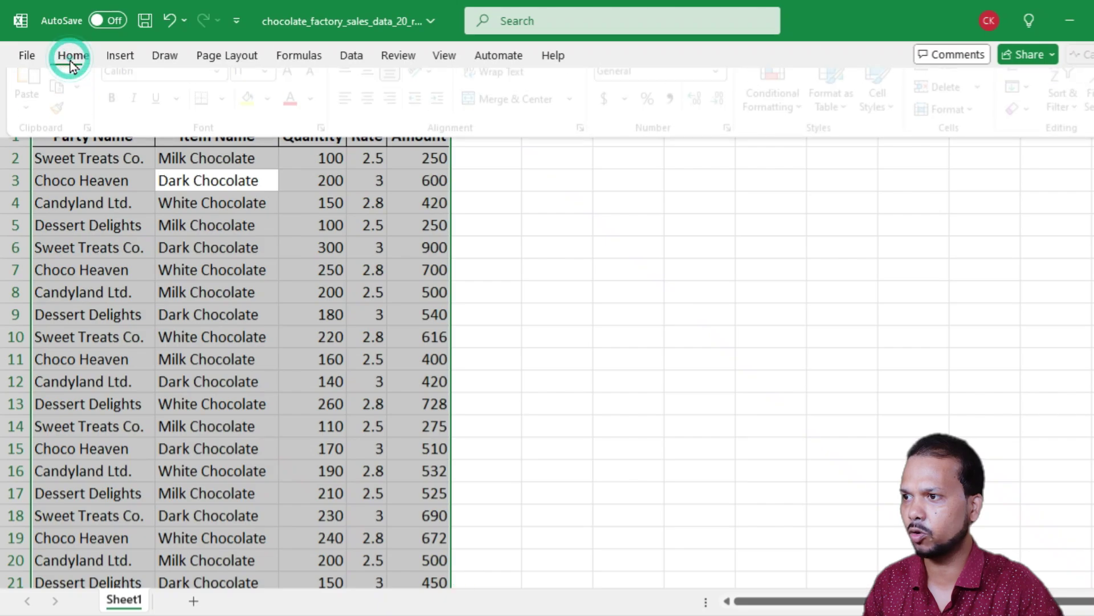
pyautogui.click(229, 120)
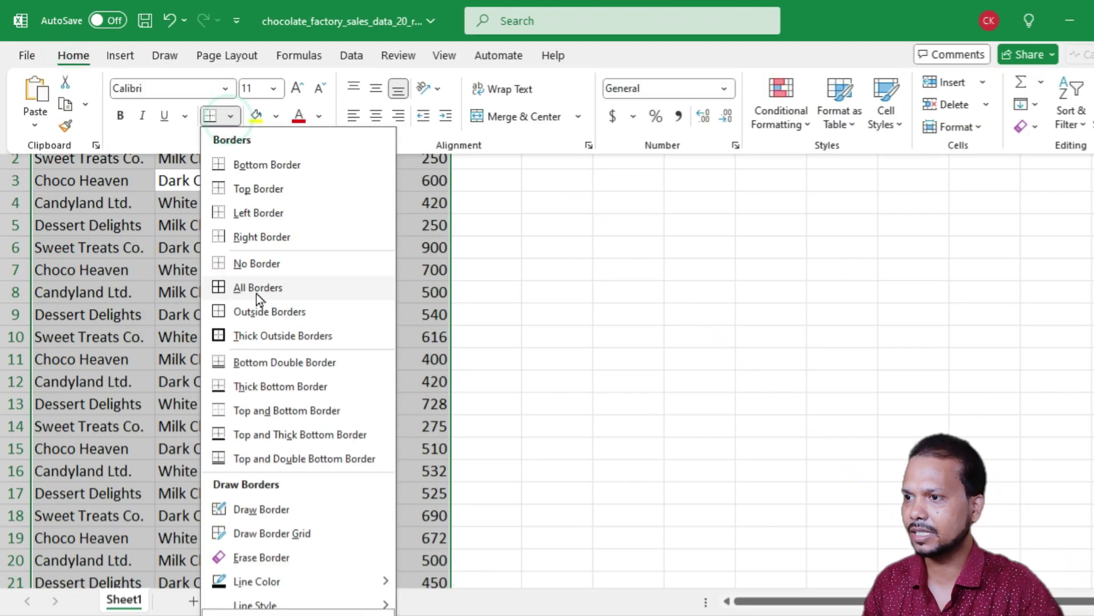
pyautogui.click(285, 290)
pyautogui.click(230, 276)
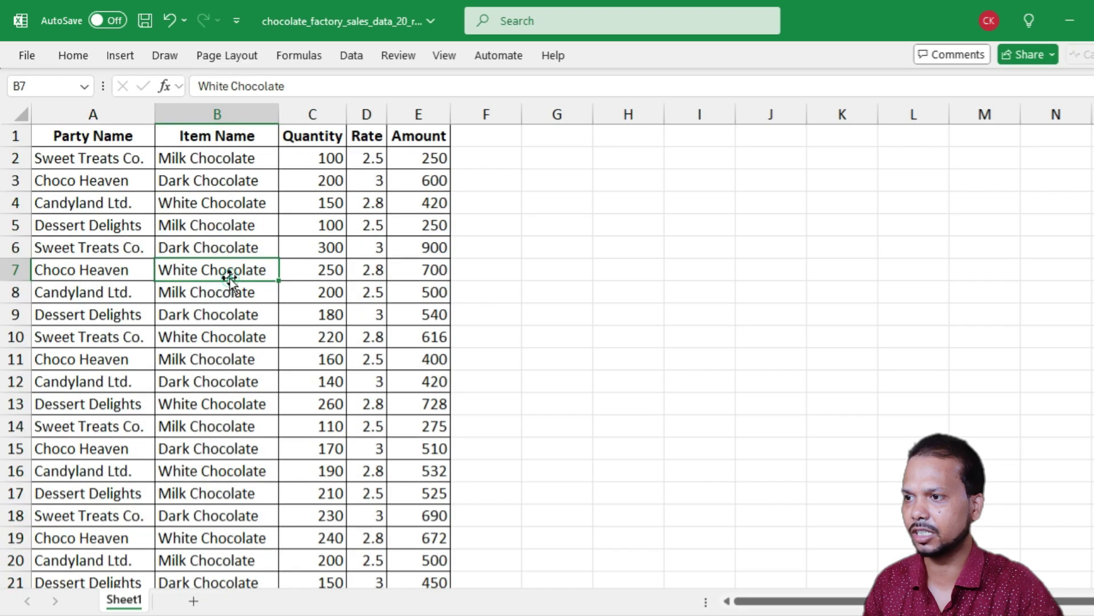
# - Look through the bordered sales table from the header to the last data row, checking party names, items and rates
pyautogui.scroll(-1, 231, 362)
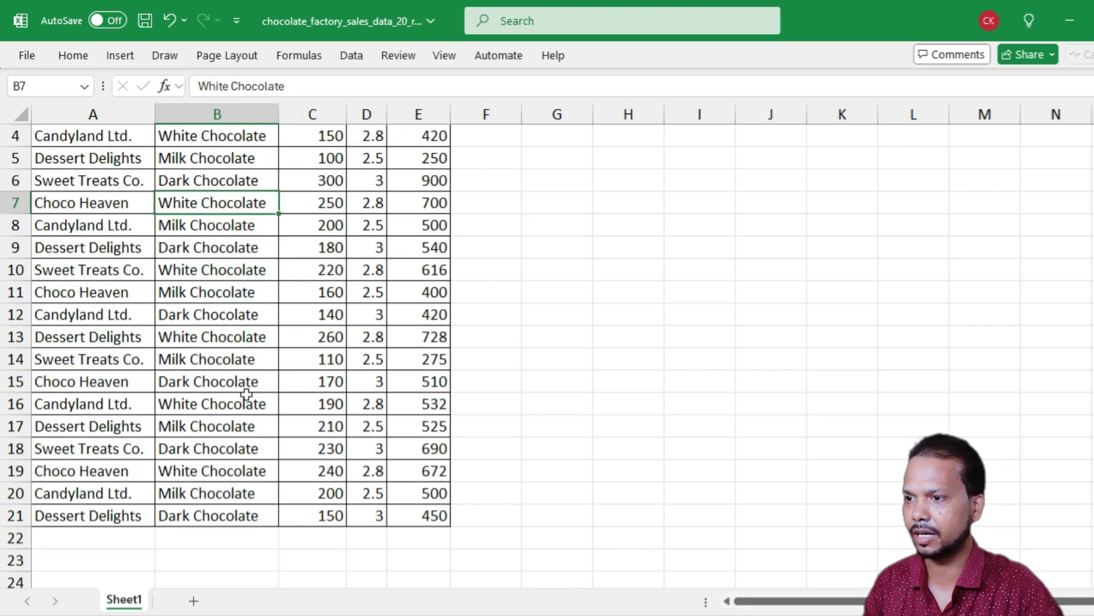
pyautogui.scroll(1, 262, 396)
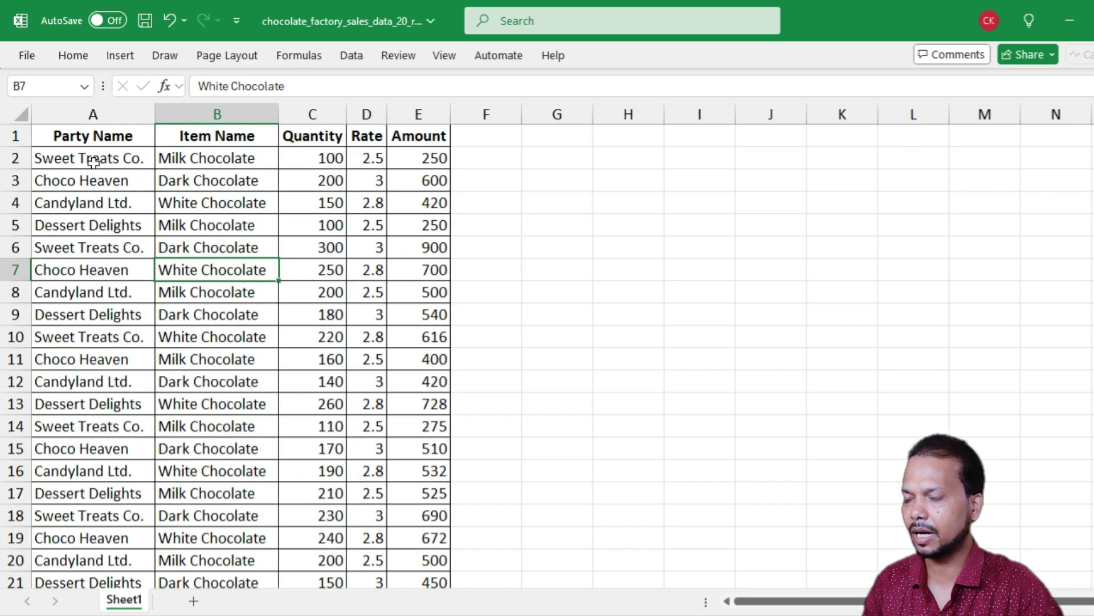
pyautogui.moveTo(93, 162); pyautogui.dragTo(80, 494)
pyautogui.click(261, 341)
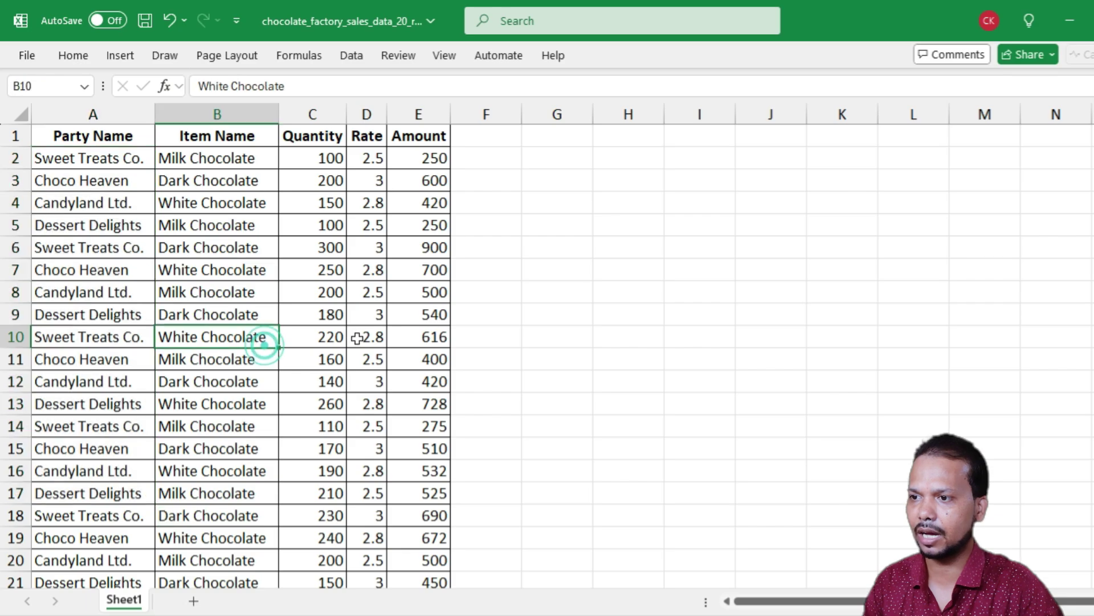
pyautogui.click(360, 336)
pyautogui.click(367, 225)
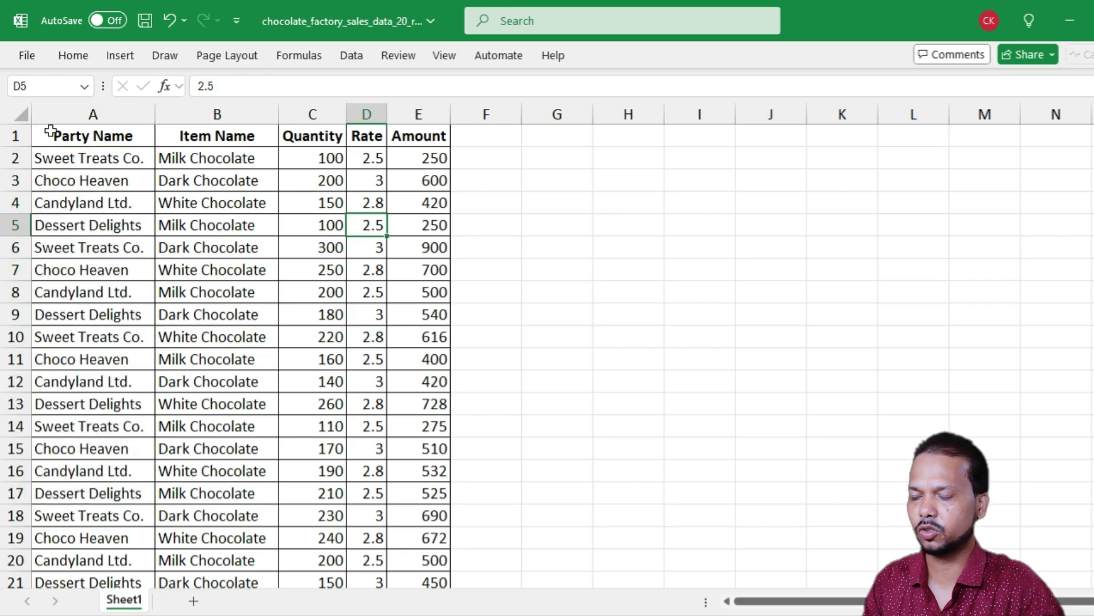
pyautogui.scroll(-1, 259, 426)
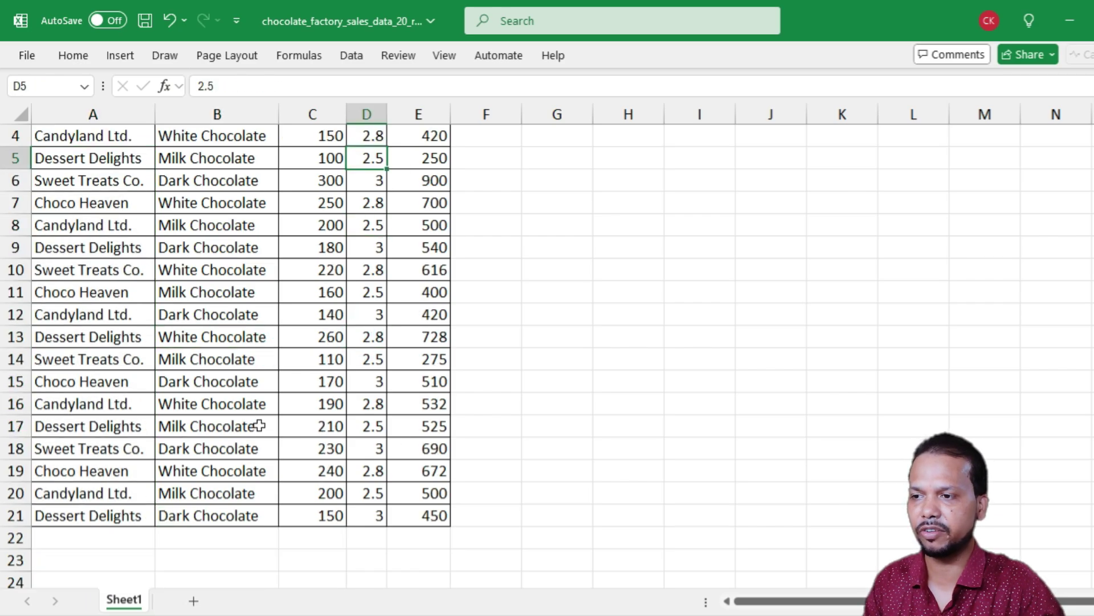
pyautogui.scroll(1, 264, 345)
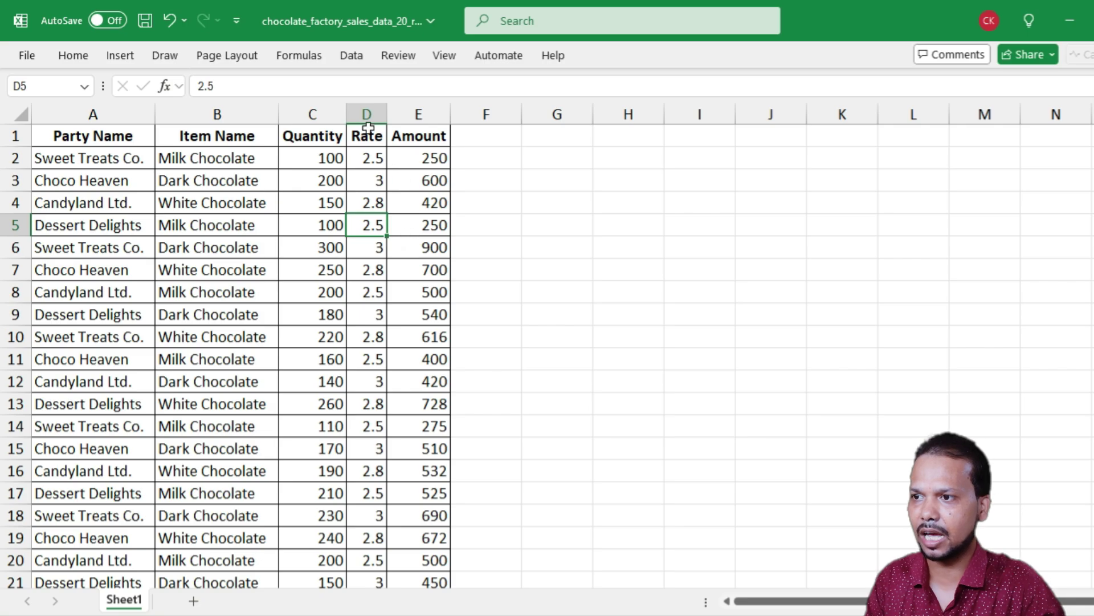
# - Examine the Rate column values from D2 to D21 in the sales table
pyautogui.click(366, 109)
pyautogui.click(365, 158)
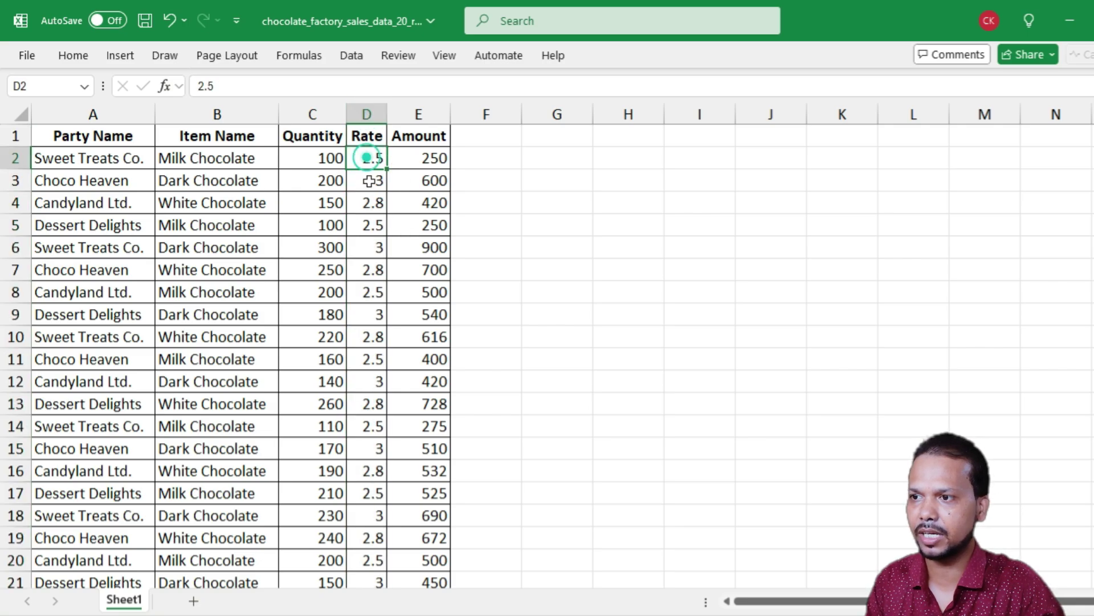
pyautogui.moveTo(362, 159); pyautogui.dragTo(371, 578)
pyautogui.click(367, 447)
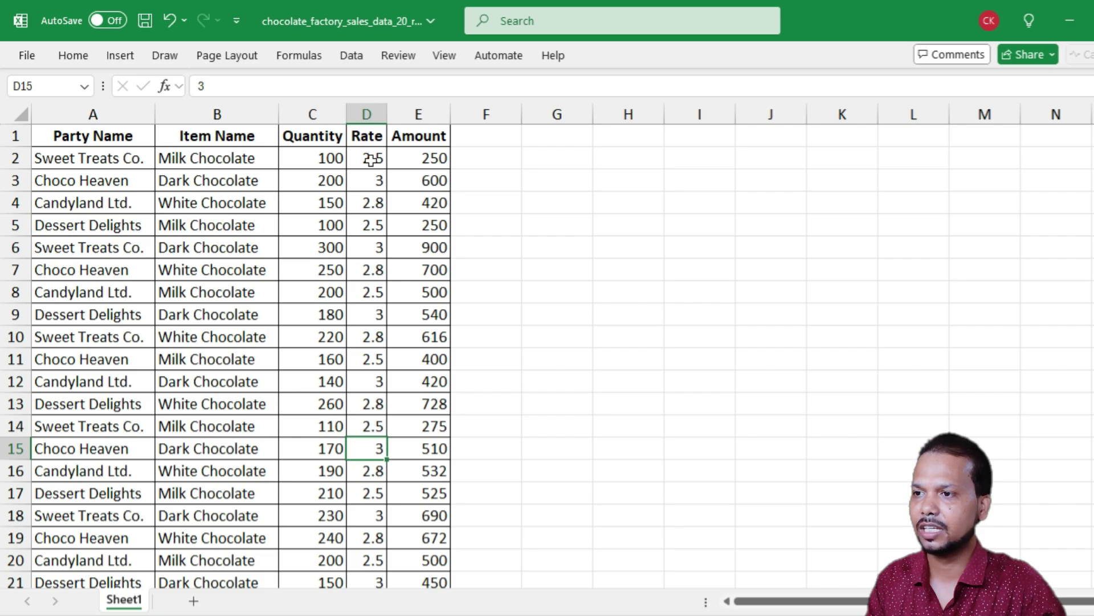
pyautogui.moveTo(371, 160); pyautogui.dragTo(373, 538)
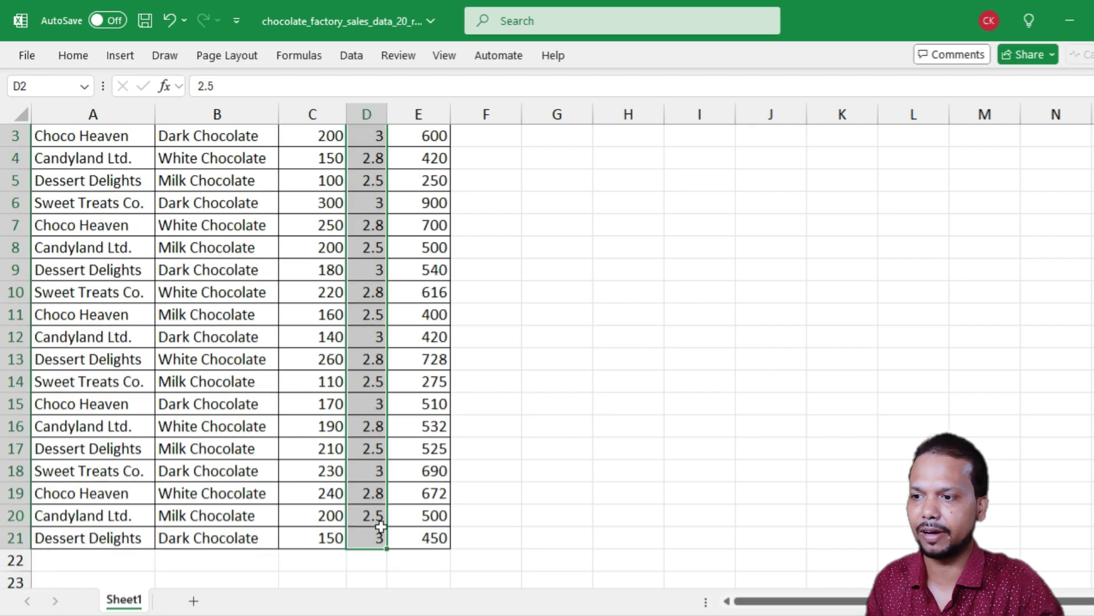
pyautogui.click(366, 340)
pyautogui.scroll(1, 348, 270)
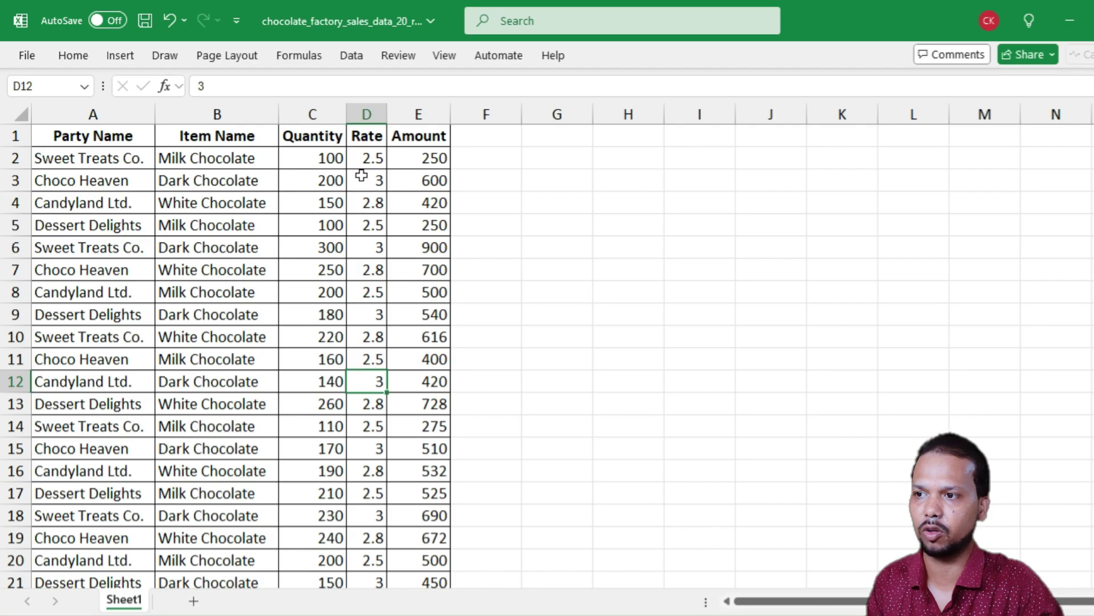
pyautogui.moveTo(361, 159); pyautogui.dragTo(368, 357)
pyautogui.click(368, 296)
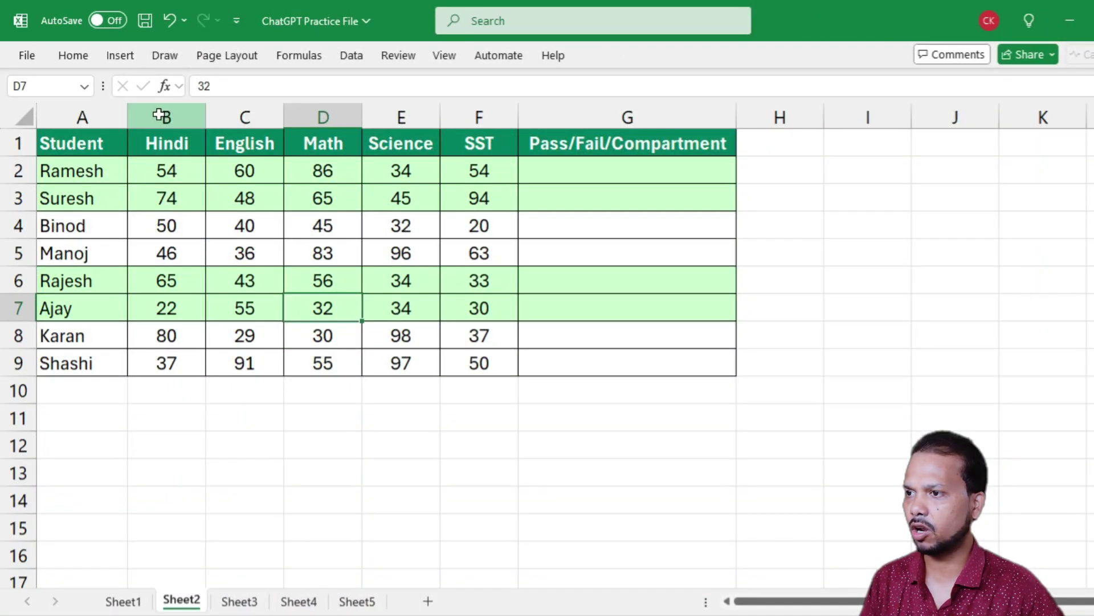
# - Review the marks in columns B to F of Sheet2, and send ChatGPT the slide 3 prompt requesting a Pass/Fail/Compartment Excel formula
pyautogui.moveTo(161, 114); pyautogui.dragTo(476, 114)
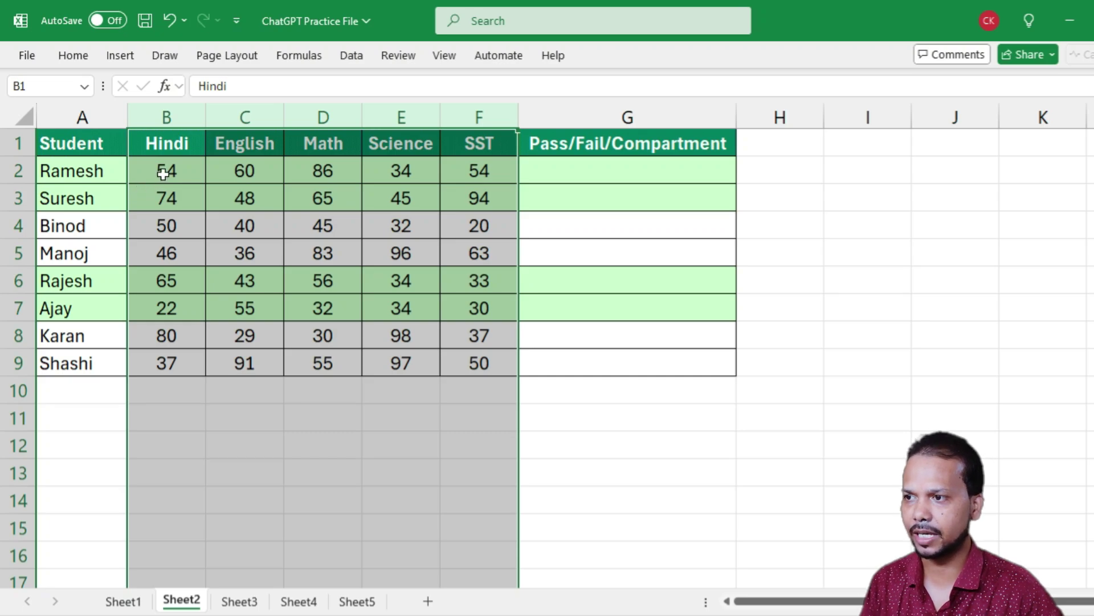
pyautogui.click(459, 171)
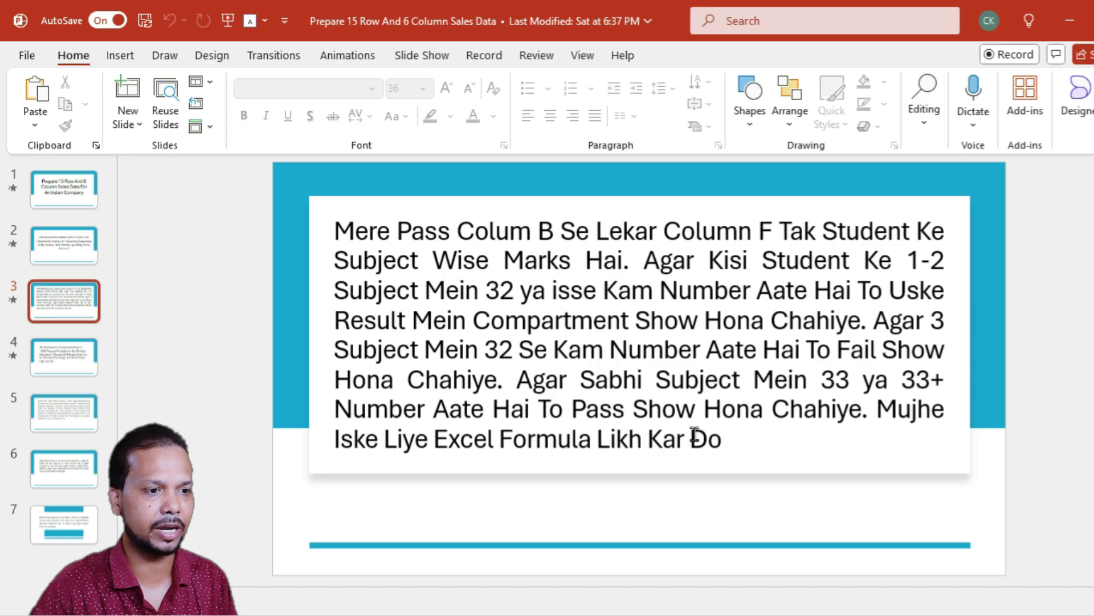
pyautogui.hotkey('alt', 'Tab')
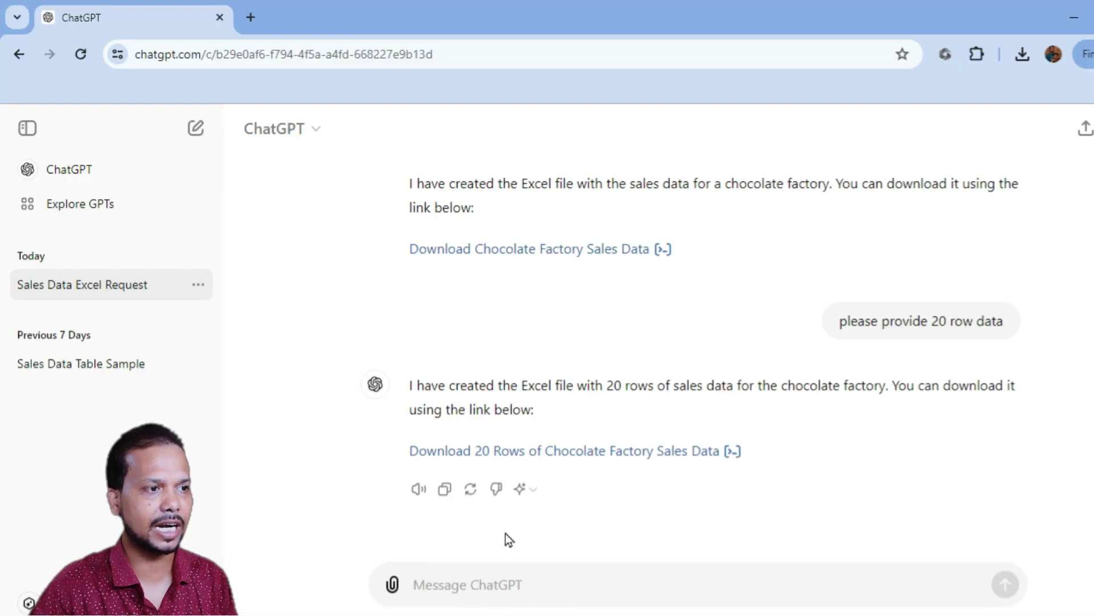
pyautogui.click(520, 581)
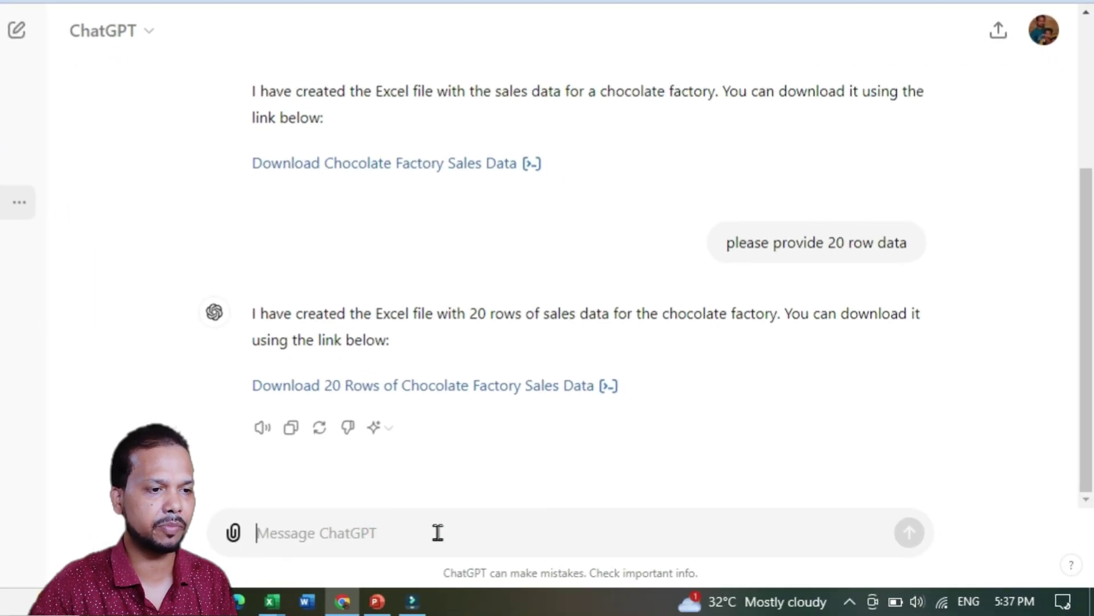
pyautogui.write('Mere Pass Colum B Se Lekar Column F Tak Student Ke Subject Wise Marks Hai. Agar Kisi Student Ke 1-2 Subject Mein 32 ya isse Kam Number Aate Hai To Uske Result Mein Compartment Show Hona Chahiye. Agar 3 Subject Mein 32 Se Kam Number Aate Hai To Fail Show Hona Chahiye. Agar Sabhi Subject Mein 33 ya 33+ Number Aate Hai To Pass Show Hona Chahiye. Mujhe Iske Liye Excel Formula Likh Kar Do')
pyautogui.press('Return')
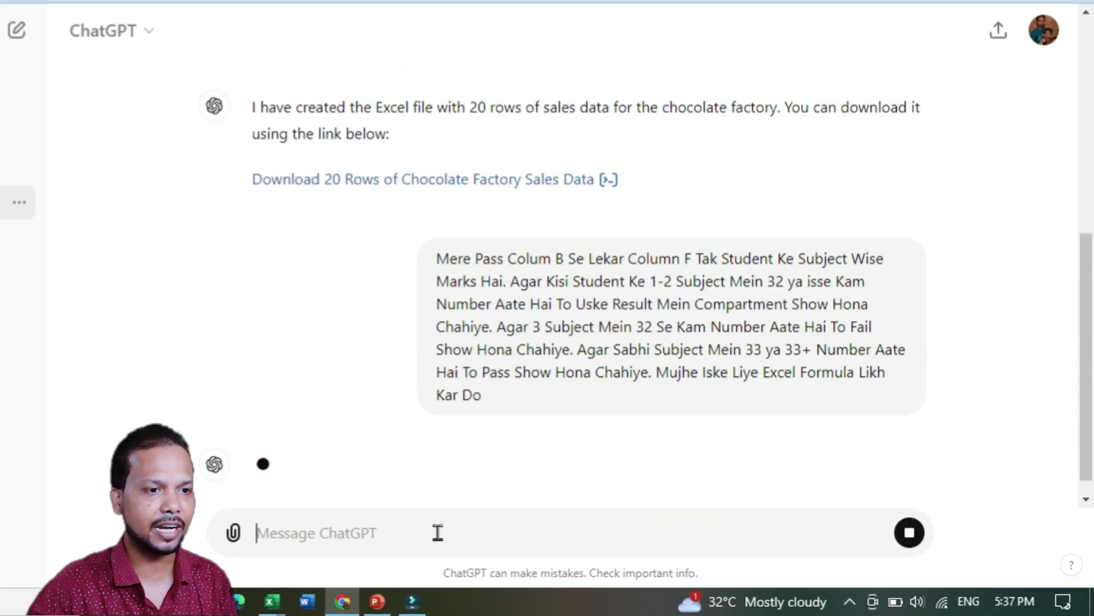
# - Read ChatGPT's explanation of the COUNTIF-based result formula and copy the formula code
pyautogui.moveTo(408, 268)
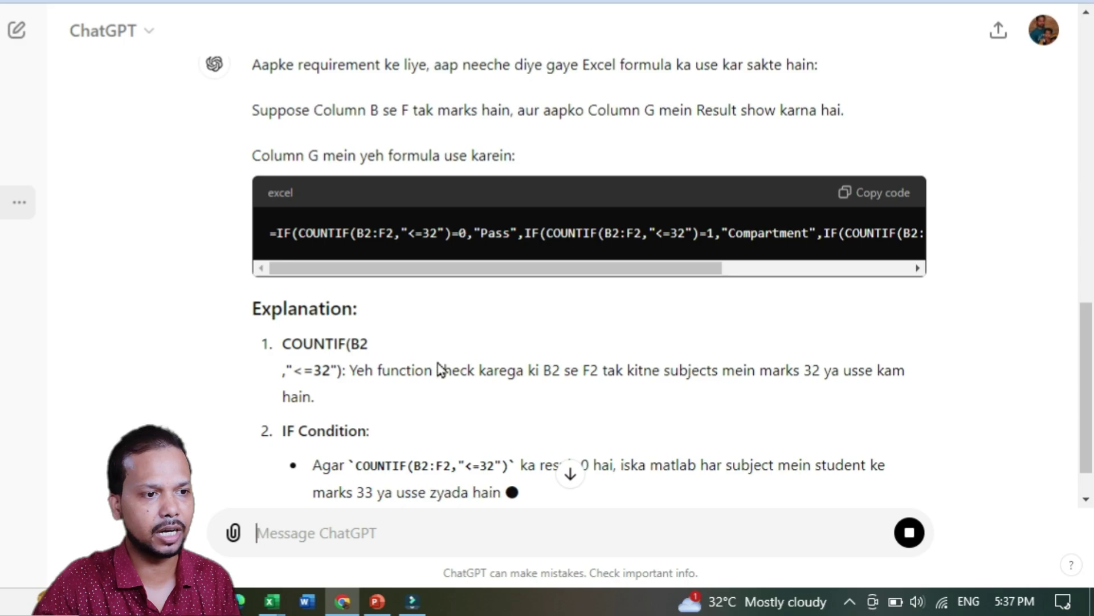
pyautogui.scroll(-1, 488, 395)
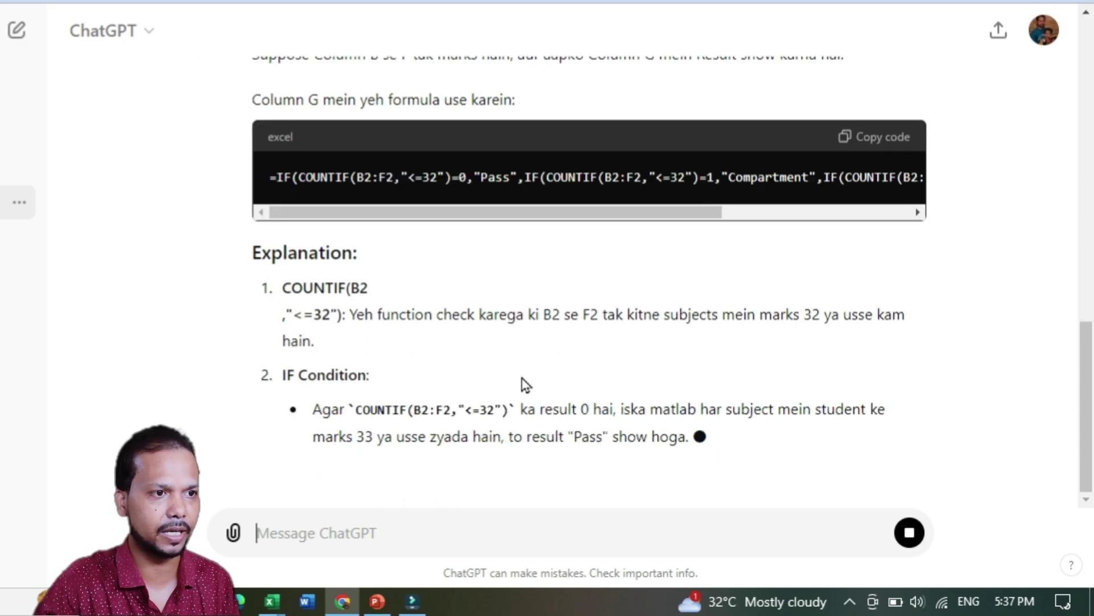
pyautogui.scroll(3, 648, 308)
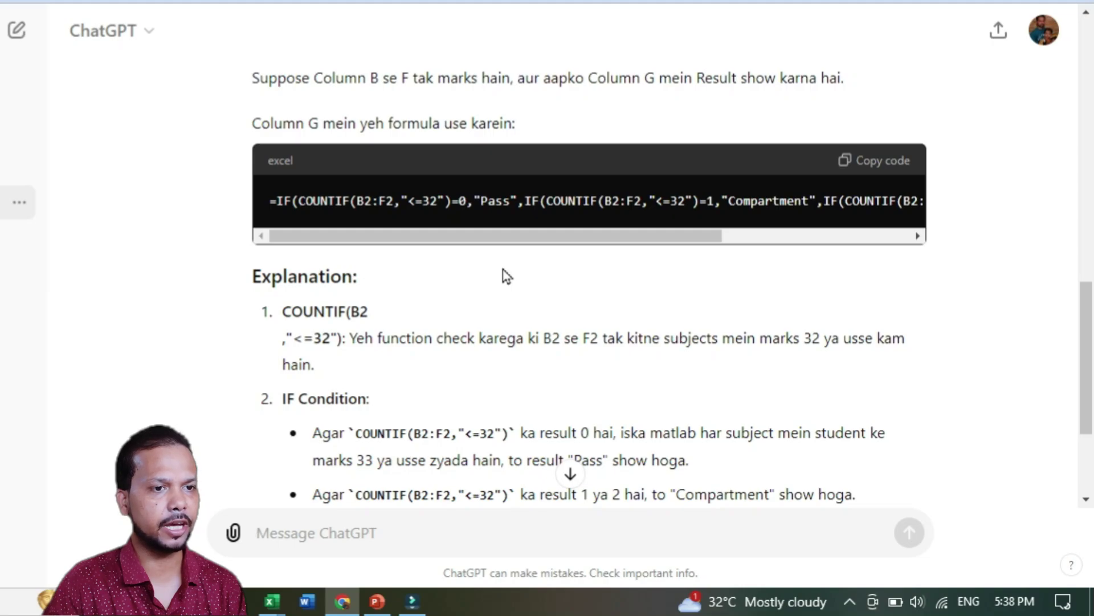
pyautogui.scroll(2, 506, 277)
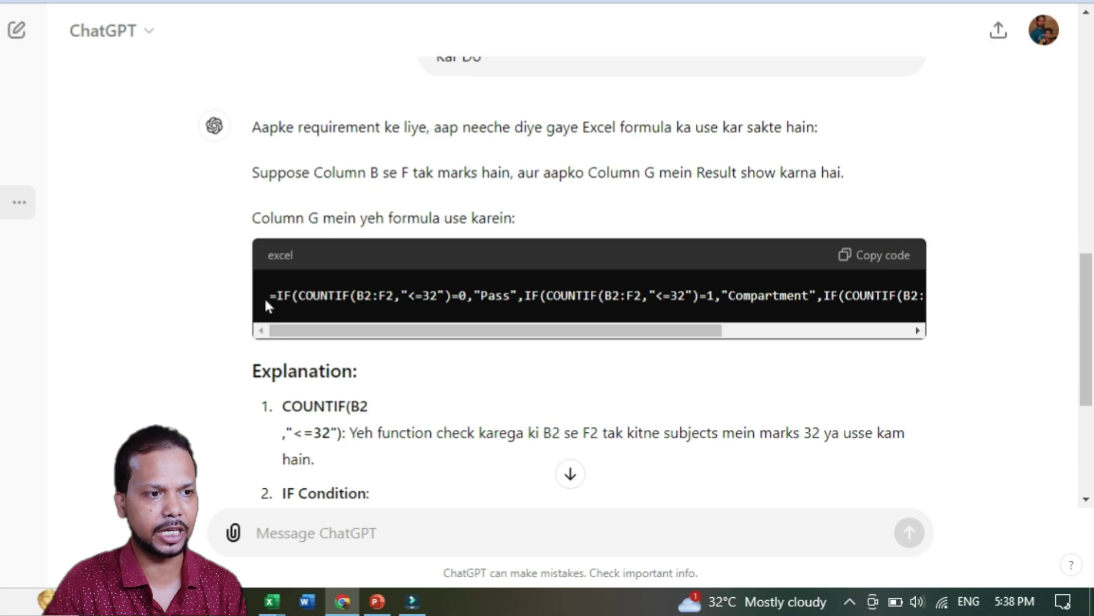
pyautogui.moveTo(268, 296); pyautogui.dragTo(823, 317)
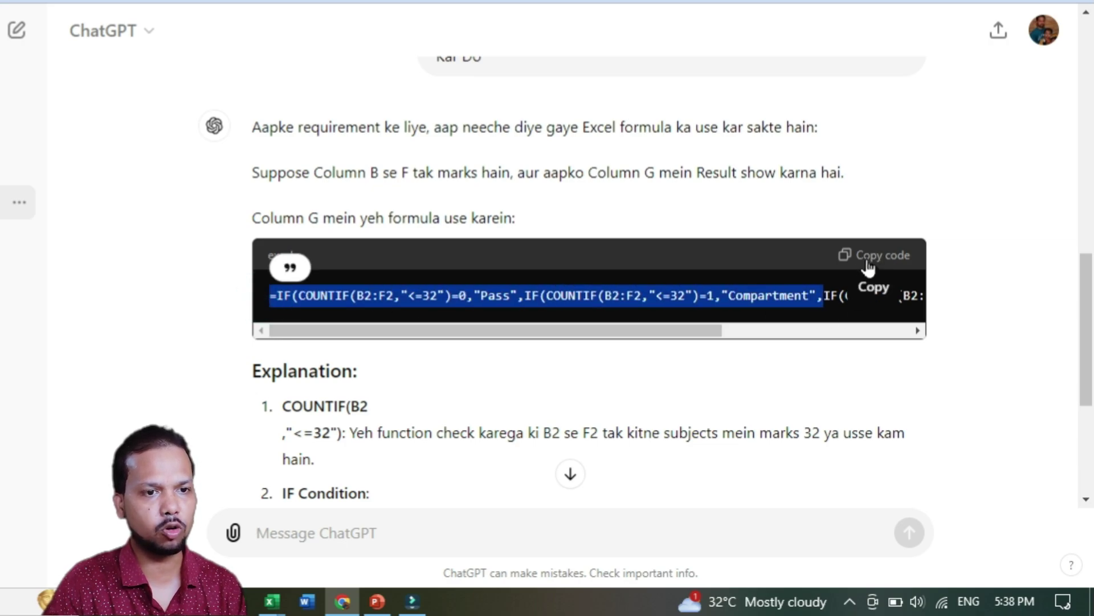
pyautogui.click(886, 260)
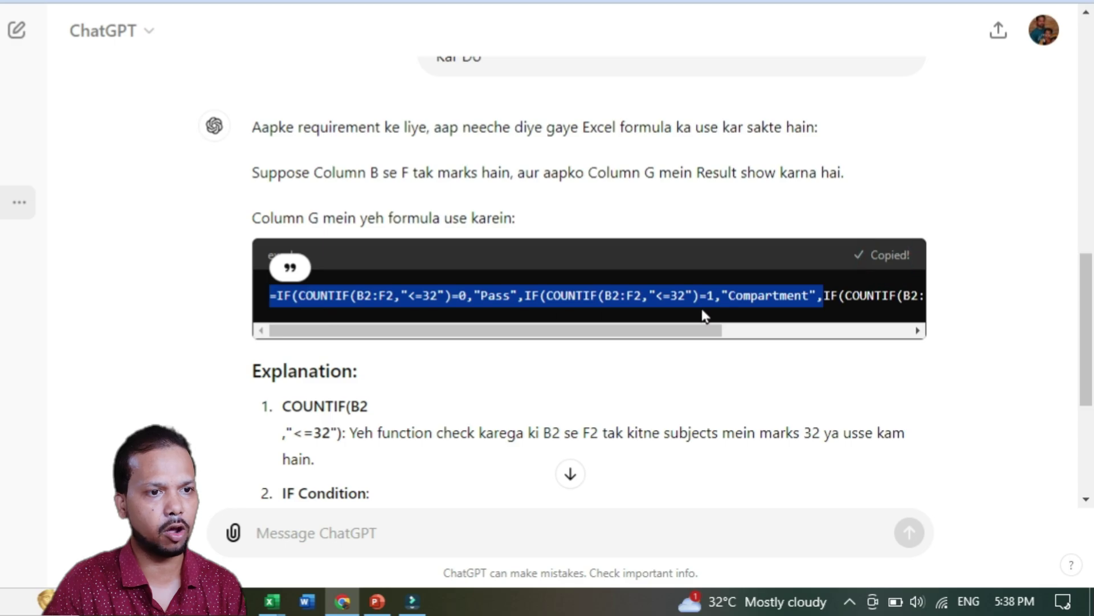
# - Switch to the ChatGPT Practice File workbook in Excel and paste the copied formula into G2 under Pass/Fail/Compartment
pyautogui.click(274, 604)
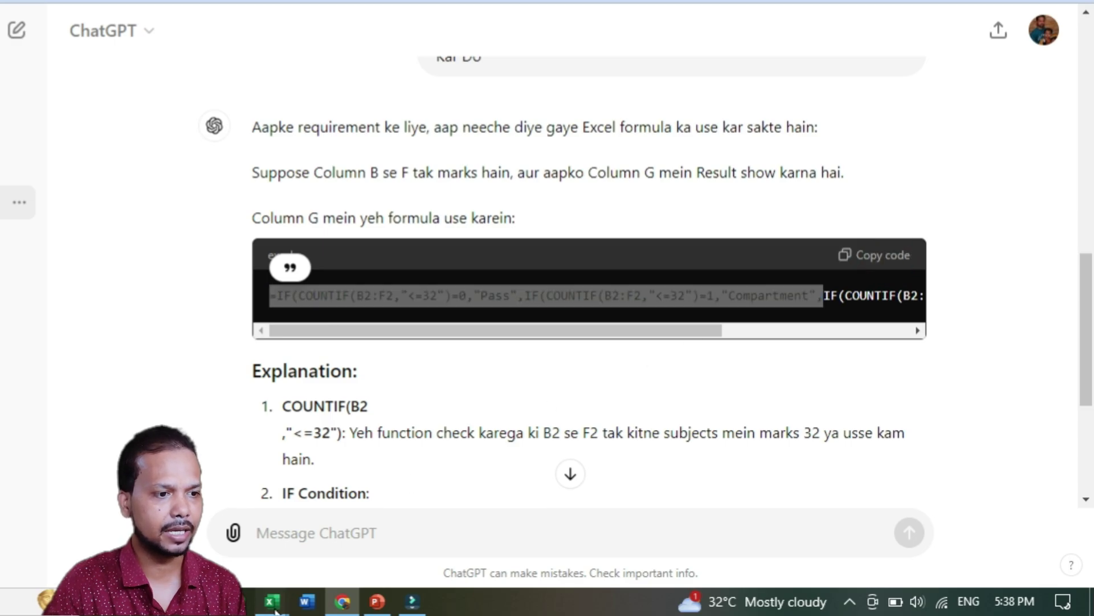
pyautogui.click(55, 536)
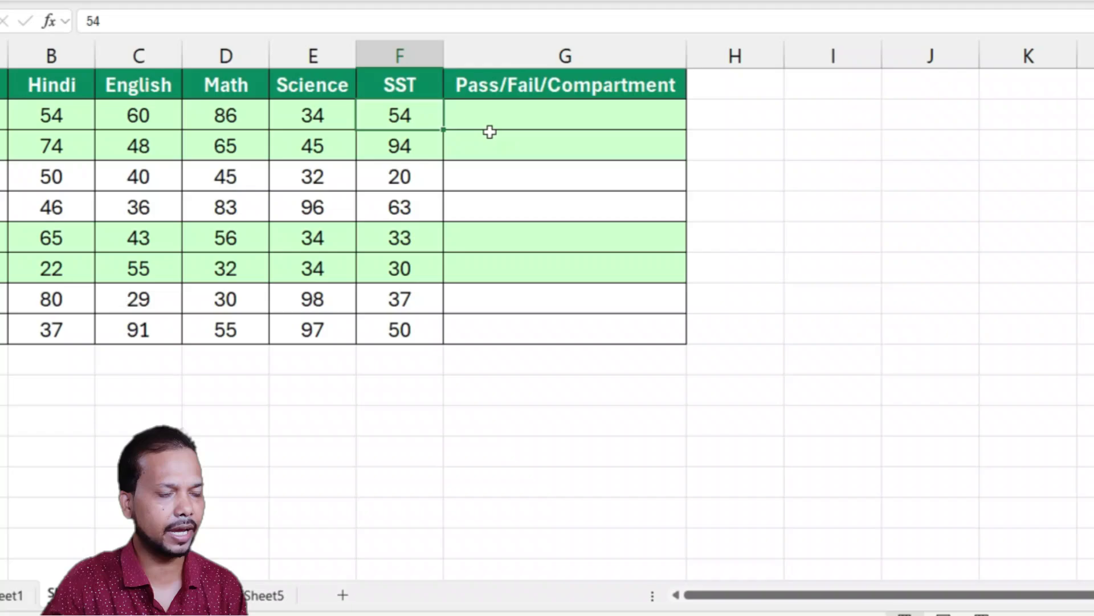
pyautogui.click(445, 78)
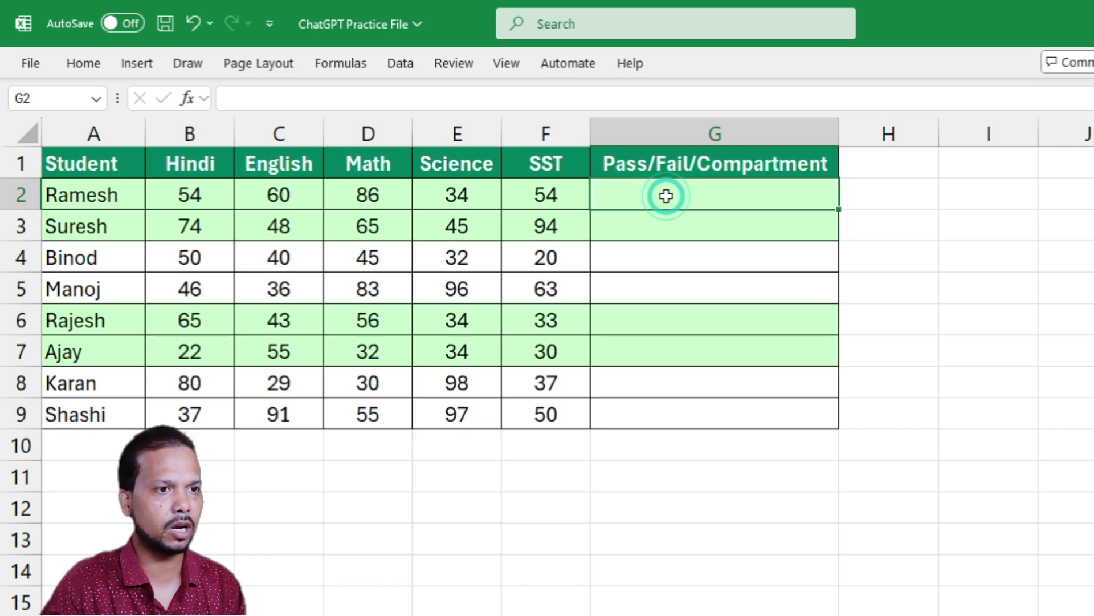
pyautogui.hotkey('ctrl', 'v')
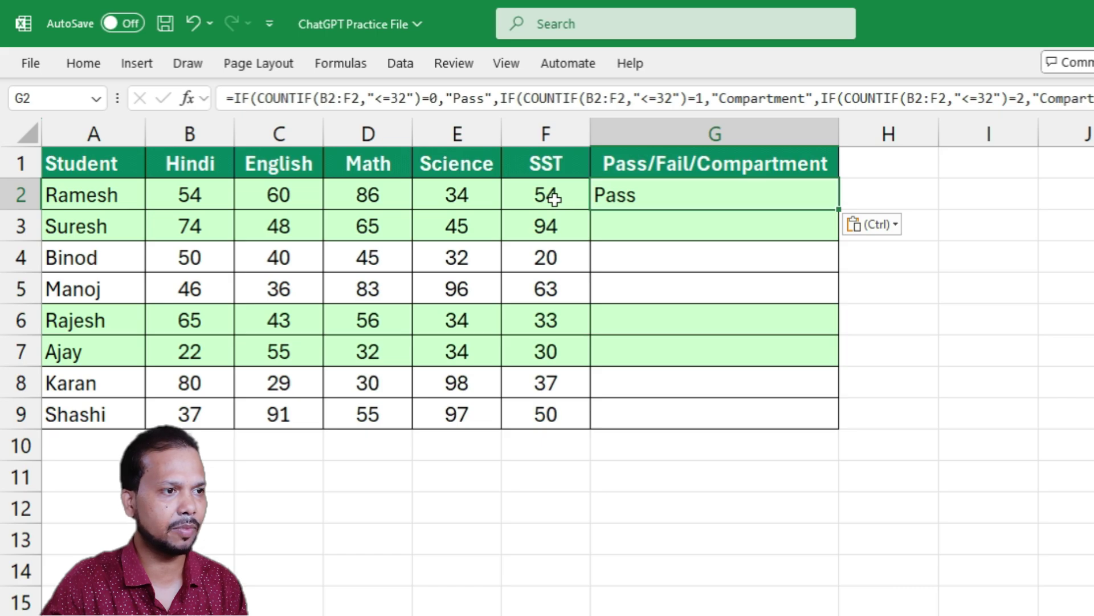
# - Compare the first student's marks in B2:F2 with the formula result in G2
pyautogui.moveTo(207, 195); pyautogui.dragTo(568, 196)
pyautogui.click(655, 197)
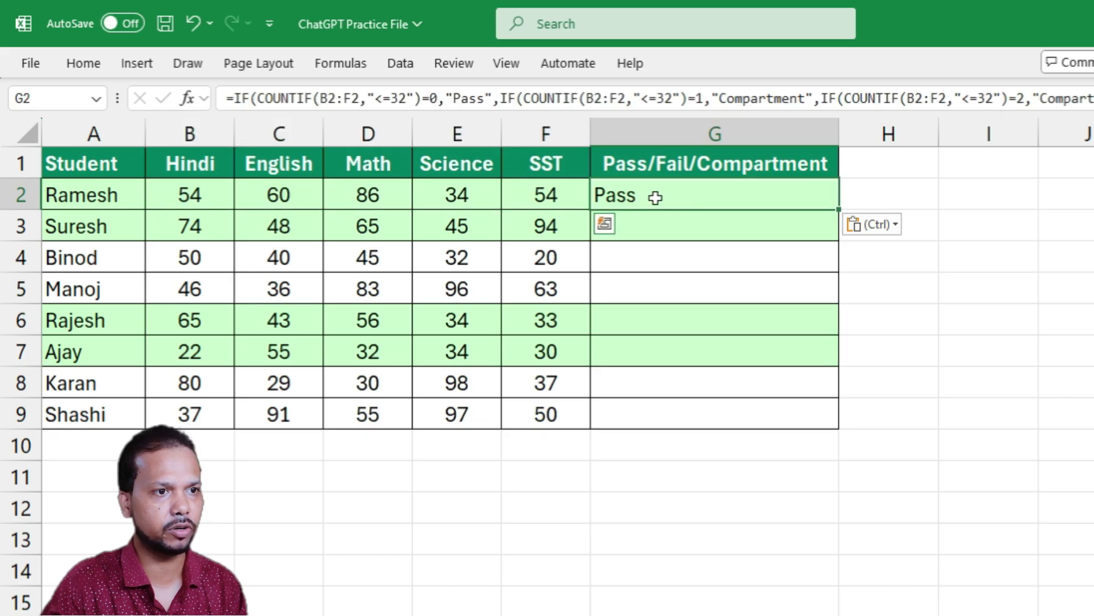
pyautogui.click(655, 199)
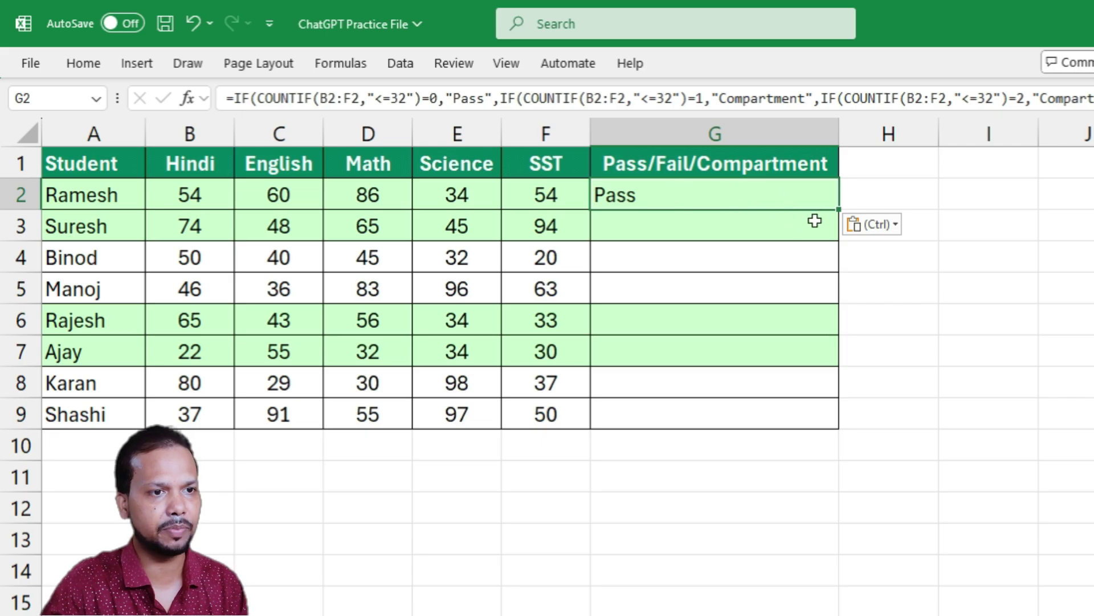
# - Fill the formula in G2 down through G9 and check the results in the Pass/Fail/Compartment column
pyautogui.doubleClick(842, 209)
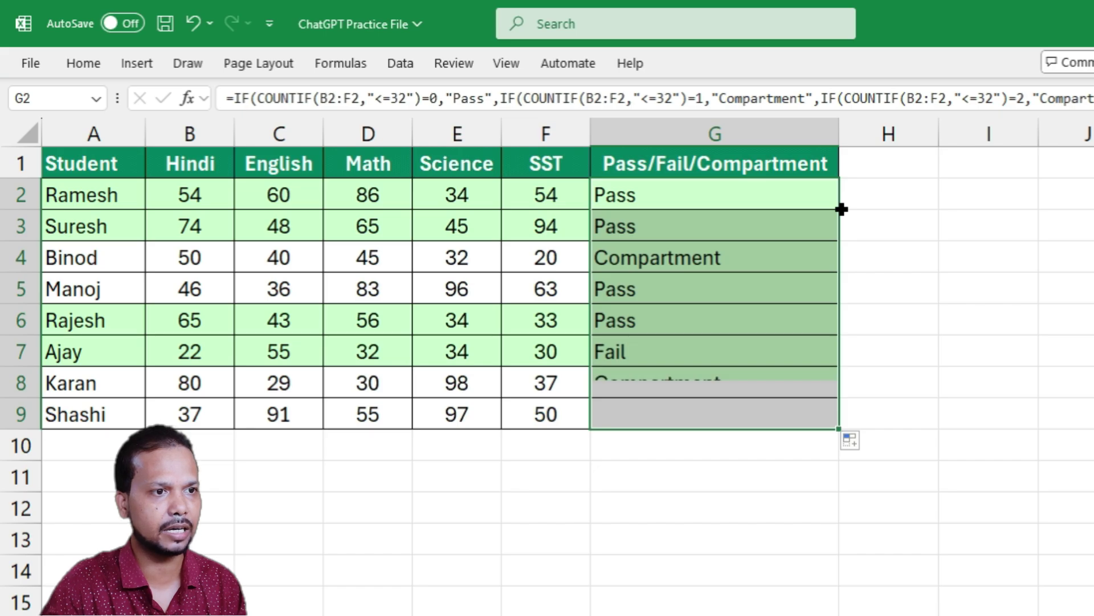
pyautogui.click(661, 229)
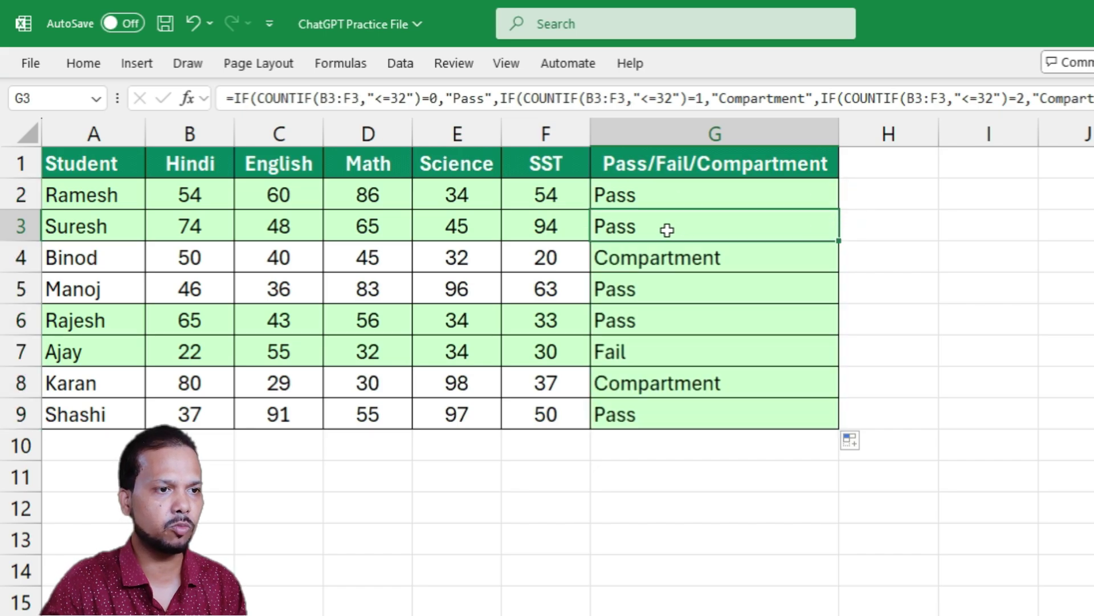
pyautogui.click(683, 262)
pyautogui.click(694, 383)
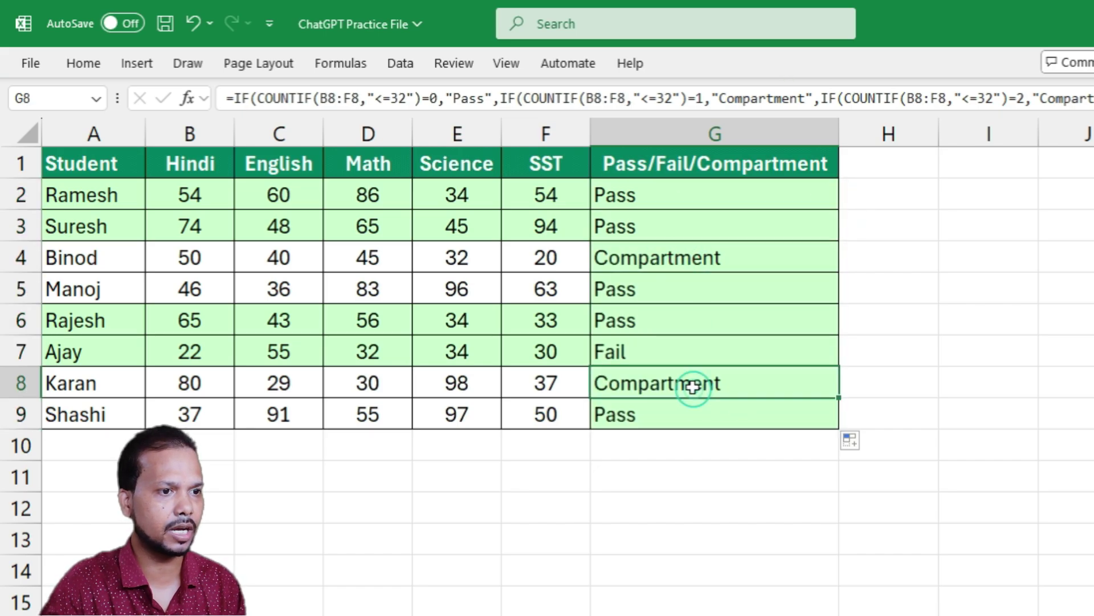
pyautogui.click(654, 352)
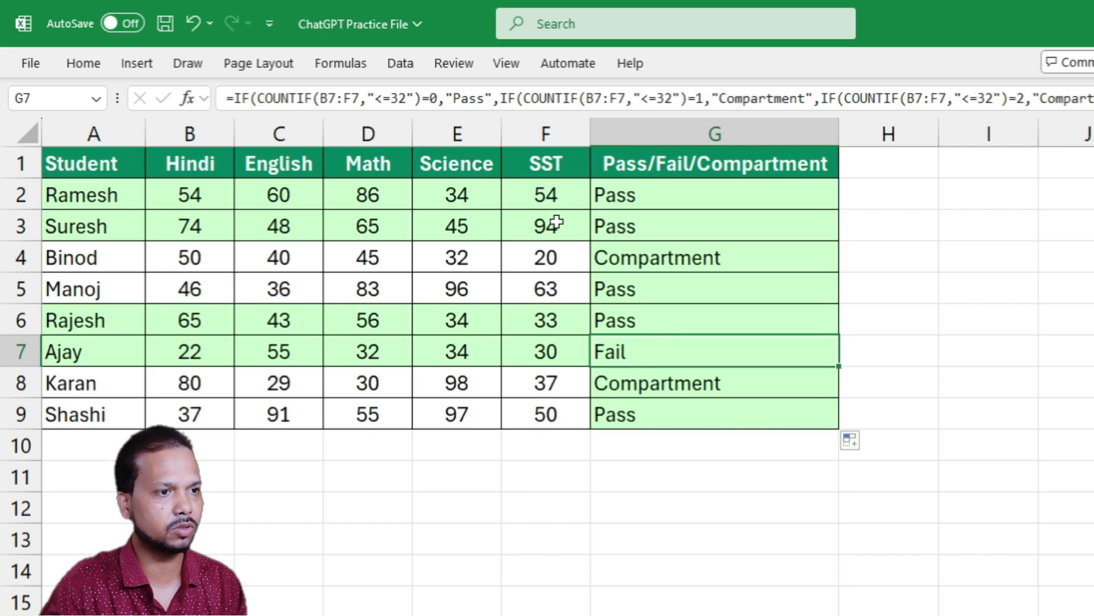
# - Compare the subject marks in rows 2, 3 and 5 with their results in column G
pyautogui.moveTo(199, 191); pyautogui.dragTo(665, 234)
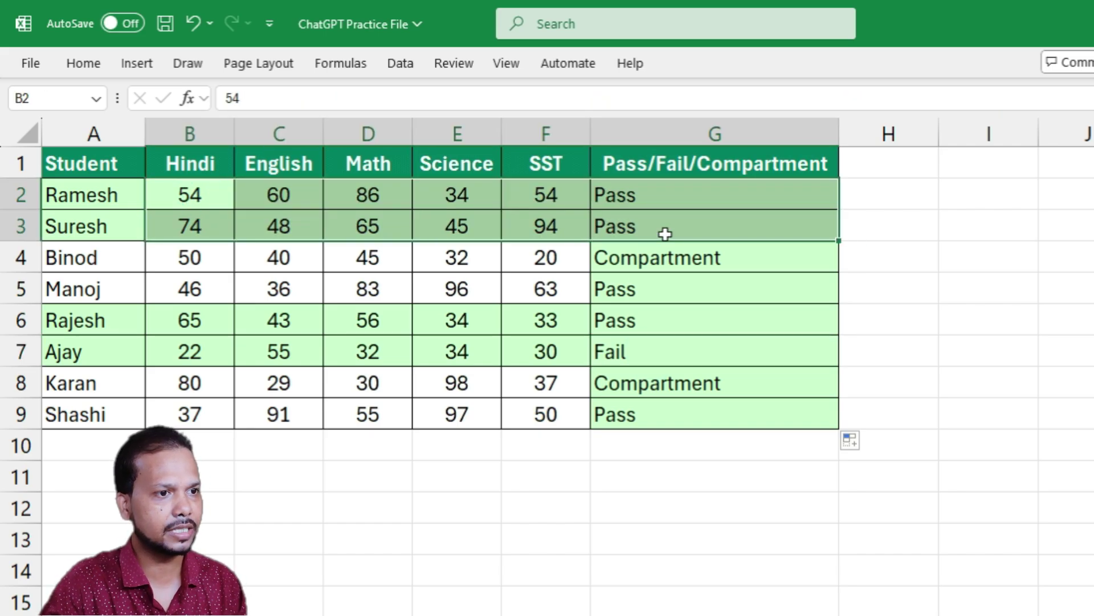
pyautogui.click(641, 228)
pyautogui.moveTo(548, 289); pyautogui.dragTo(191, 287)
# - Check the Hindi, Math and SST marks in row 7 against the result in G7
pyautogui.click(563, 354)
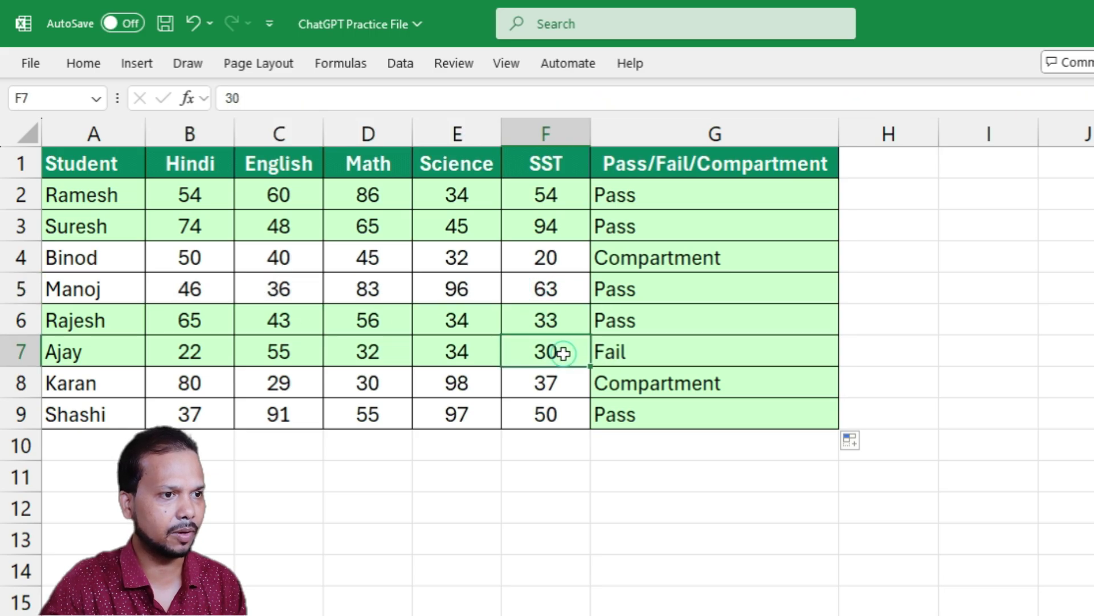
pyautogui.click(631, 348)
pyautogui.click(536, 348)
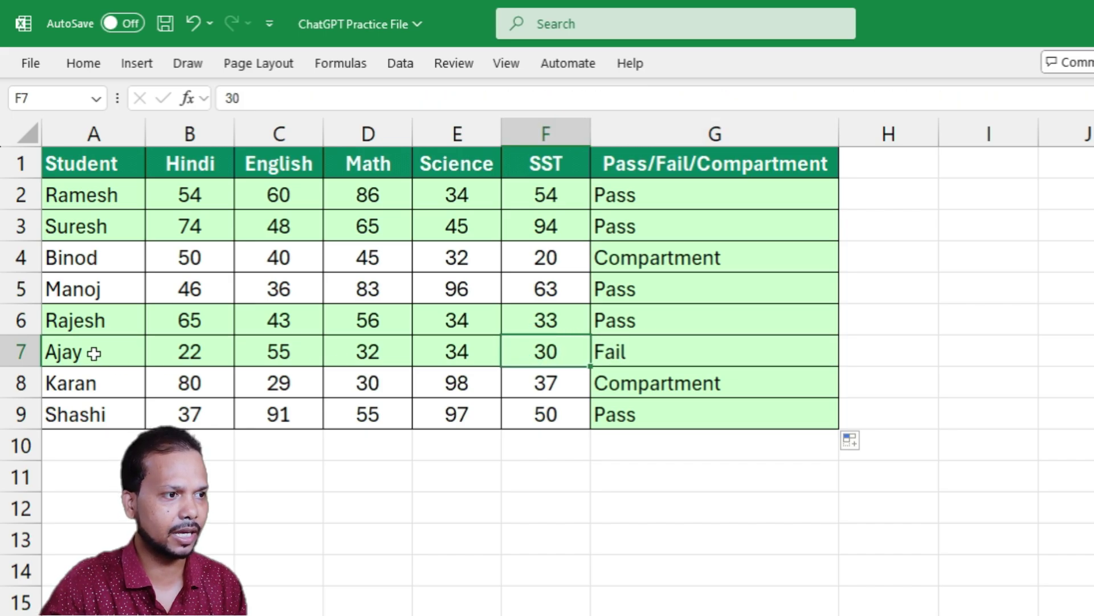
pyautogui.click(221, 351)
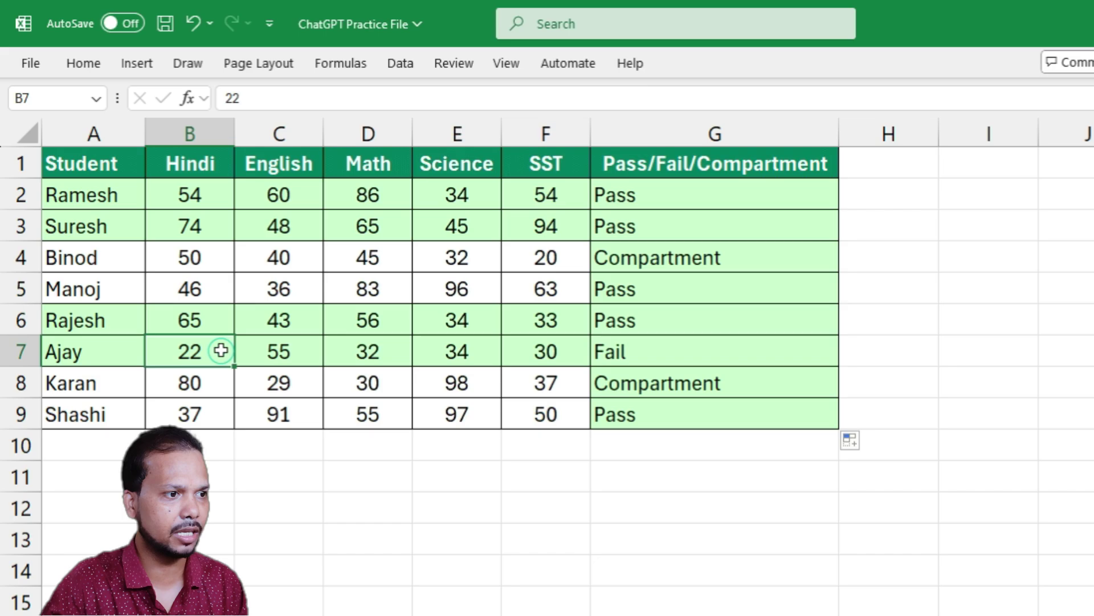
pyautogui.click(394, 346)
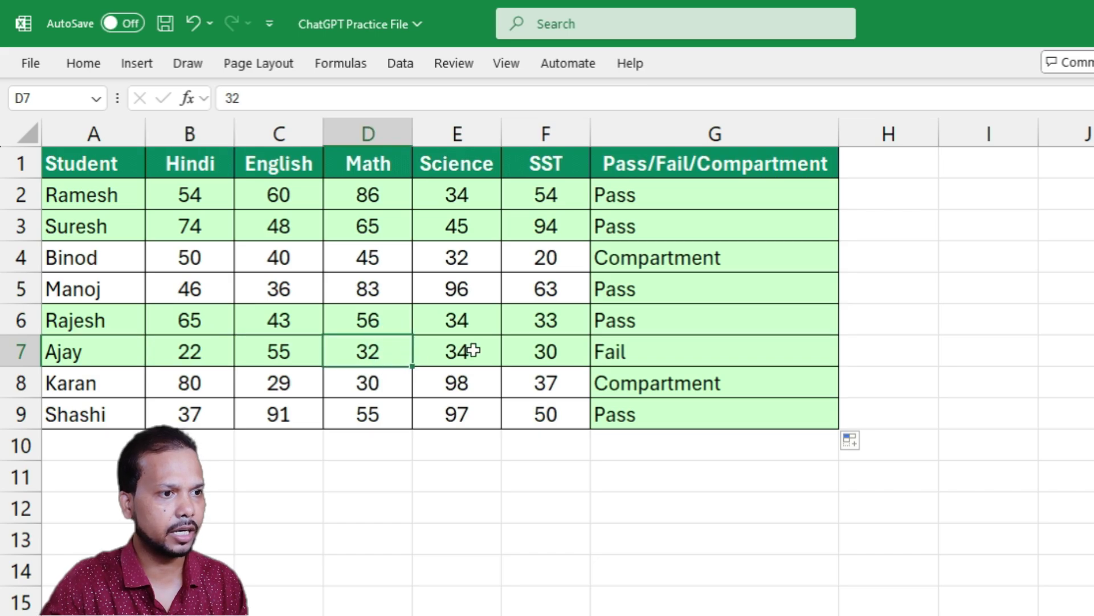
pyautogui.click(547, 351)
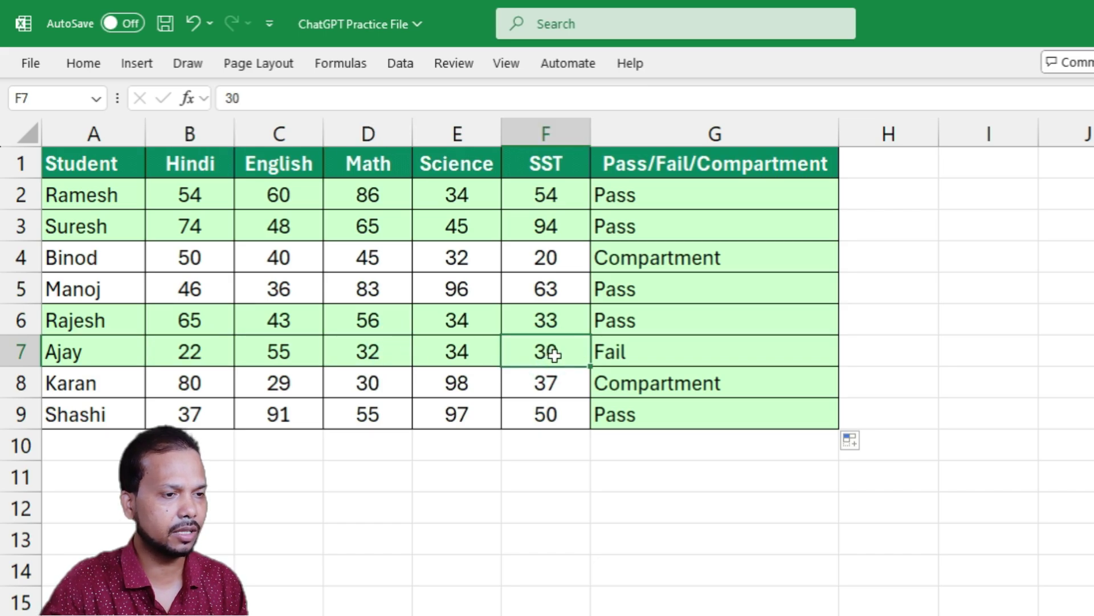
pyautogui.click(684, 355)
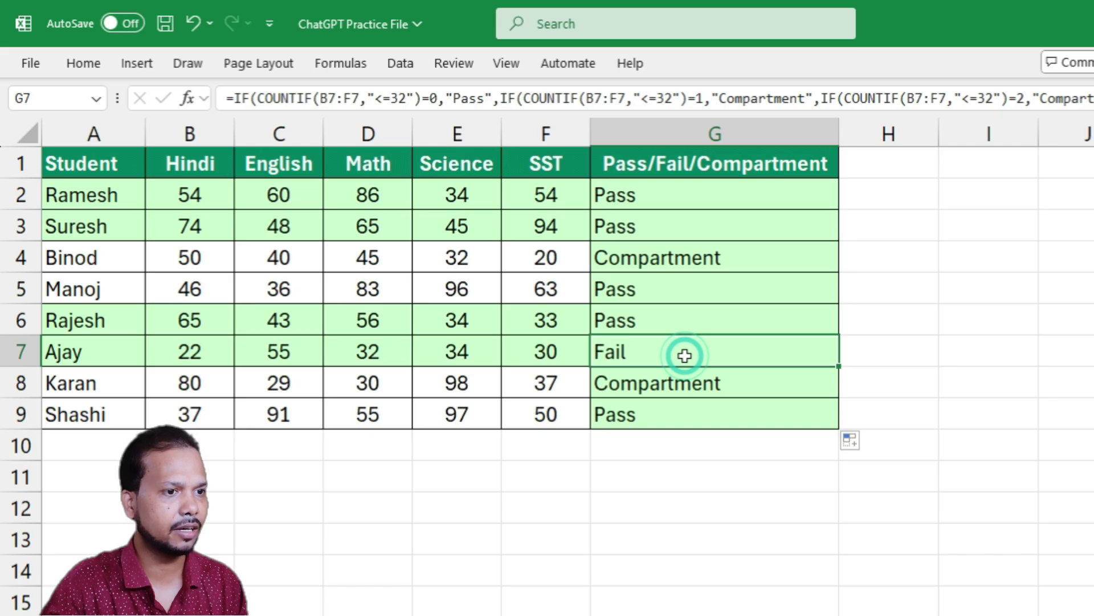
# - Compare the English and Math marks in row 8 with the result in G8, and set D8 to 32
pyautogui.click(622, 390)
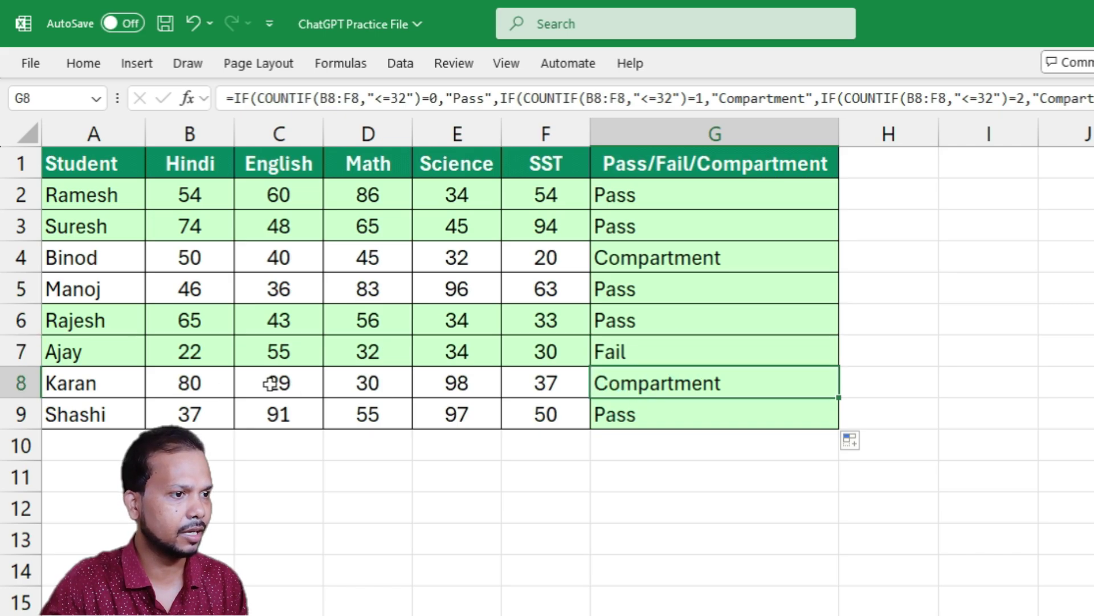
pyautogui.moveTo(270, 383); pyautogui.dragTo(368, 383)
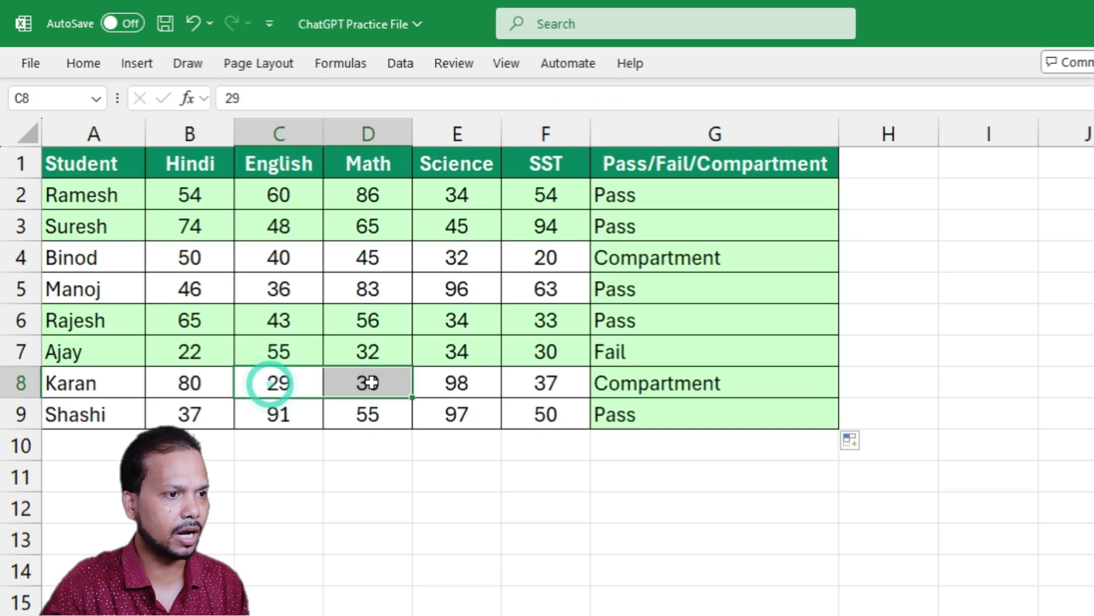
pyautogui.click(657, 380)
pyautogui.click(386, 379)
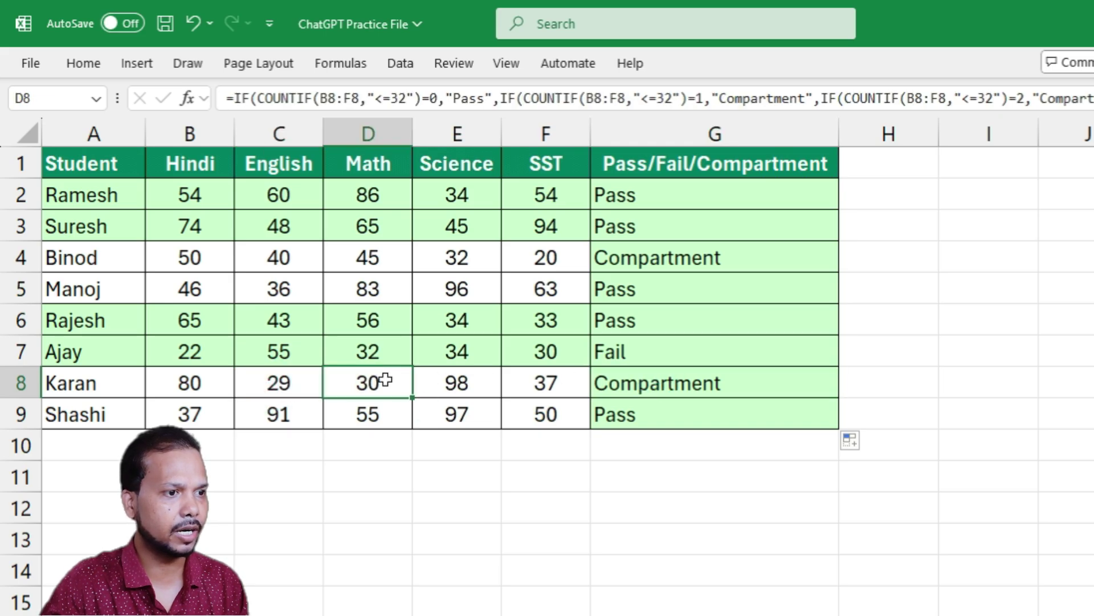
pyautogui.write('32')
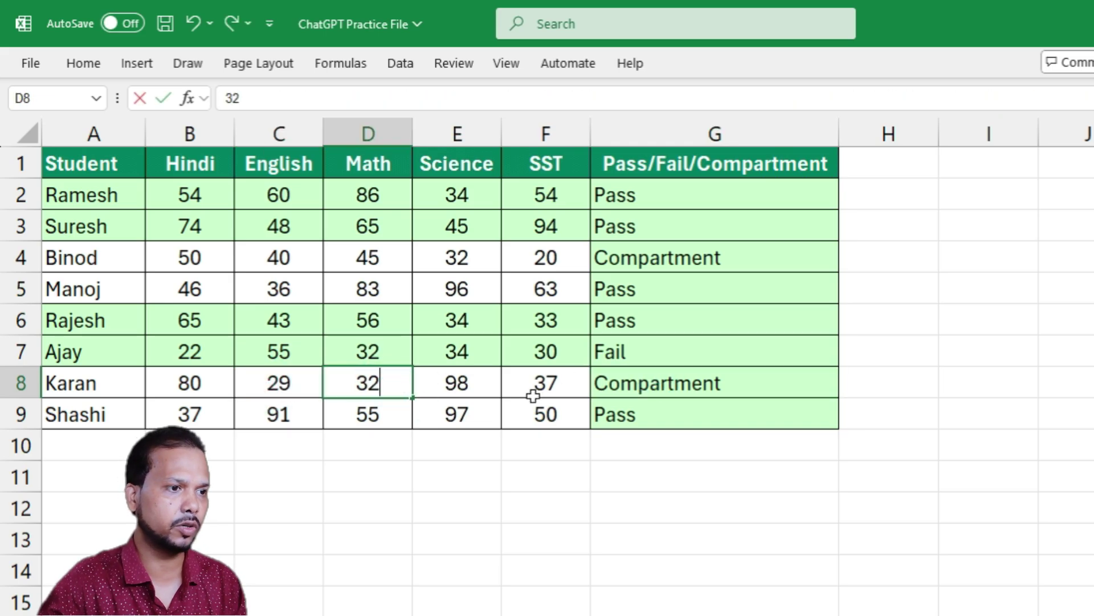
pyautogui.press('Return')
# - Set the Math mark in D8 and the English mark in C8 to 33, and check the result in G8
pyautogui.click(346, 382)
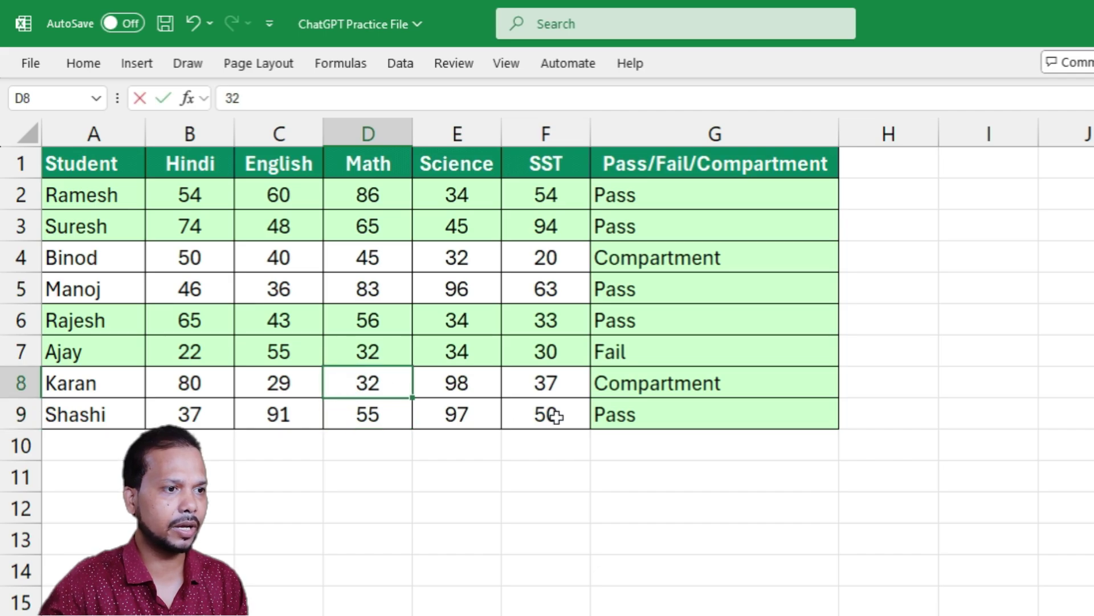
pyautogui.write('33')
pyautogui.press('Left')
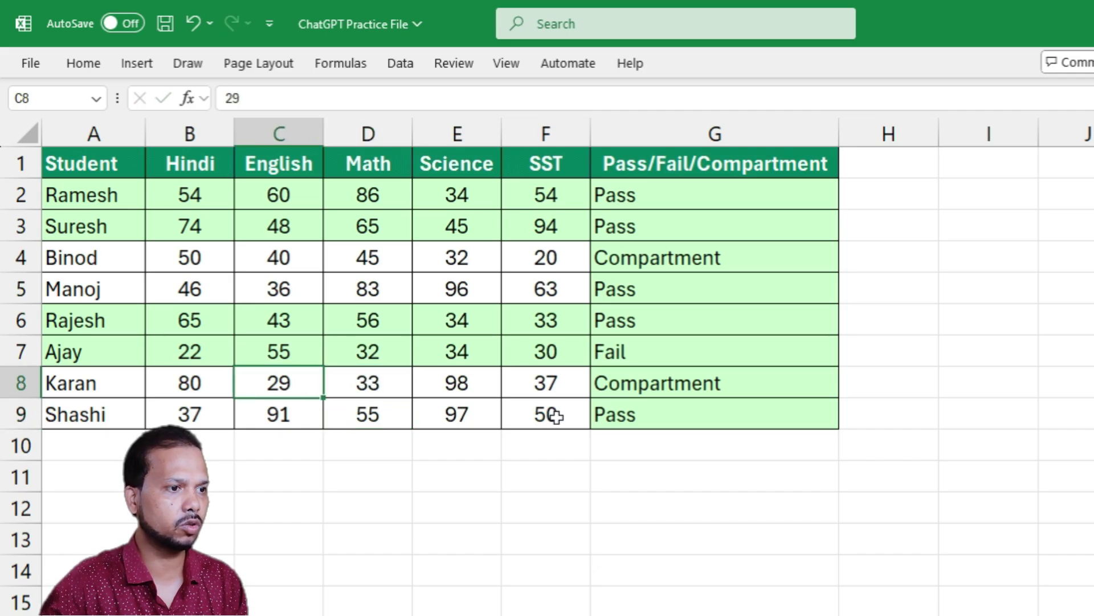
pyautogui.write('33')
pyautogui.press('Right')
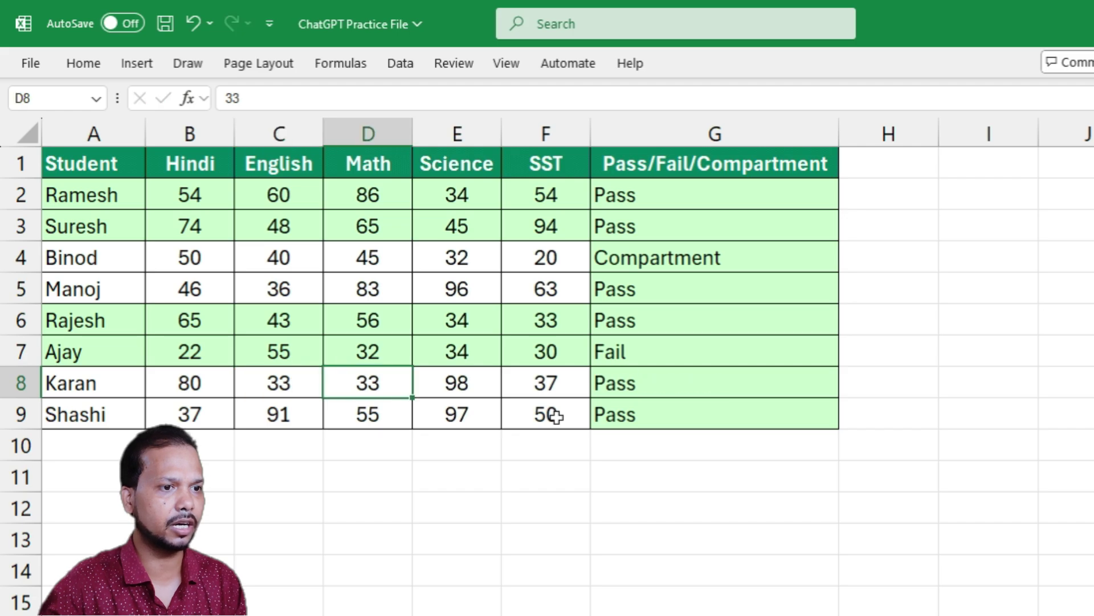
pyautogui.click(624, 382)
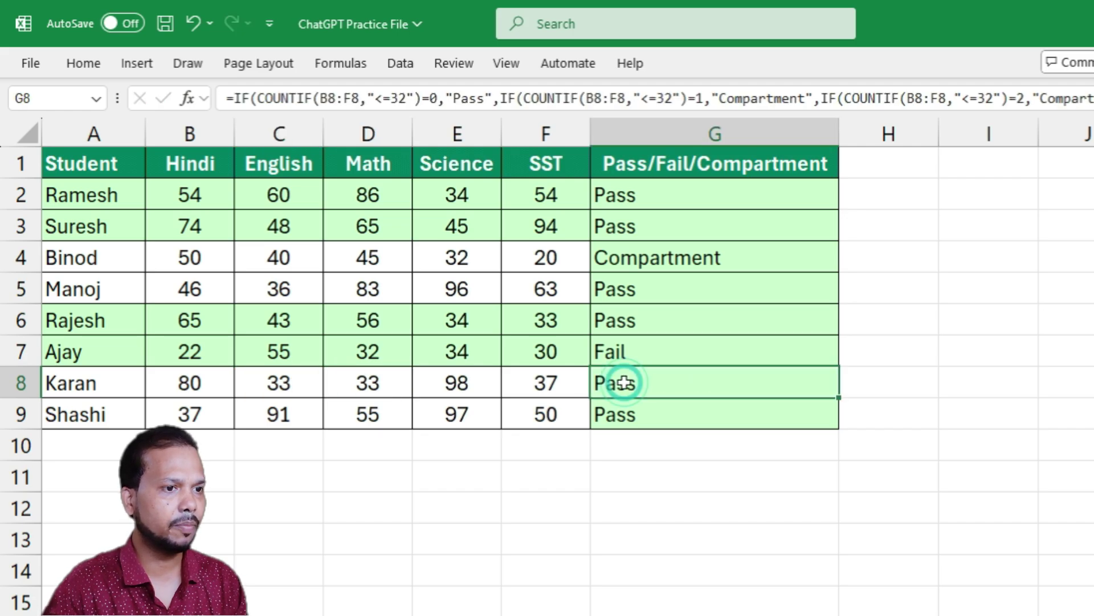
# - Compare the marks in row 4, especially Science and SST, with the result in G4
pyautogui.click(548, 260)
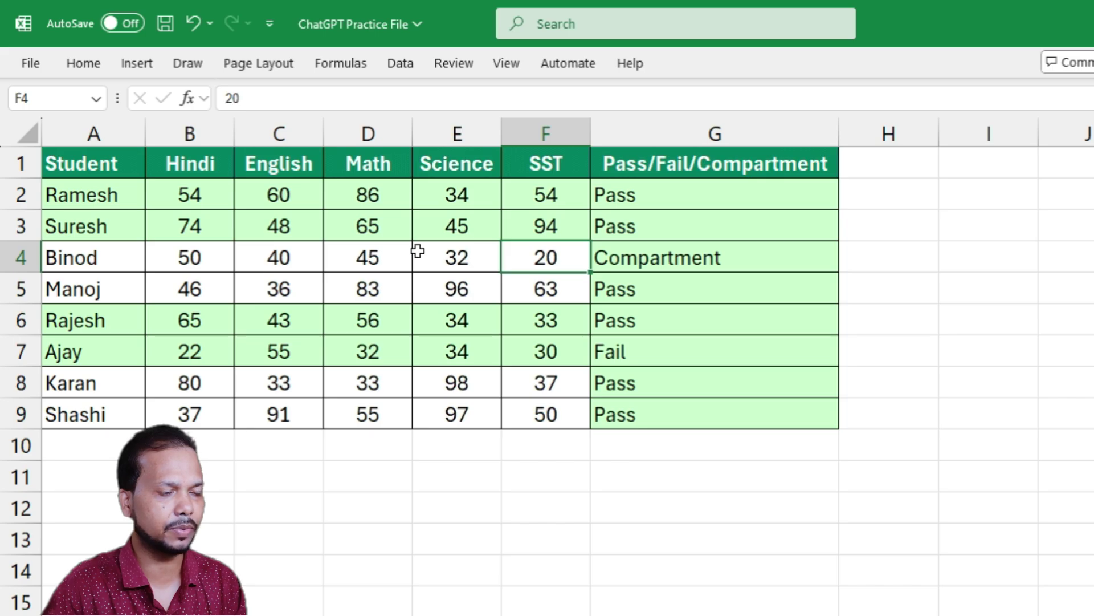
pyautogui.moveTo(418, 250); pyautogui.dragTo(538, 254)
pyautogui.click(463, 256)
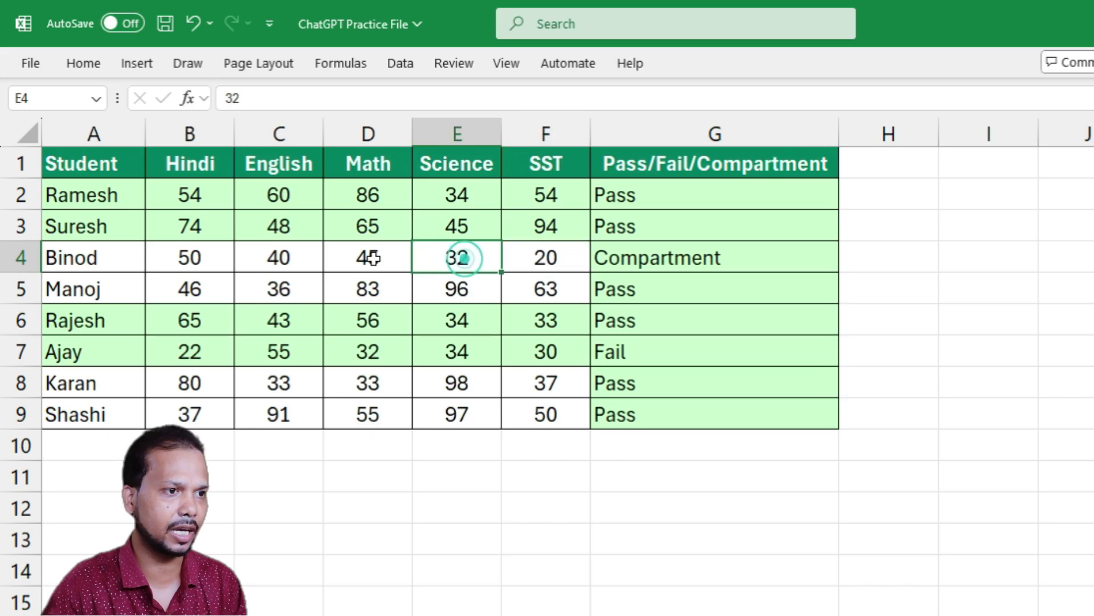
pyautogui.moveTo(254, 258); pyautogui.dragTo(542, 258)
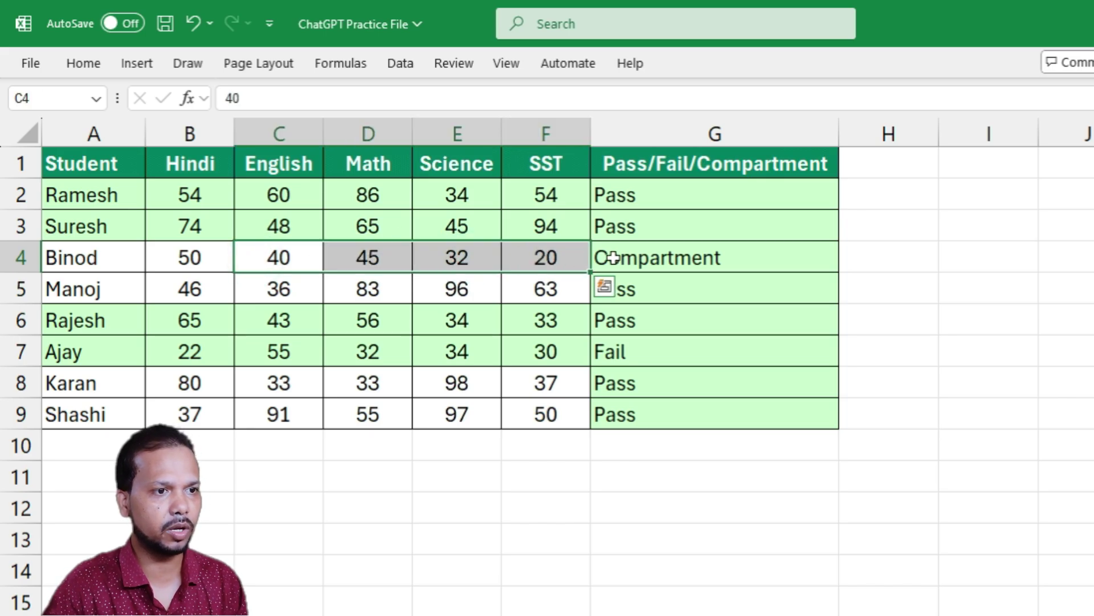
pyautogui.click(632, 258)
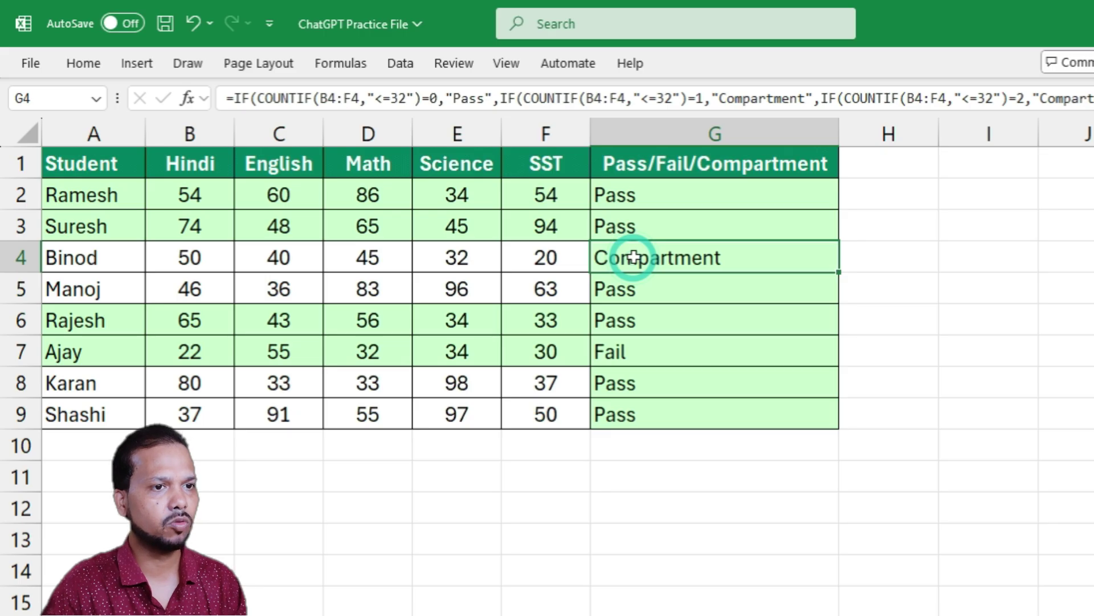
pyautogui.click(458, 256)
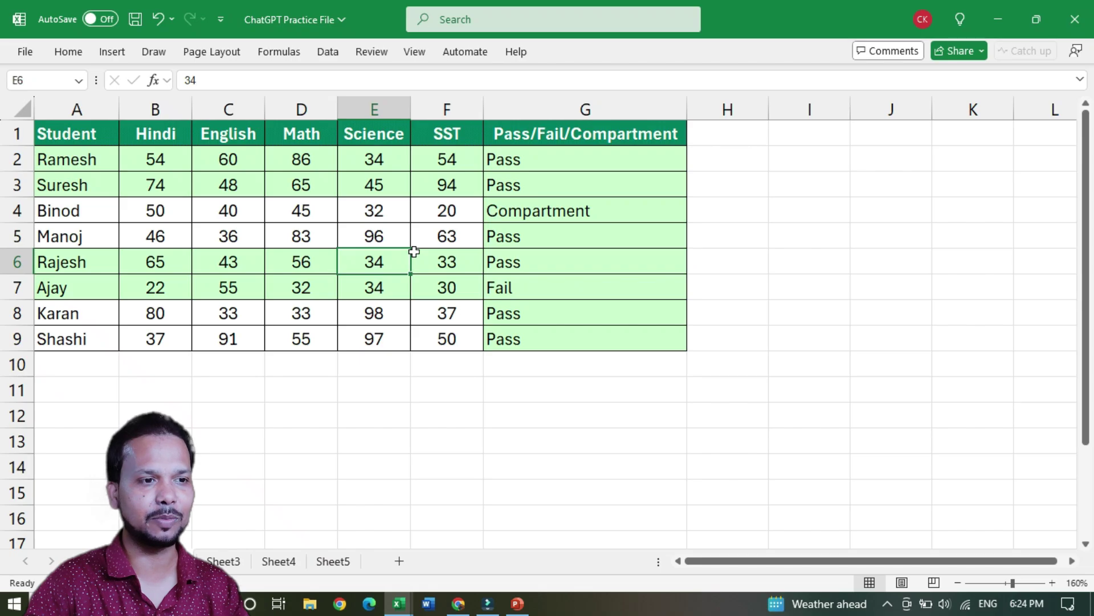
# - Switch to ChatGPT and send the slide 4 prompt asking the cost of running a machine 1 hour 25 minutes at 1000 rupees per hour
pyautogui.hotkey('alt', 'Tab')
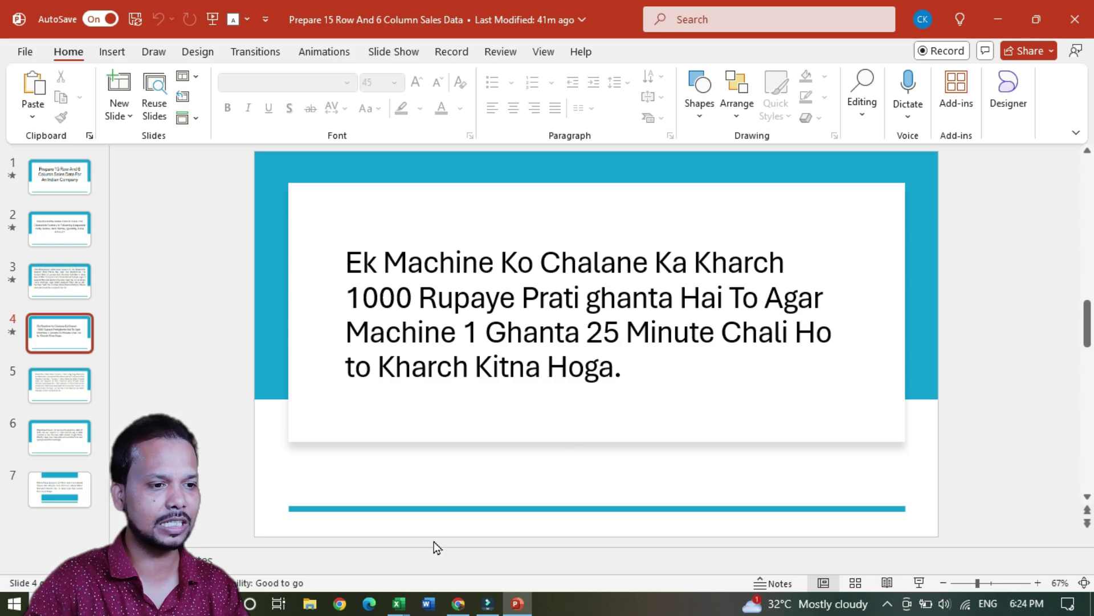
pyautogui.click(458, 603)
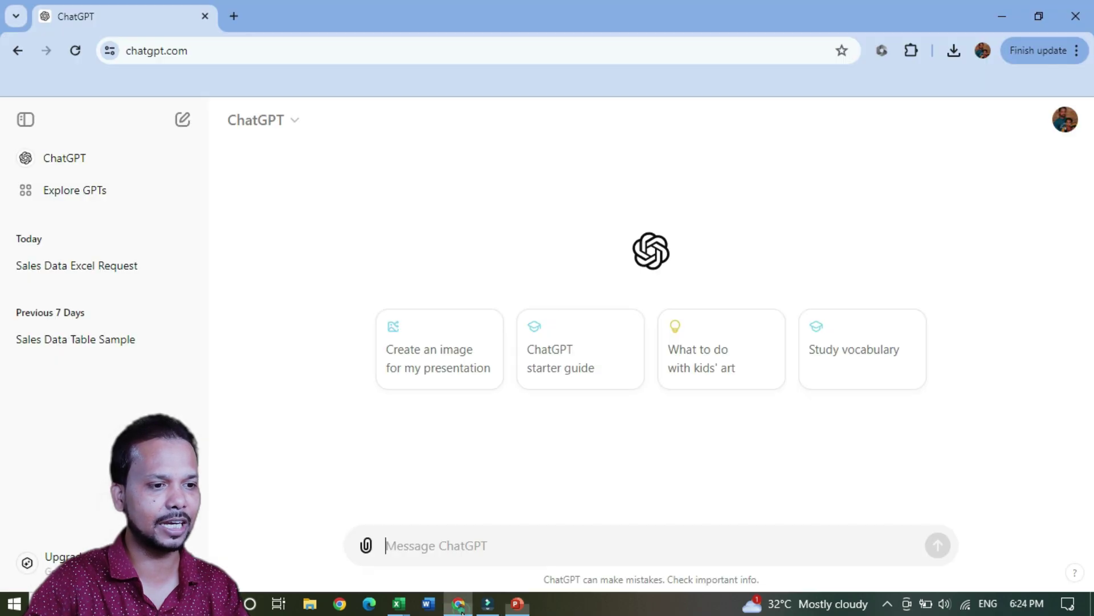
pyautogui.click(432, 544)
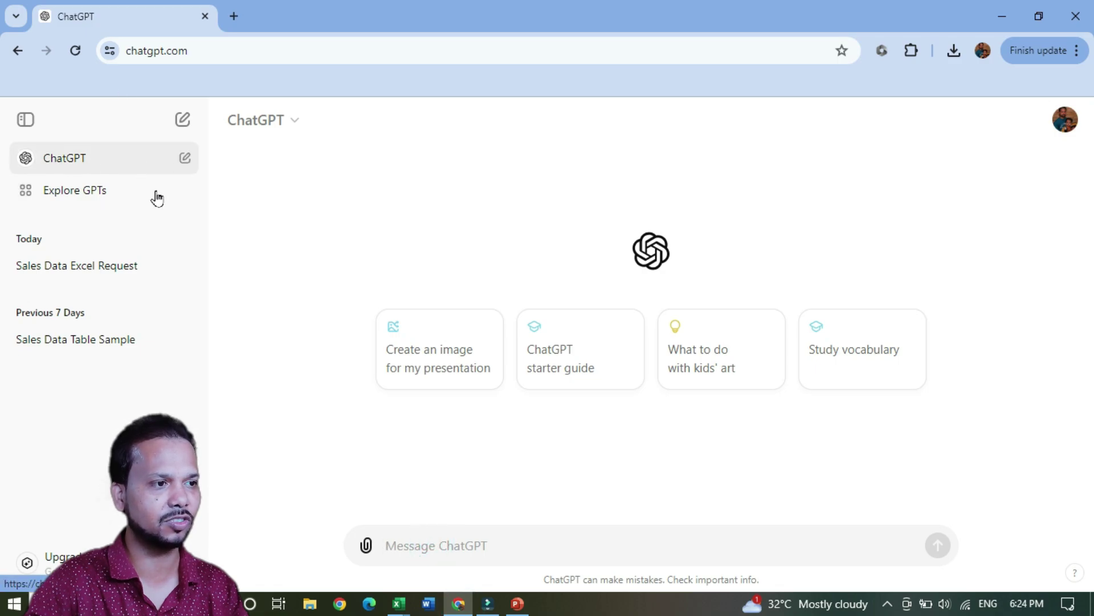
pyautogui.click(431, 543)
pyautogui.write('Ek Machine Ko Chalane Ka Kharch 1000 Rupaye Prati ghanta Hai To Agar Machine 1 Ghanta 25 Minute Chali Ho to Kharch Kitna Hoga.')
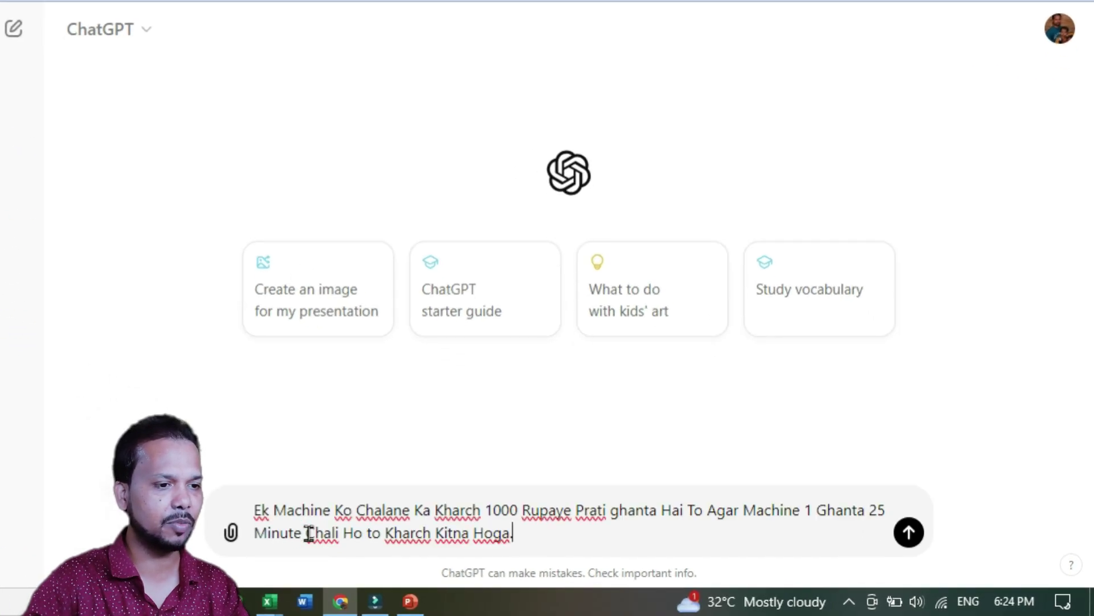
pyautogui.click(908, 532)
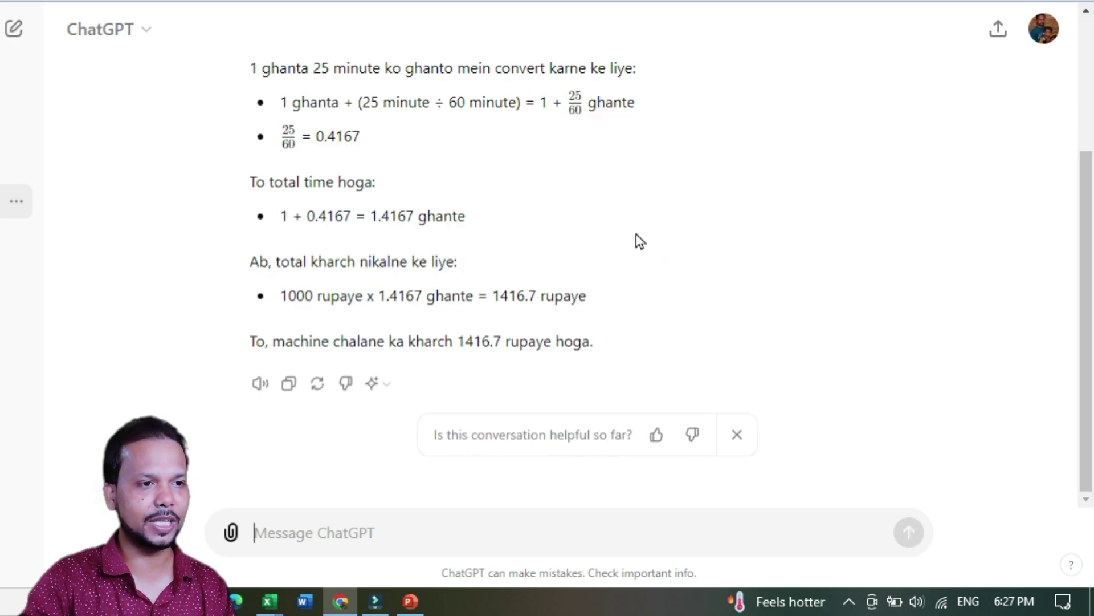
# - Read ChatGPT's machine cost answer, examining the conversion of minutes to hours and the total time line
pyautogui.scroll(2, 640, 241)
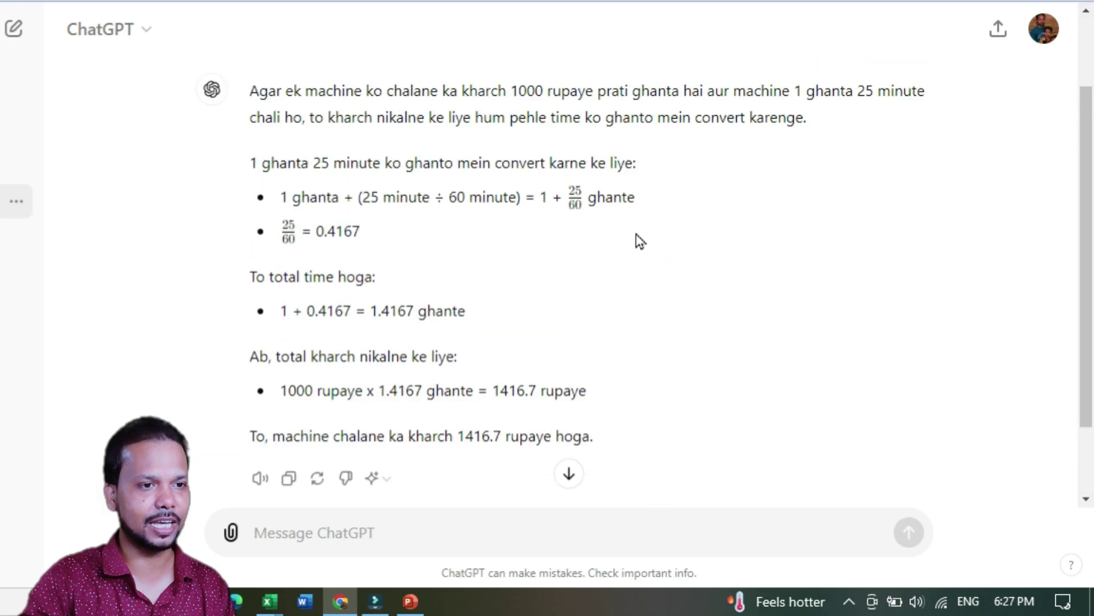
pyautogui.scroll(2, 697, 117)
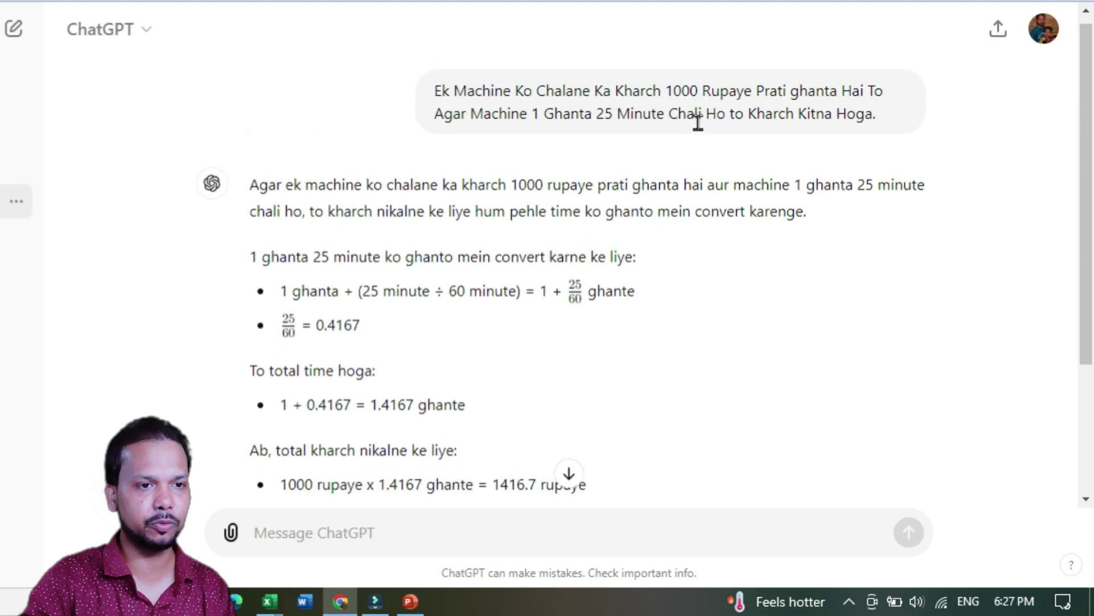
pyautogui.scroll(-2, 497, 222)
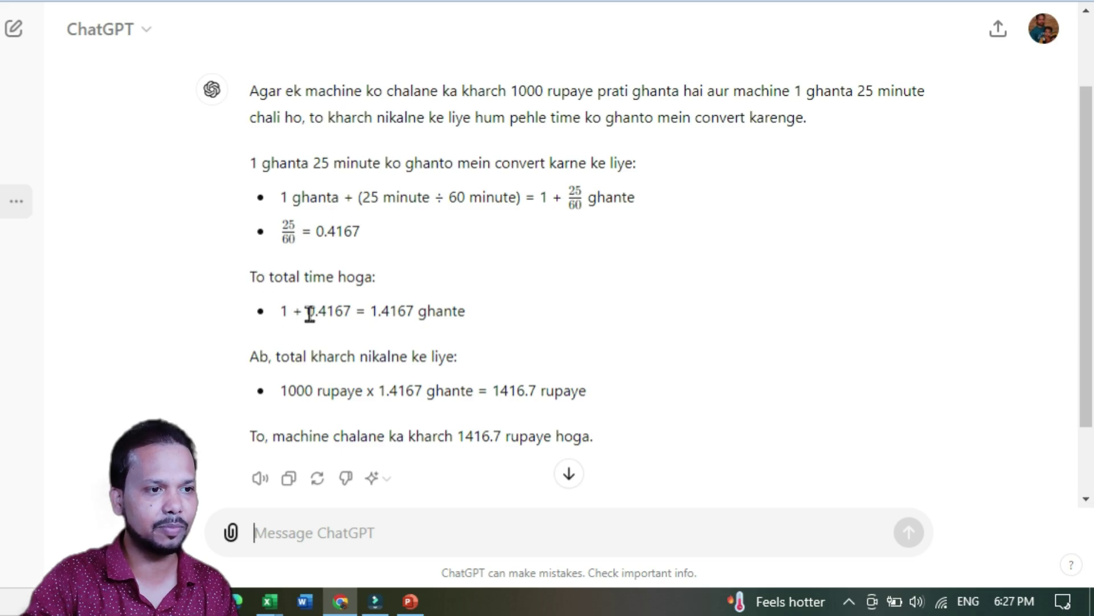
pyautogui.doubleClick(284, 311)
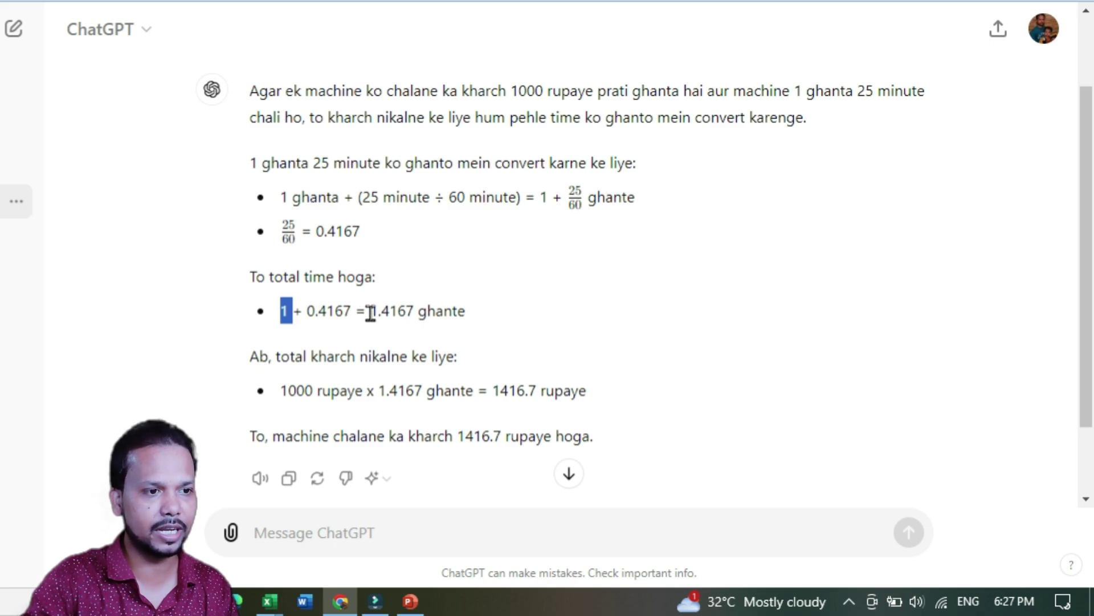
pyautogui.moveTo(371, 313); pyautogui.dragTo(494, 318)
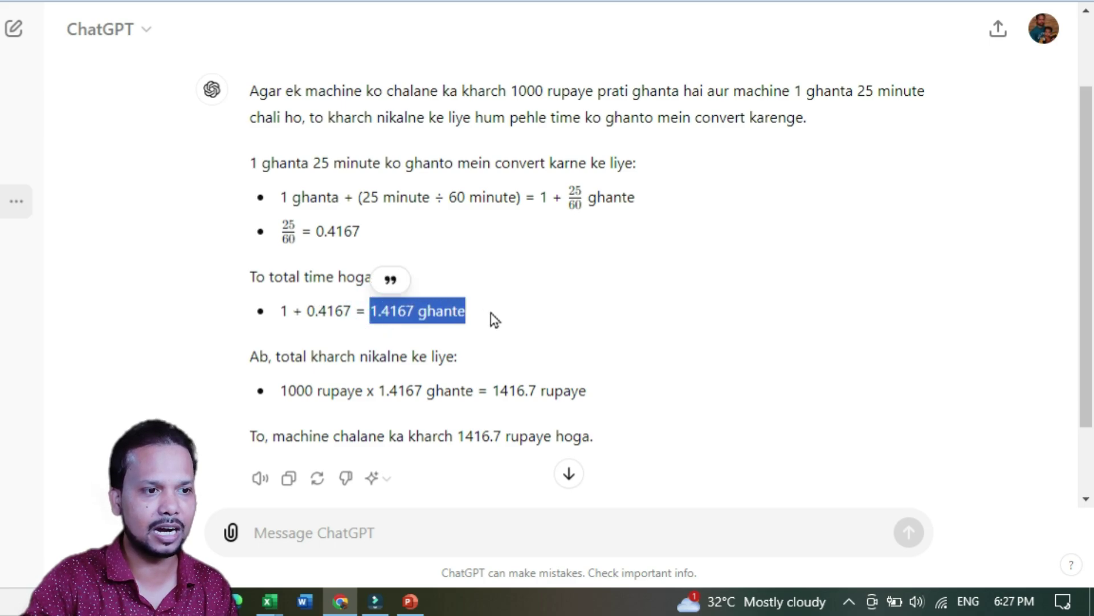
pyautogui.click(494, 317)
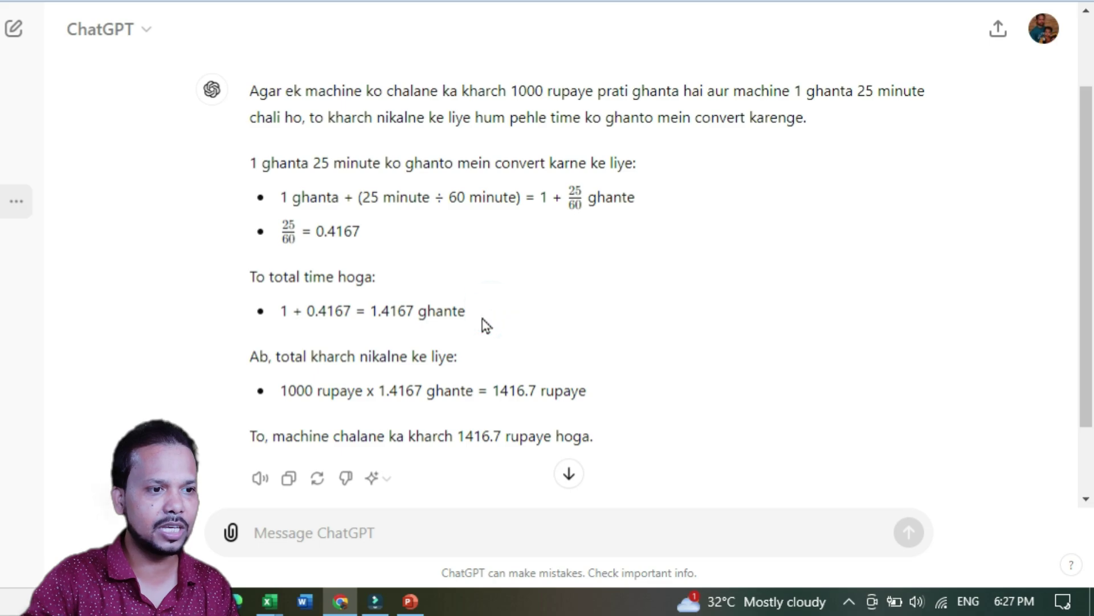
# - Read the total cost calculation and final cost in ChatGPT's answer, checking them against the original question
pyautogui.moveTo(283, 393); pyautogui.dragTo(480, 393)
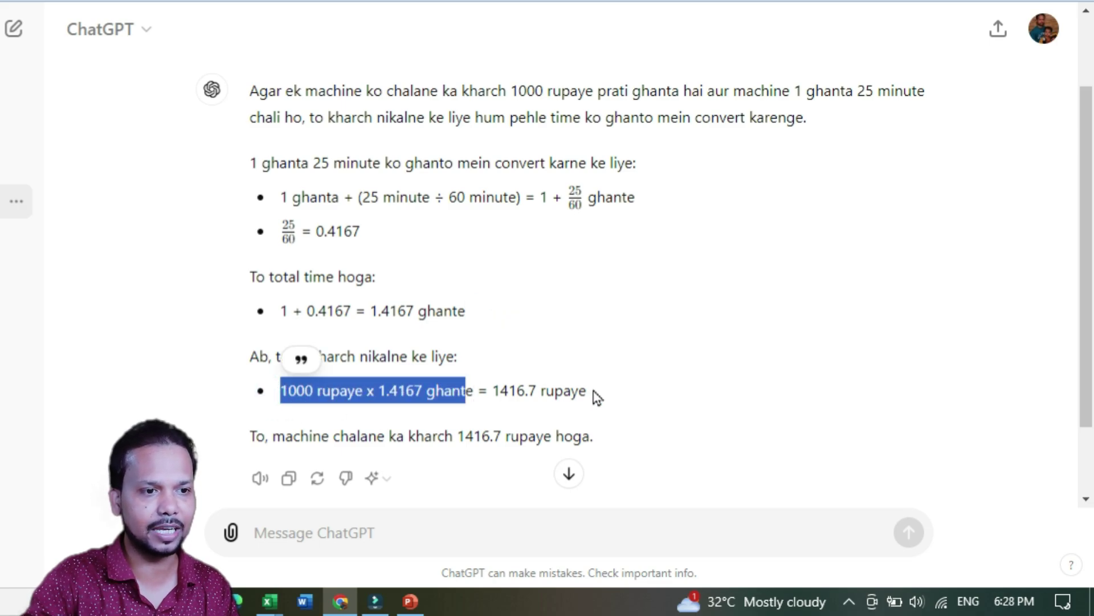
pyautogui.moveTo(593, 393); pyautogui.dragTo(488, 393)
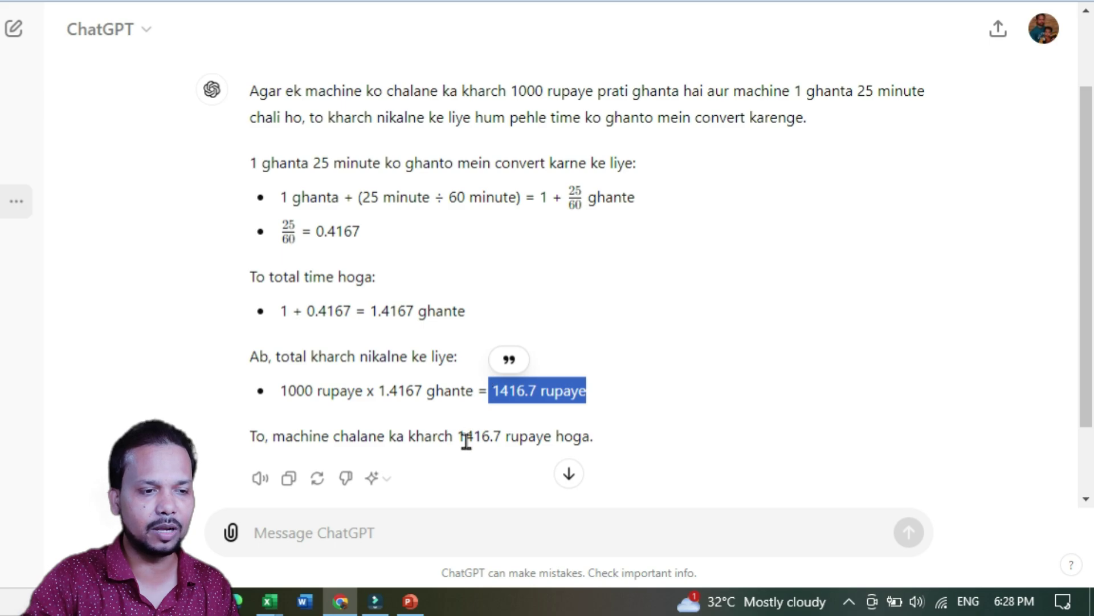
pyautogui.moveTo(456, 437); pyautogui.dragTo(662, 442)
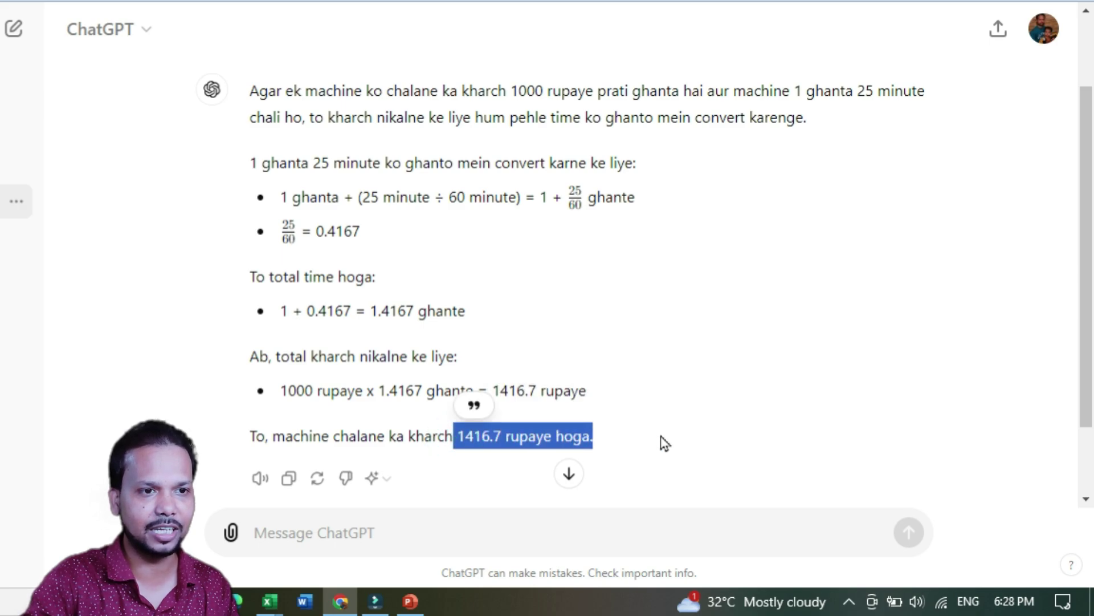
pyautogui.click(660, 436)
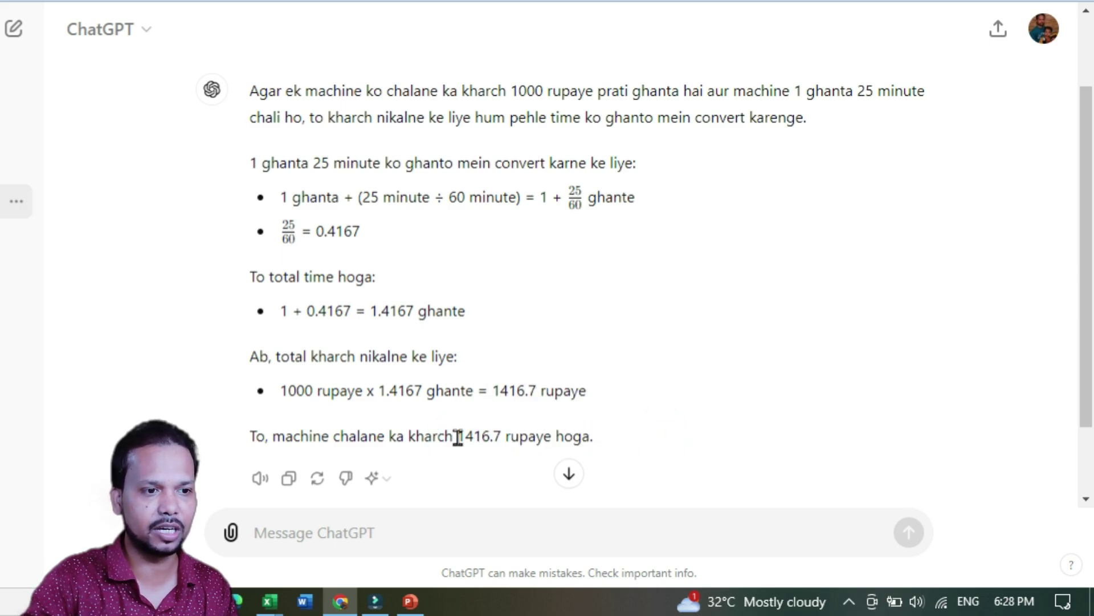
pyautogui.moveTo(455, 438); pyautogui.dragTo(515, 439)
pyautogui.click(621, 443)
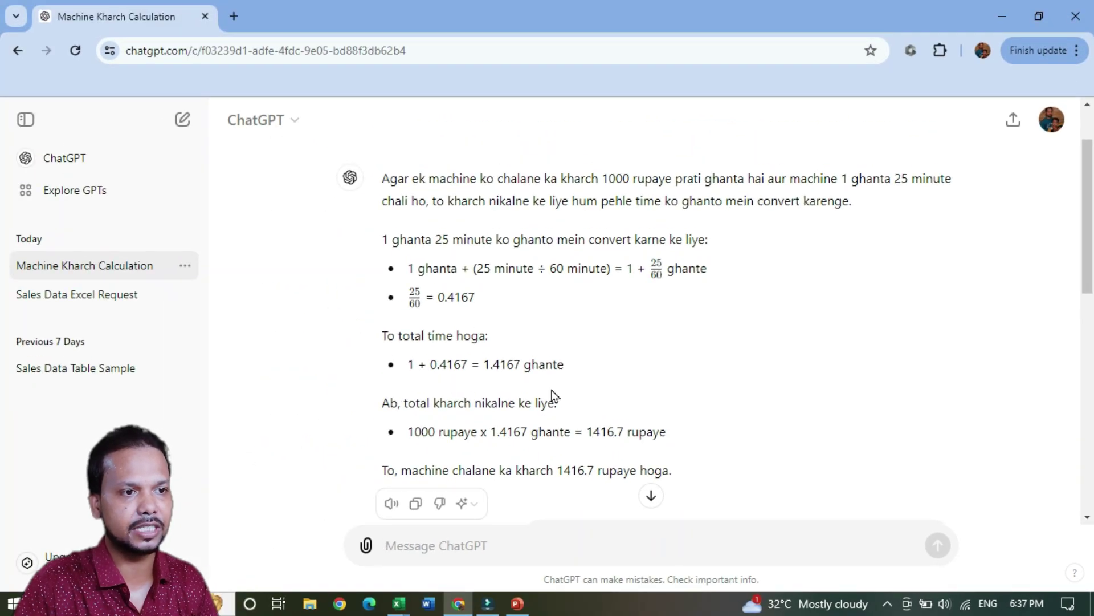
pyautogui.scroll(2, 552, 395)
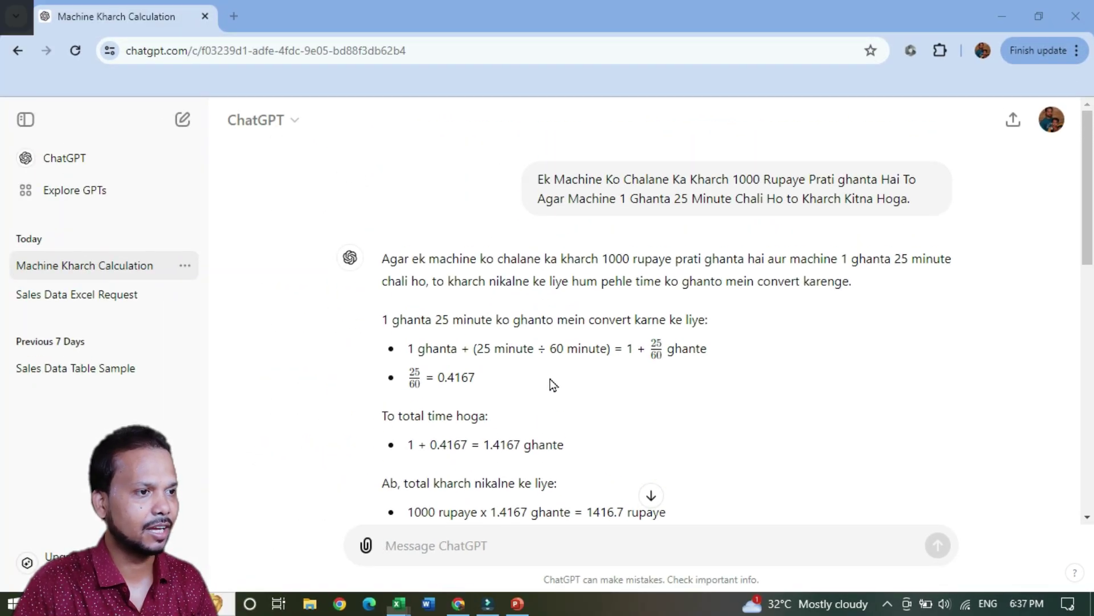
# - Switch to Sheet4 of ChatGPT Practice File in Excel and review the Machines, Cost Per Hour, Running Time and Total Cost columns
pyautogui.hotkey('alt', 'Tab')
pyautogui.moveTo(61, 150); pyautogui.dragTo(68, 327)
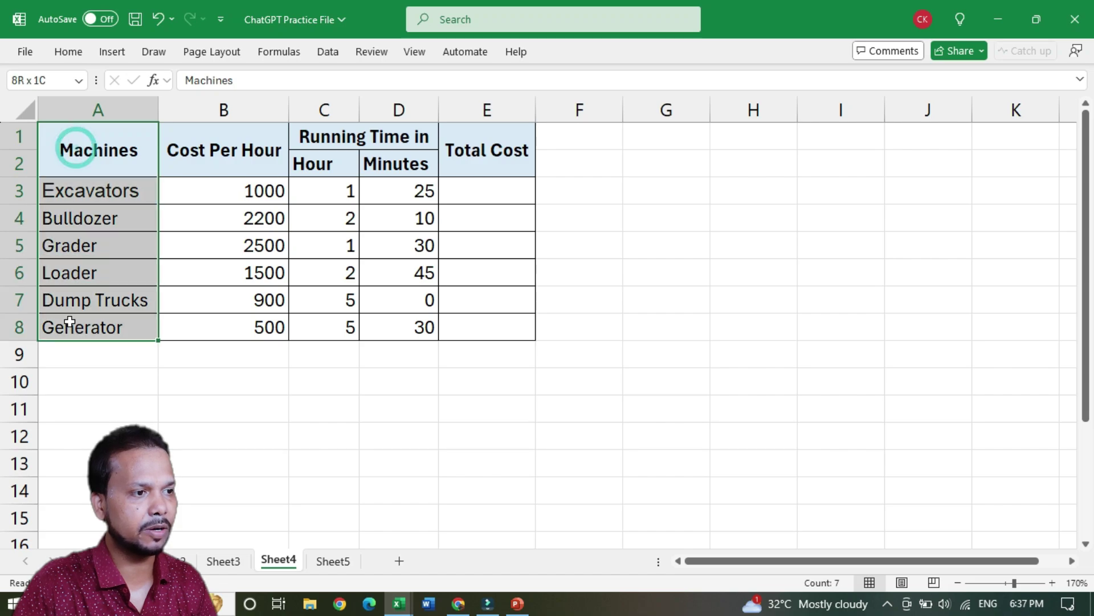
pyautogui.click(113, 188)
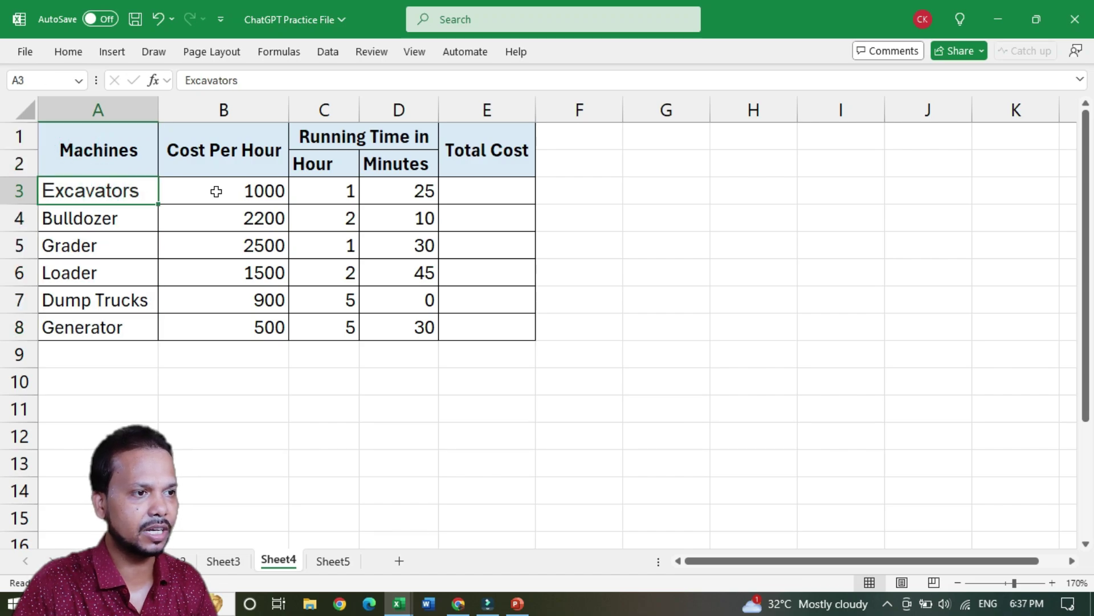
pyautogui.moveTo(212, 186); pyautogui.dragTo(210, 318)
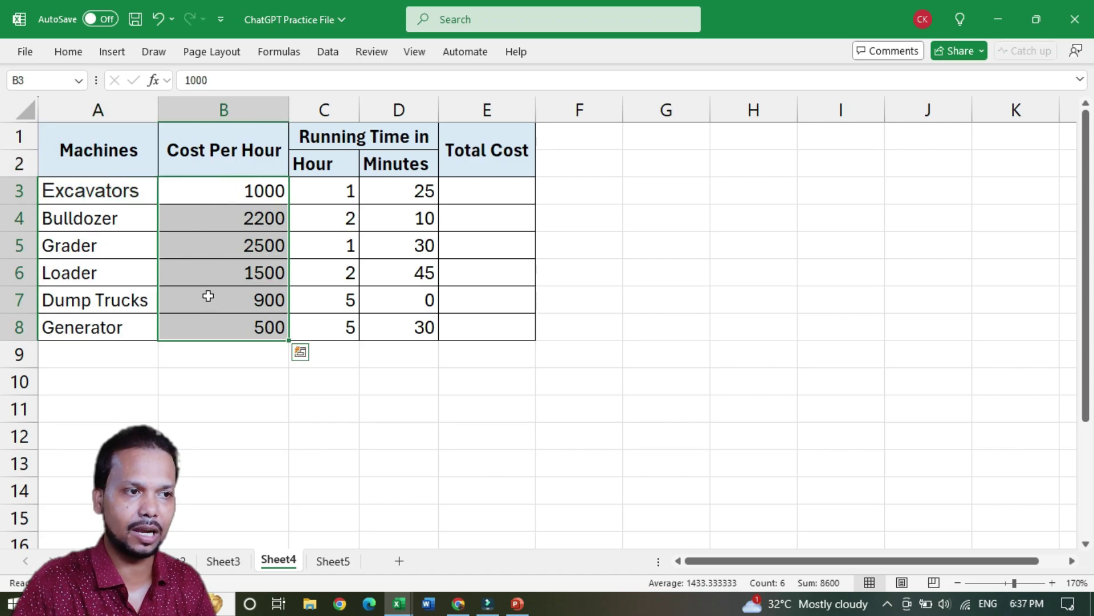
pyautogui.click(332, 106)
pyautogui.click(387, 107)
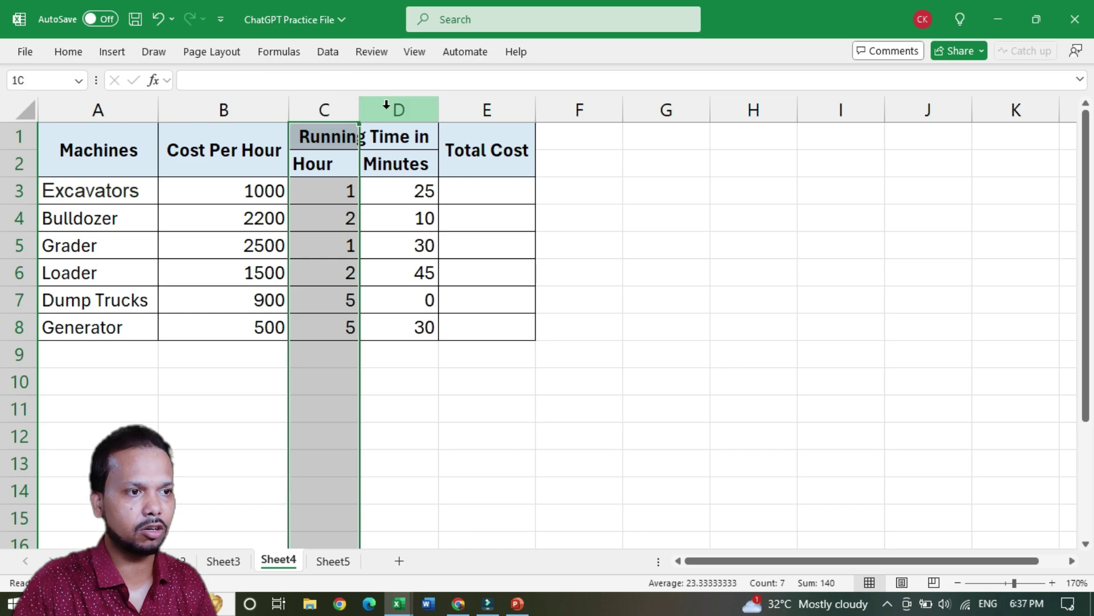
pyautogui.click(320, 136)
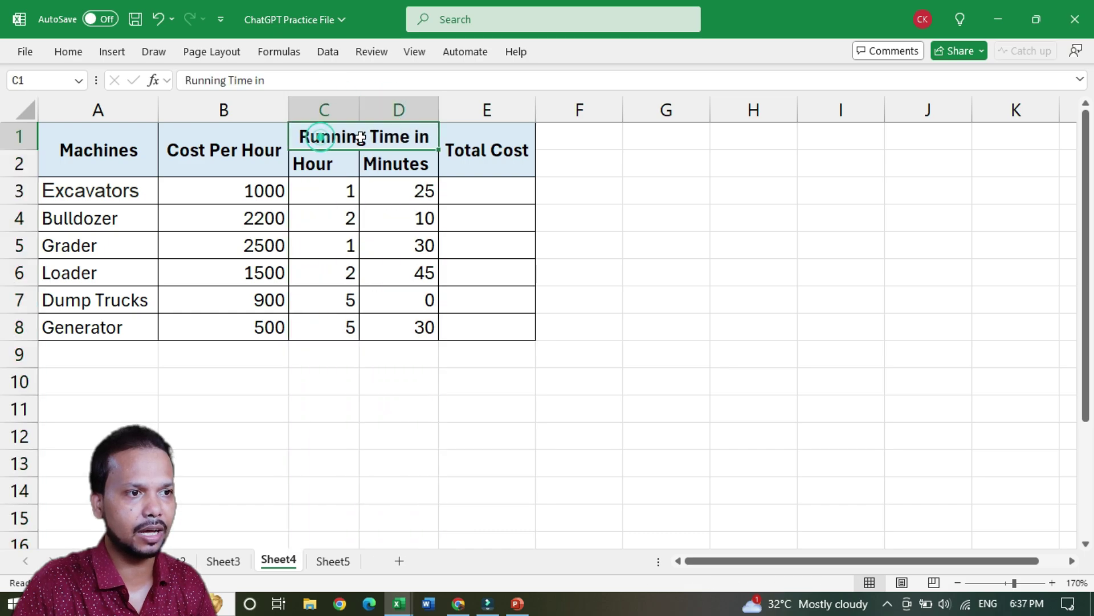
pyautogui.click(328, 155)
pyautogui.moveTo(115, 191); pyautogui.dragTo(108, 329)
pyautogui.moveTo(317, 190); pyautogui.dragTo(316, 334)
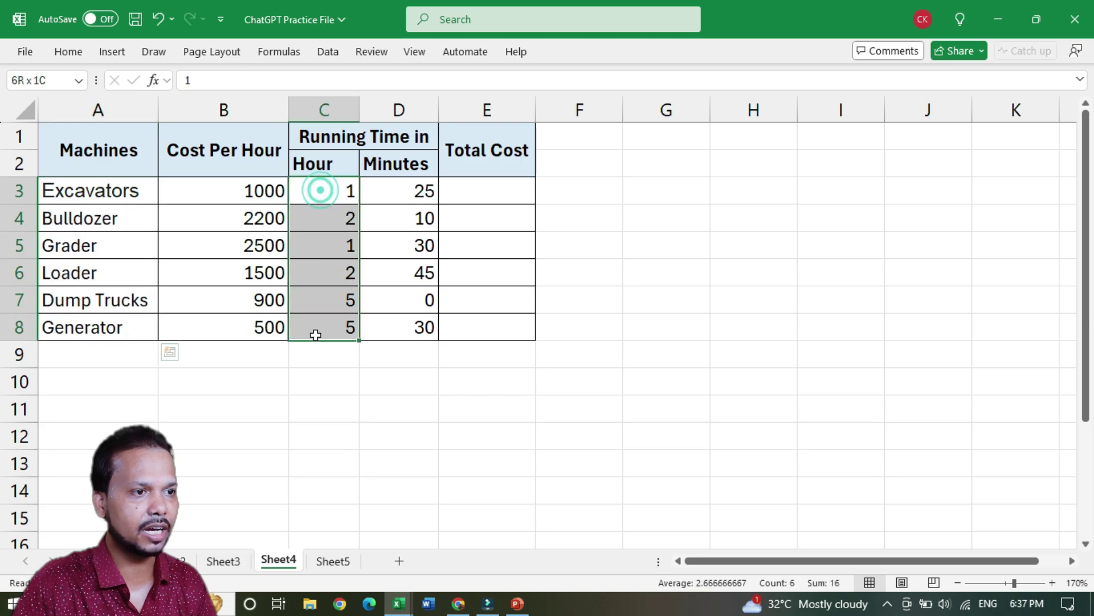
pyautogui.moveTo(370, 163); pyautogui.dragTo(384, 330)
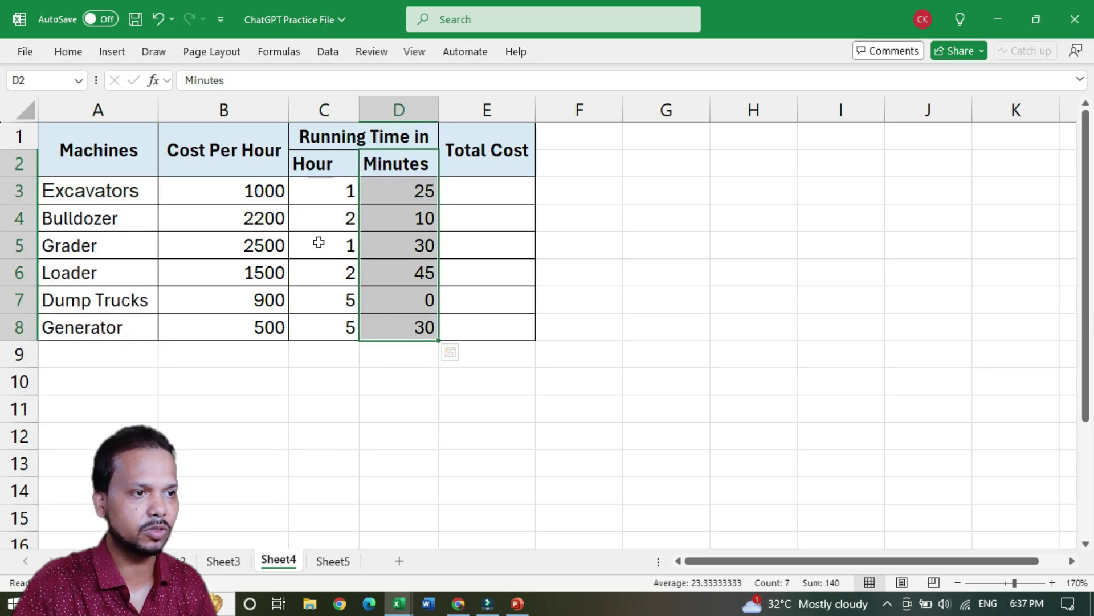
pyautogui.click(484, 192)
pyautogui.click(484, 151)
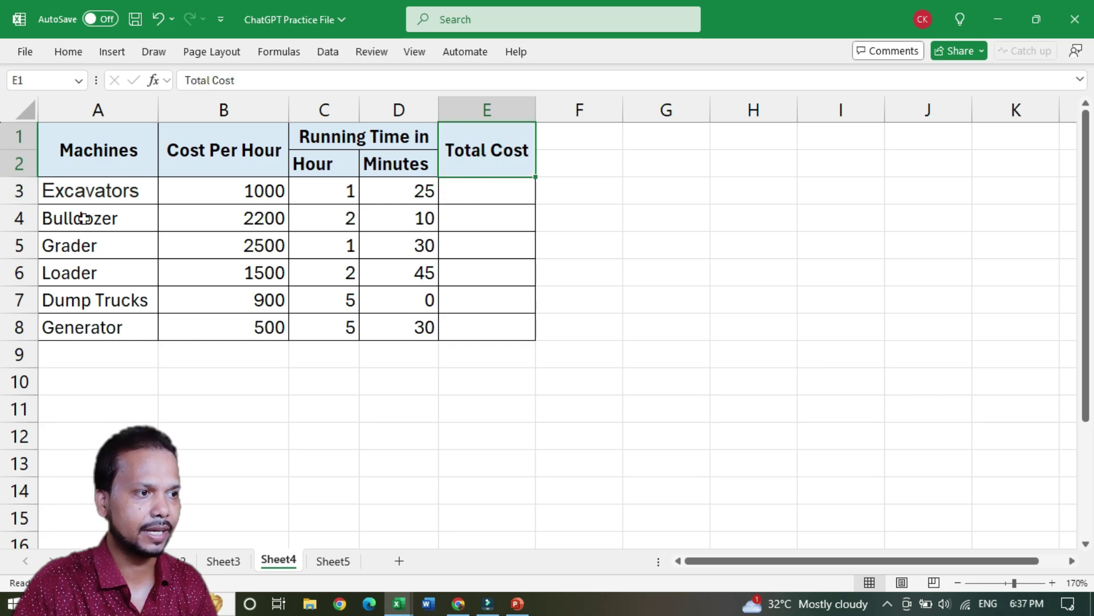
# - Examine the Bulldozer row's hourly cost, hours and minutes, and the empty Total Cost cells for the machines
pyautogui.click(219, 221)
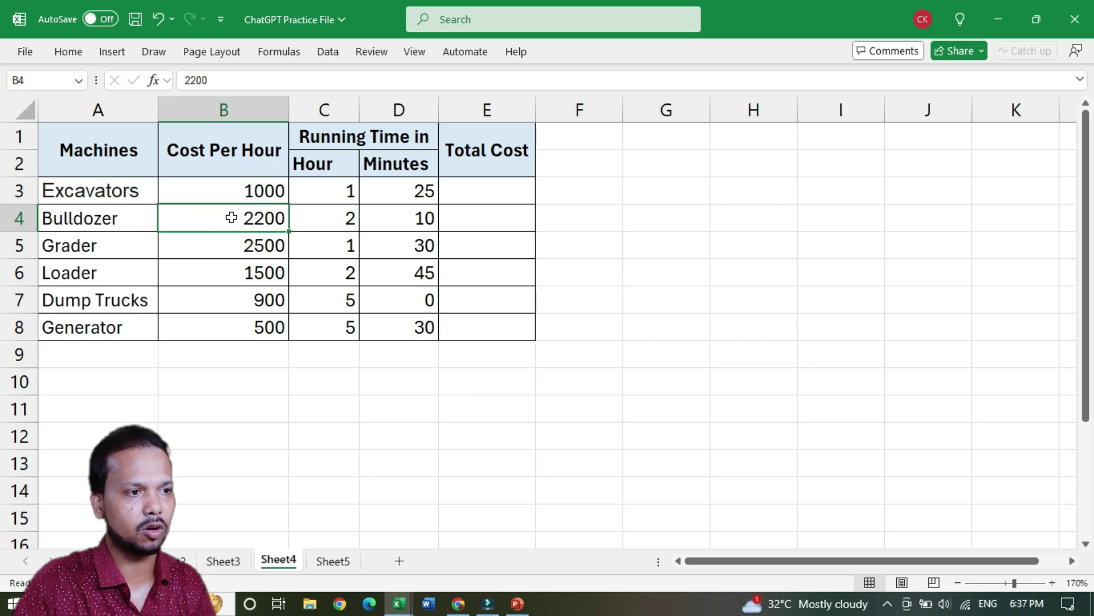
pyautogui.click(324, 213)
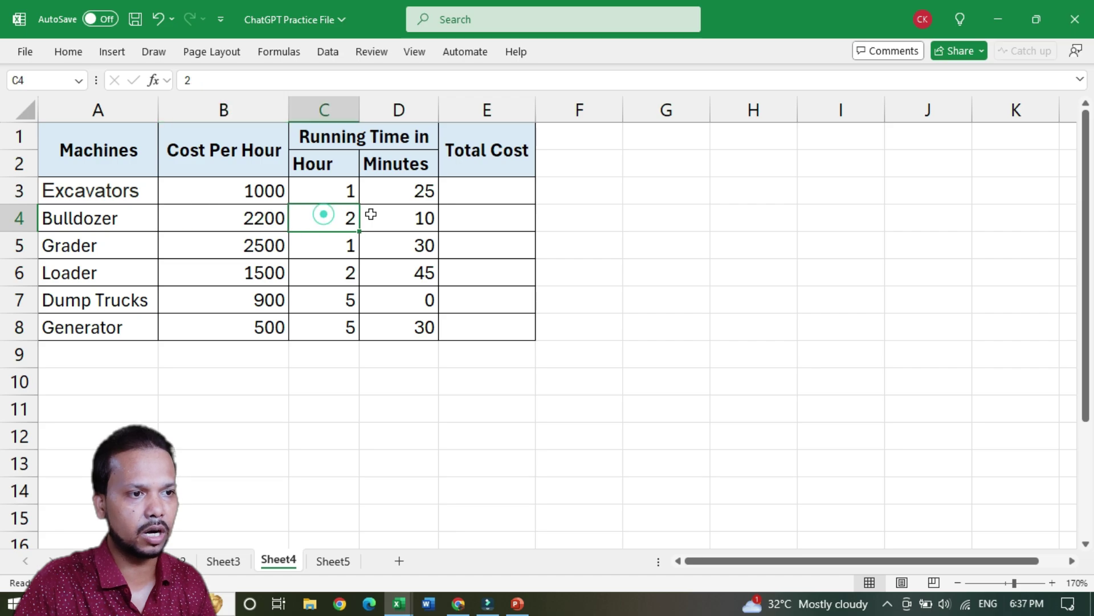
pyautogui.click(414, 219)
pyautogui.click(485, 215)
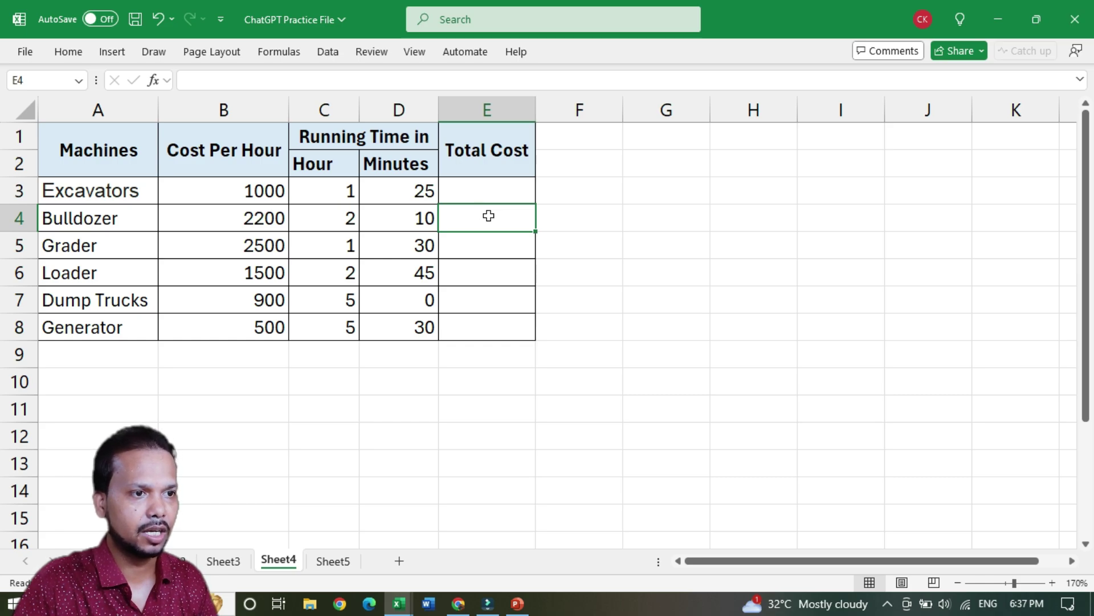
pyautogui.click(489, 162)
pyautogui.moveTo(94, 190); pyautogui.dragTo(112, 327)
pyautogui.click(481, 193)
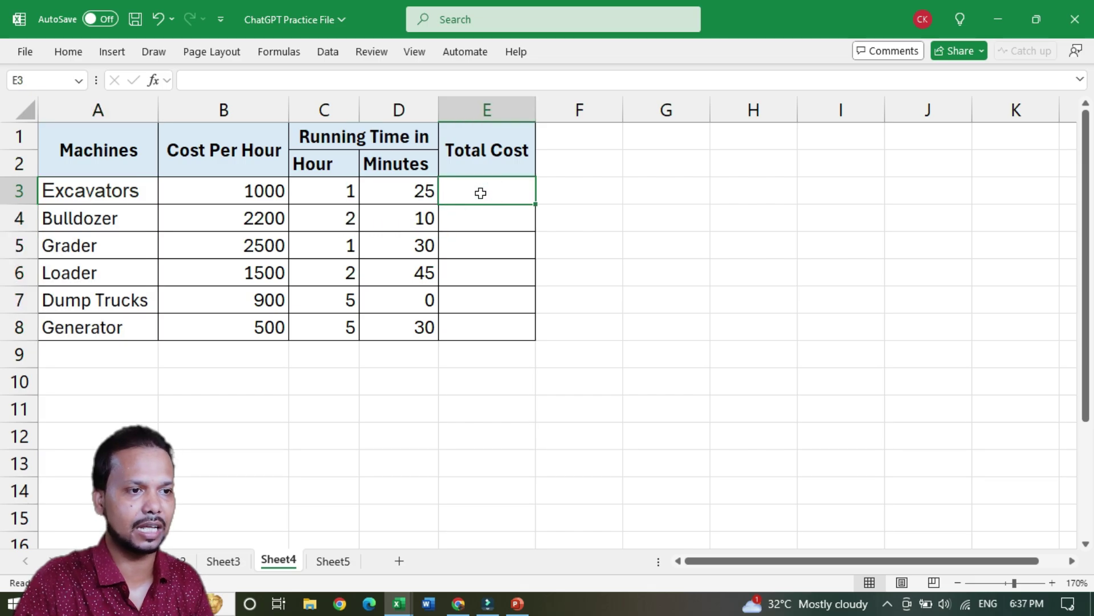
# - Send the slide 5 prompt in a new ChatGPT chat, without the pasted image, asking for a column E total machine cost formula
pyautogui.click(517, 603)
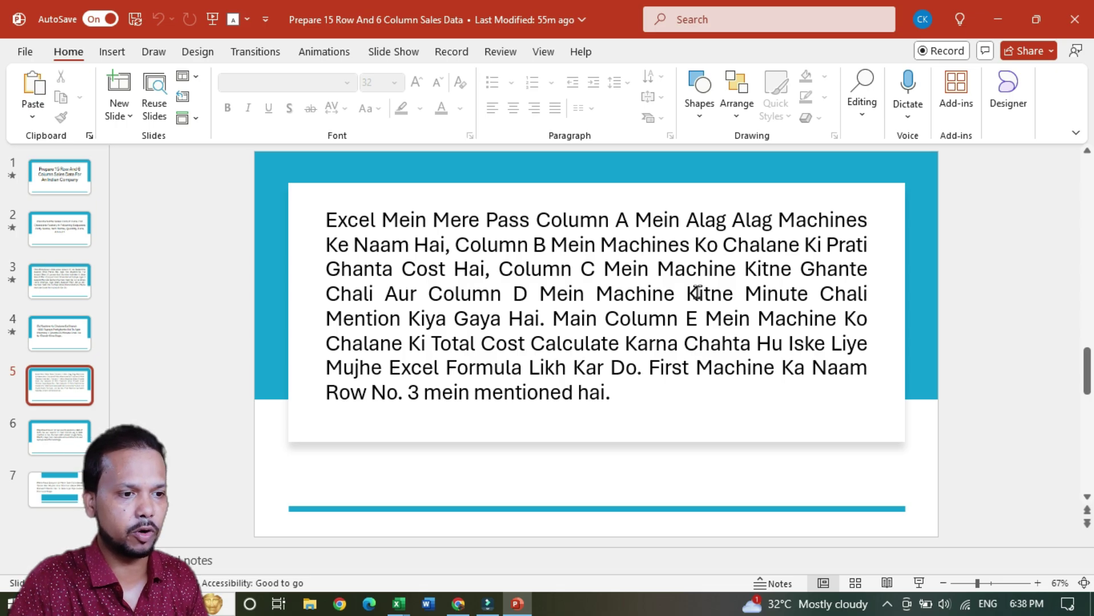
pyautogui.click(457, 605)
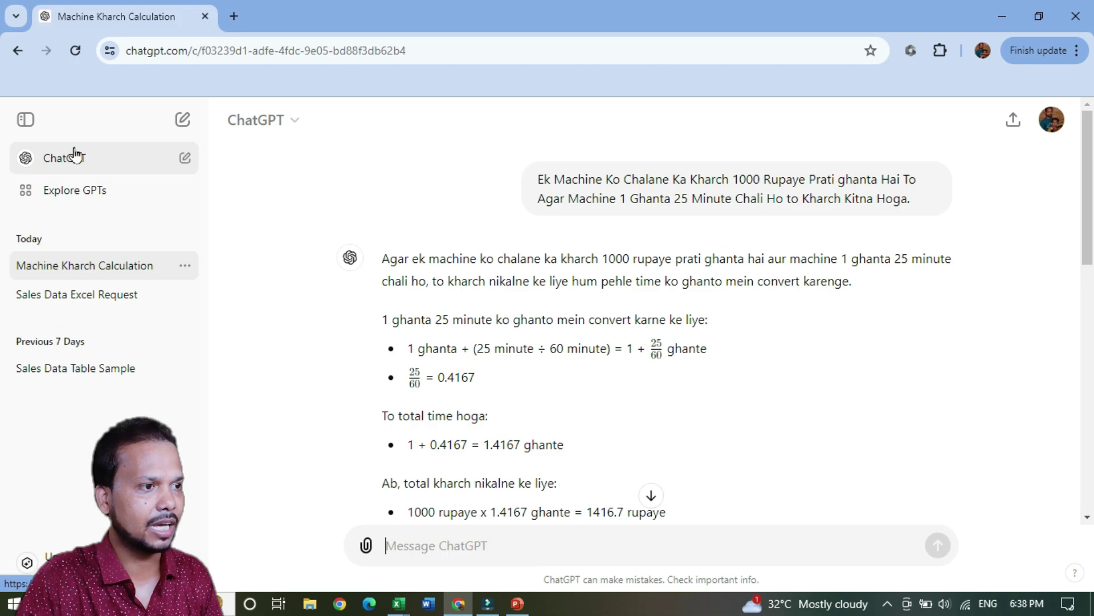
pyautogui.click(132, 155)
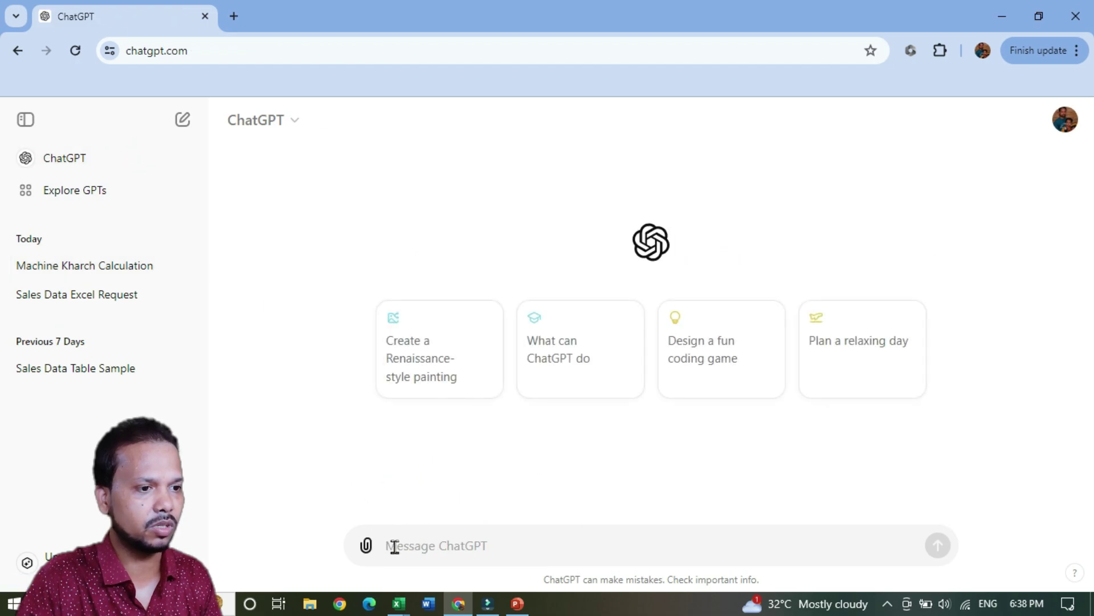
pyautogui.click(395, 546)
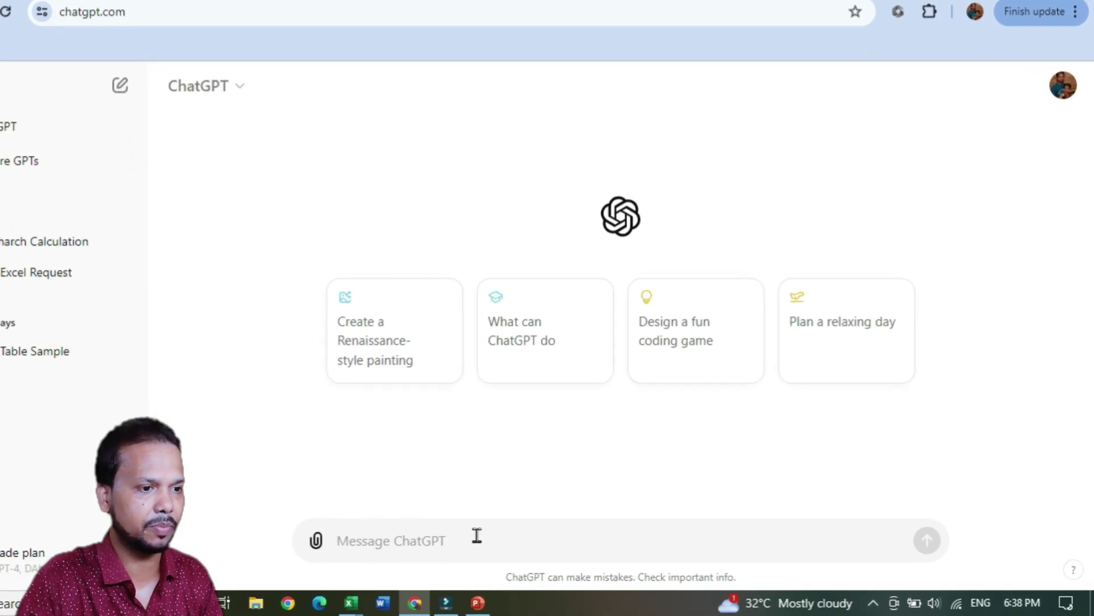
pyautogui.hotkey('ctrl', 'v')
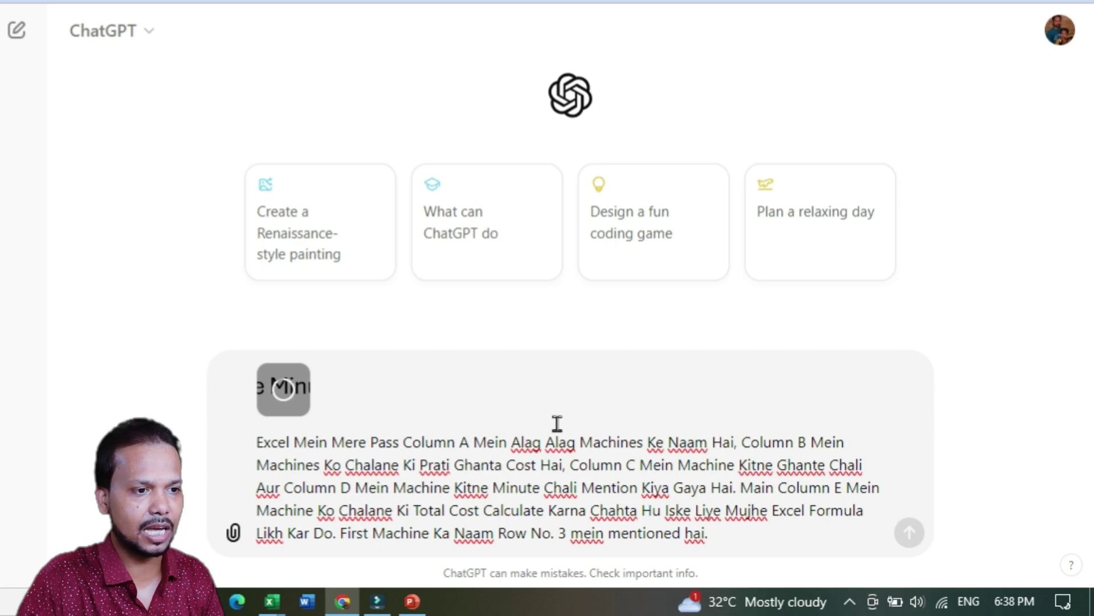
pyautogui.moveTo(283, 388)
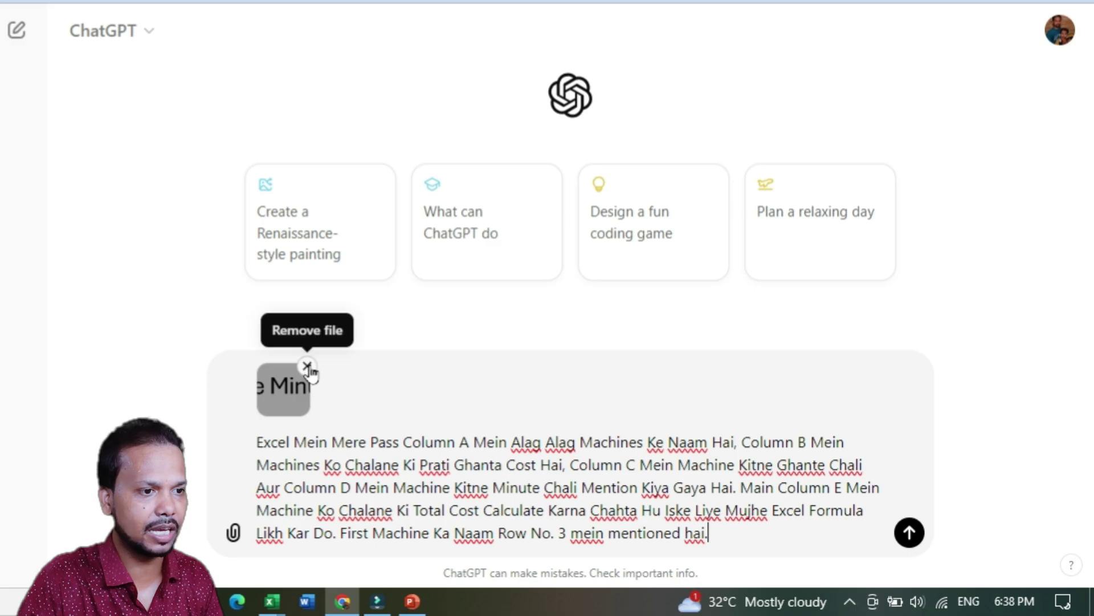
pyautogui.click(307, 367)
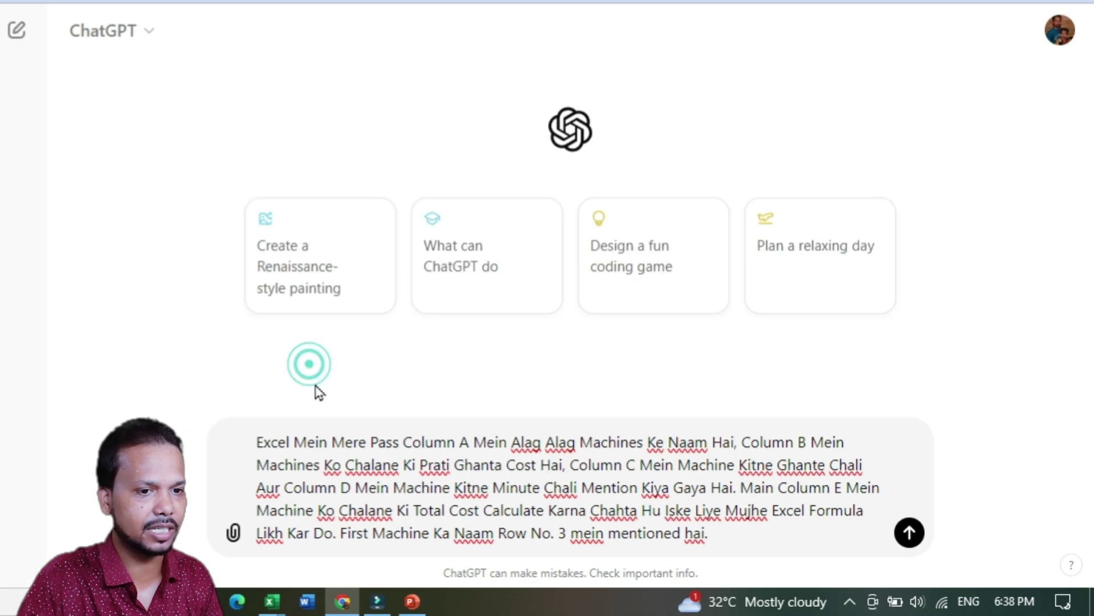
pyautogui.click(910, 534)
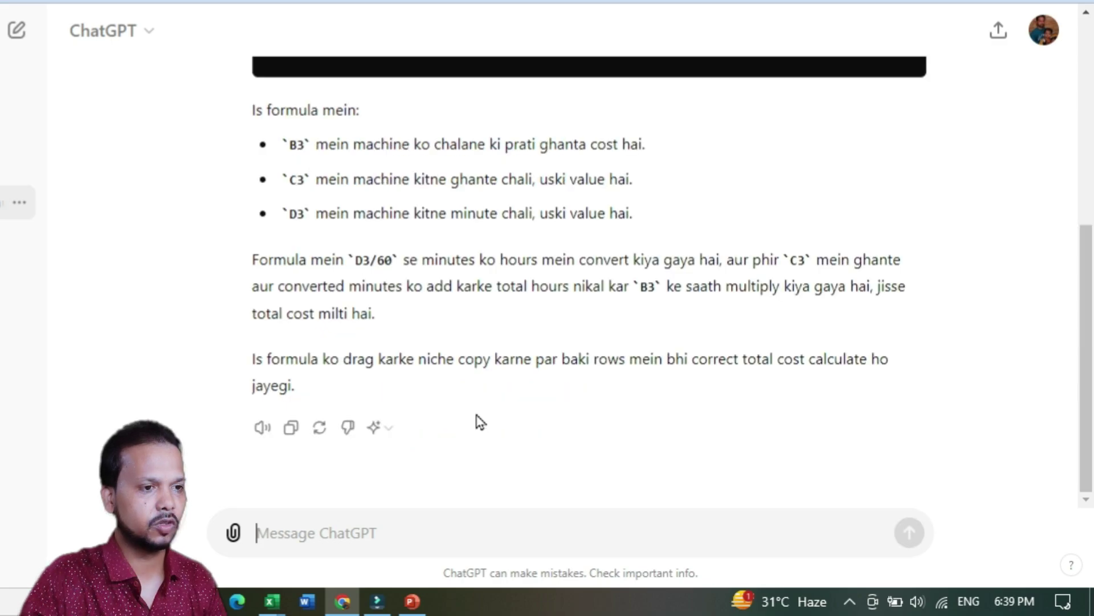
# - Copy ChatGPT's formula =B3 * (C3 + D3/60) into E3 of ChatGPT Practice File in Excel and fill it down to E8
pyautogui.scroll(3, 480, 422)
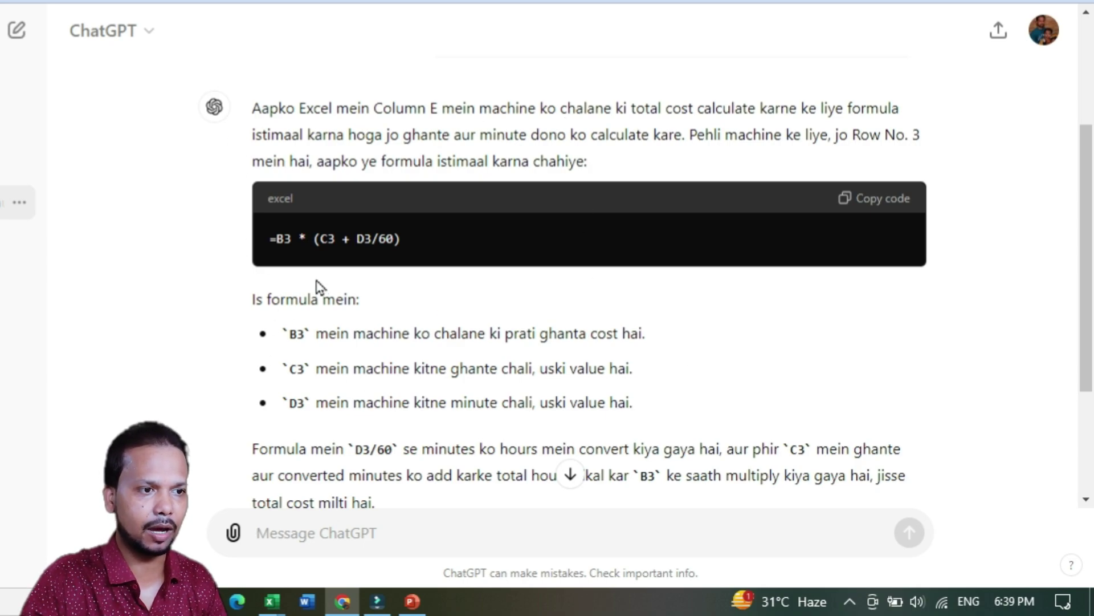
pyautogui.click(884, 203)
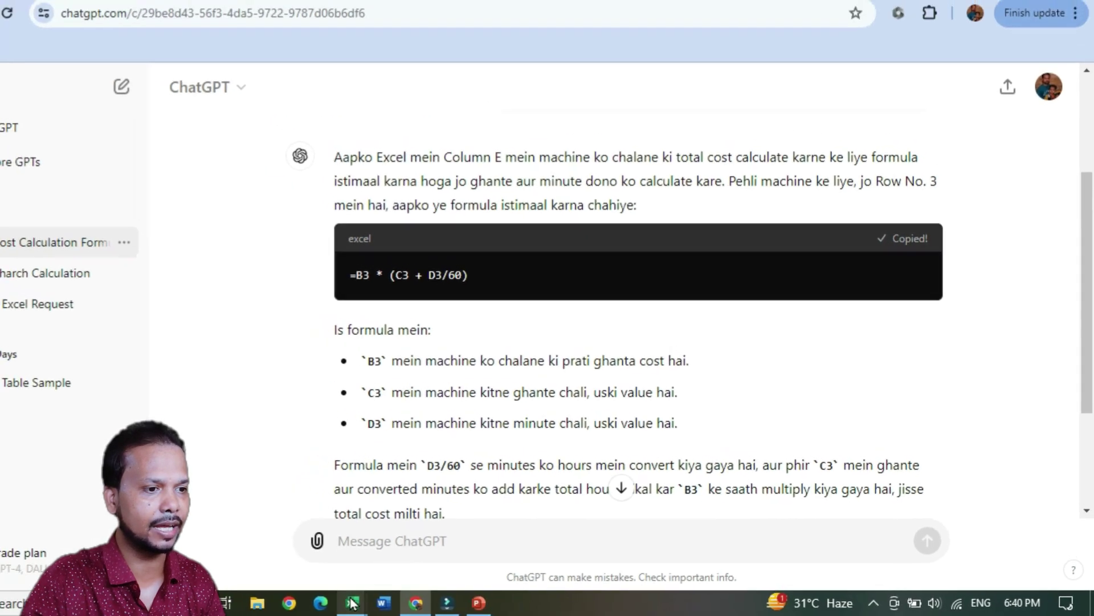
pyautogui.moveTo(272, 600)
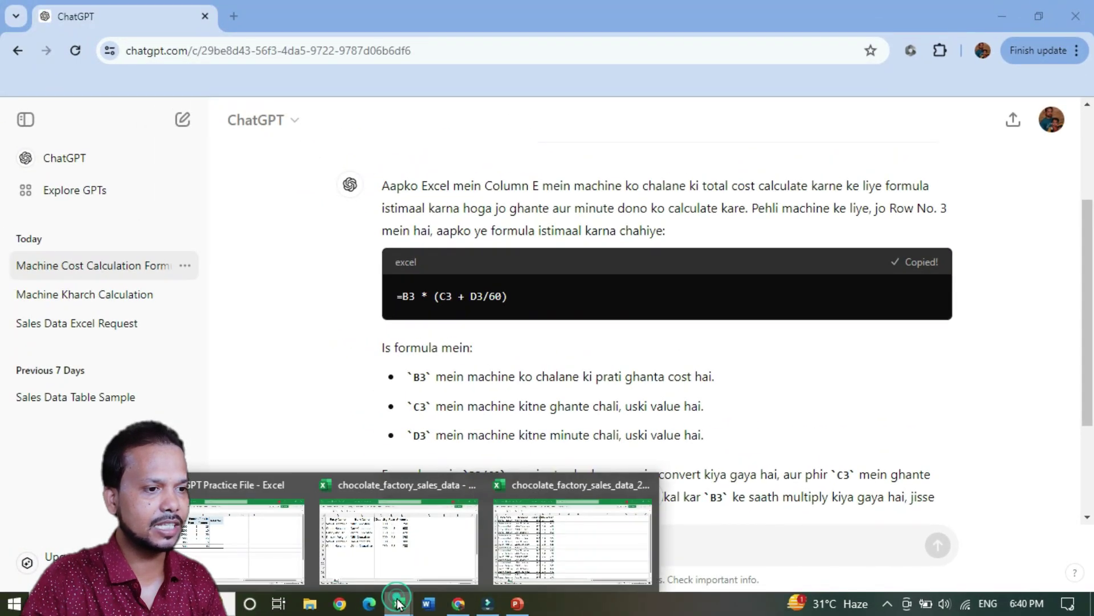
pyautogui.moveTo(85, 550)
pyautogui.click(239, 560)
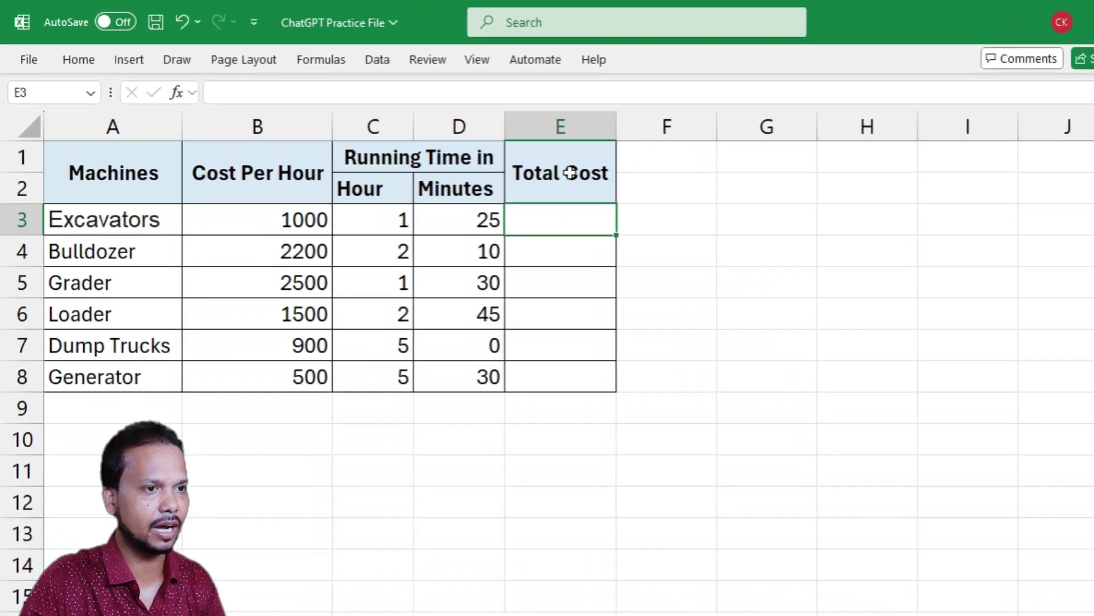
pyautogui.click(592, 236)
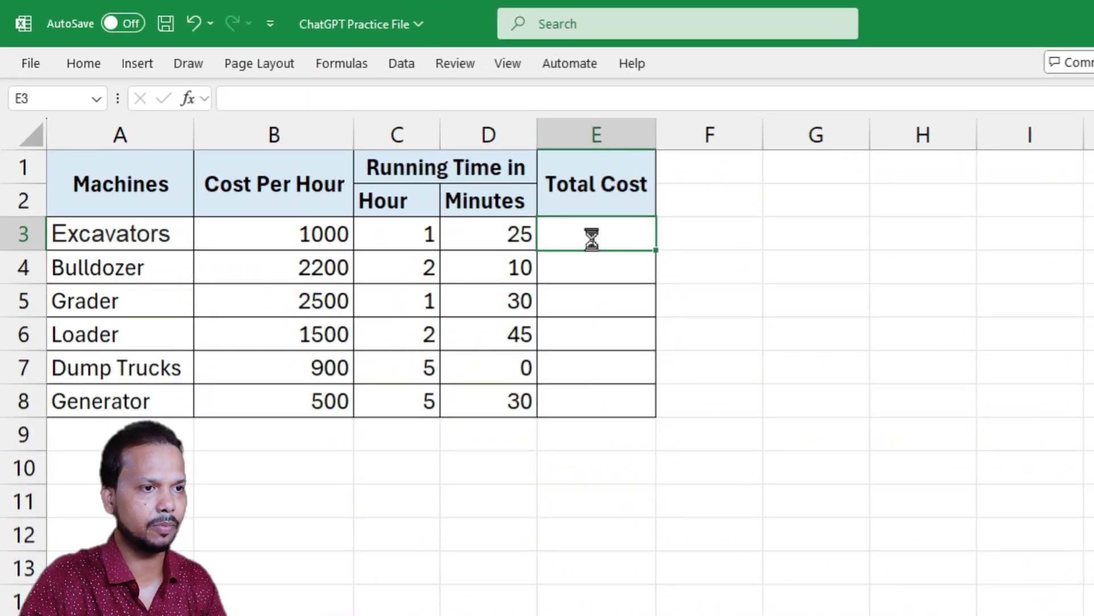
pyautogui.hotkey('ctrl', 'v')
pyautogui.press('ctrl')
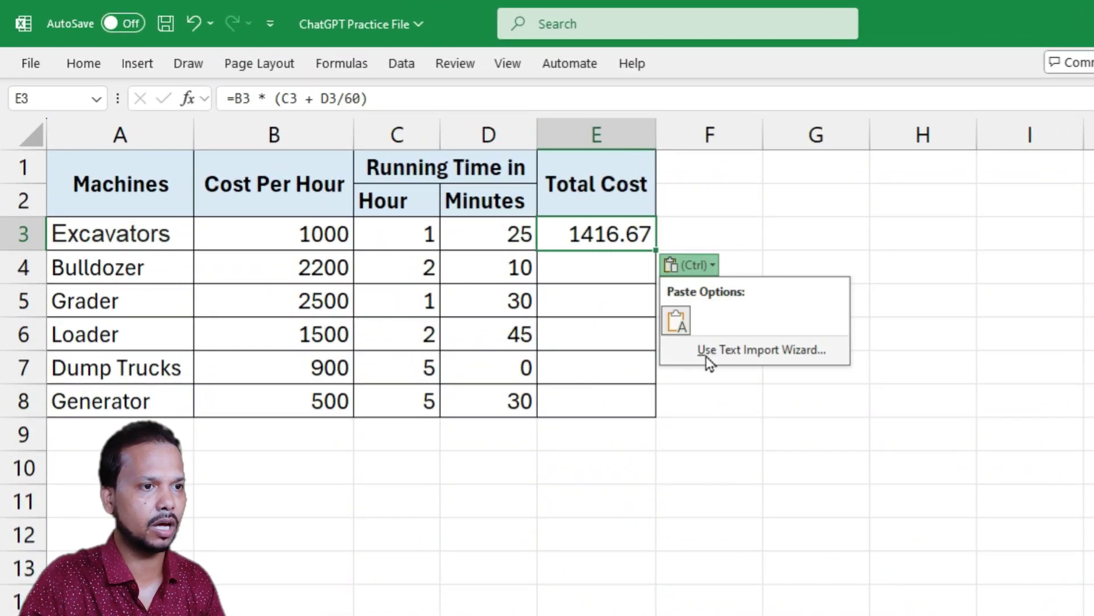
pyautogui.click(290, 229)
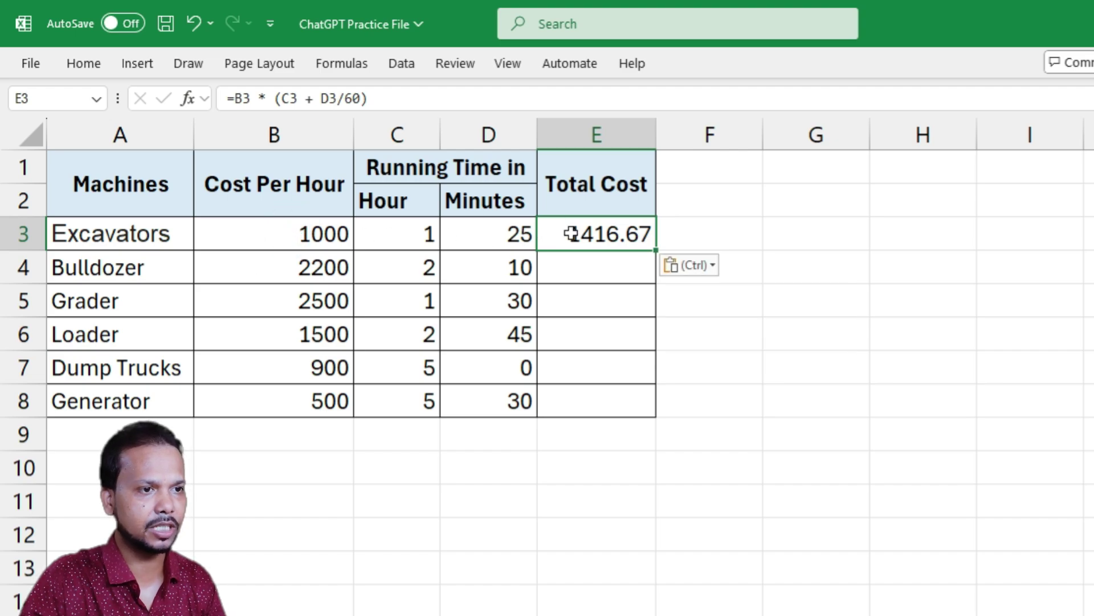
pyautogui.doubleClick(658, 250)
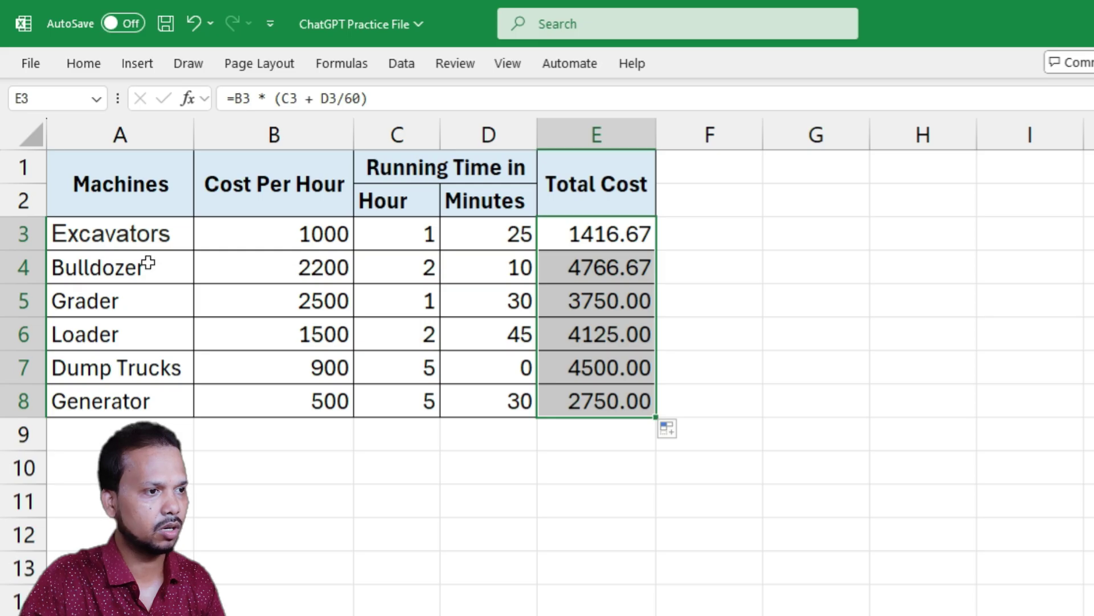
# - Check the Bulldozer row's total cost against its cost per hour and running hours
pyautogui.click(589, 268)
pyautogui.click(306, 268)
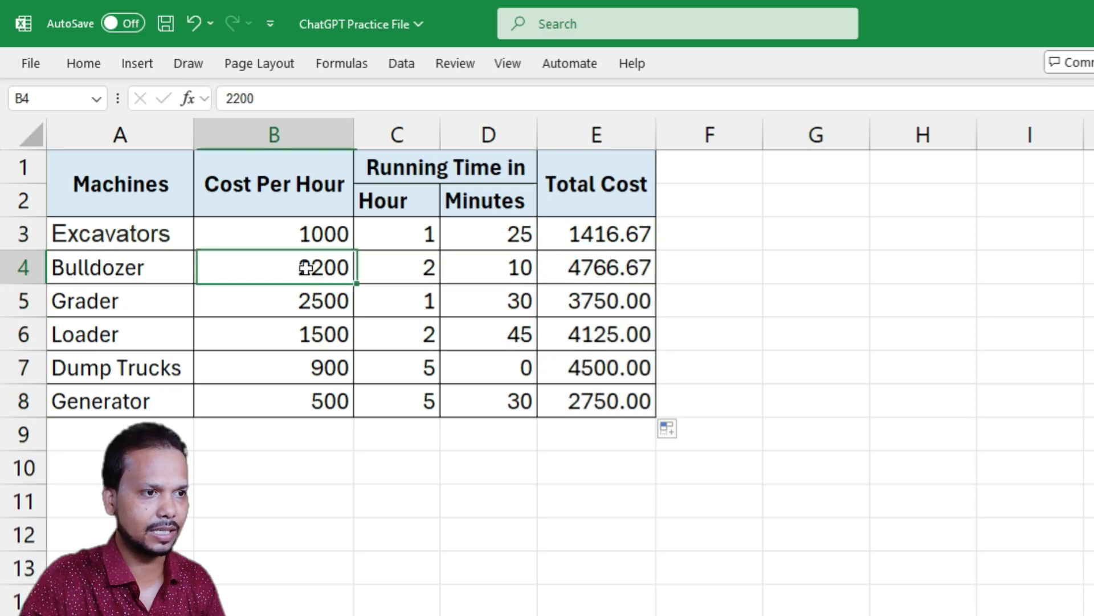
pyautogui.click(425, 268)
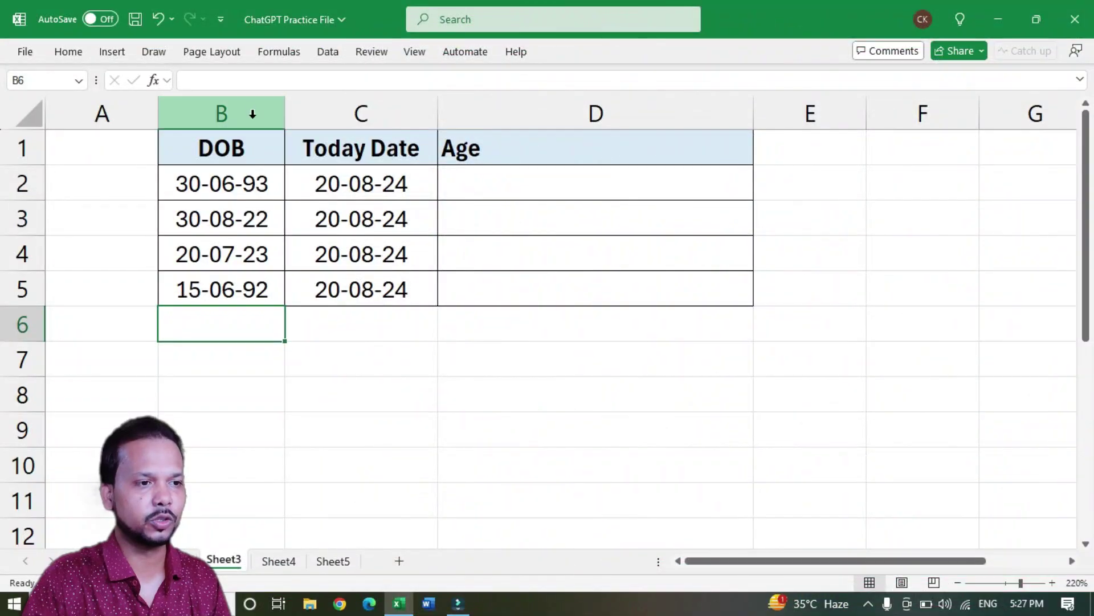
# - Review the DOB, Today Date and empty Age columns on Sheet3 of ChatGPT Practice File
pyautogui.click(251, 110)
pyautogui.click(251, 110)
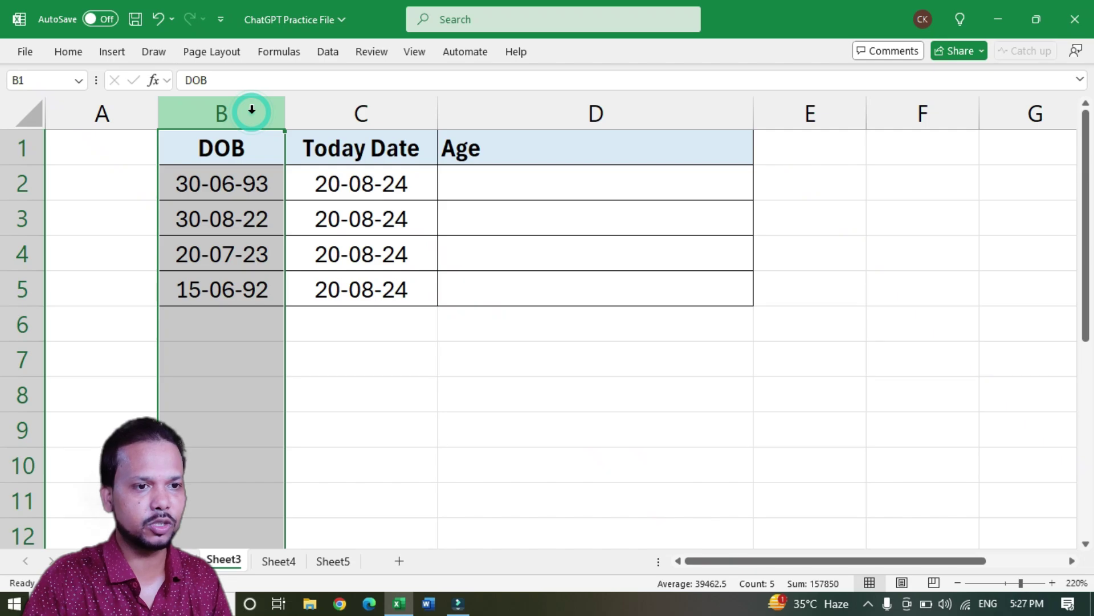
pyautogui.click(417, 114)
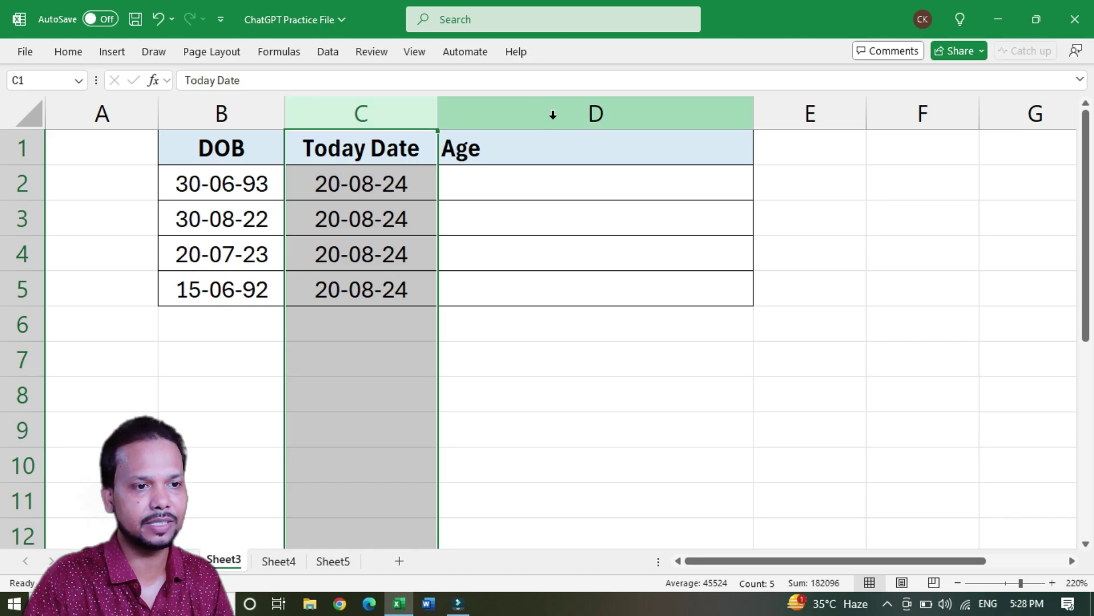
pyautogui.click(553, 115)
pyautogui.click(508, 188)
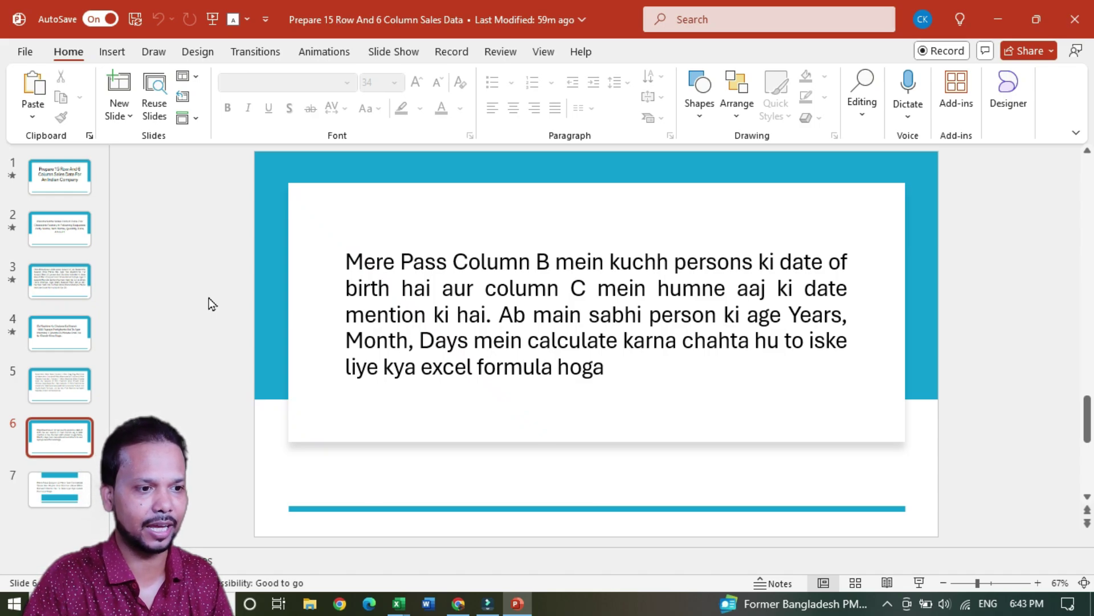
# - Switch to ChatGPT and send the slide 6 prompt asking for an age formula in years, months and days from columns B and C
pyautogui.click(466, 607)
pyautogui.click(470, 547)
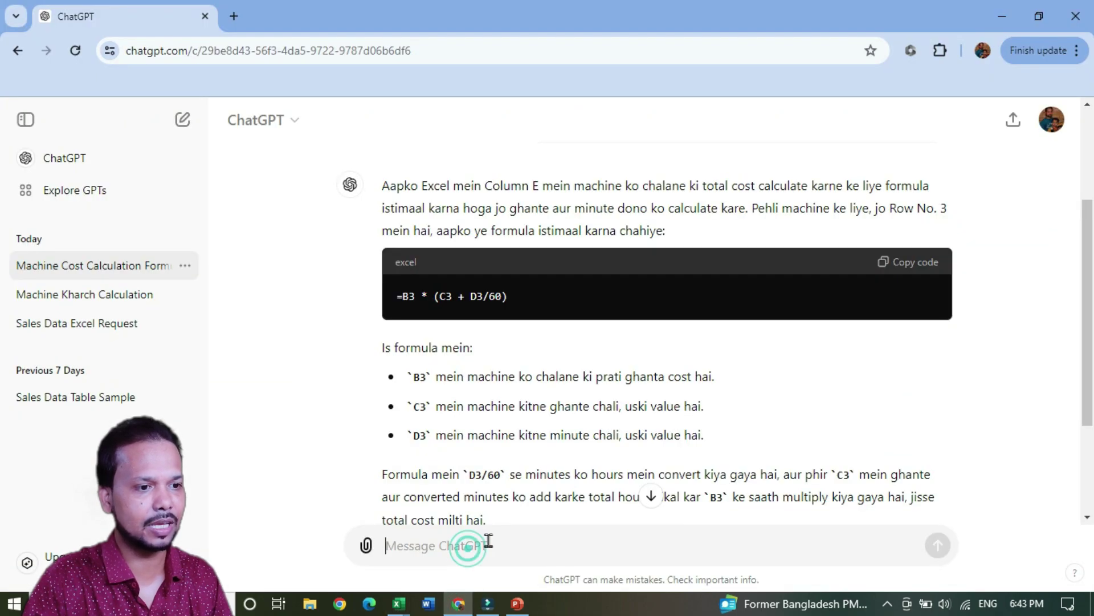
pyautogui.write('Mere Pass Column B mein kuchh persons ki date of birth hai aur column C mein humne aaj ki date mention ki hai. Ab main sabhi person ki age Years, Month, Days mein calculate karna chahta hu to iske liye kya excel formula hoga')
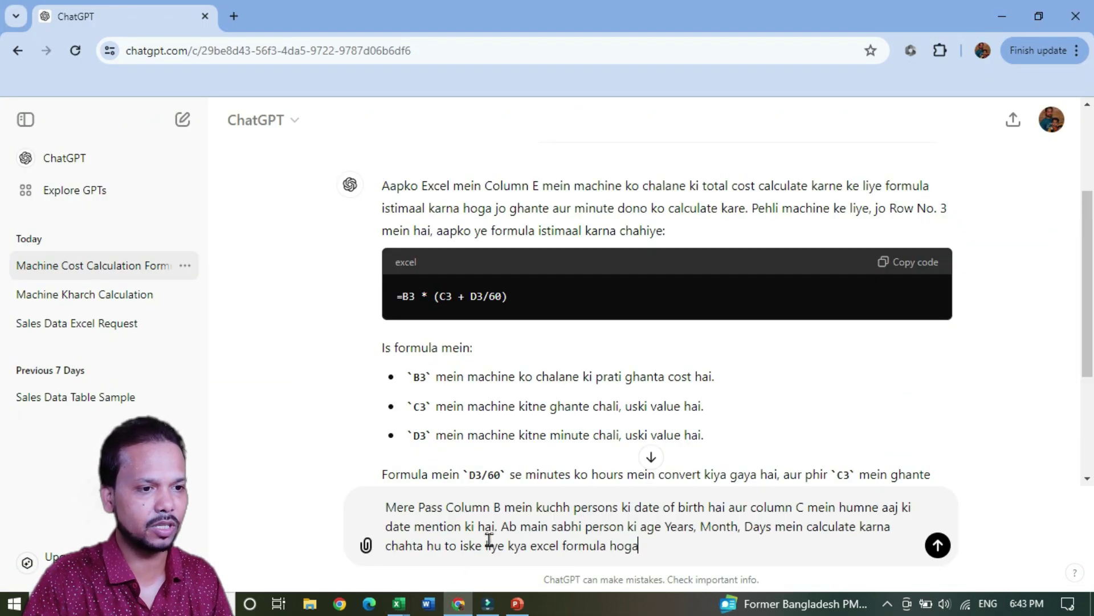
pyautogui.press('Return')
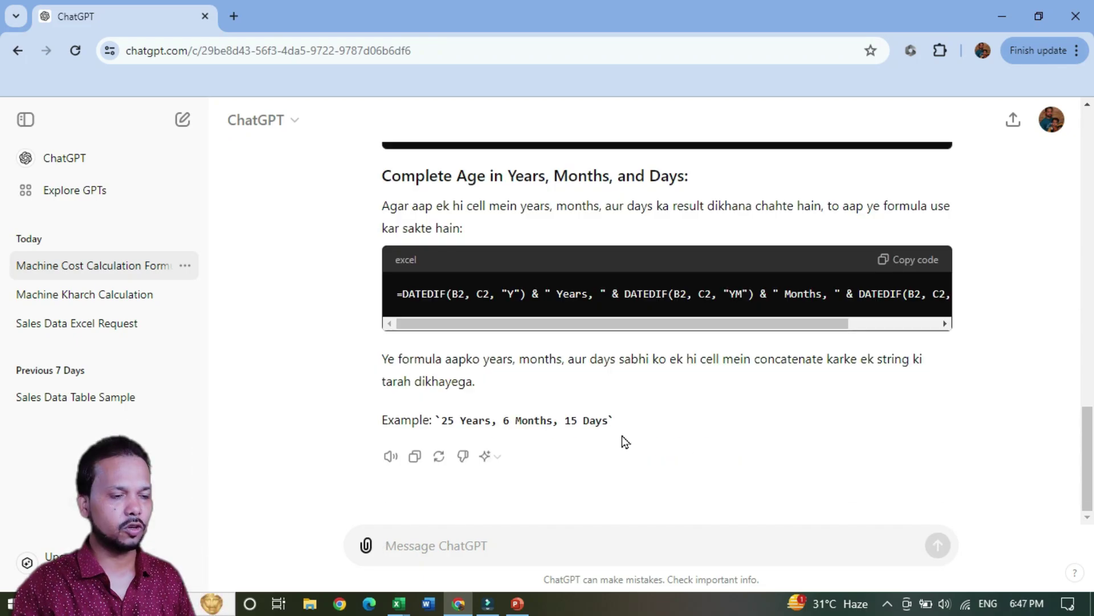
# - Read through ChatGPT's DATEDIF answer, including the separate years, months and days formulas and the combined age formula
pyautogui.scroll(6, 625, 442)
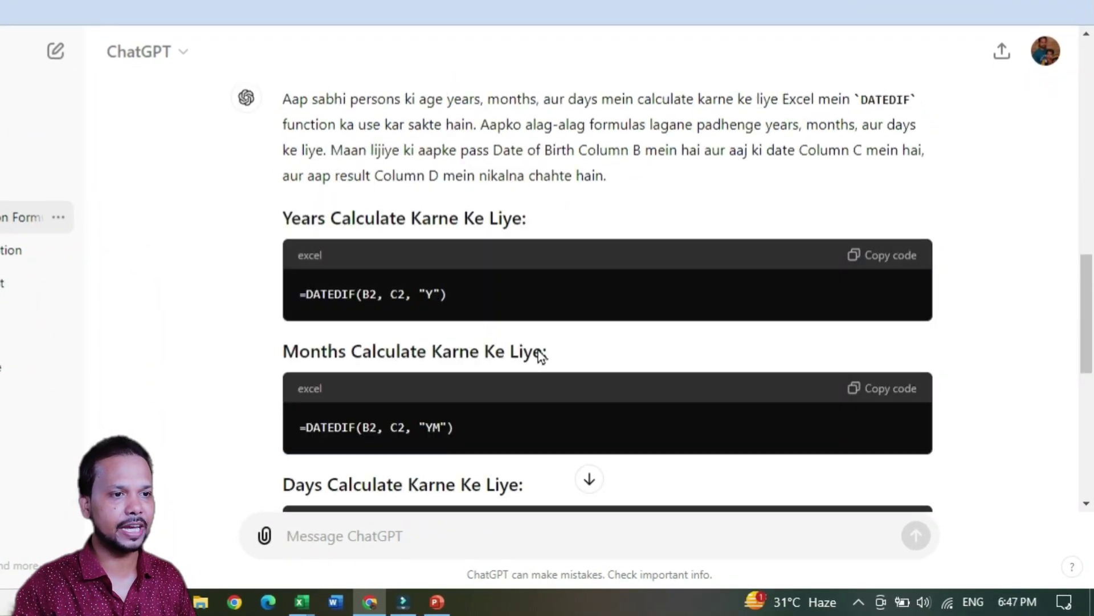
pyautogui.scroll(3, 540, 354)
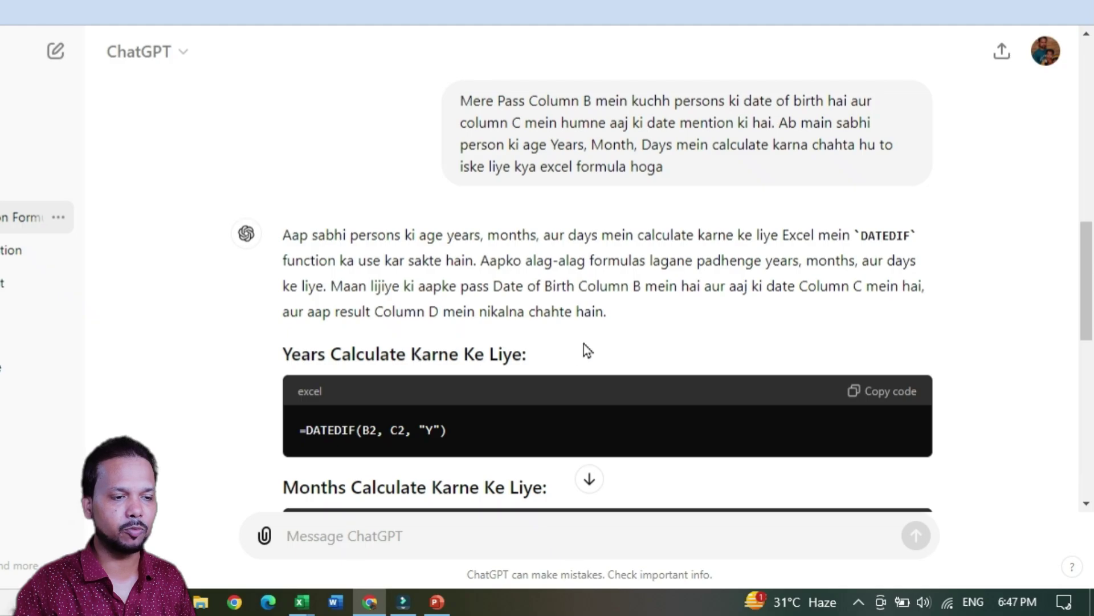
pyautogui.scroll(-2, 574, 350)
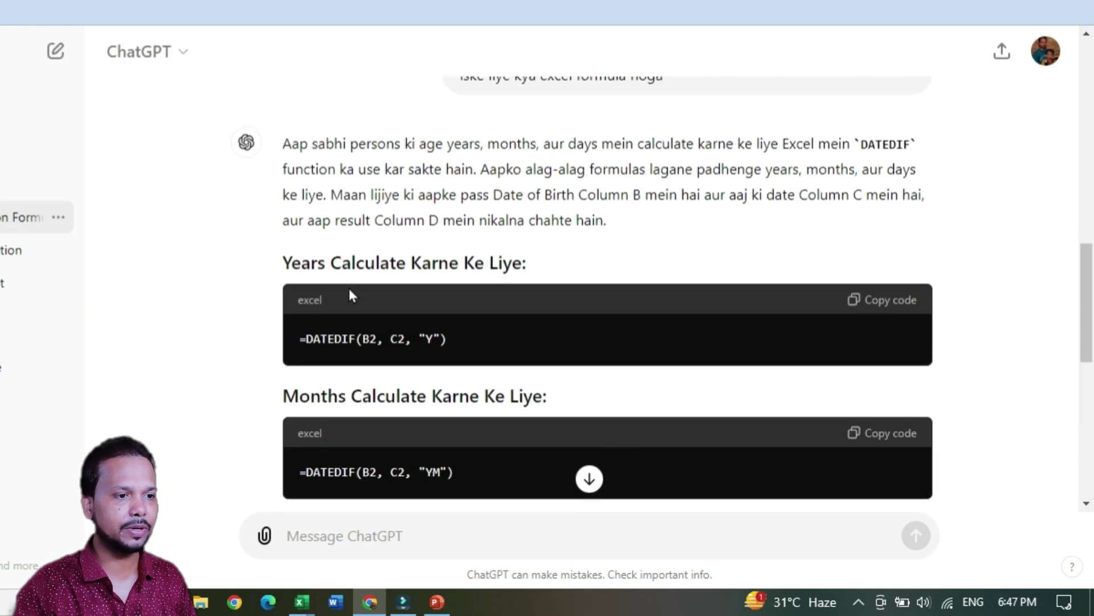
pyautogui.scroll(-4, 345, 409)
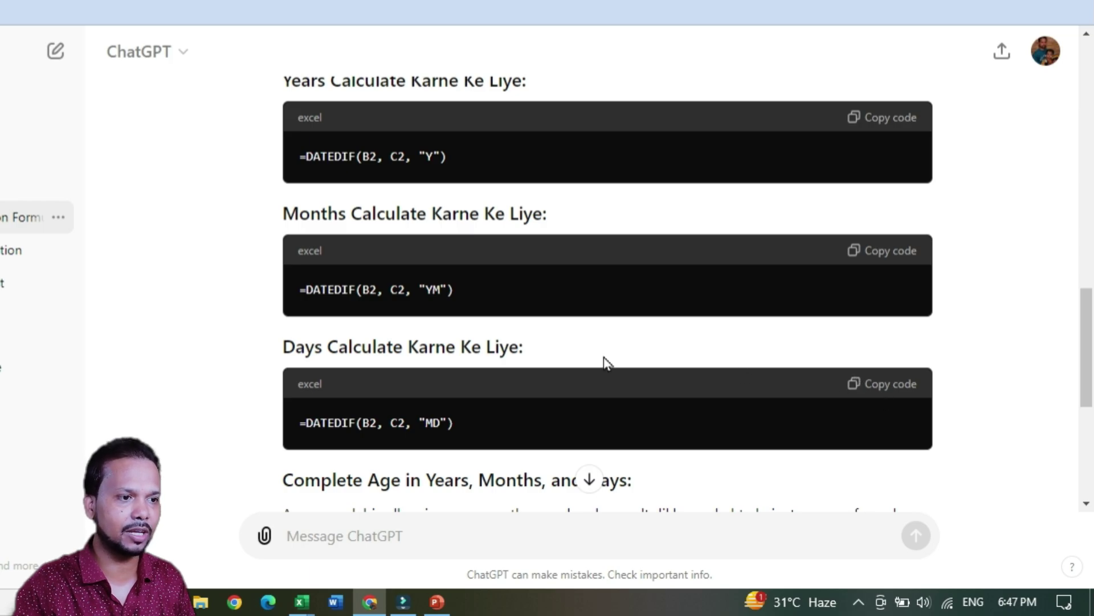
pyautogui.scroll(-5, 586, 357)
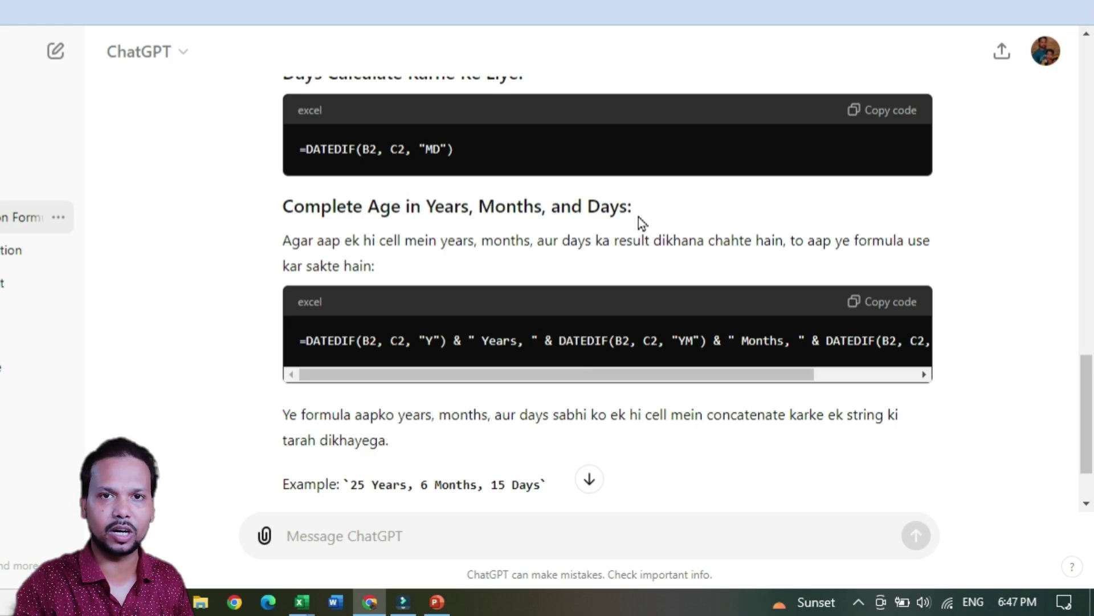
pyautogui.moveTo(336, 374); pyautogui.dragTo(312, 378)
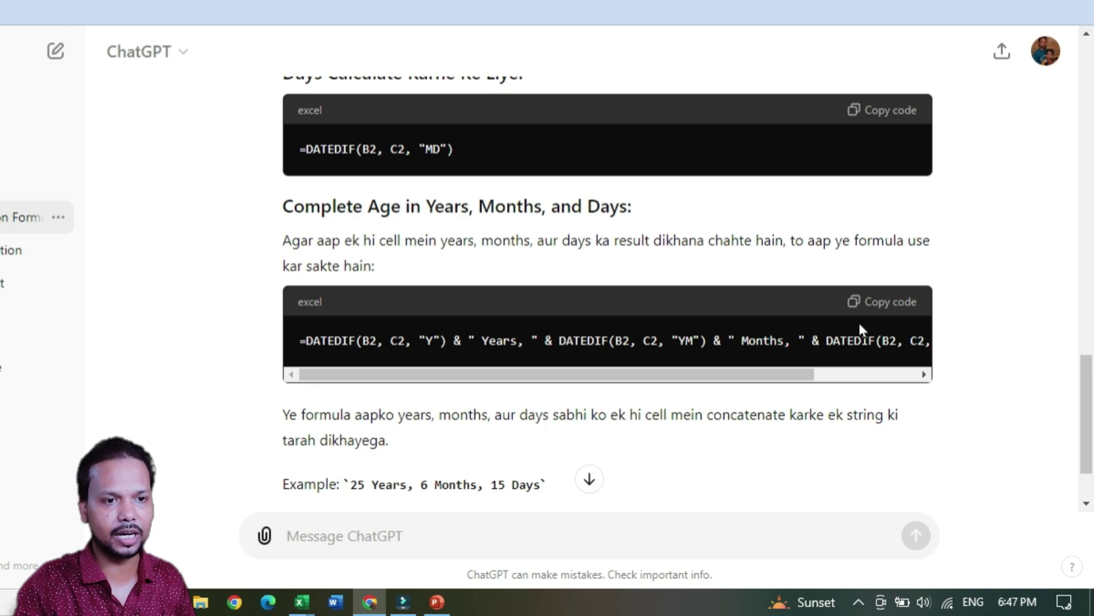
# - Copy ChatGPT's combined DATEDIF years, months and days formula into D2 of ChatGPT Practice File in Excel and fill it down to D5
pyautogui.click(875, 309)
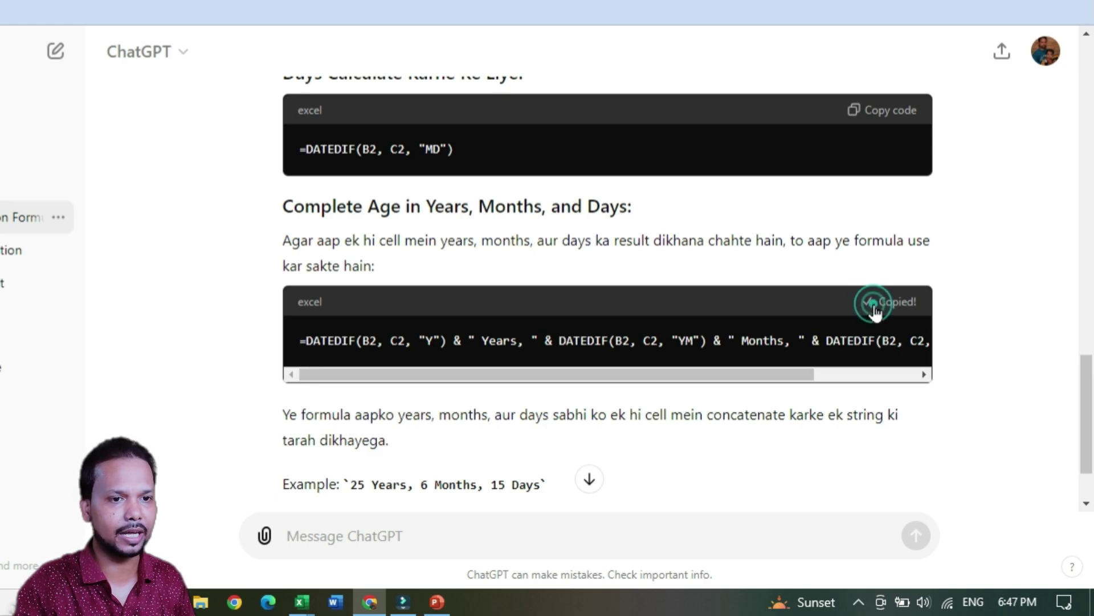
pyautogui.moveTo(392, 340); pyautogui.dragTo(951, 340)
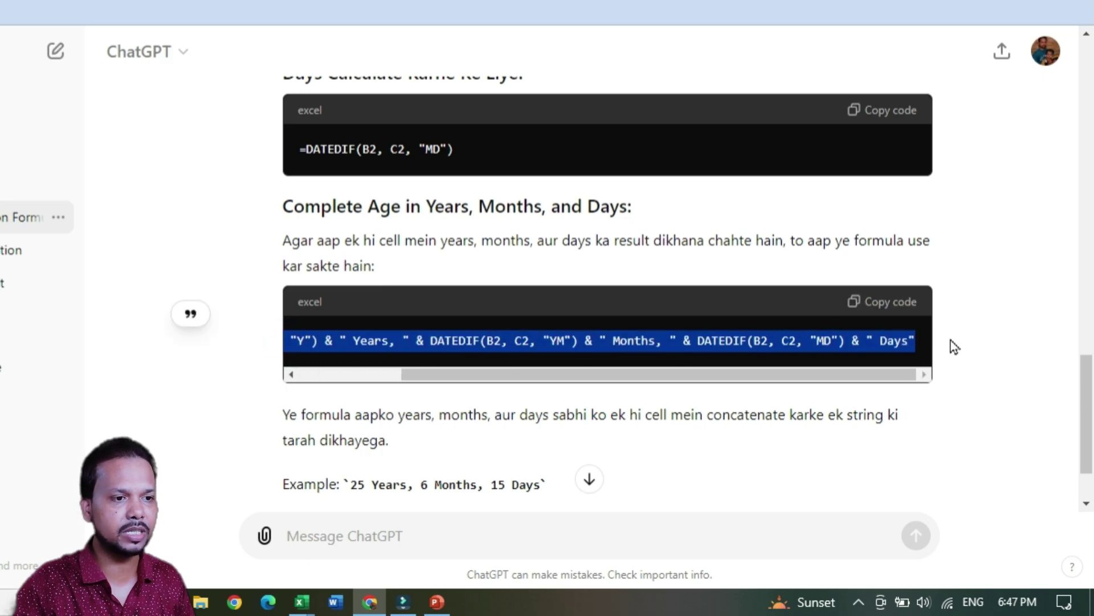
pyautogui.hotkey('alt', 'Tab')
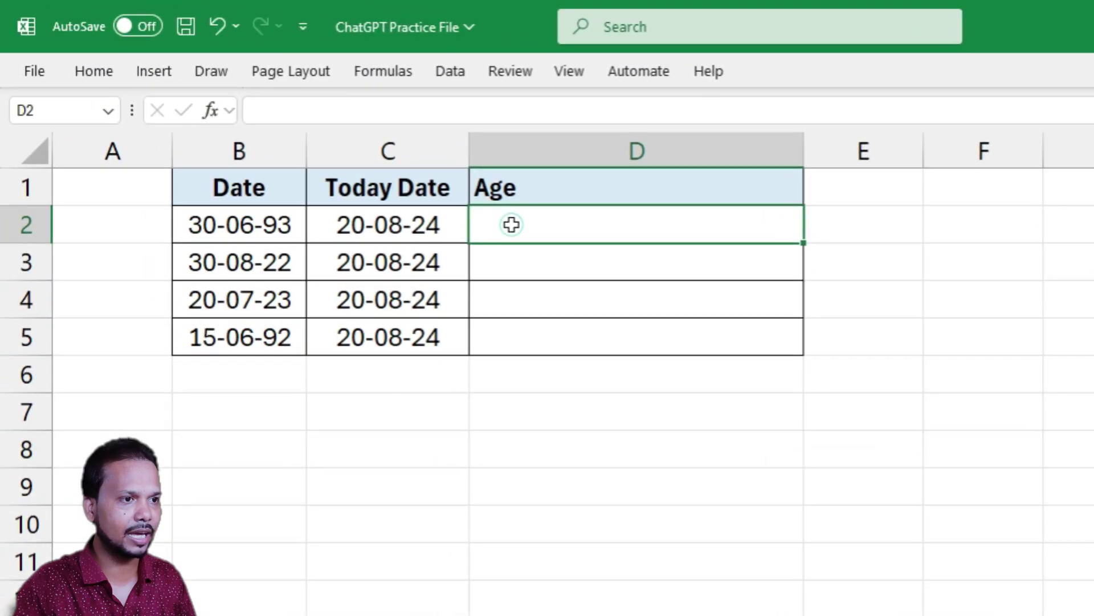
pyautogui.click(272, 101)
pyautogui.click(545, 228)
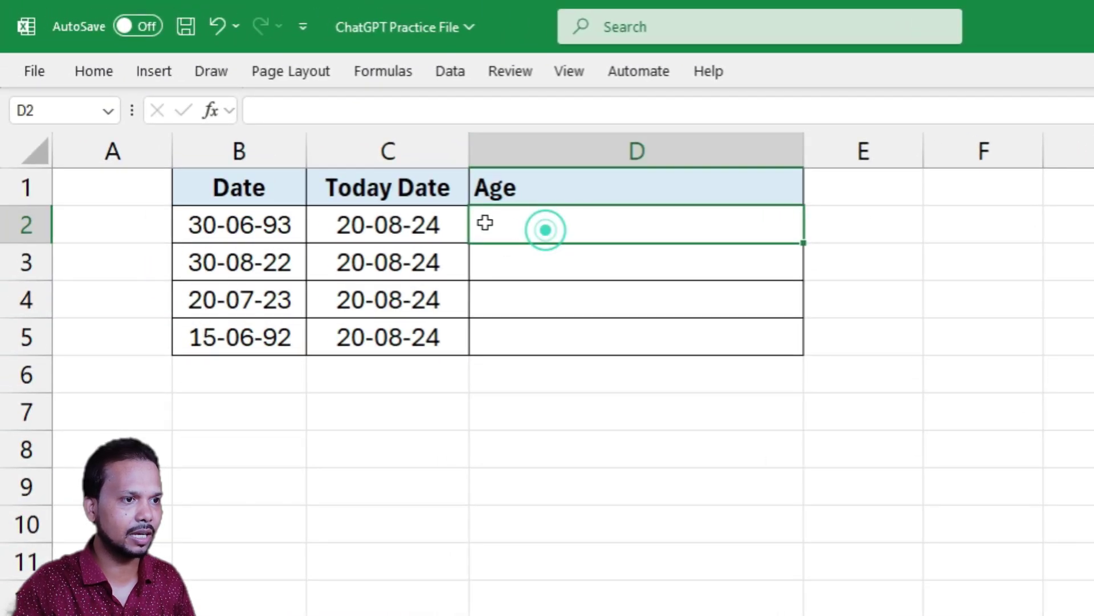
pyautogui.hotkey('ctrl', 'v')
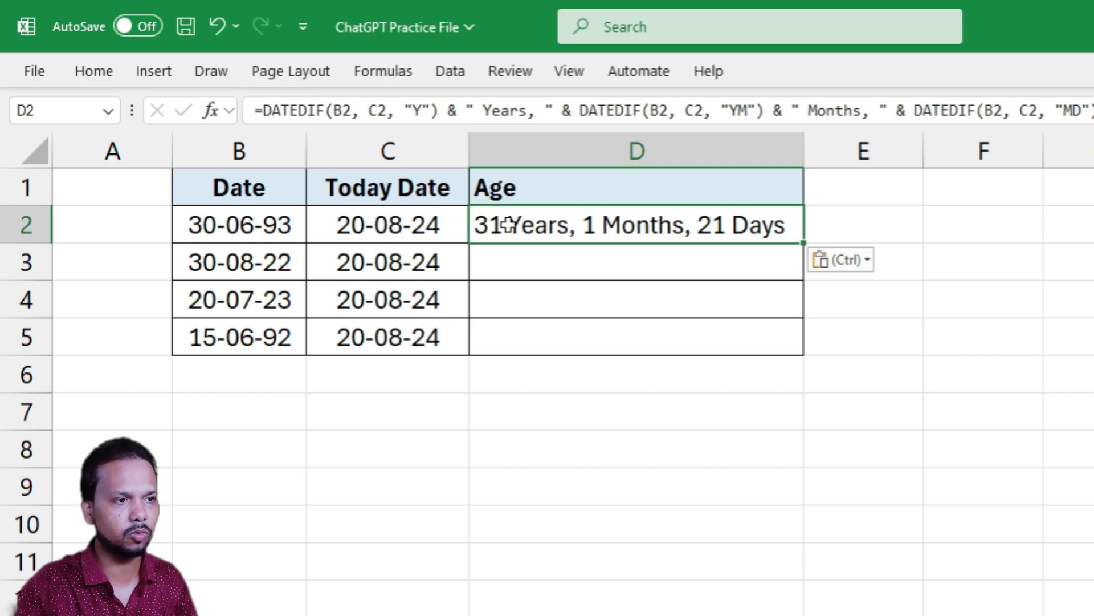
pyautogui.doubleClick(808, 243)
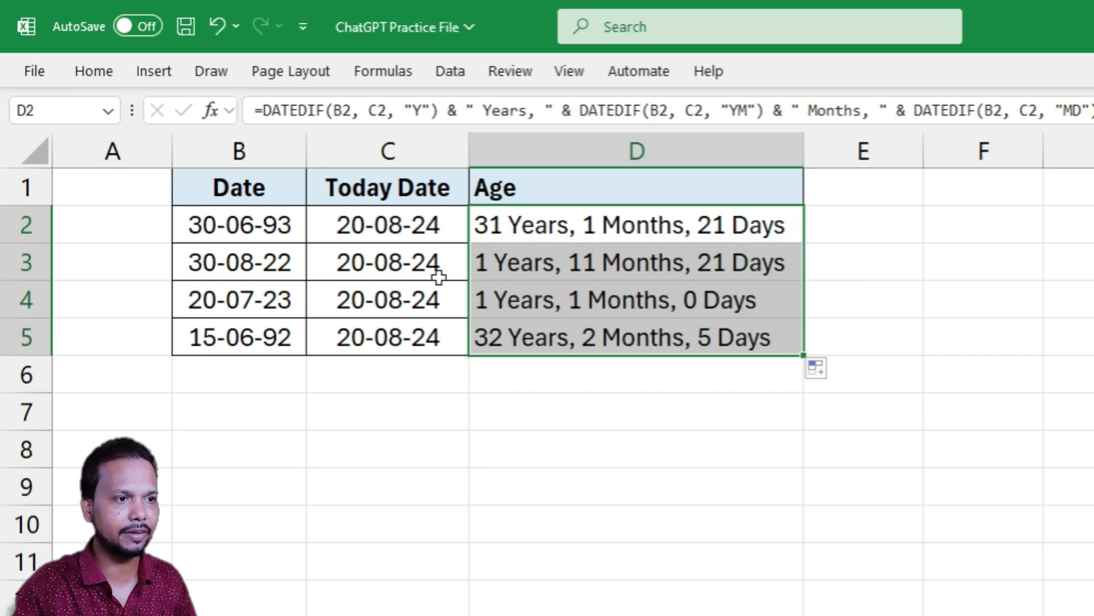
# - Inspect the filled age formulas in D3 and D4 and the date formula in C2
pyautogui.click(601, 265)
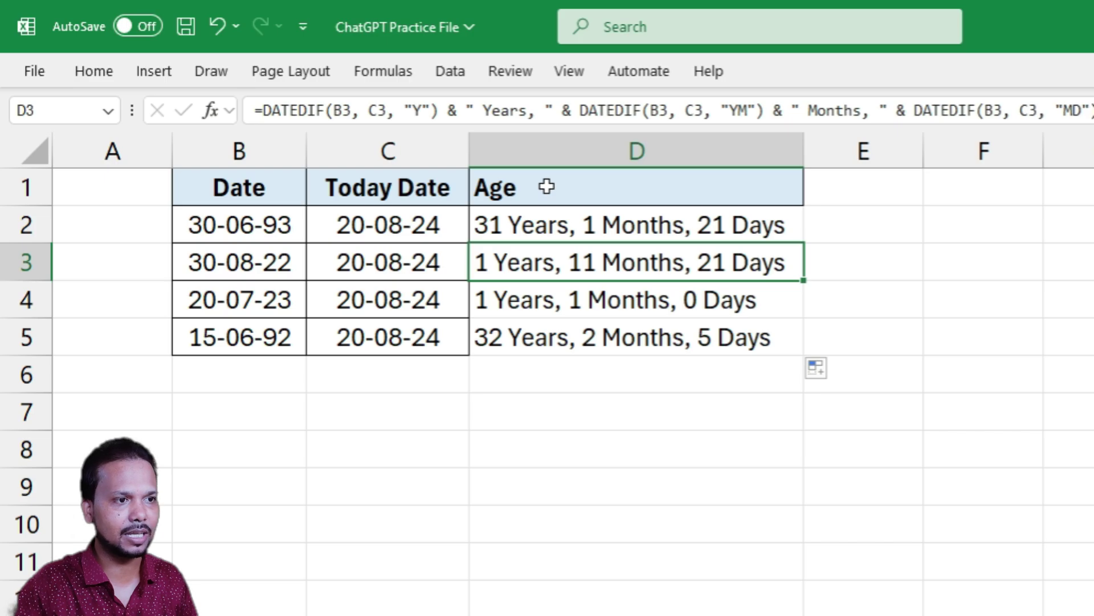
pyautogui.moveTo(547, 187); pyautogui.dragTo(559, 340)
pyautogui.click(579, 301)
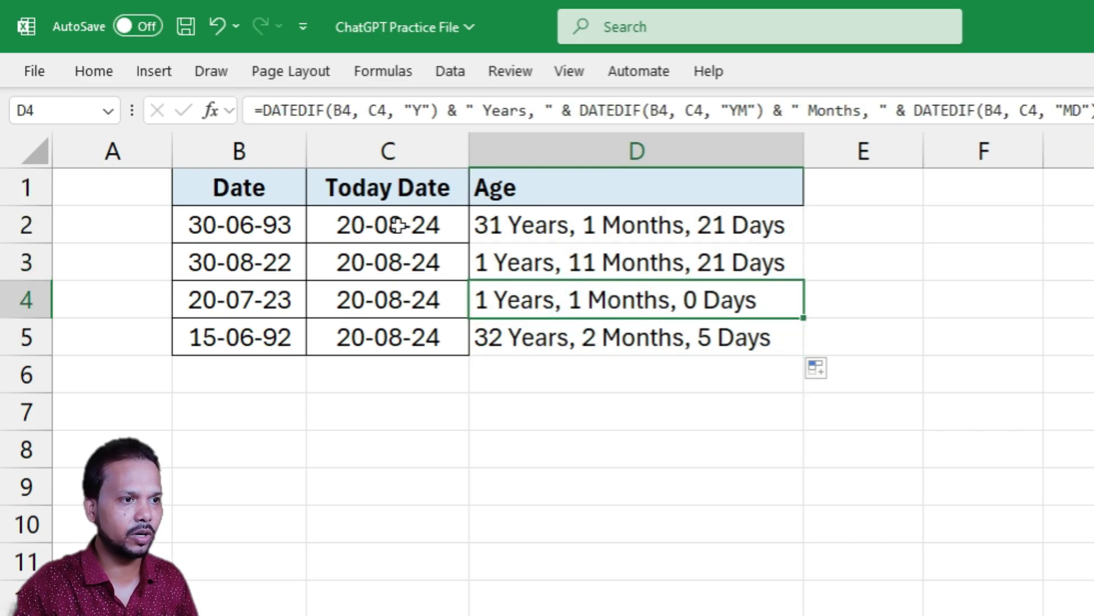
pyautogui.click(420, 224)
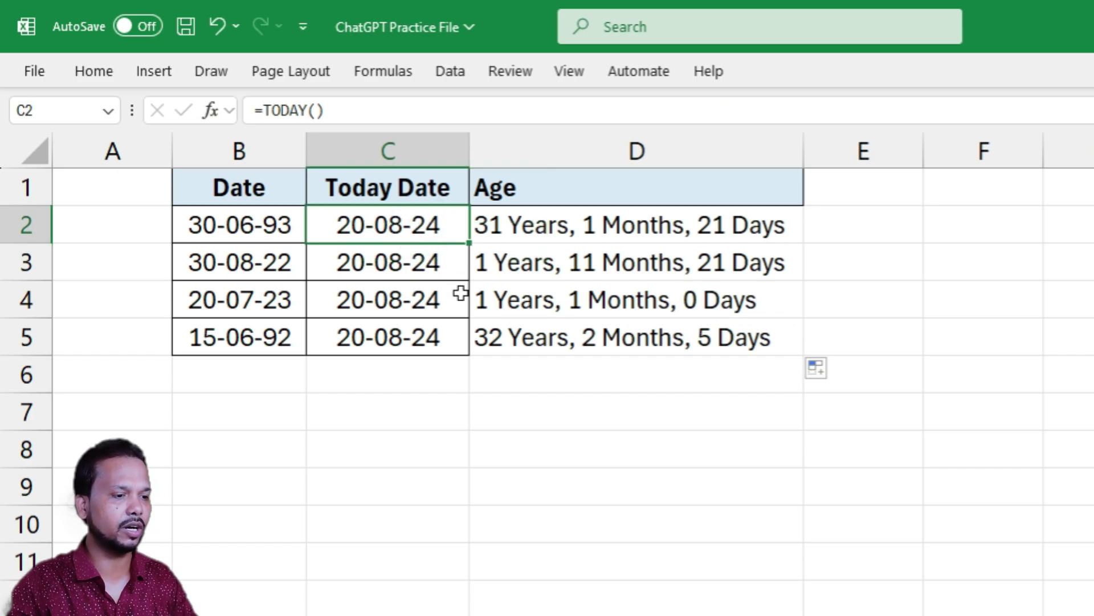
# - Clear the Today Date cells C2:C5, enter =TODAY() in C2 and fill it down to C5
pyautogui.moveTo(431, 224); pyautogui.dragTo(446, 333)
pyautogui.press('Delete')
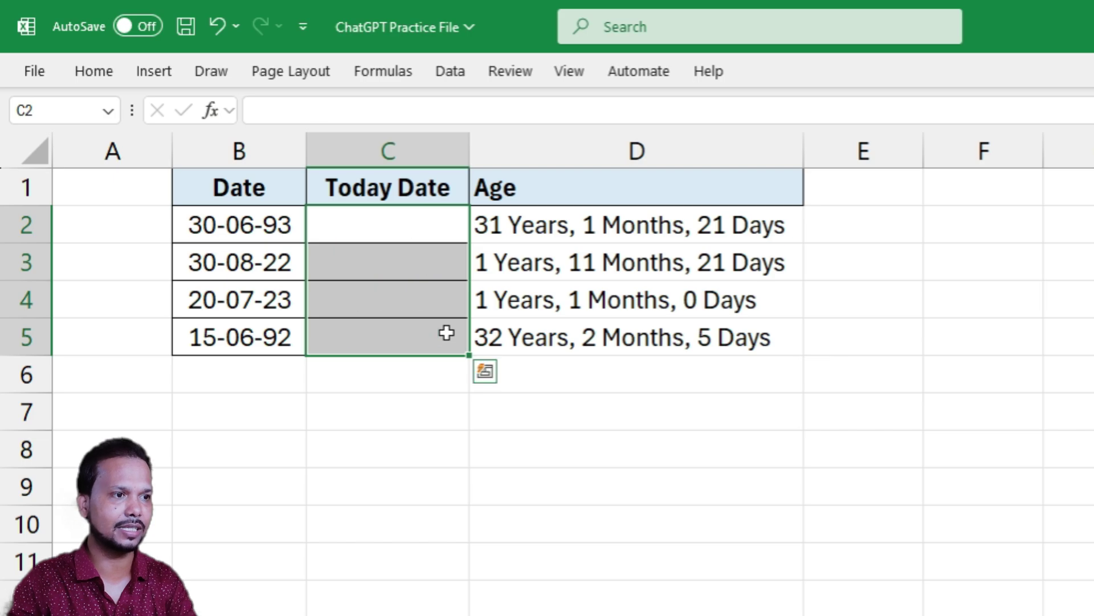
pyautogui.click(405, 228)
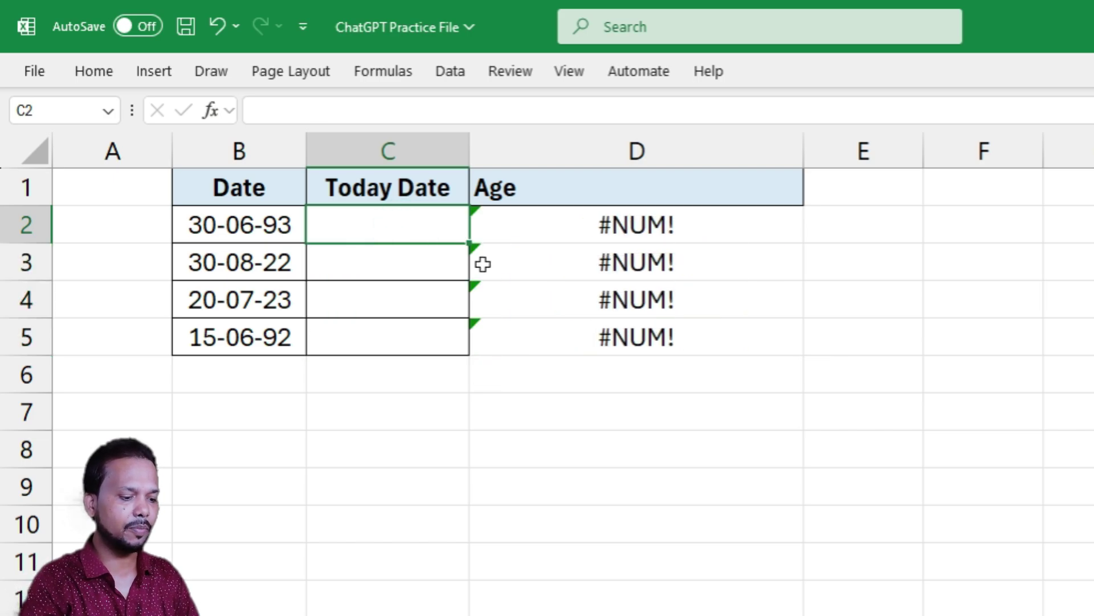
pyautogui.write('=to')
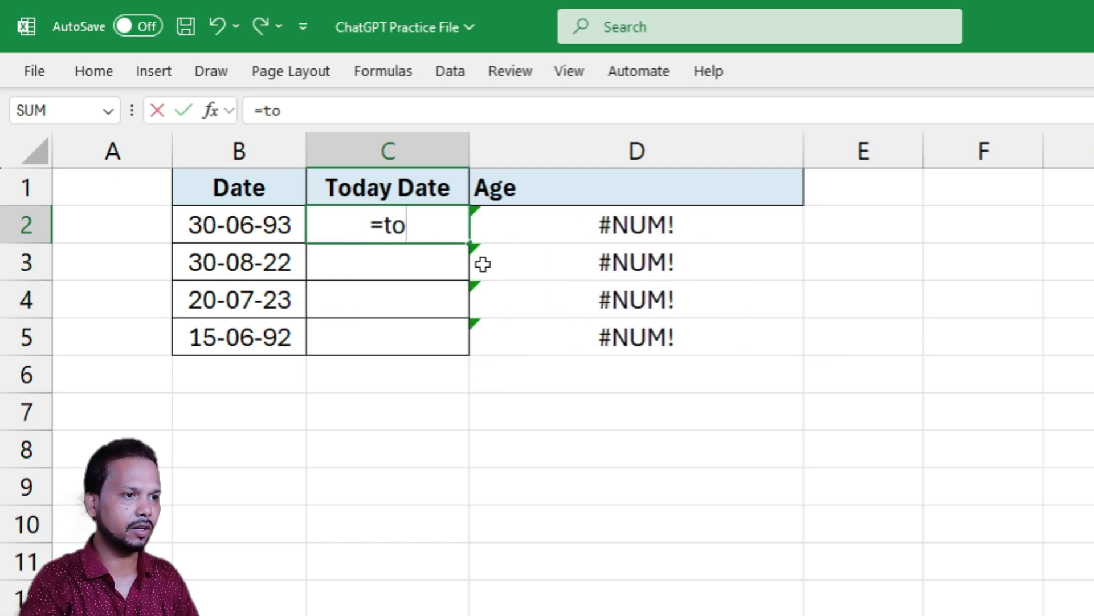
pyautogui.write('day()')
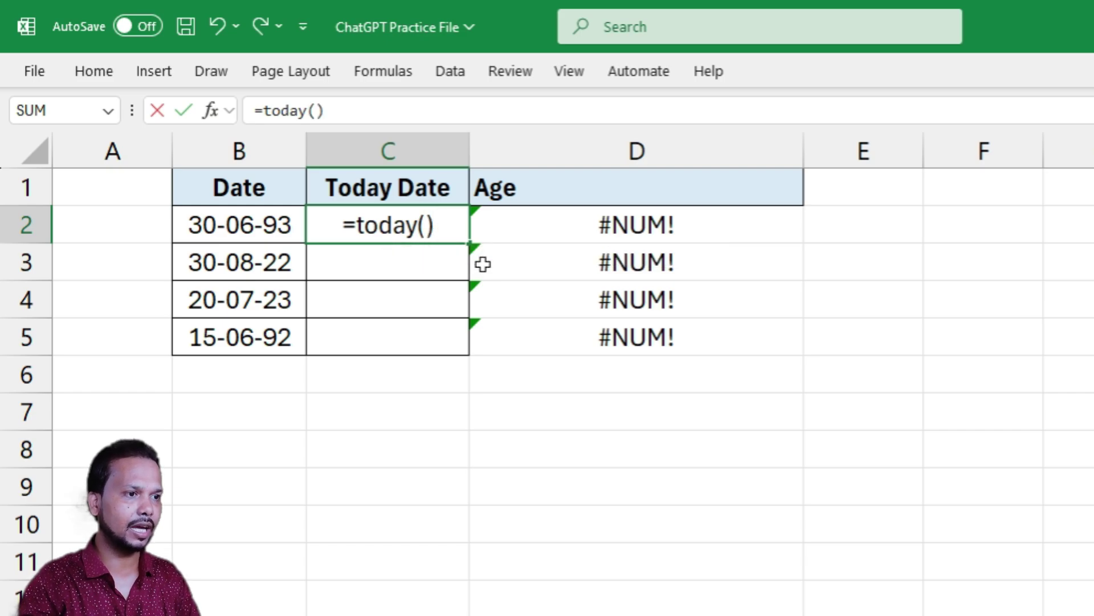
pyautogui.press('Return')
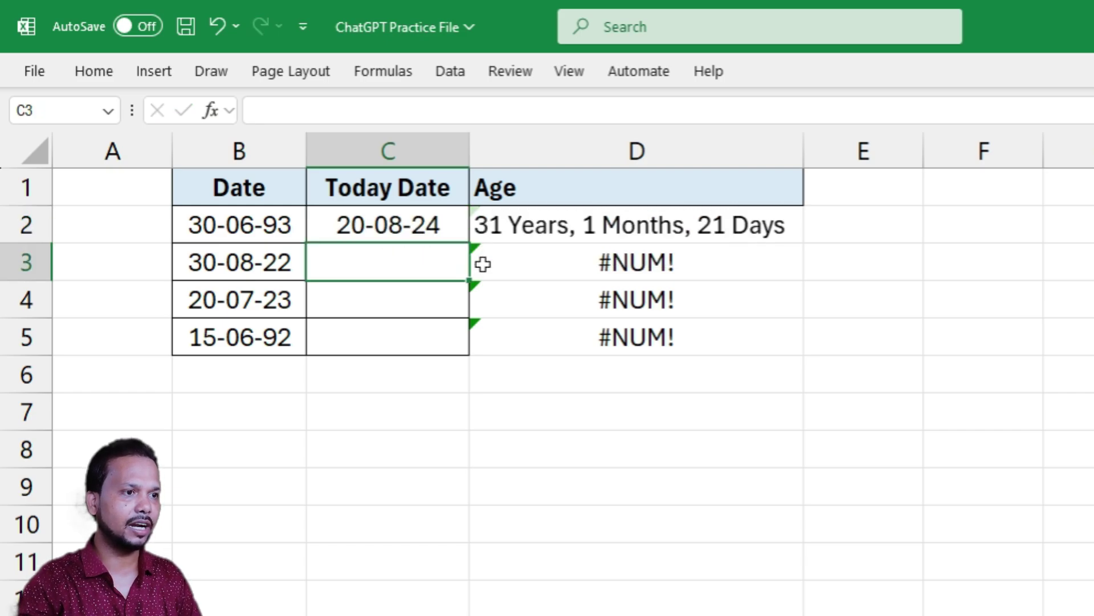
pyautogui.click(385, 224)
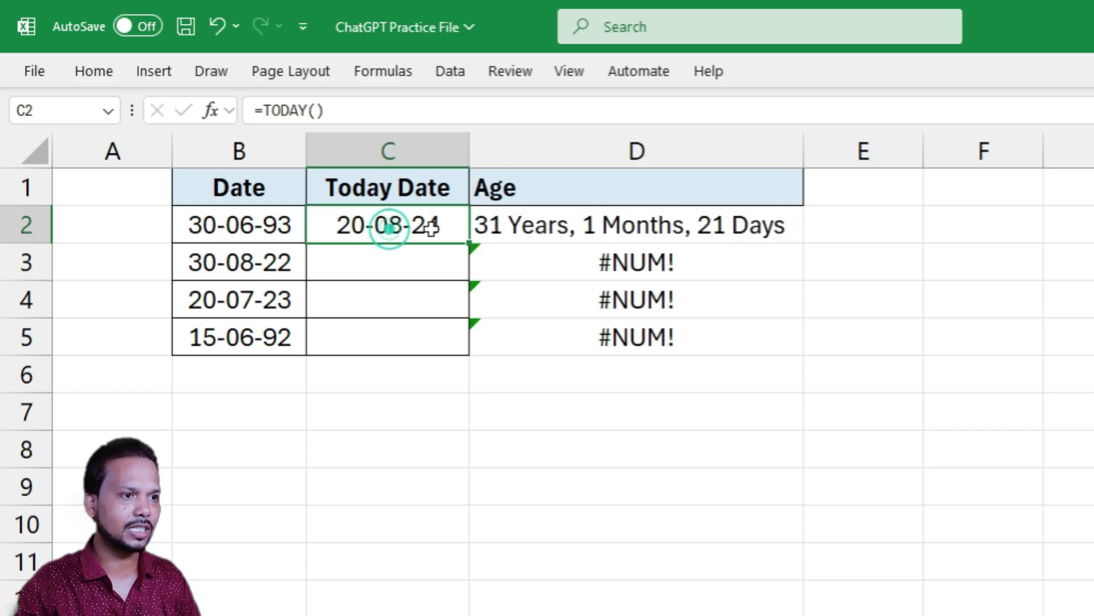
pyautogui.doubleClick(468, 247)
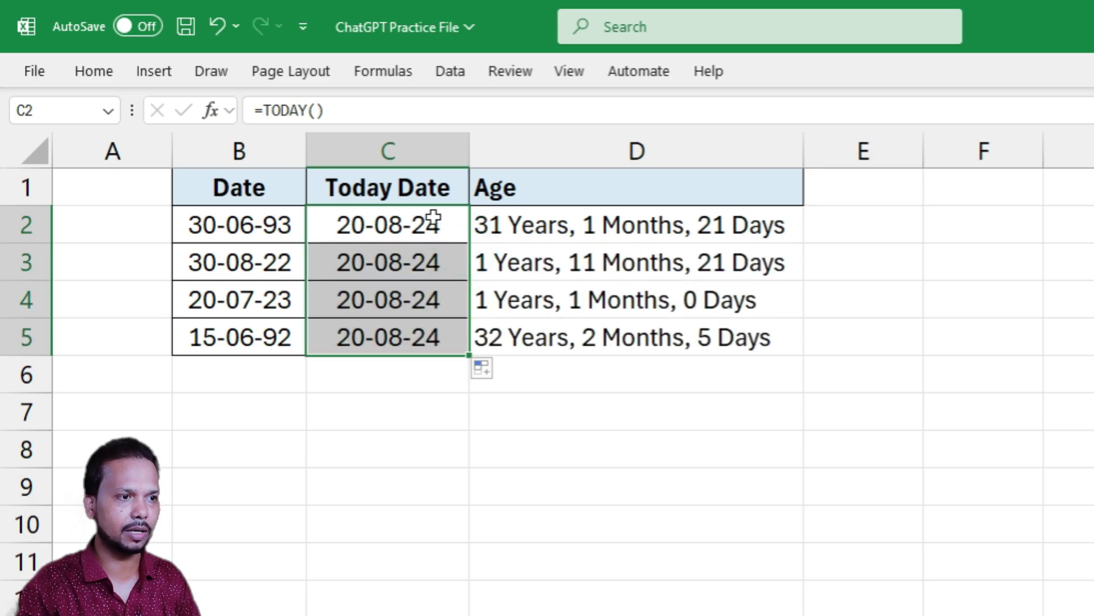
# - Check the formulas of the Today Date cells C2 and C3 and select C2:C5
pyautogui.click(446, 223)
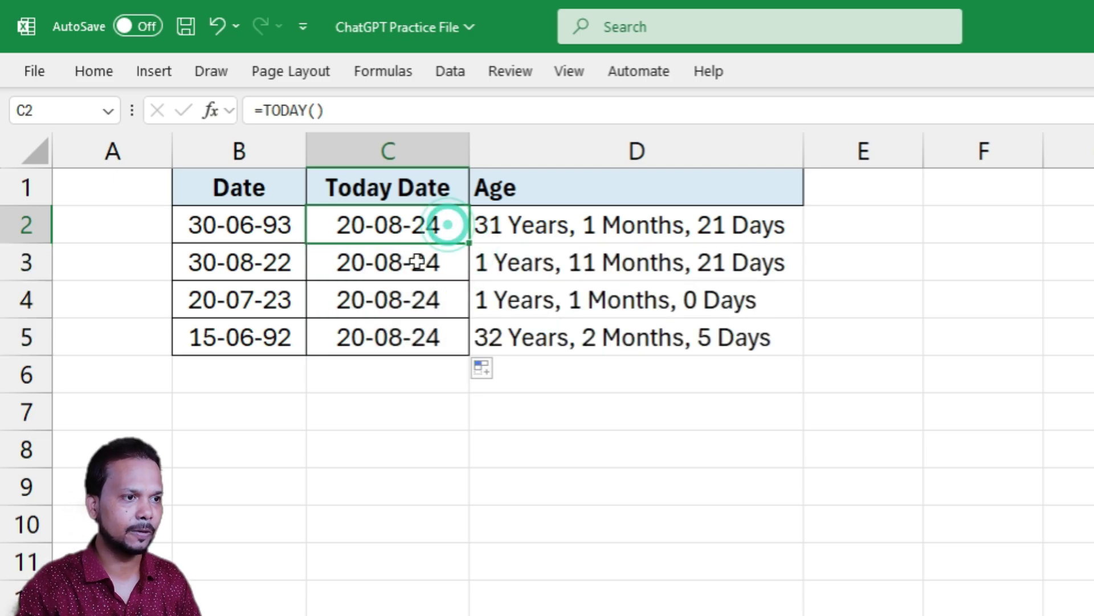
pyautogui.click(413, 257)
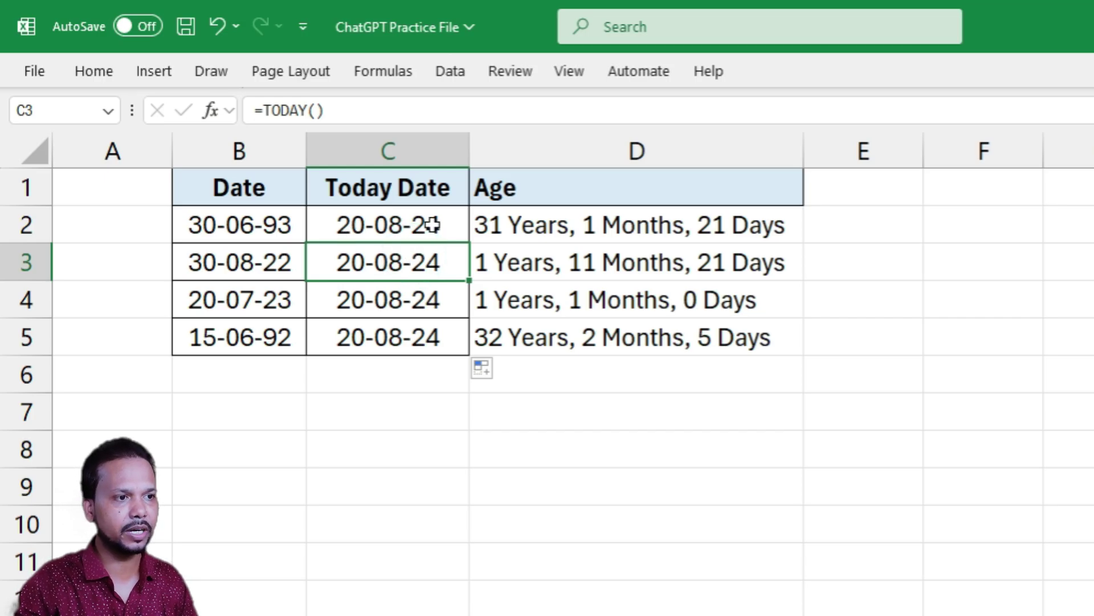
pyautogui.moveTo(442, 220); pyautogui.dragTo(430, 334)
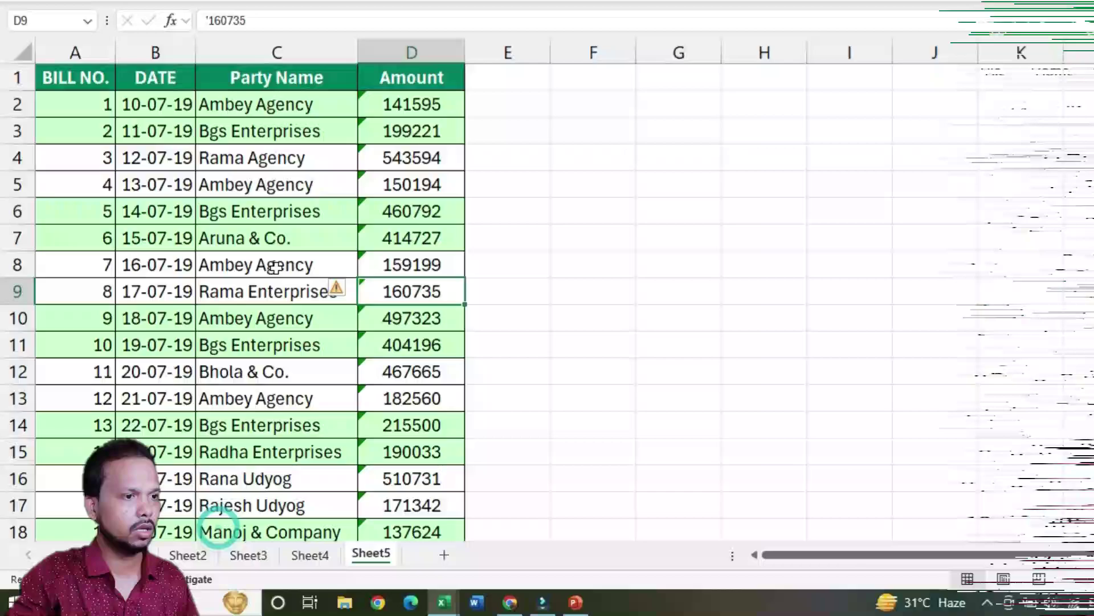
# - Switch to Sheet5 and select columns A to D to review the bill number, date, party name and amount data
pyautogui.click(287, 264)
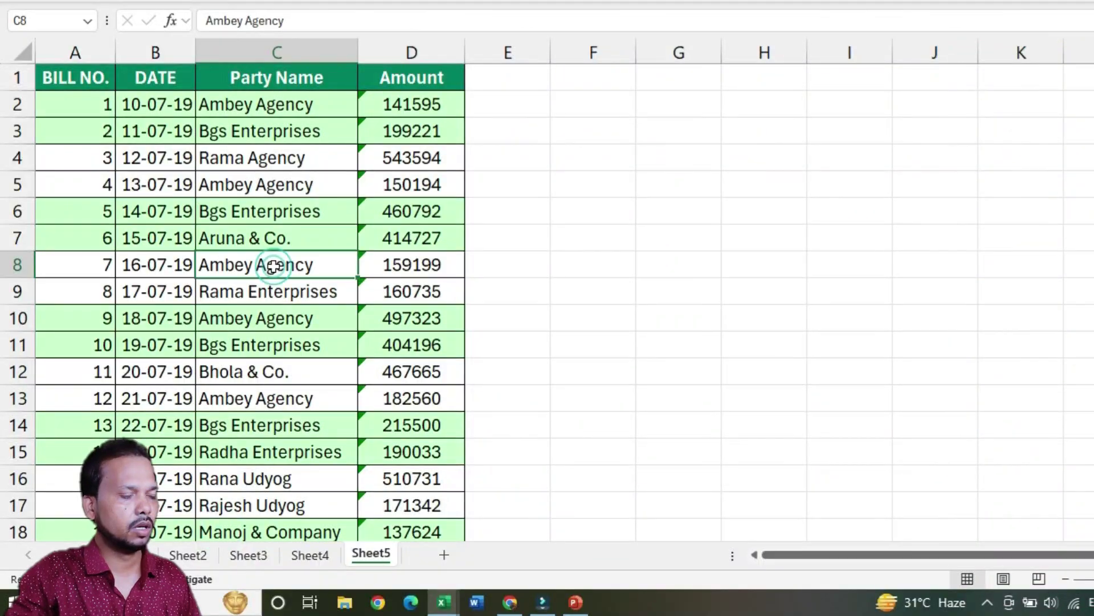
pyautogui.moveTo(83, 52); pyautogui.dragTo(450, 53)
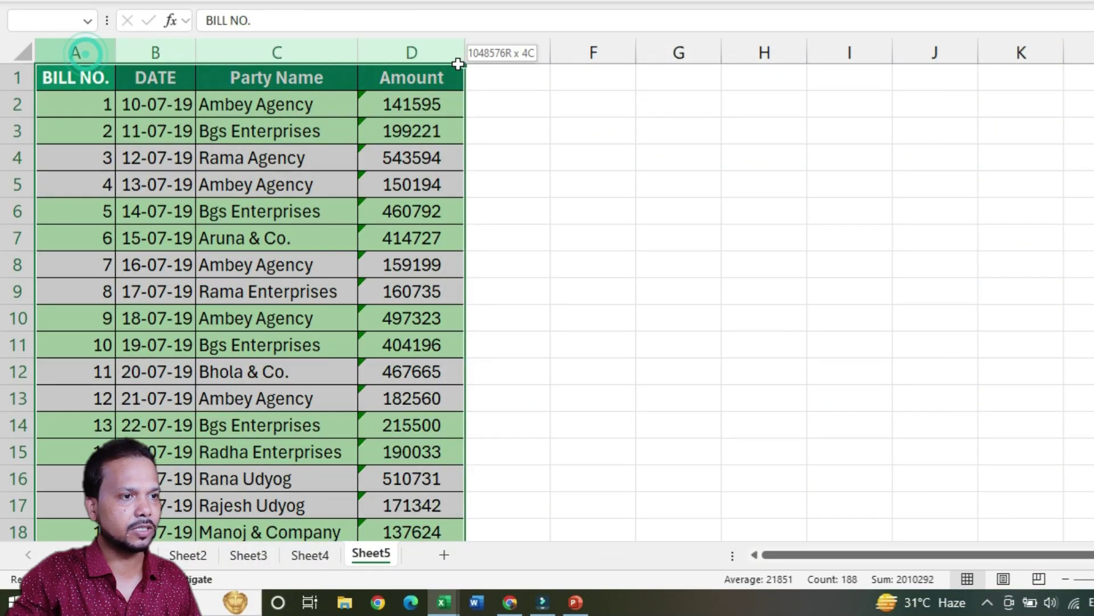
# - Inspect the Amount values in column D of Sheet5, checking how D2 and D9 are stored and selecting the amounts from D2 down
pyautogui.click(388, 131)
pyautogui.click(425, 50)
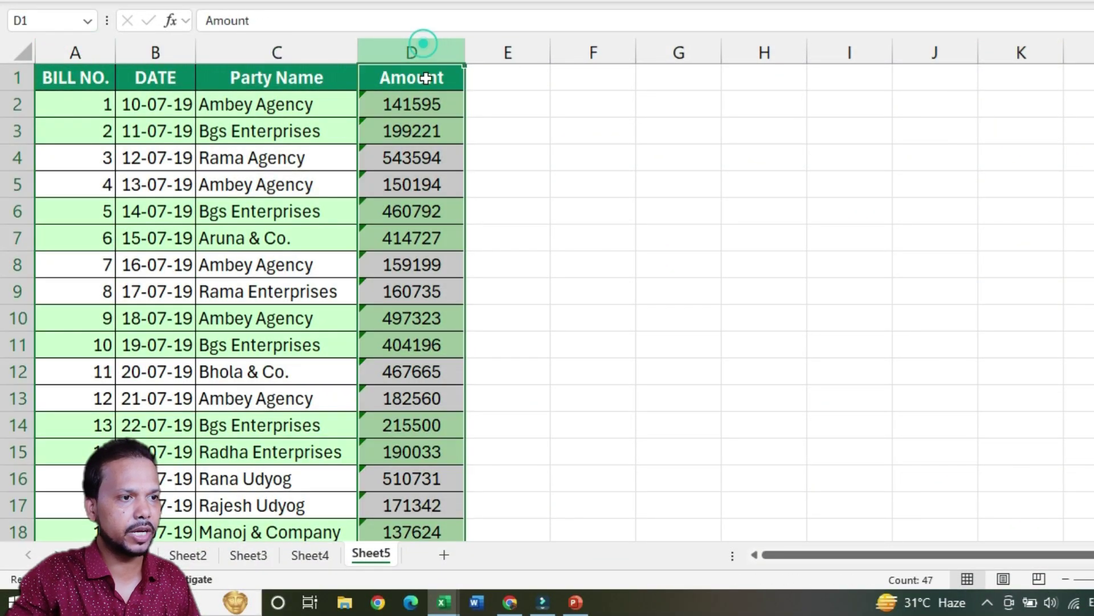
pyautogui.click(422, 106)
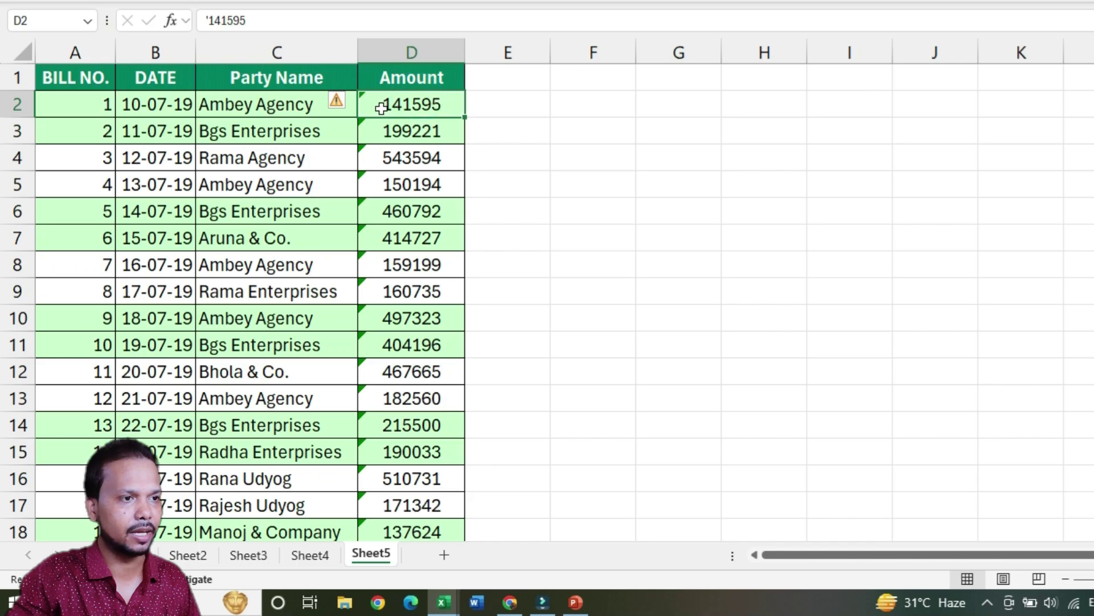
pyautogui.moveTo(429, 103); pyautogui.dragTo(435, 456)
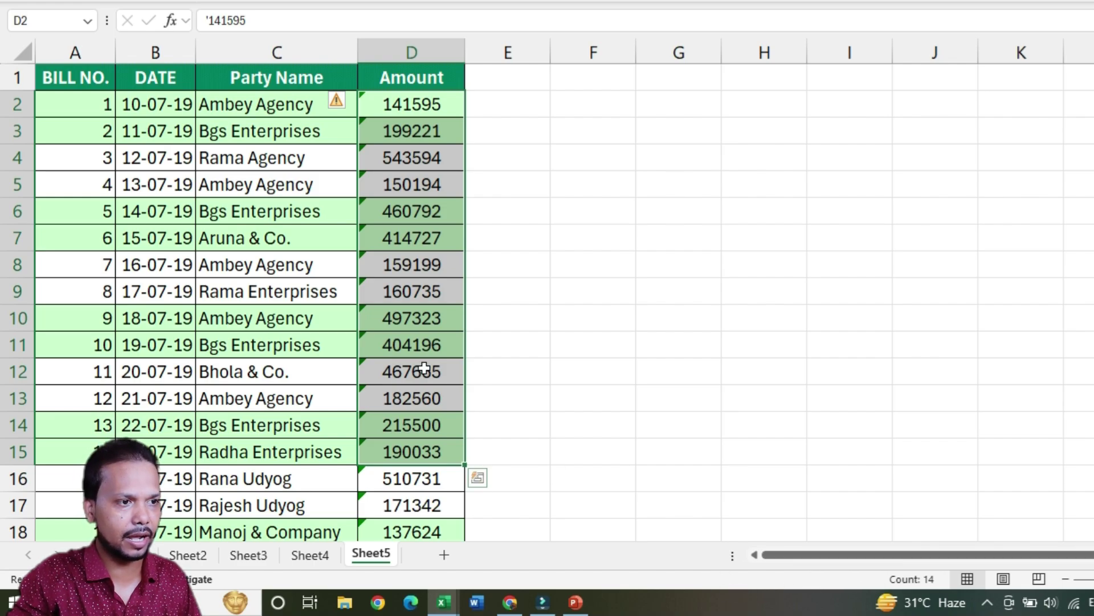
pyautogui.click(401, 285)
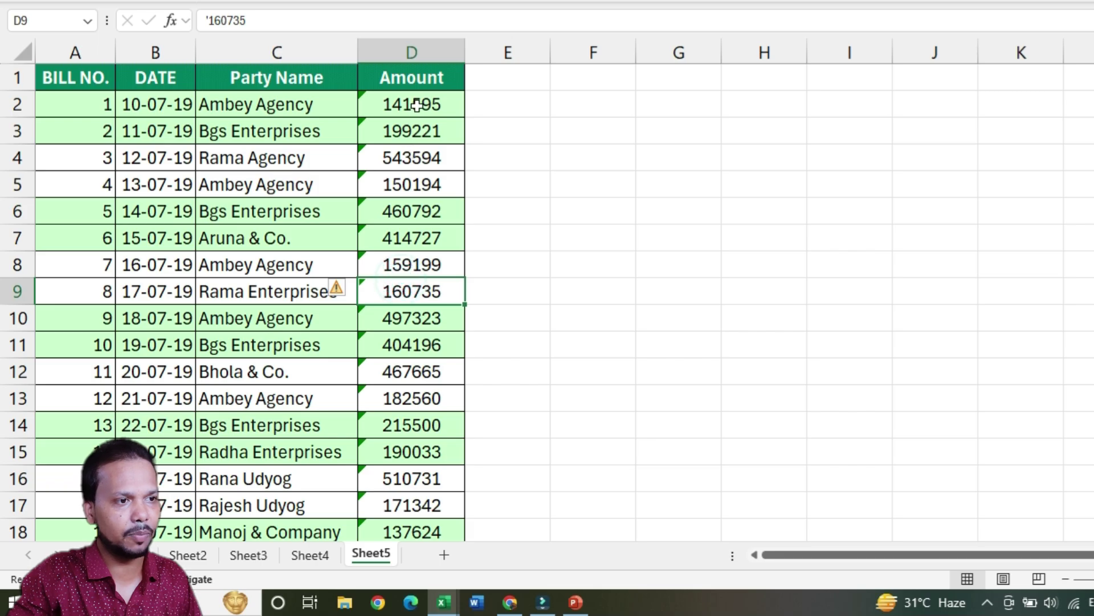
pyautogui.moveTo(411, 105); pyautogui.dragTo(428, 451)
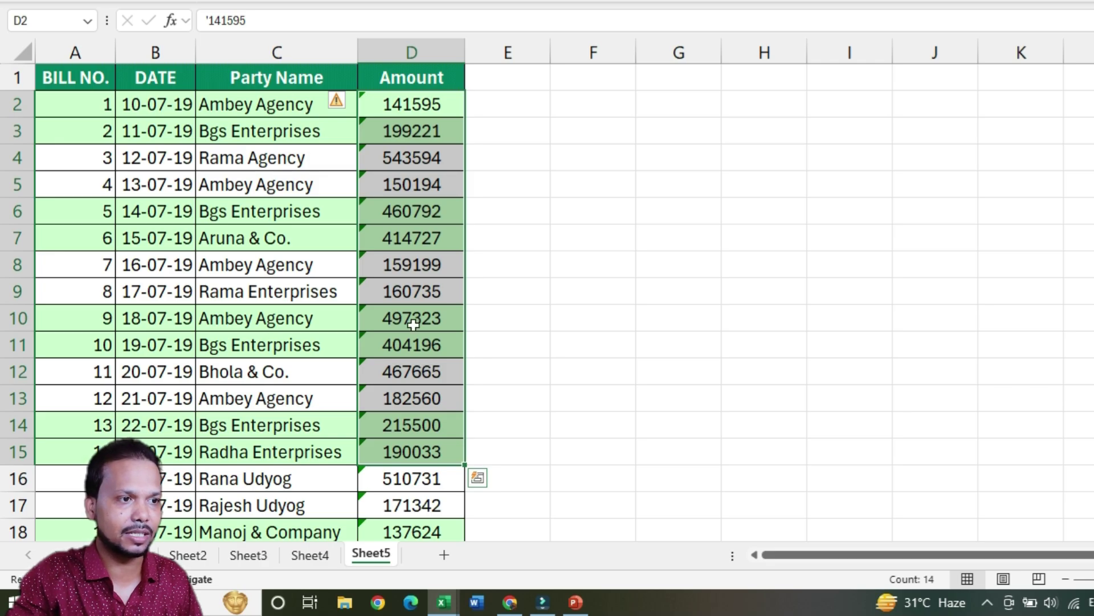
pyautogui.click(401, 292)
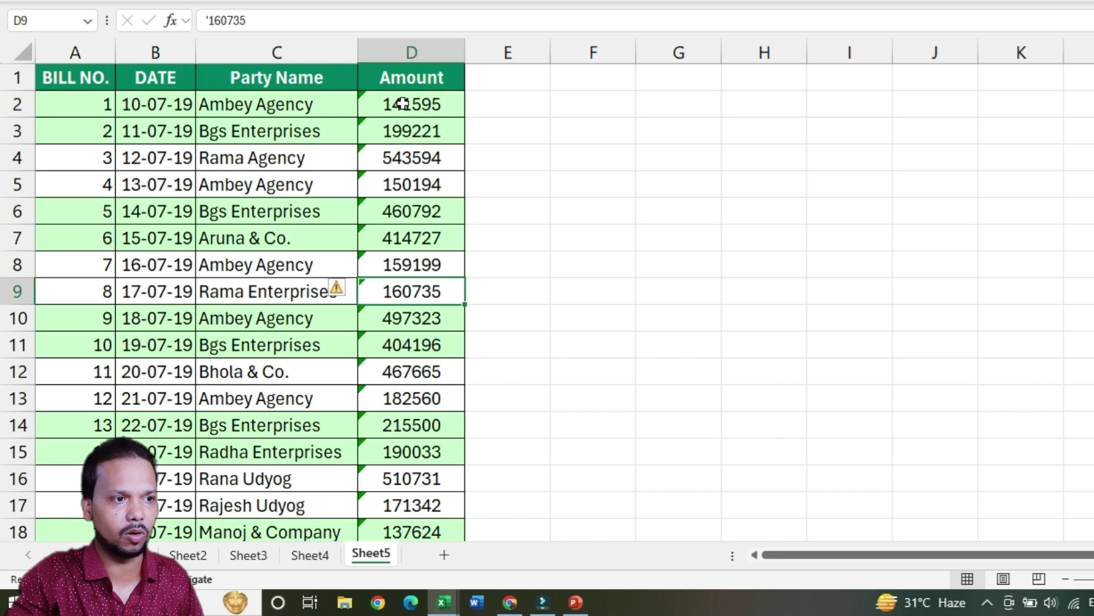
pyautogui.moveTo(396, 95); pyautogui.dragTo(411, 482)
pyautogui.click(404, 370)
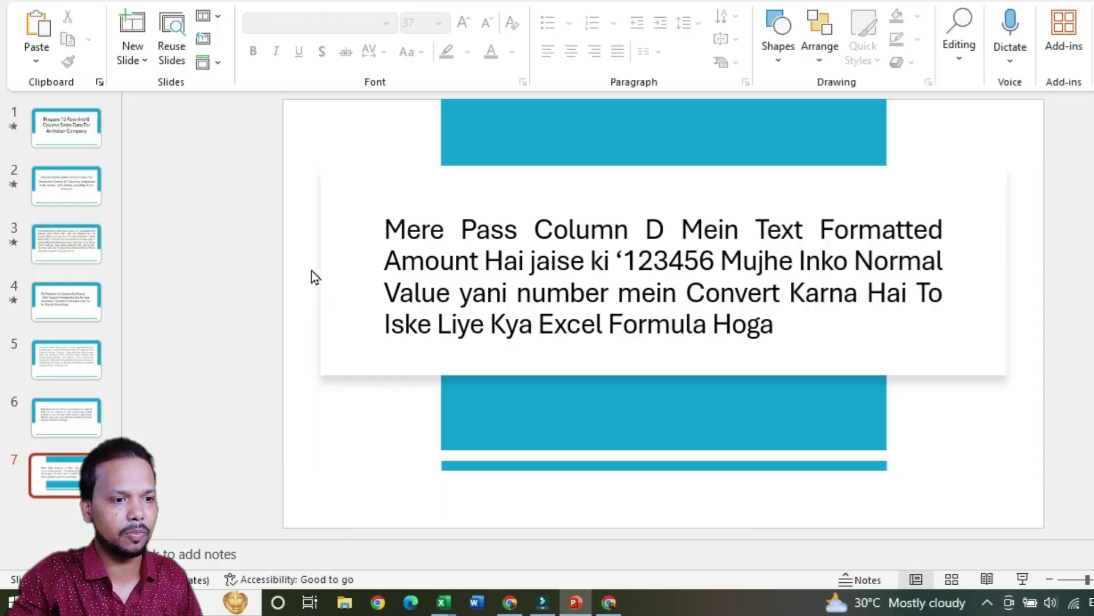
# - Switch to PowerPoint and insert the word "format" after "number" in the slide 7 prompt
pyautogui.click(303, 261)
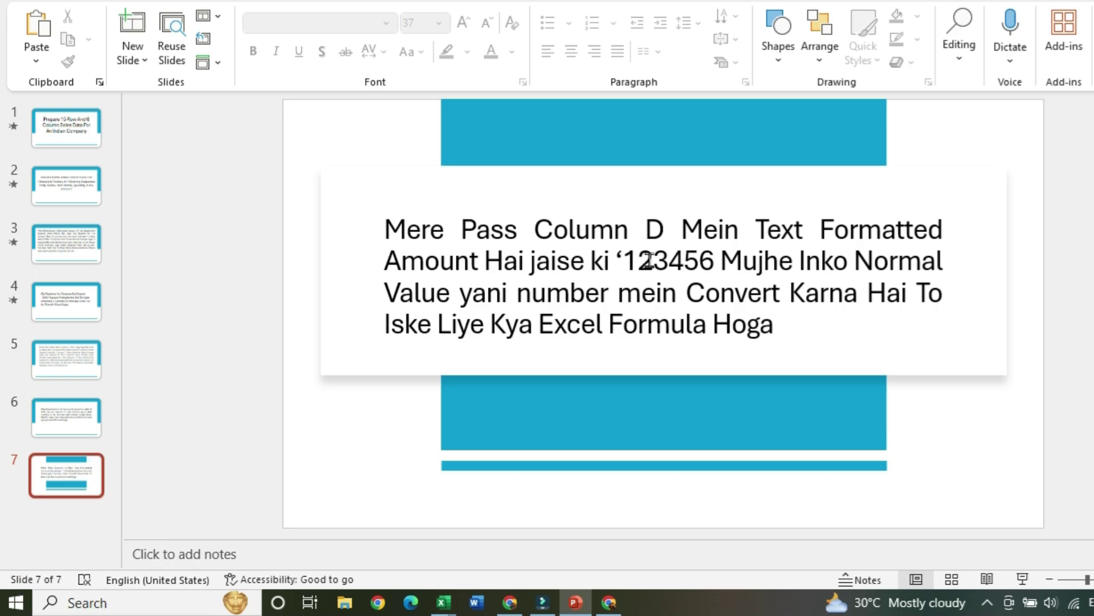
pyautogui.click(304, 258)
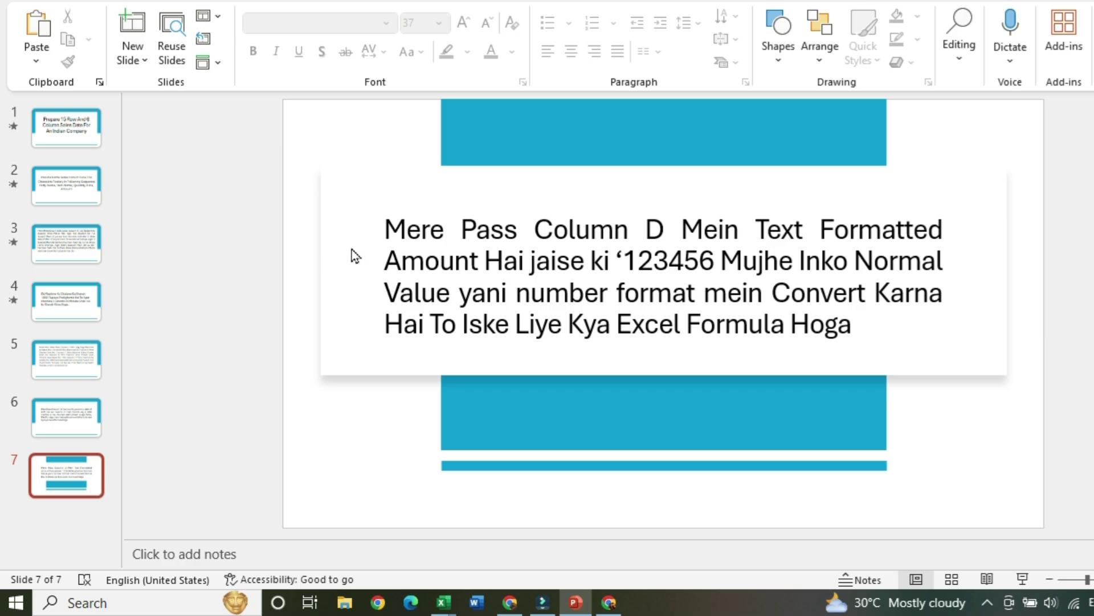
pyautogui.click(417, 229)
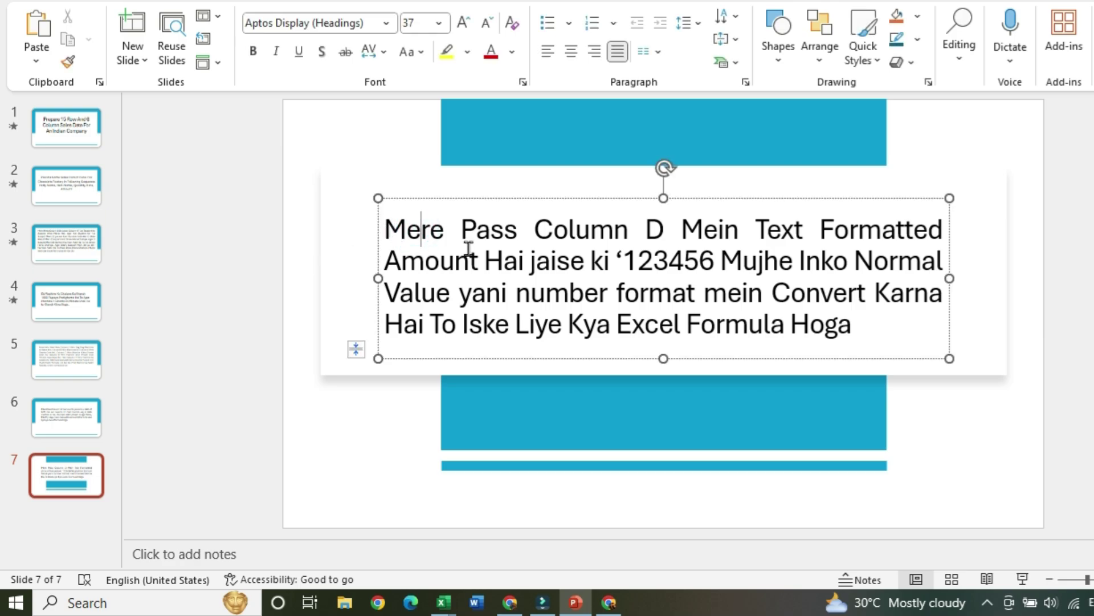
pyautogui.click(340, 248)
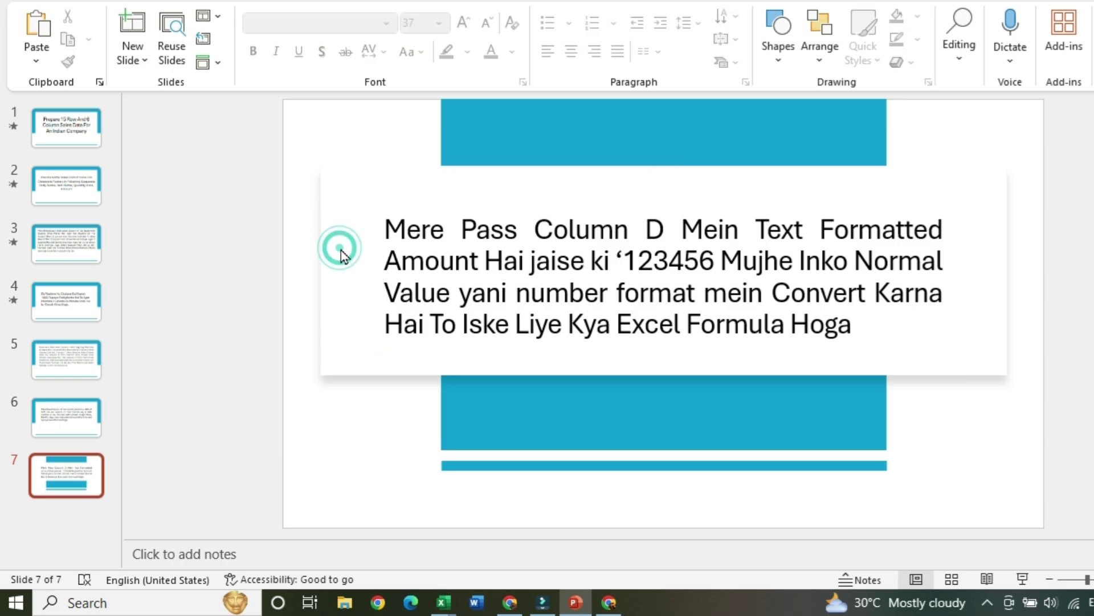
# - Switch to ChatGPT and send the slide 7 prompt asking for an Excel formula converting column D's text-formatted amounts like '123456 to number format
pyautogui.hotkey('alt', 'Tab')
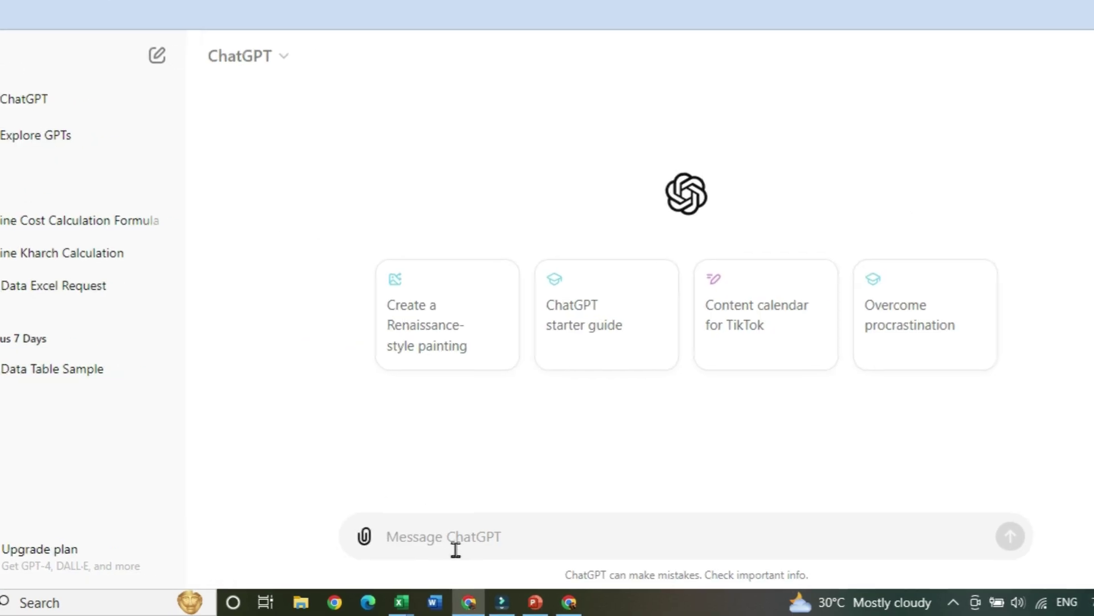
pyautogui.click(498, 548)
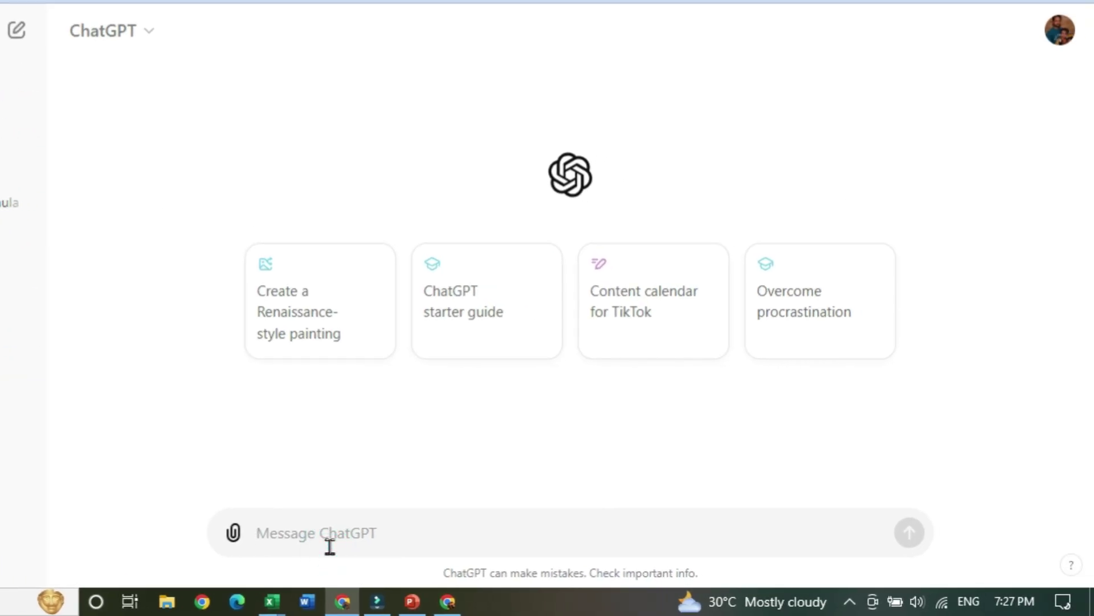
pyautogui.write("Mere Pass Column D Mein Text Formatted Amount Hai jaise ki '123456 Mujhe Inko Normal Value yani number format mein Convert Karna Hai To Iske Liye Kya Excel Formula Hoga")
pyautogui.press('Return')
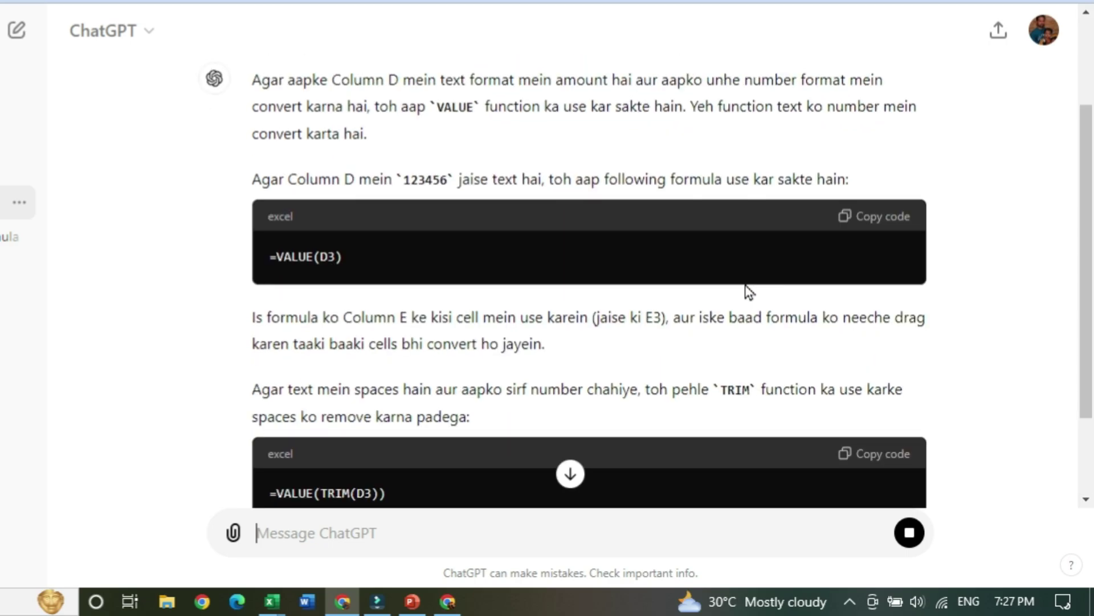
# - Read ChatGPT's explanation of the VALUE and TRIM formulas and copy the =VALUE(D3) formula
pyautogui.scroll(5, 719, 307)
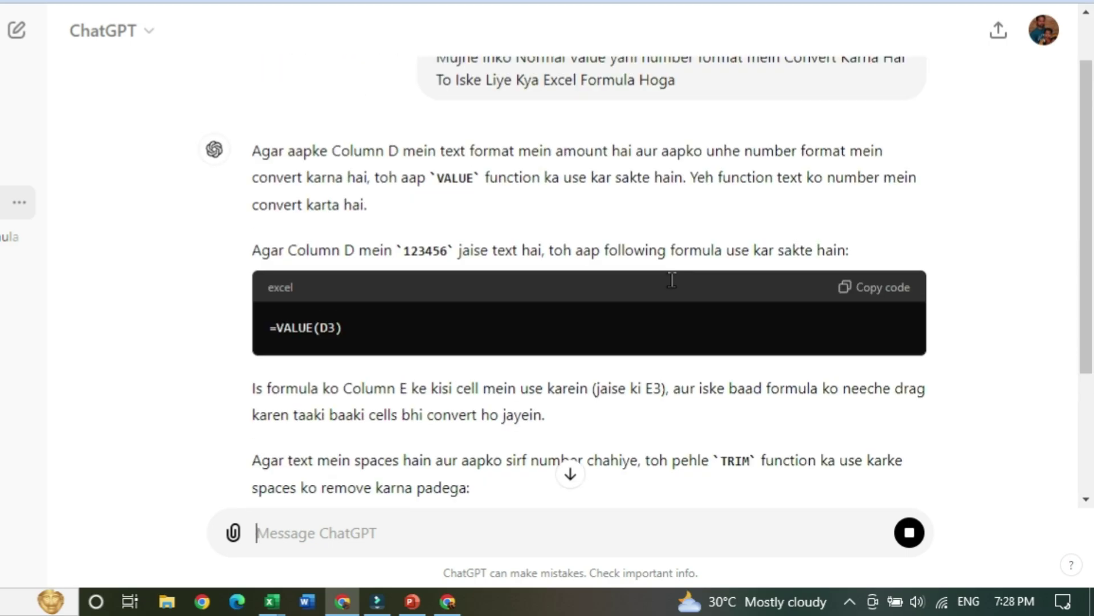
pyautogui.scroll(-2, 700, 307)
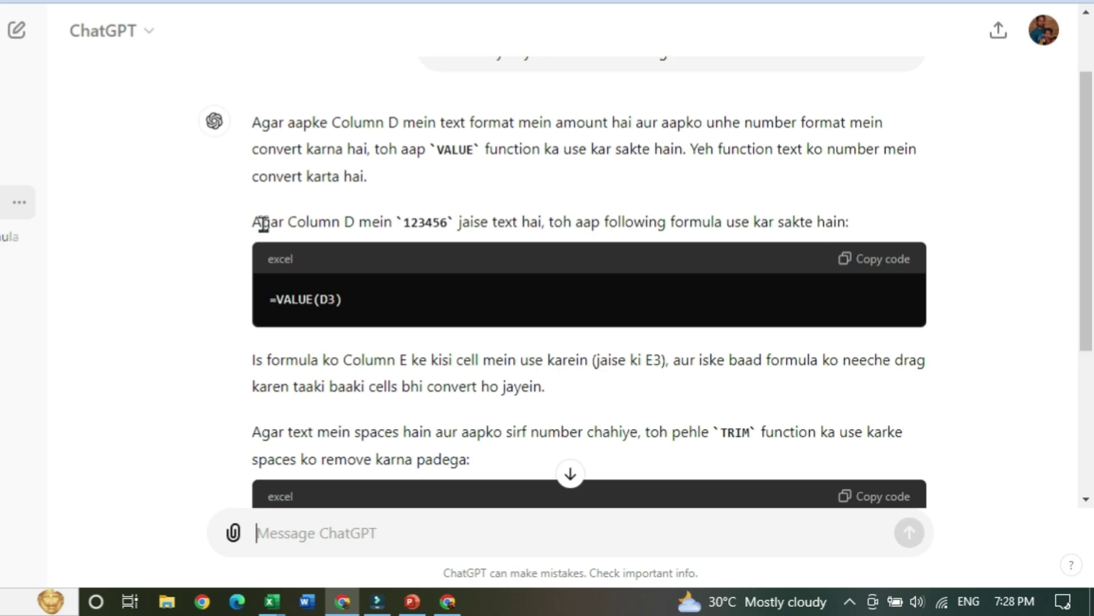
pyautogui.scroll(-3, 603, 328)
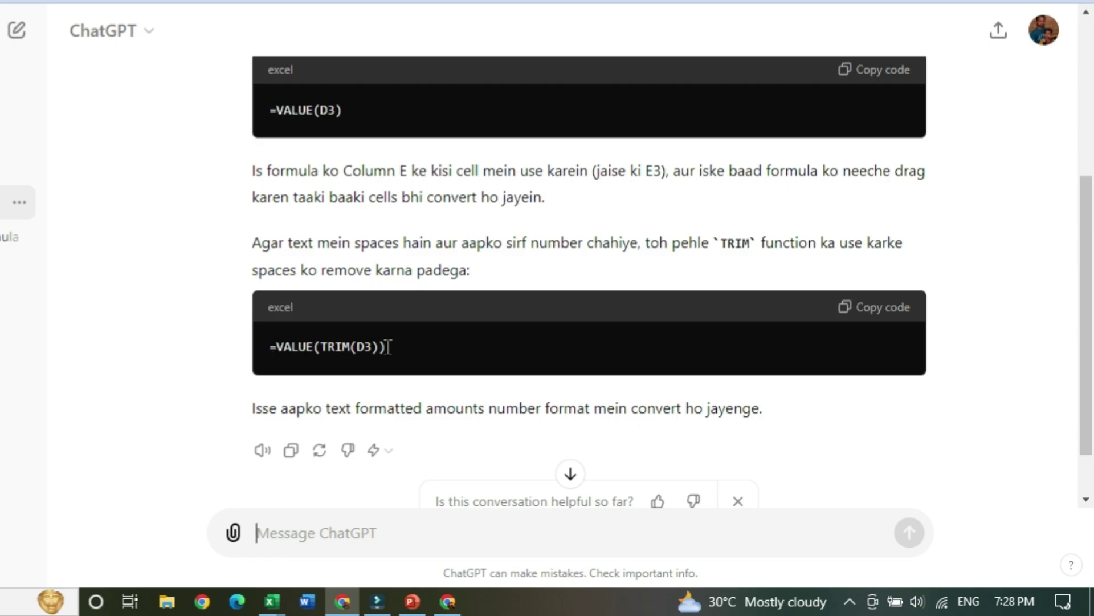
pyautogui.scroll(2, 640, 228)
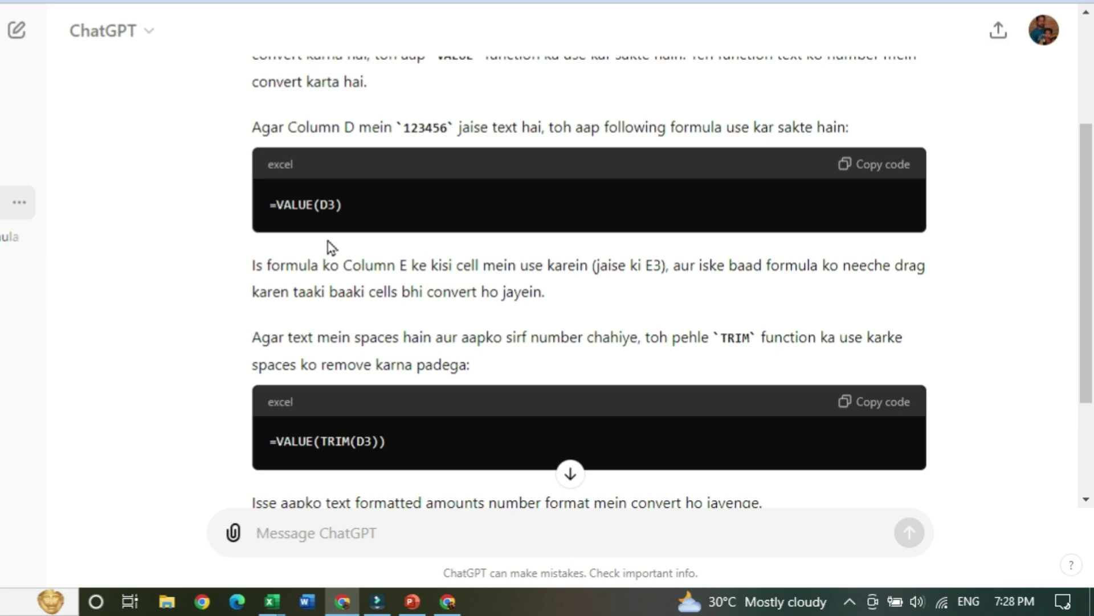
pyautogui.click(873, 164)
pyautogui.click(898, 166)
# - Switch to the Excel practice workbook, paste =VALUE(D3) into E2 and check it against the amount in D3
pyautogui.hotkey('alt', 'Tab')
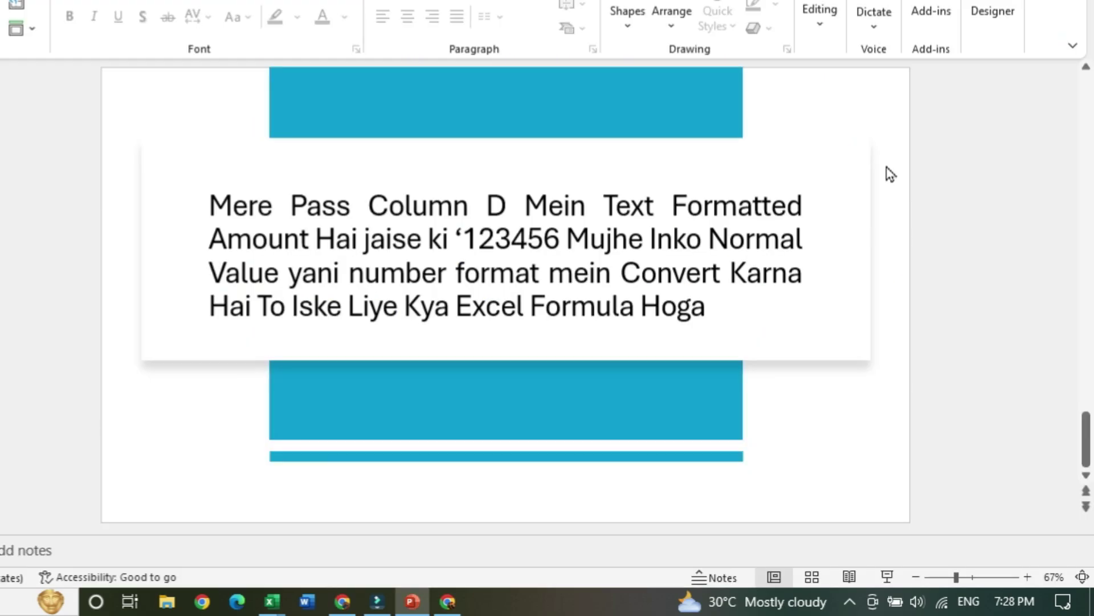
pyautogui.click(271, 601)
pyautogui.click(104, 540)
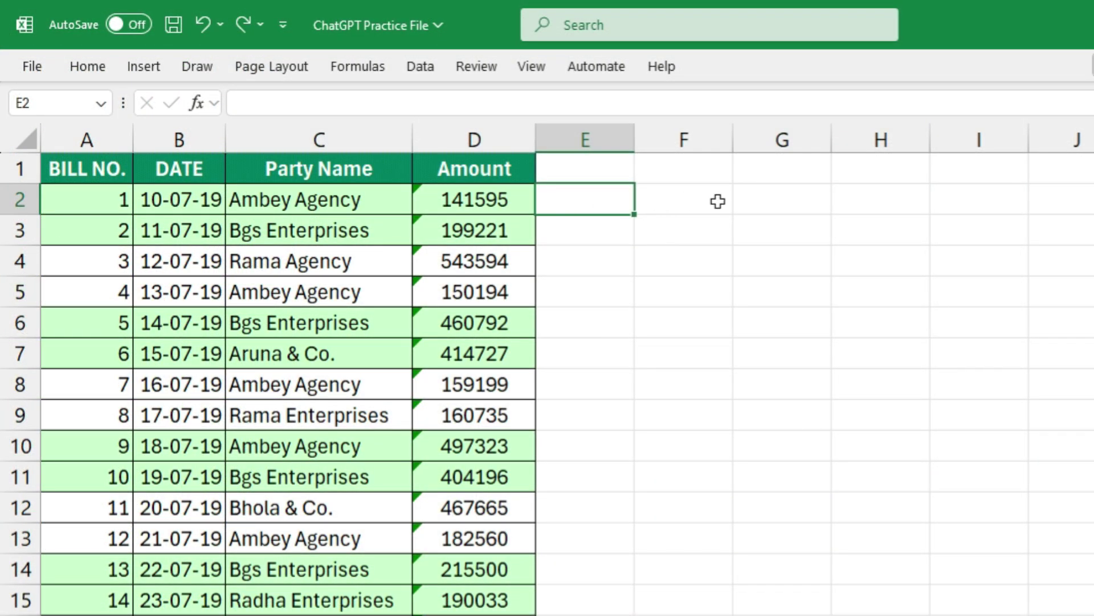
pyautogui.click(583, 201)
pyautogui.hotkey('ctrl', 'v')
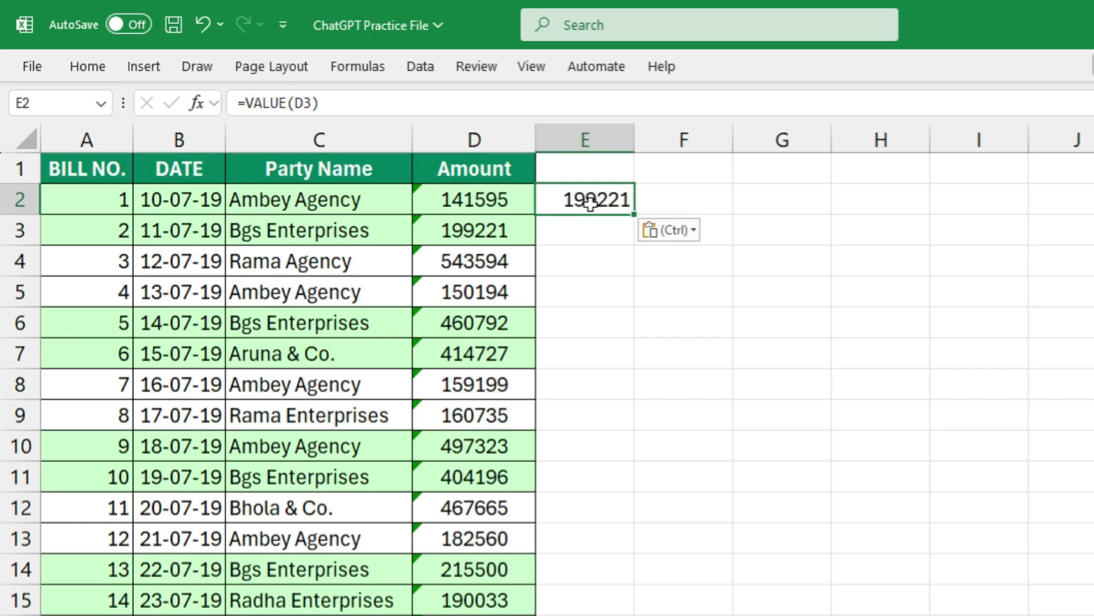
pyautogui.click(429, 231)
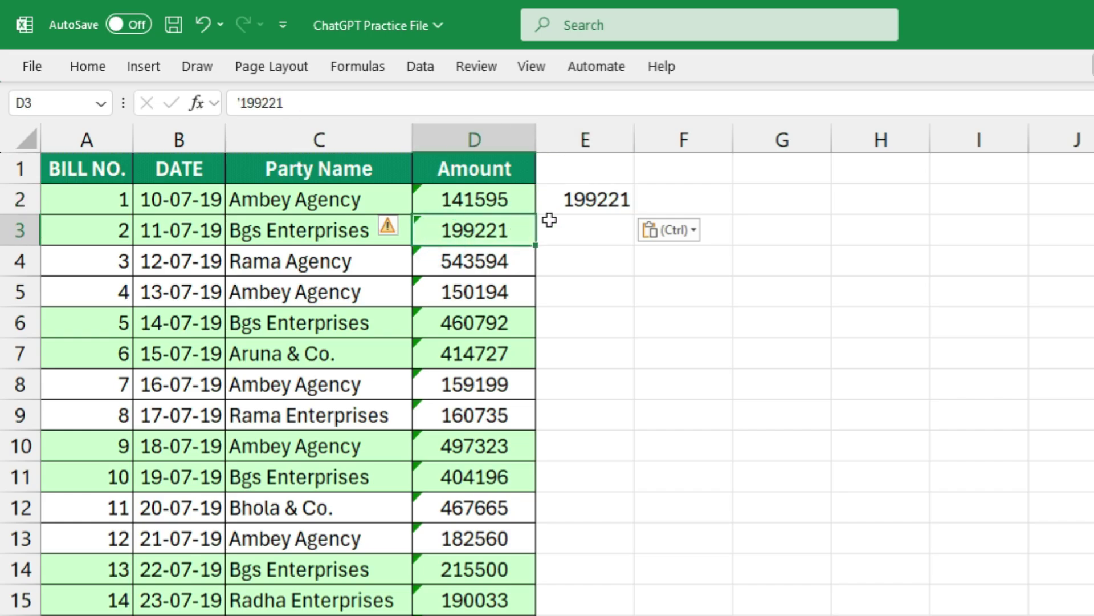
pyautogui.click(589, 198)
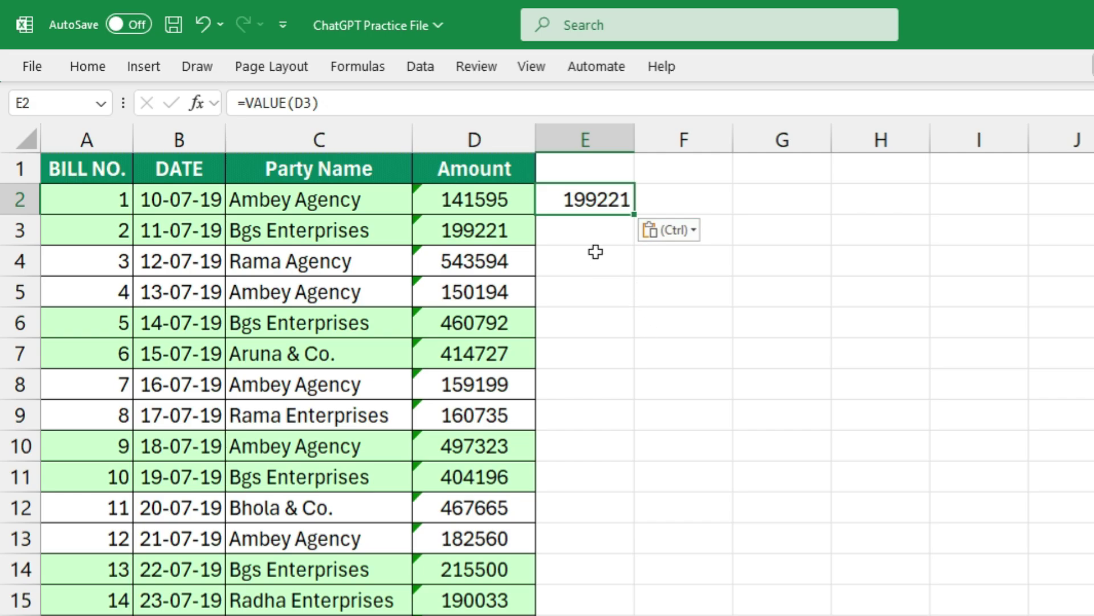
# - Change the formula in E2 to =VALUE(D2) and fill it down column E
pyautogui.press('F2')
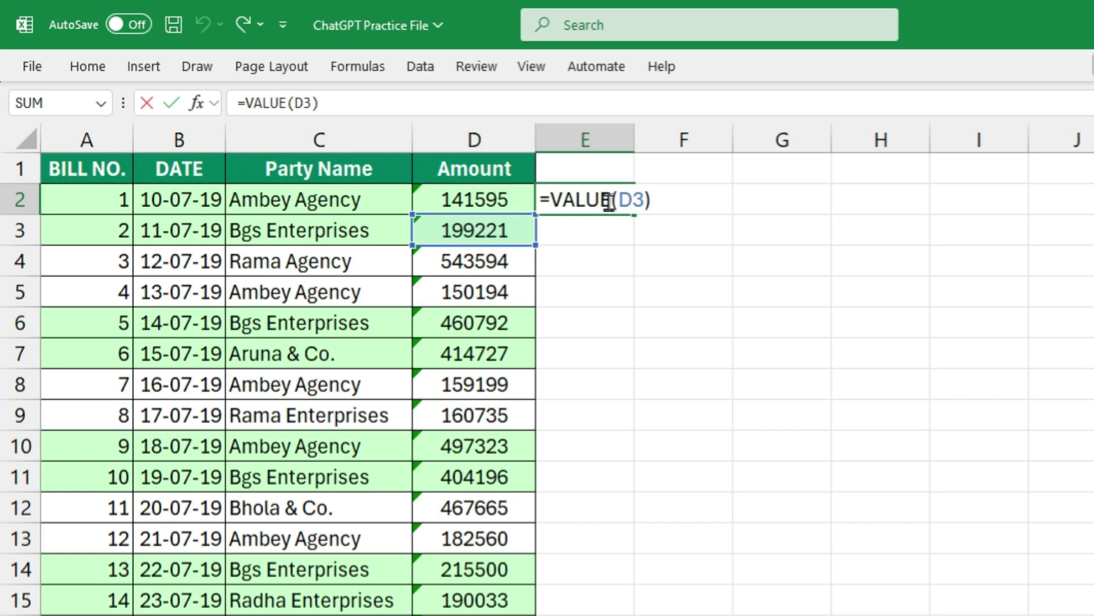
pyautogui.click(645, 199)
pyautogui.press('BackSpace')
pyautogui.press('BackSpace')
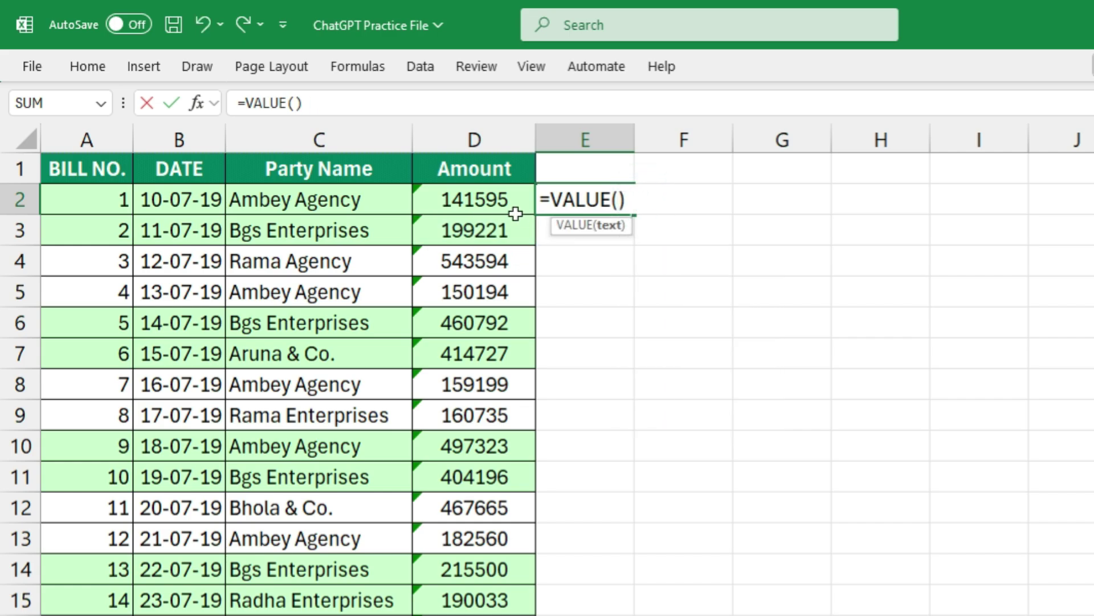
pyautogui.click(484, 199)
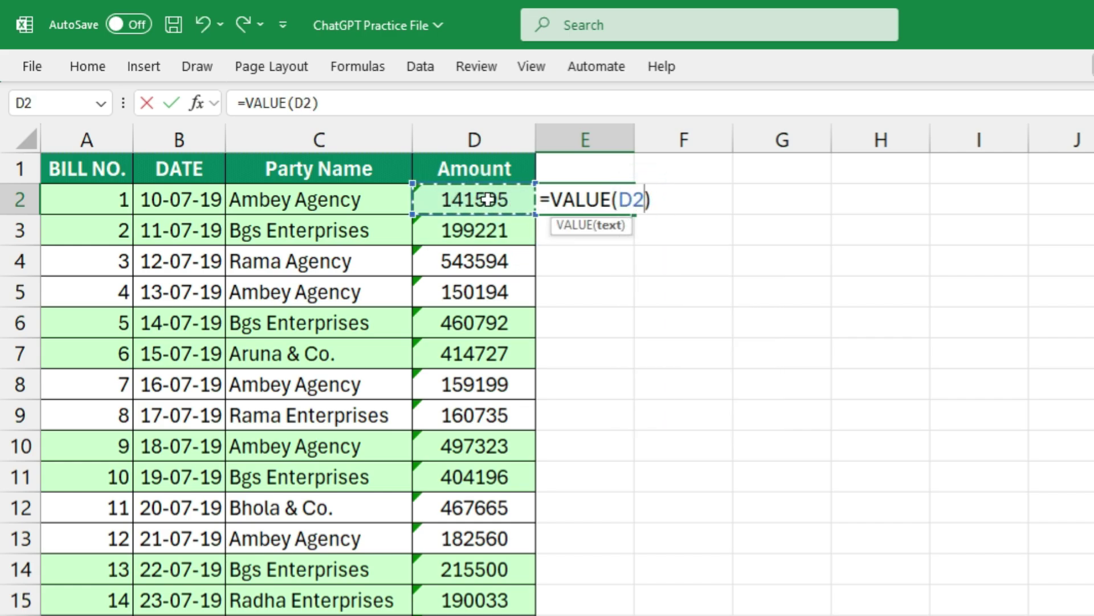
pyautogui.press('Return')
pyautogui.click(596, 200)
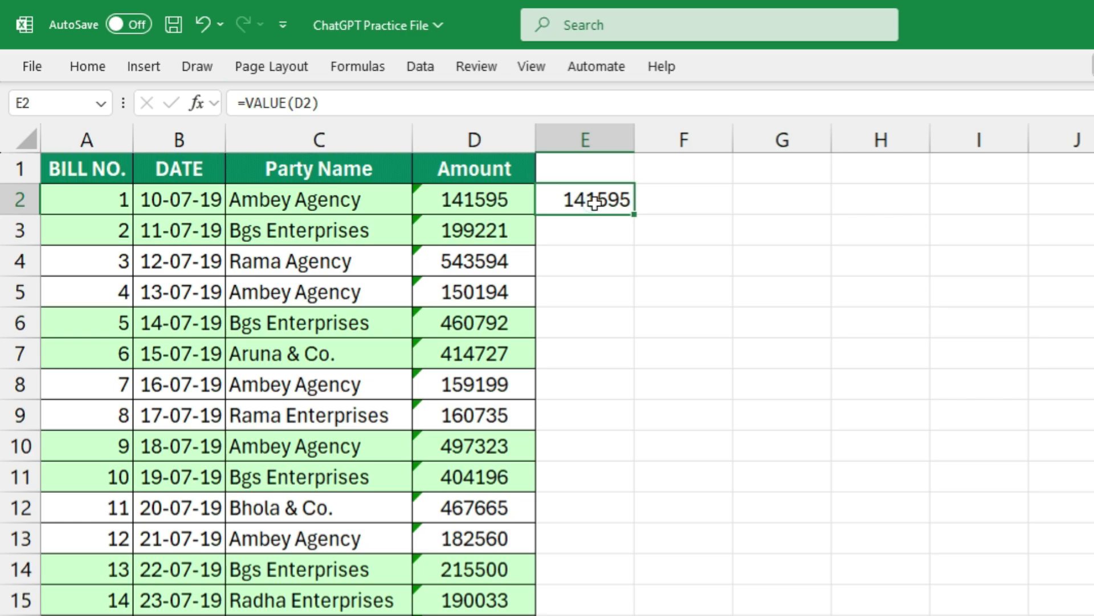
pyautogui.doubleClick(636, 215)
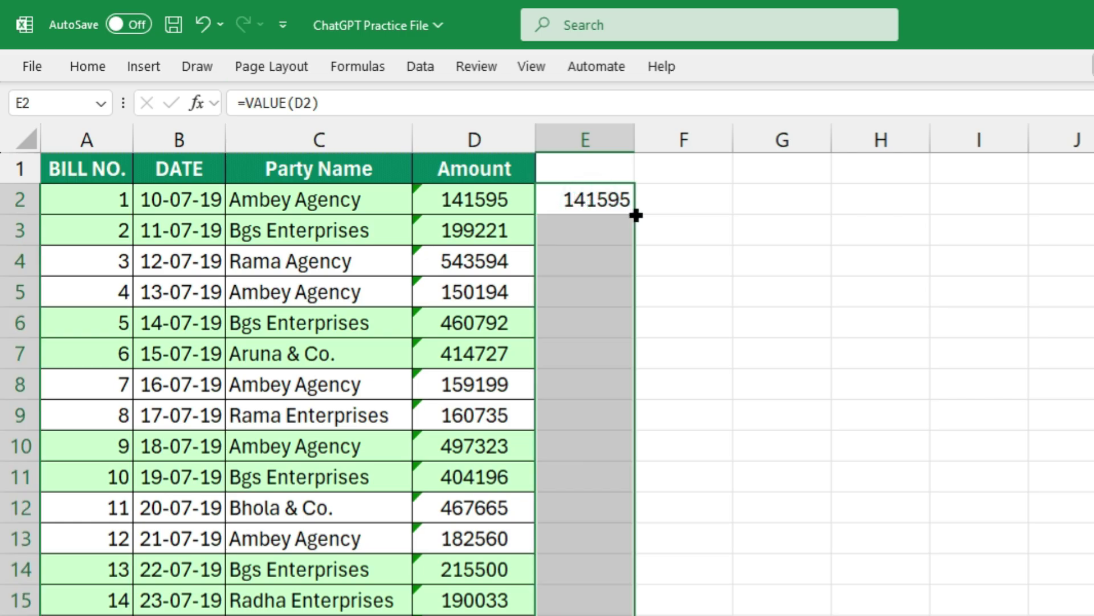
# - Compare the text amounts in column D with the converted amounts in column E by selecting each range and reading its status summary
pyautogui.click(468, 207)
pyautogui.moveTo(468, 206); pyautogui.dragTo(486, 428)
pyautogui.click(588, 197)
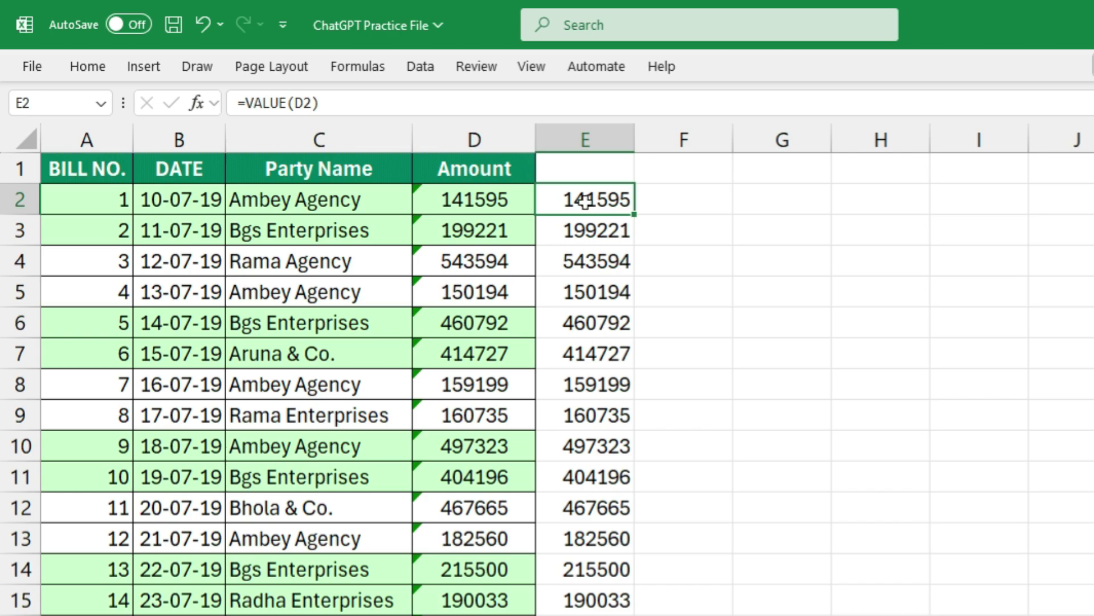
pyautogui.moveTo(585, 198); pyautogui.dragTo(584, 578)
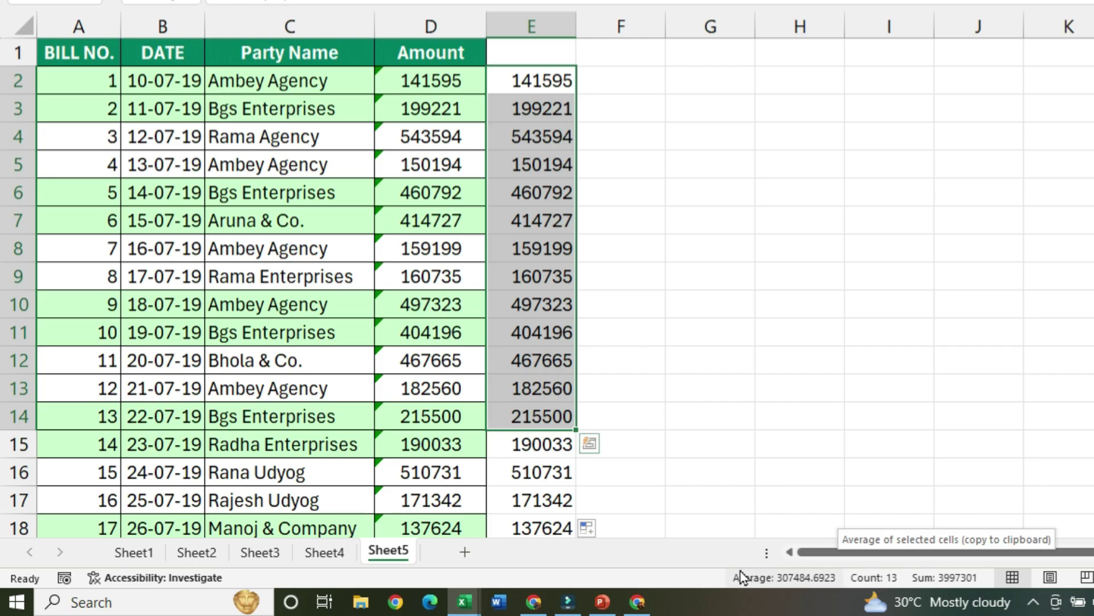
pyautogui.moveTo(432, 80); pyautogui.dragTo(436, 388)
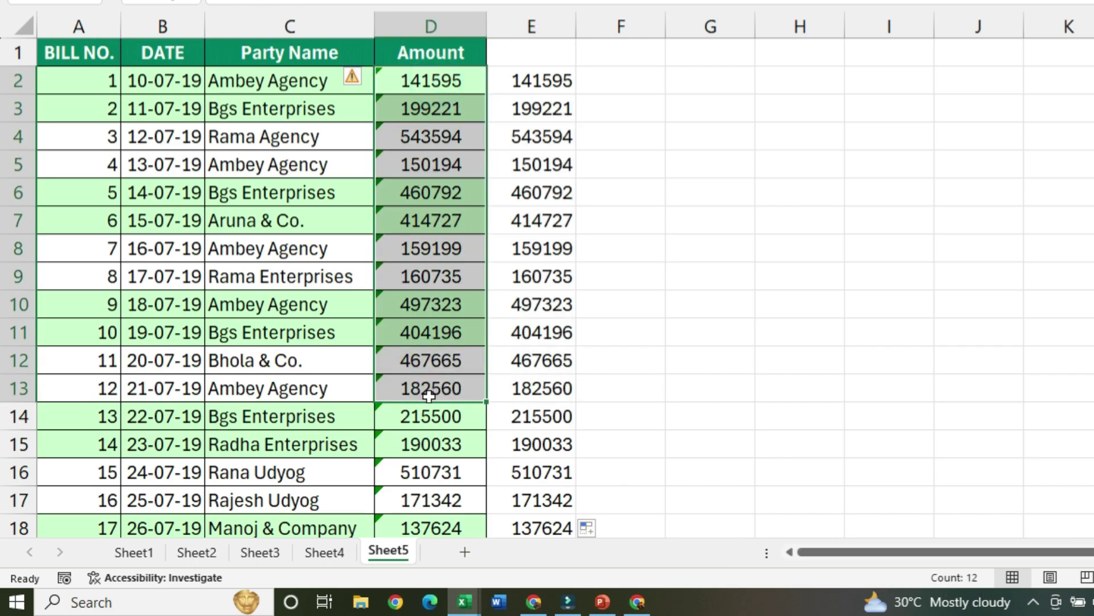
pyautogui.click(579, 104)
# - Undo the formula fill in column E and clear the formula from E2
pyautogui.click(536, 88)
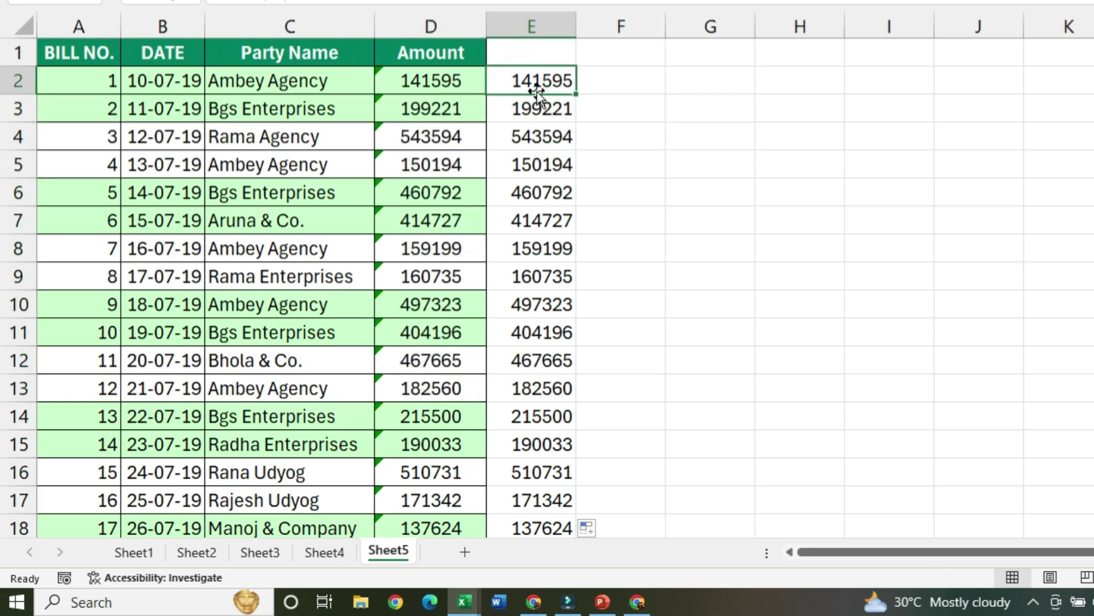
pyautogui.hotkey('ctrl', 'z')
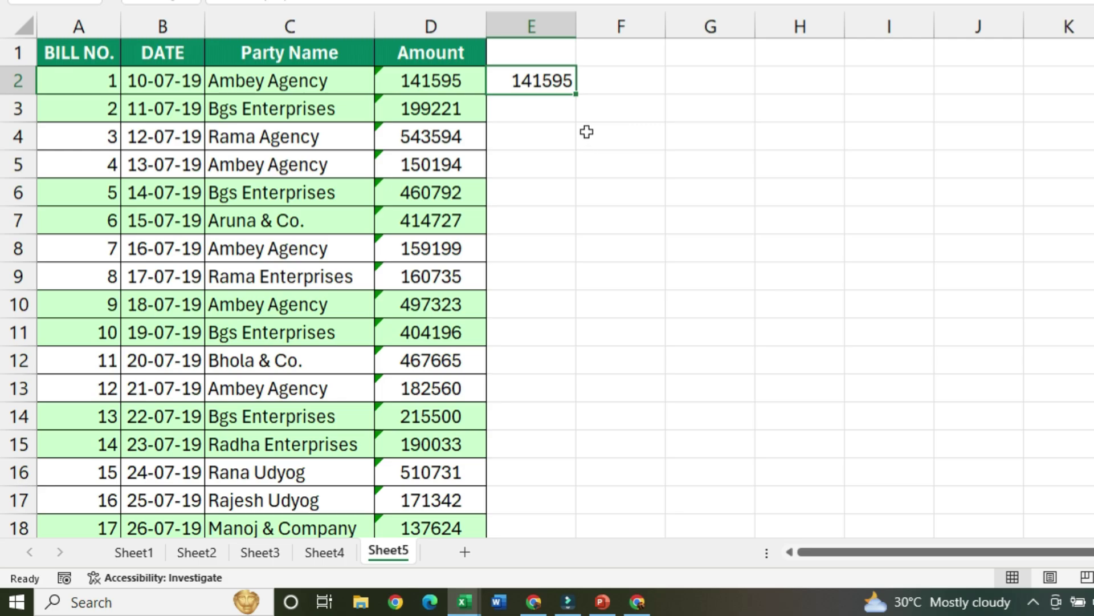
pyautogui.press('Delete')
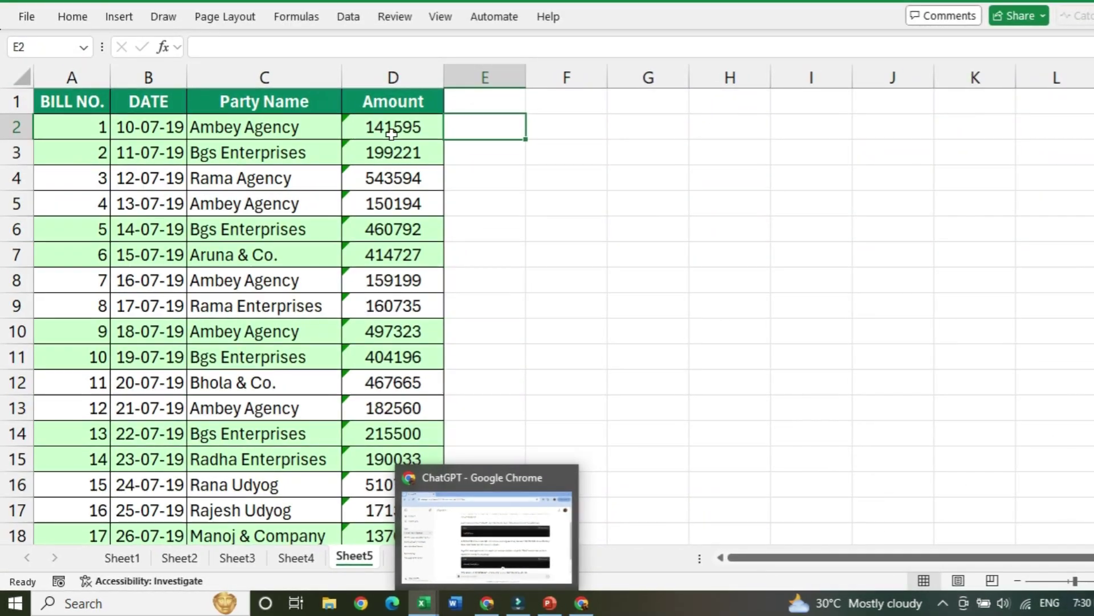
pyautogui.click(391, 133)
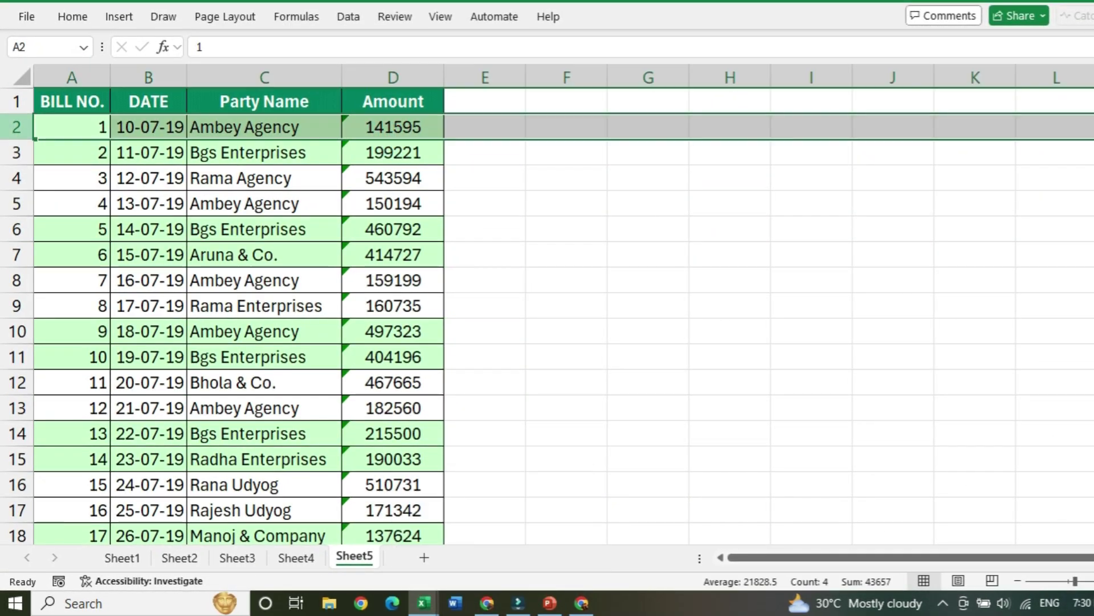
# - Check that the first data row is row 2, then switch to ChatGPT and send "mera data row no. 2 start ho raha hai"
pyautogui.click(17, 127)
pyautogui.click(65, 127)
pyautogui.click(355, 126)
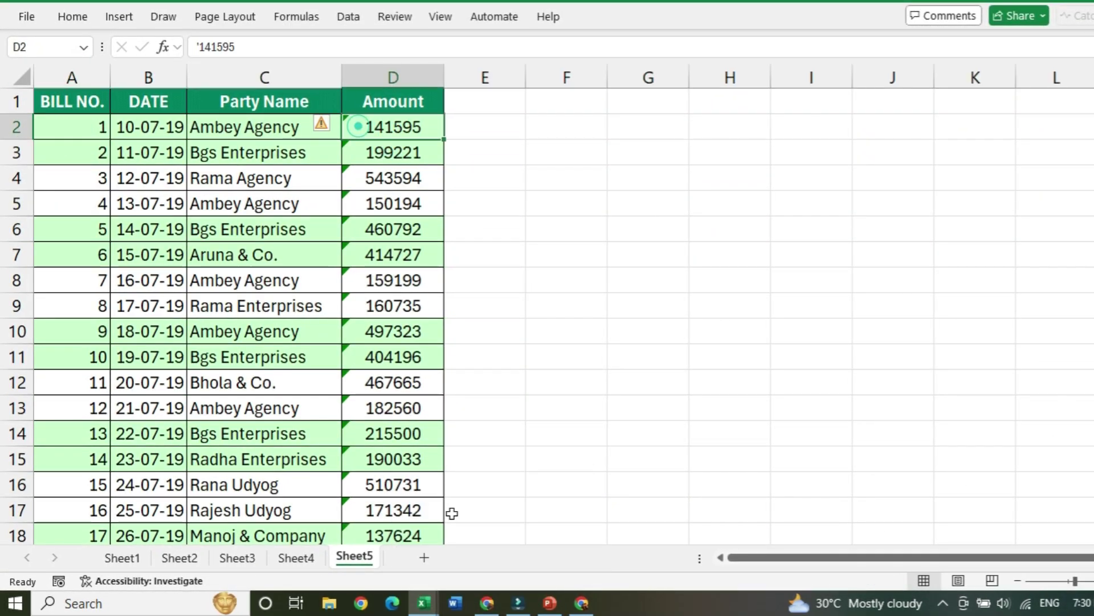
pyautogui.click(494, 605)
pyautogui.click(520, 542)
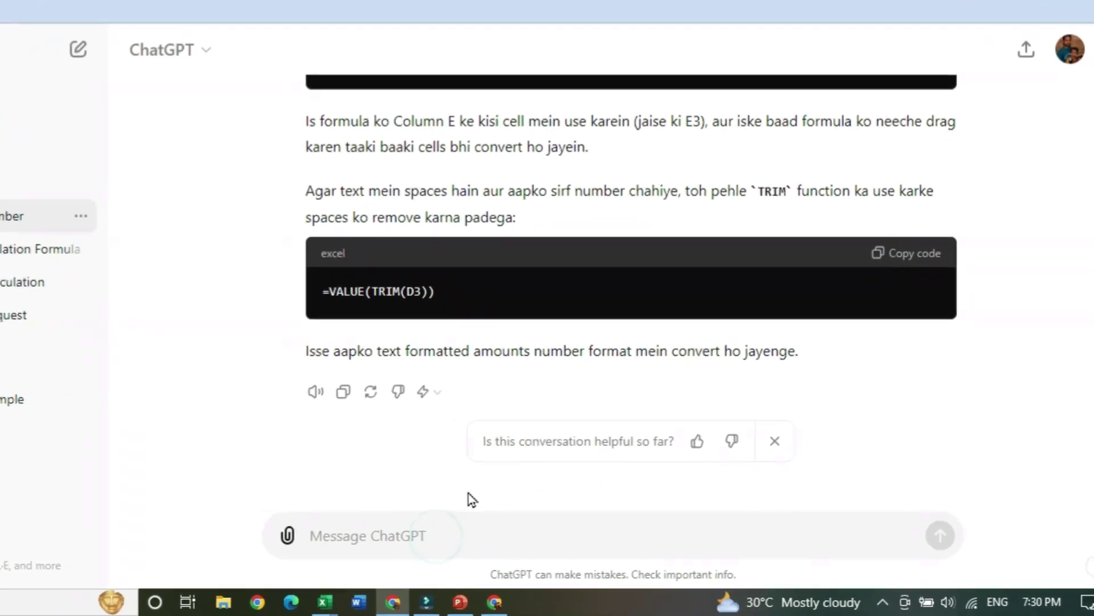
pyautogui.click(442, 534)
pyautogui.write('me')
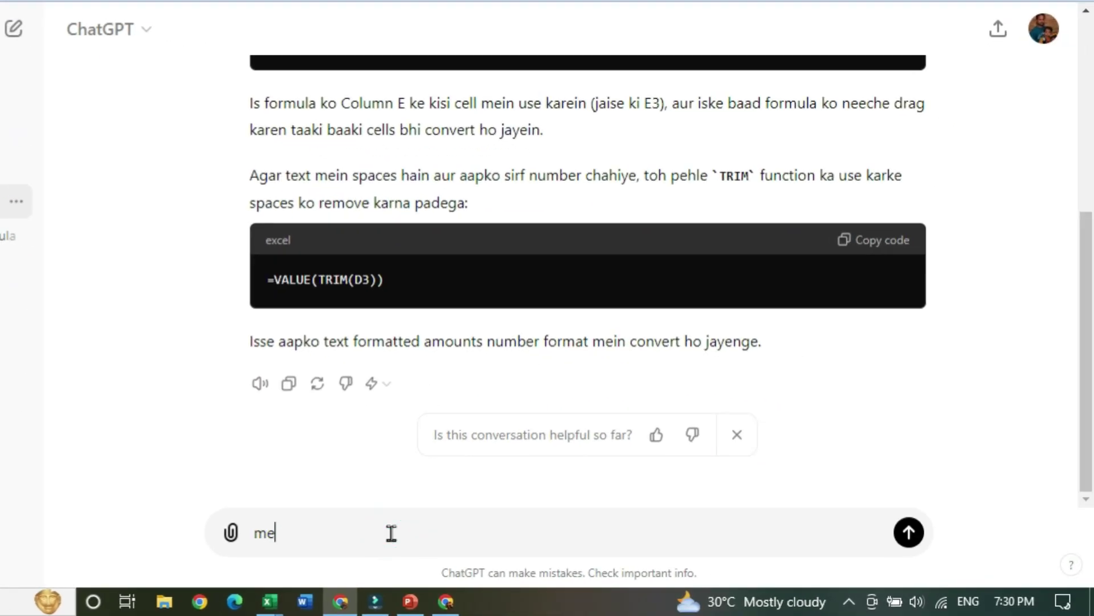
pyautogui.write('ra data row n')
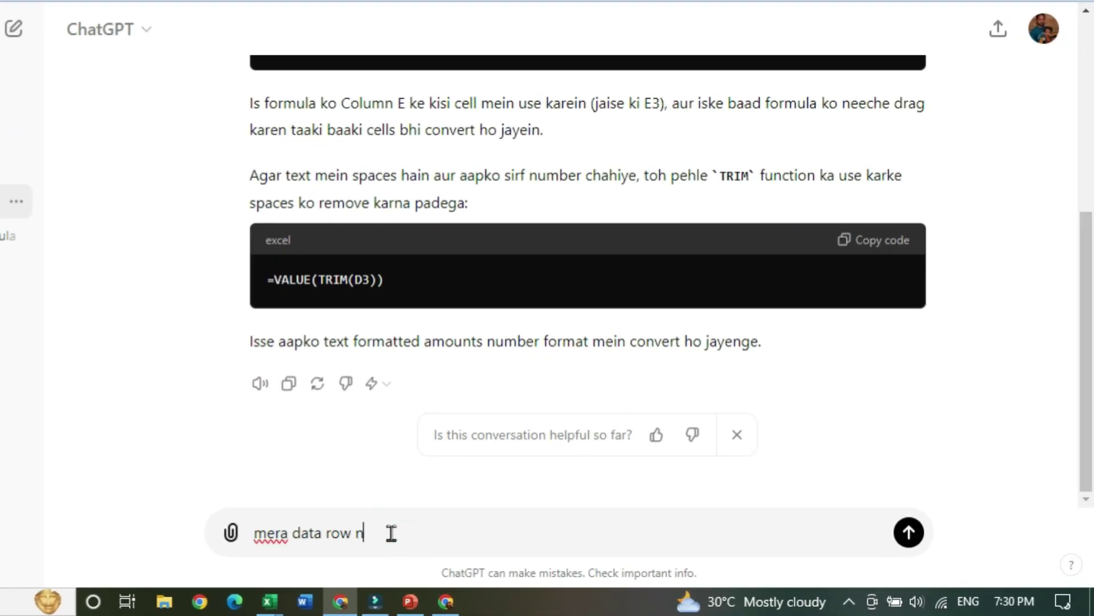
pyautogui.write('o. 2 start ho raha hai')
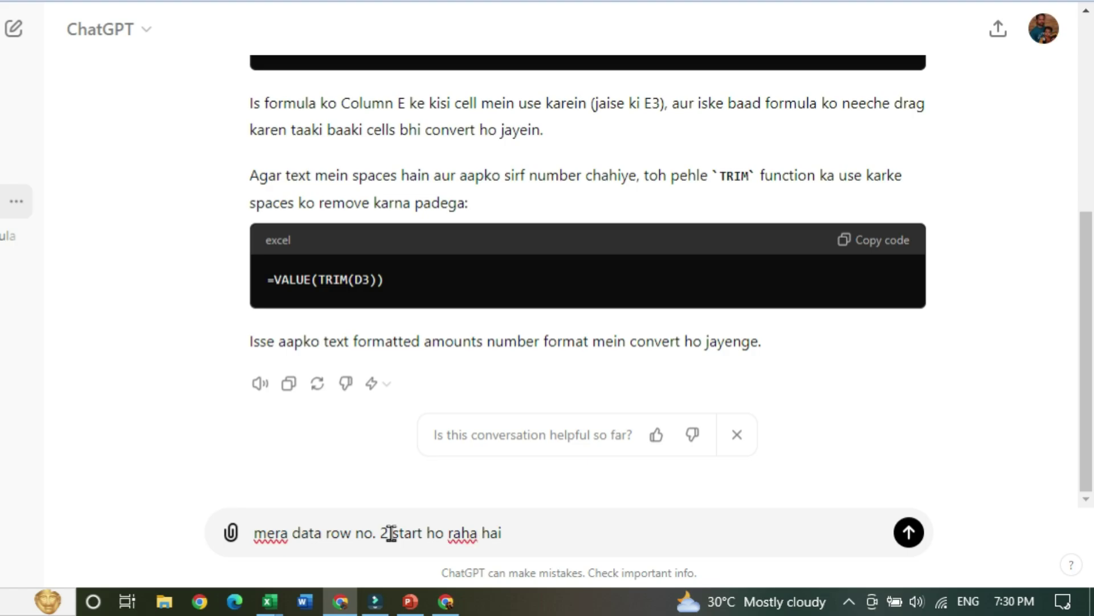
pyautogui.press('Return')
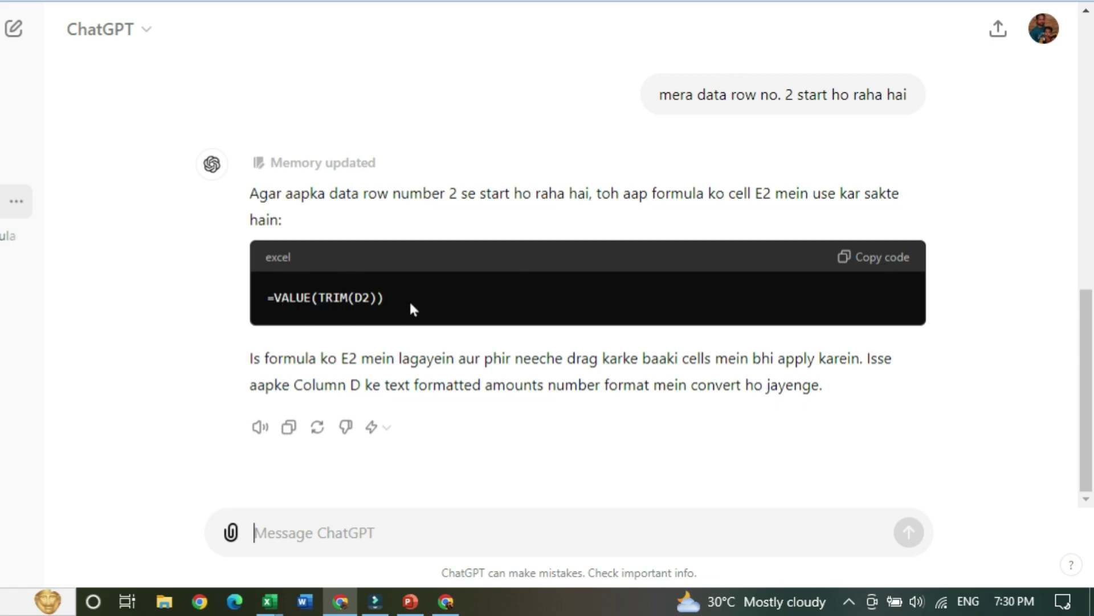
# - Copy ChatGPT's formula =VALUE(TRIM(D2)) and paste it into E2 of the Excel practice workbook
pyautogui.click(865, 263)
pyautogui.hotkey('alt', 'Tab')
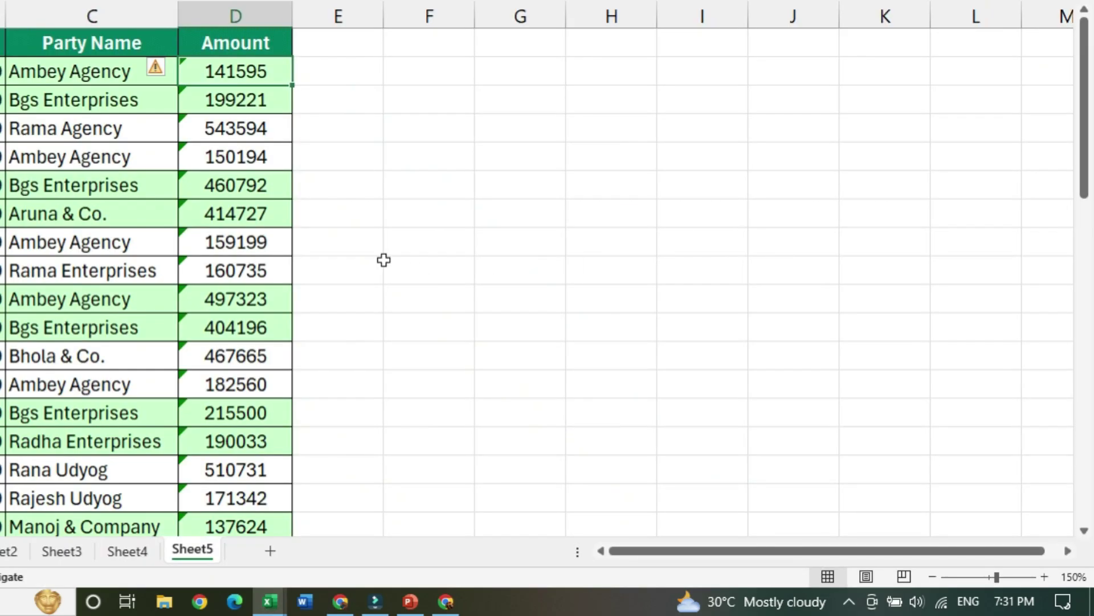
pyautogui.click(523, 184)
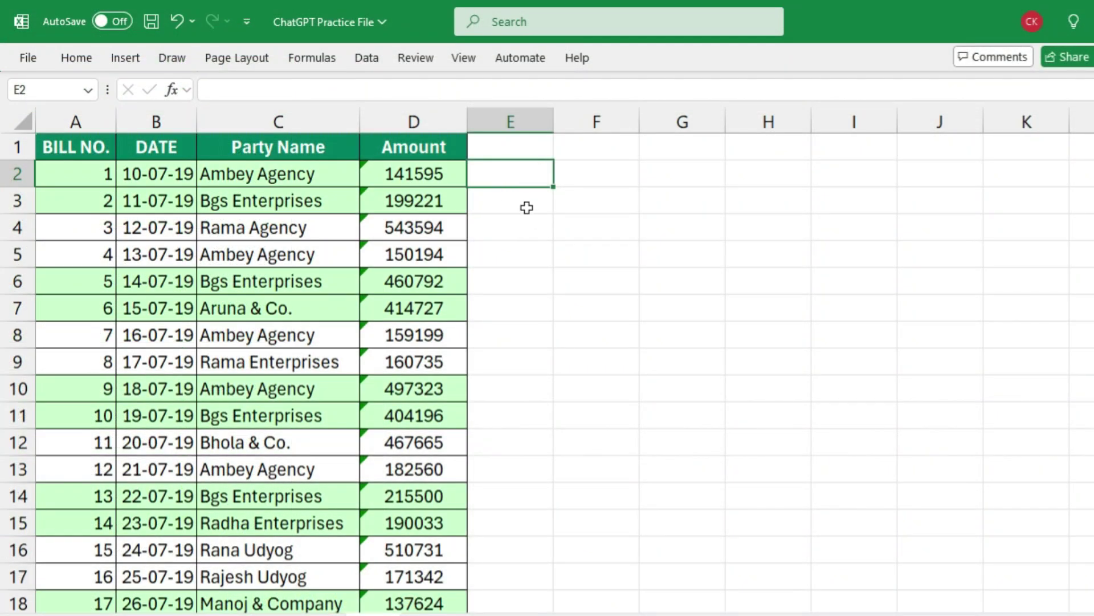
pyautogui.write('=VALUE(TRIM(D2))')
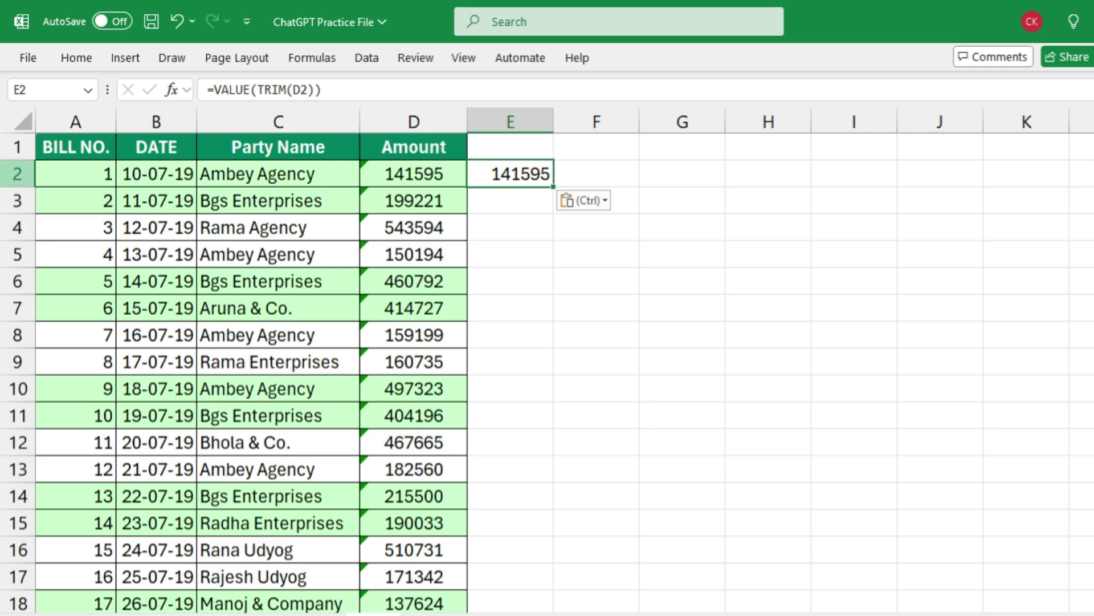
# - Compare the text amount in D2 with E2 and examine the TRIM part of the formula in E2
pyautogui.click(13, 171)
pyautogui.click(428, 173)
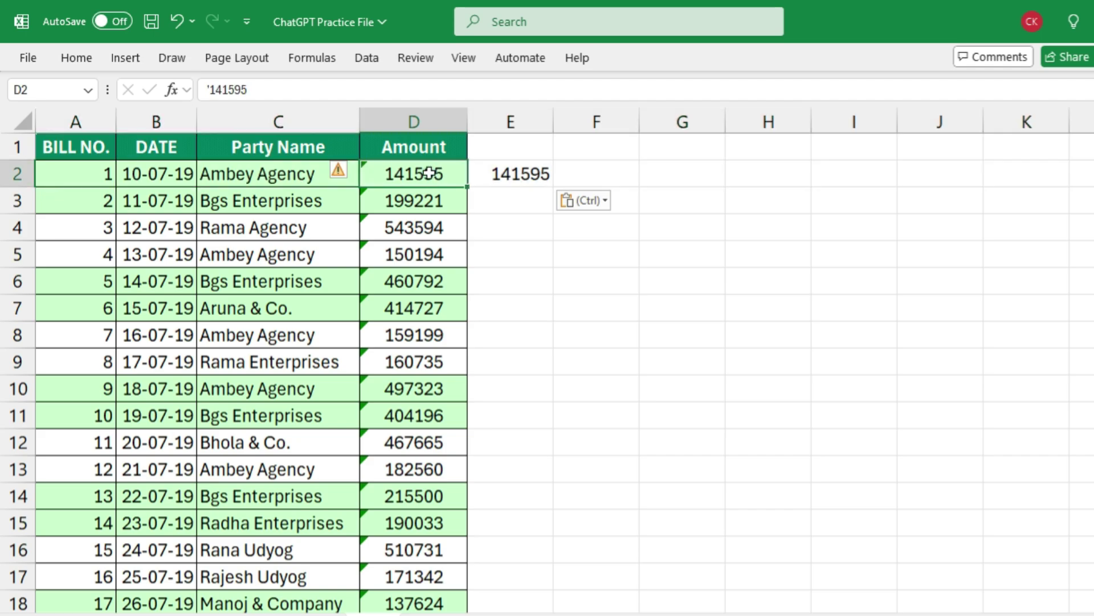
pyautogui.click(495, 174)
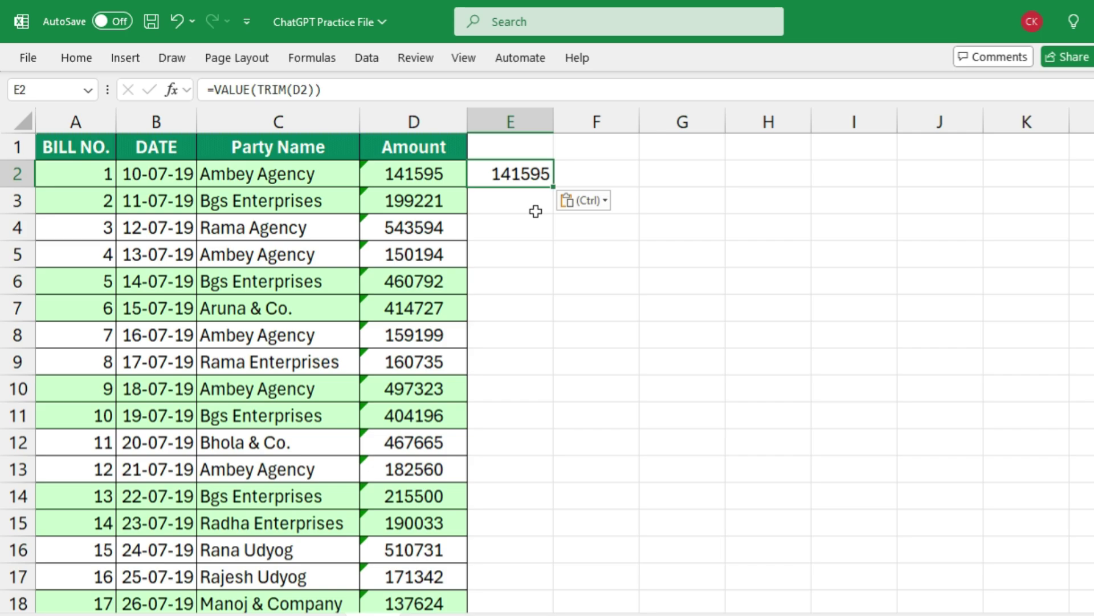
pyautogui.press('F2')
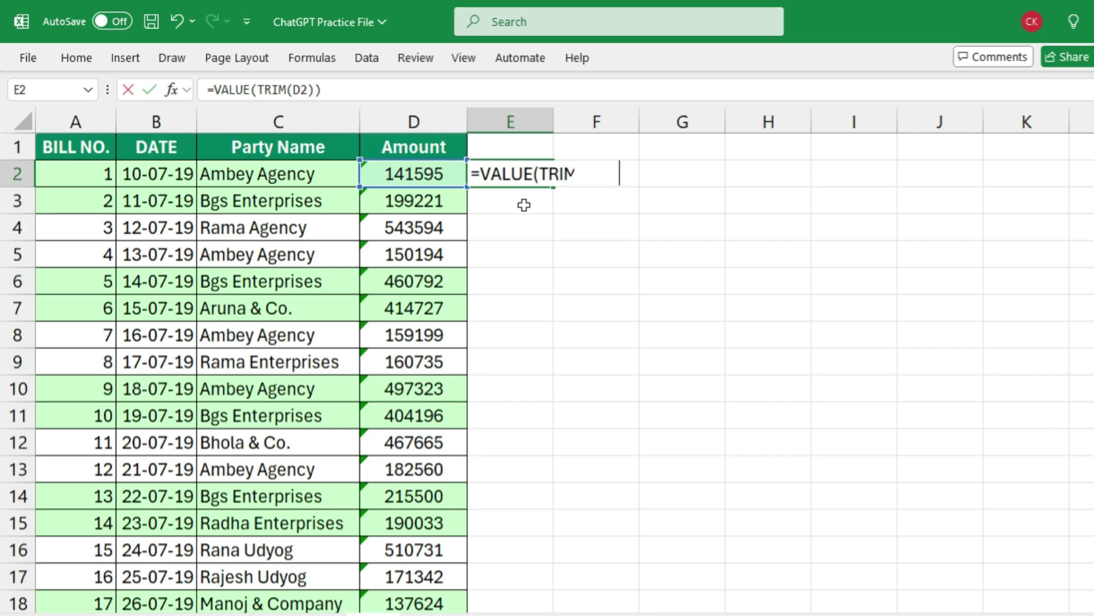
pyautogui.doubleClick(541, 173)
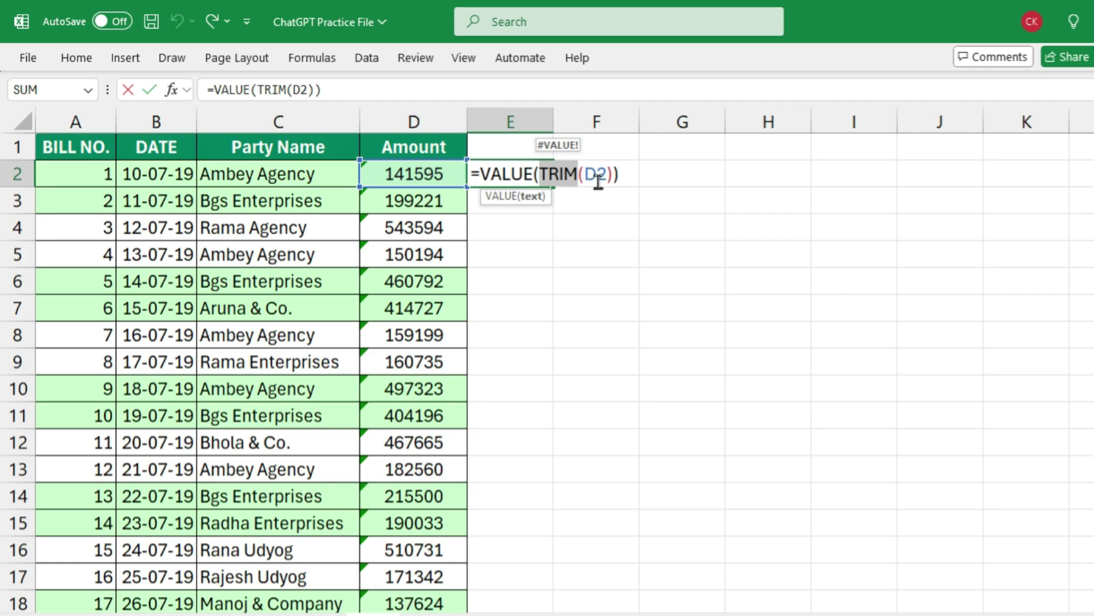
pyautogui.click(637, 177)
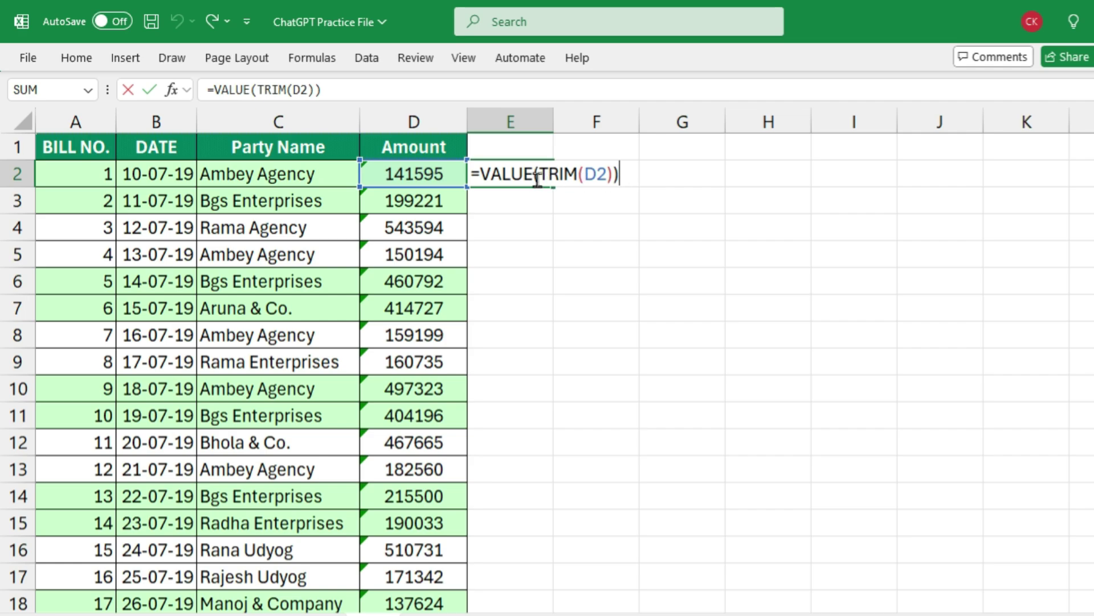
# - Copy the whole formula text from E2 and paste it back into the same cell
pyautogui.moveTo(636, 174); pyautogui.dragTo(471, 174)
pyautogui.hotkey('ctrl', 'c')
pyautogui.press('Escape')
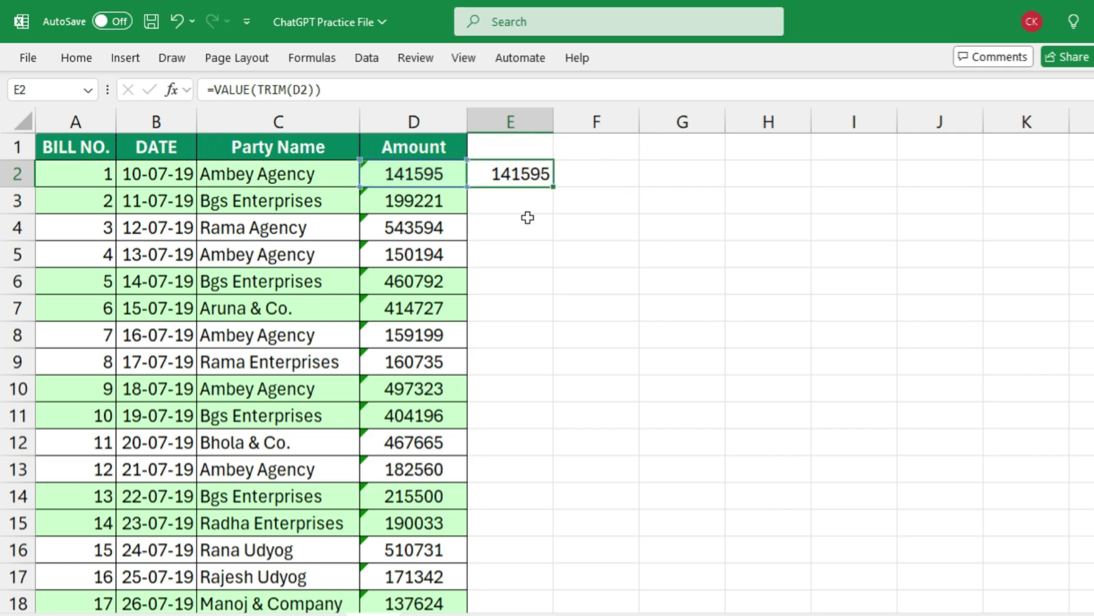
pyautogui.hotkey('ctrl', 'v')
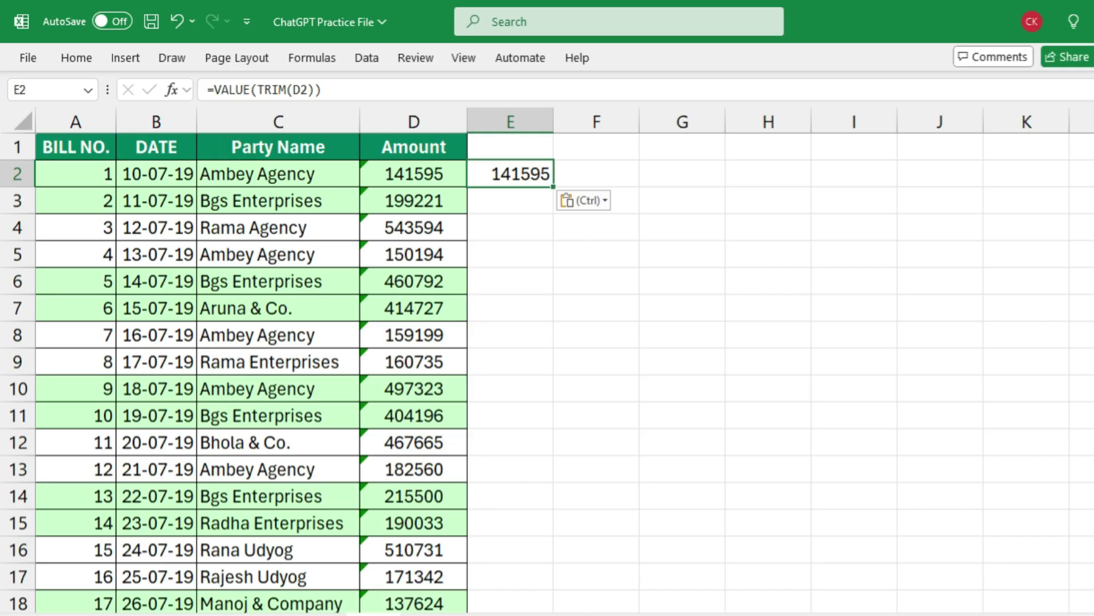
# - Switch to ChatGPT and send the request "trim formula ki jarurat nahi hai ise remove kar do"
pyautogui.hotkey('alt', 'Tab')
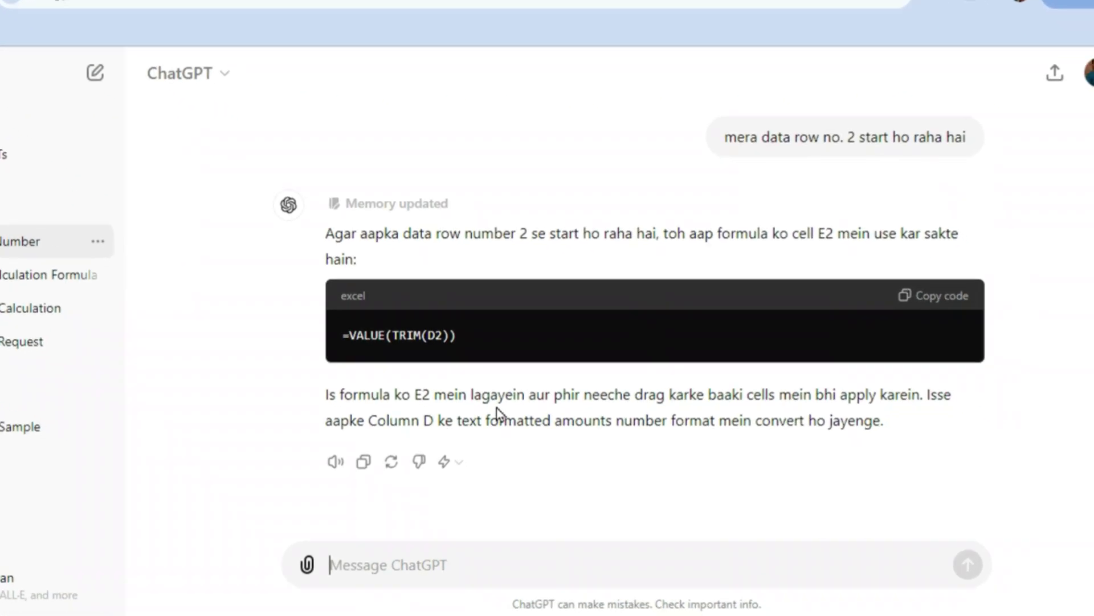
pyautogui.write('tri')
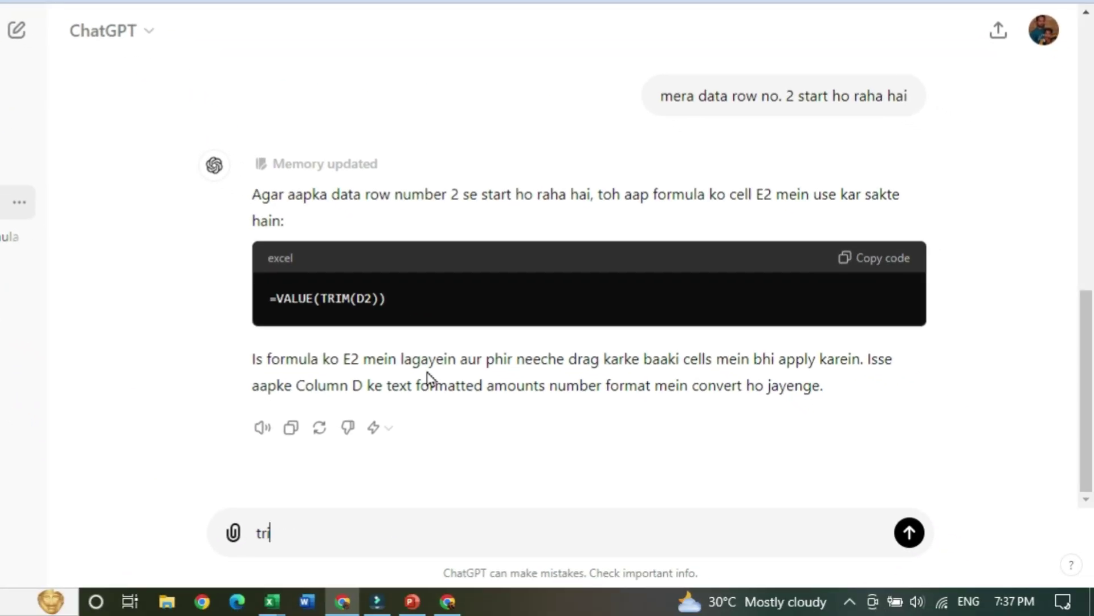
pyautogui.write('m formula ki jarurat ')
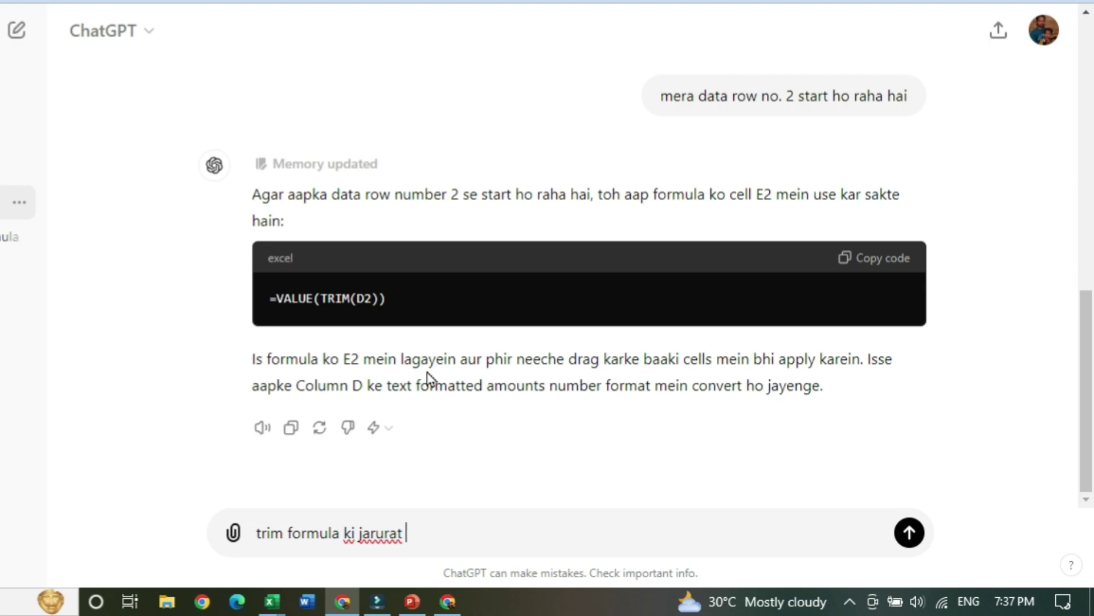
pyautogui.write('nahi hai ise remove kar do')
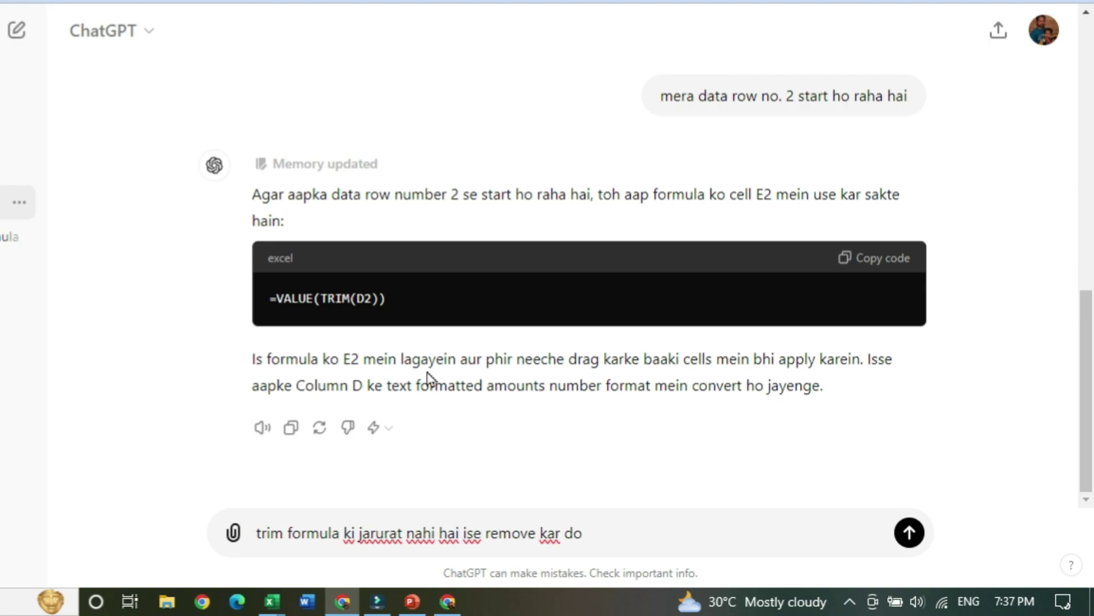
pyautogui.press('Return')
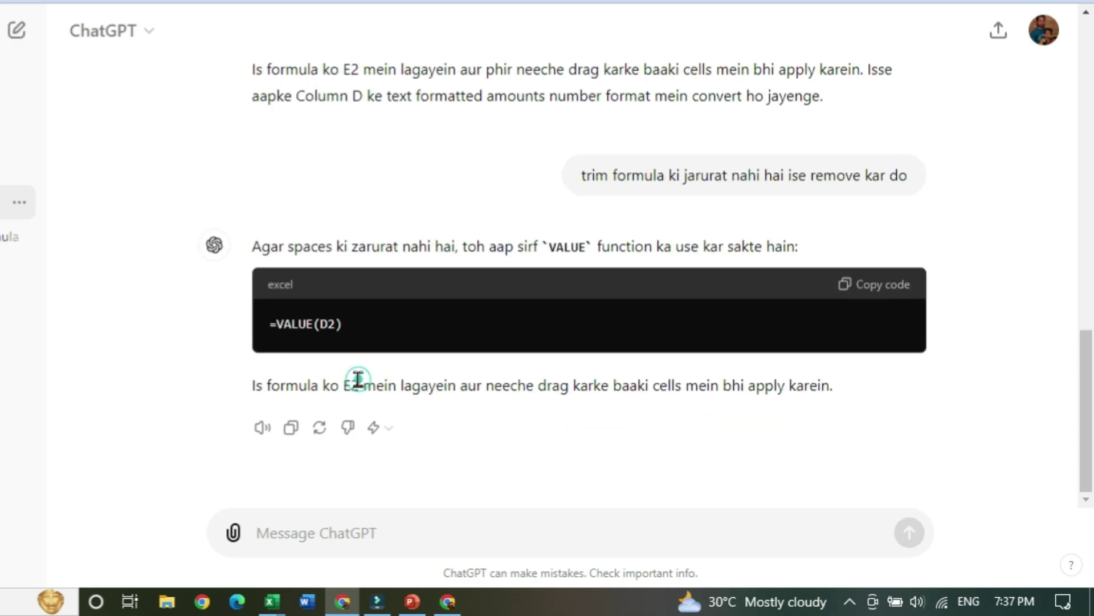
# - Review ChatGPT's new formula and replace the formula in E2 of the Excel practice workbook with =VALUE(D2)
pyautogui.doubleClick(352, 385)
pyautogui.click(272, 325)
pyautogui.moveTo(271, 325)
pyautogui.mouseDown()
pyautogui.moveTo(371, 328)
pyautogui.moveTo(260, 329)
pyautogui.mouseUp()
pyautogui.click(361, 329)
pyautogui.hotkey('alt', 'Tab')
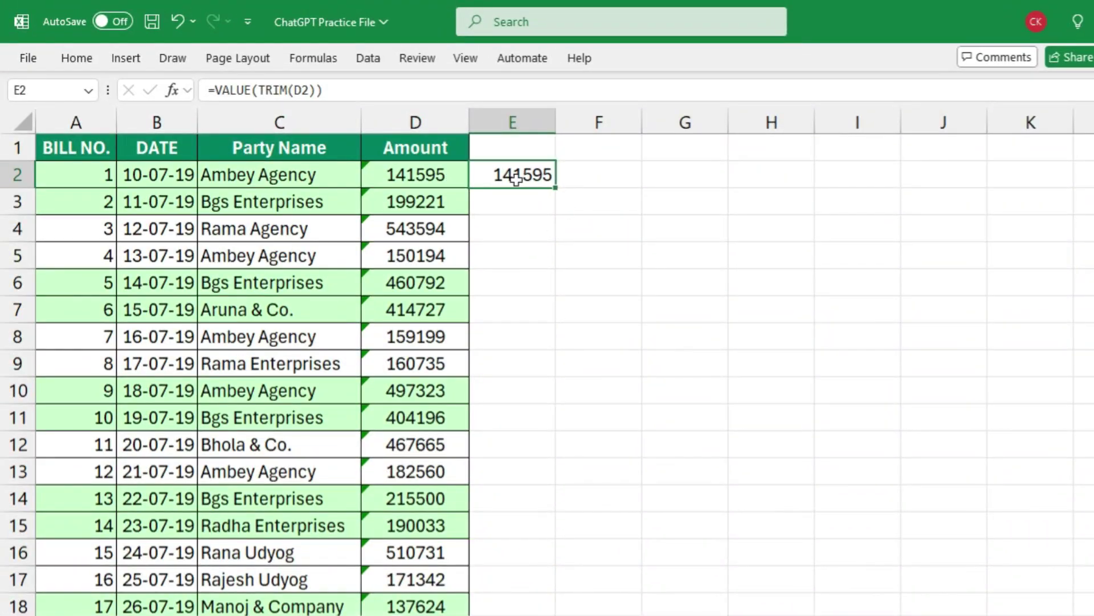
pyautogui.doubleClick(531, 175)
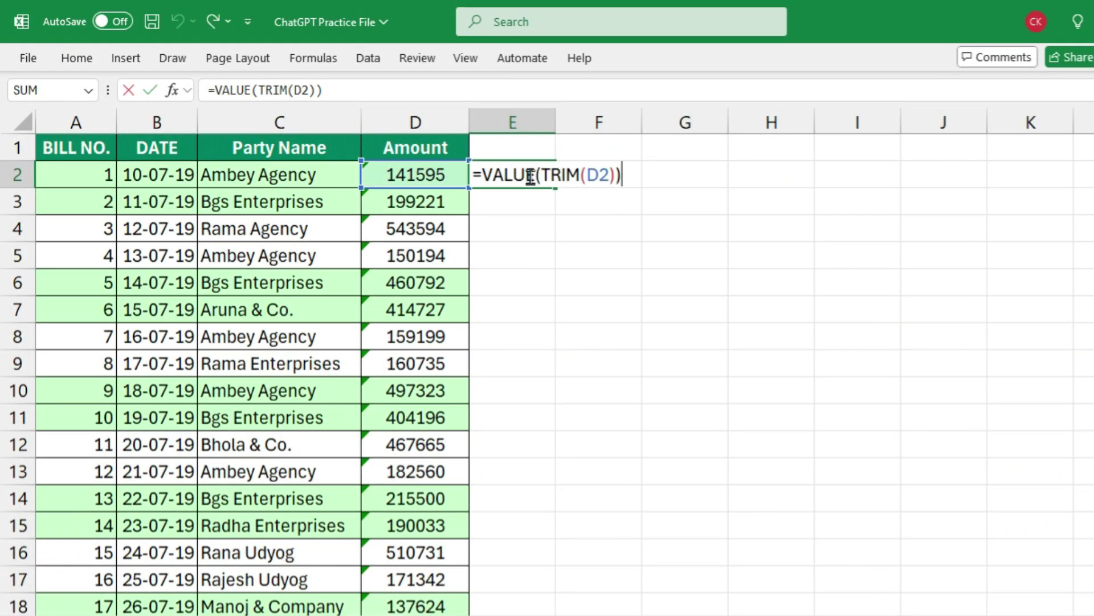
pyautogui.press('Escape')
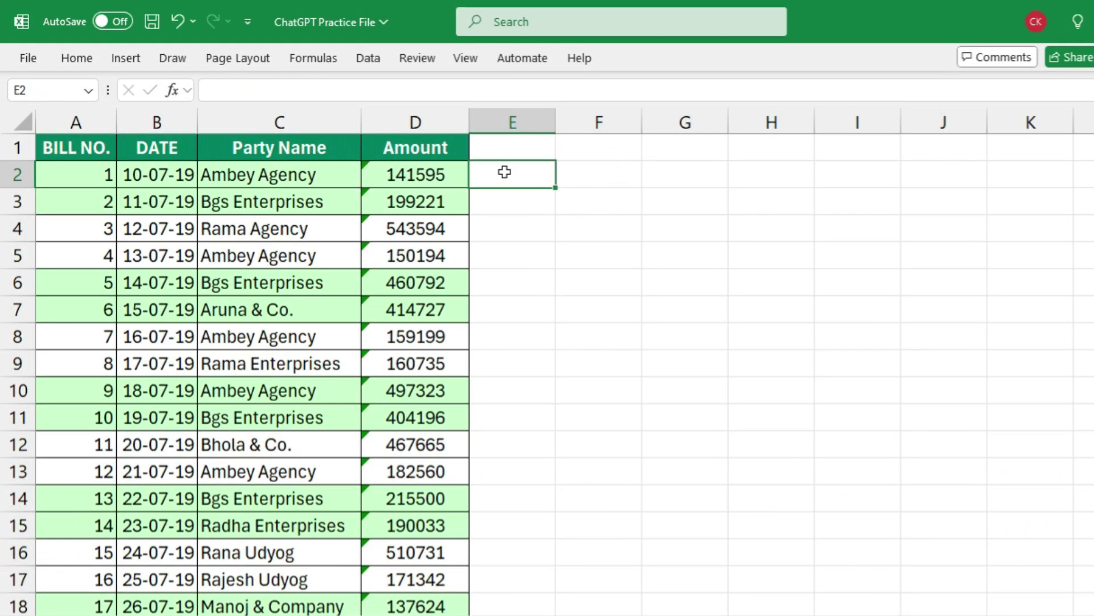
pyautogui.click(507, 174)
pyautogui.hotkey('ctrl', 'v')
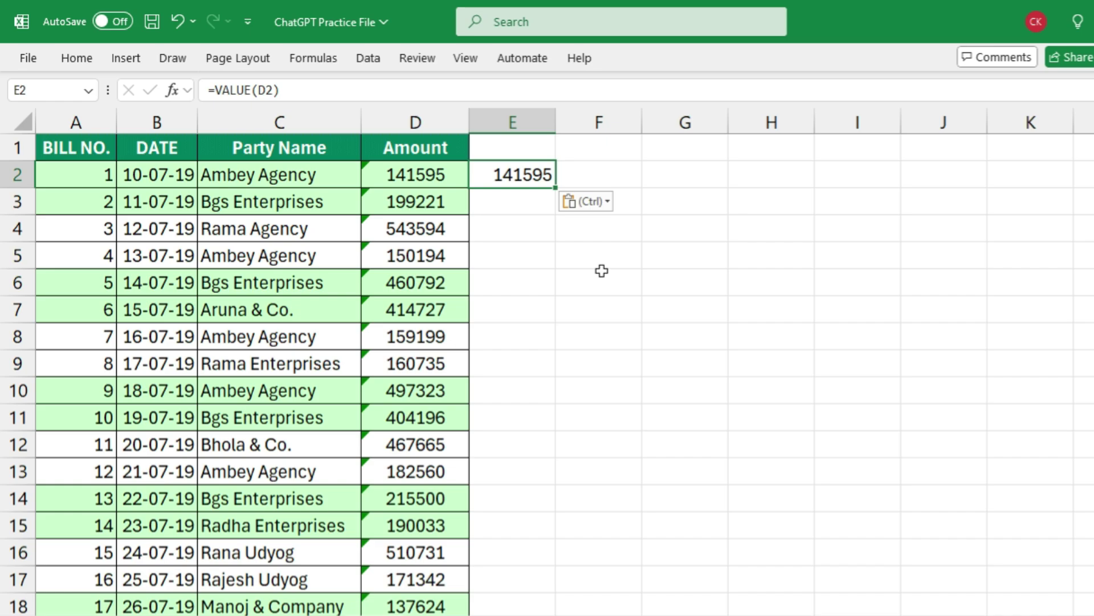
# - Check the cell reference in the E2 formula and fill the formula down column E
pyautogui.press('F2')
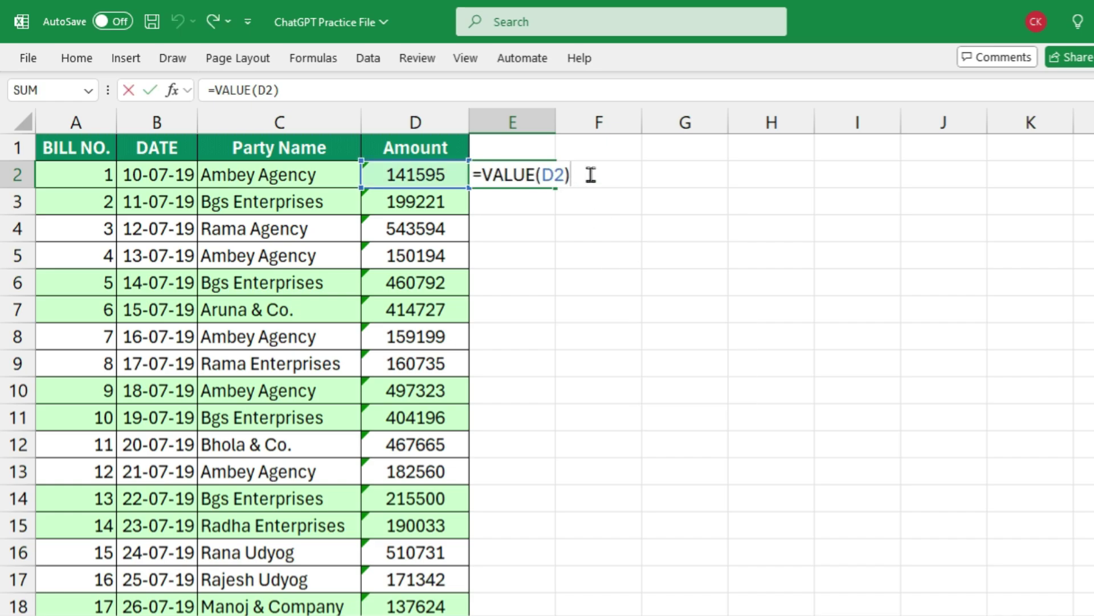
pyautogui.press('Escape')
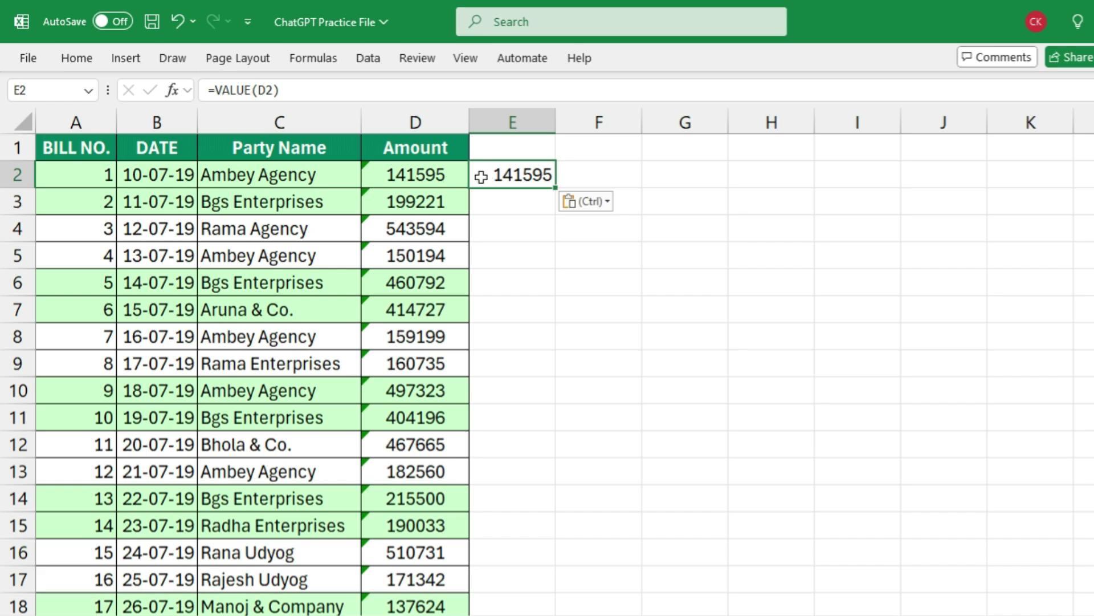
pyautogui.doubleClick(554, 189)
# - Select the converted amounts in column E and the text amounts in column D in turn and compare their status bar summaries
pyautogui.moveTo(493, 176); pyautogui.dragTo(513, 613)
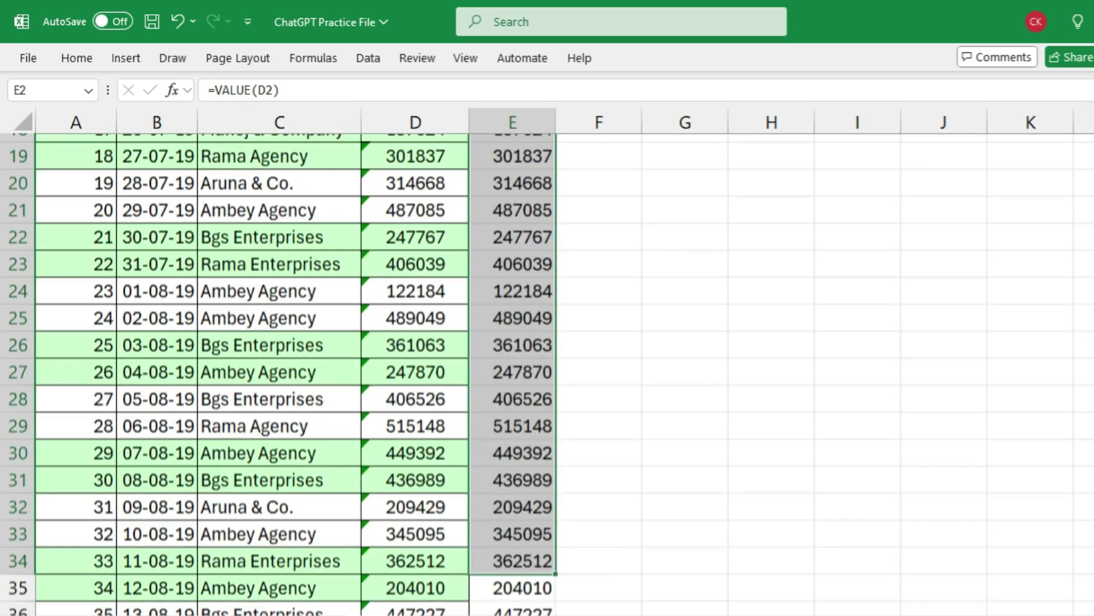
pyautogui.click(454, 556)
pyautogui.scroll(3, 509, 411)
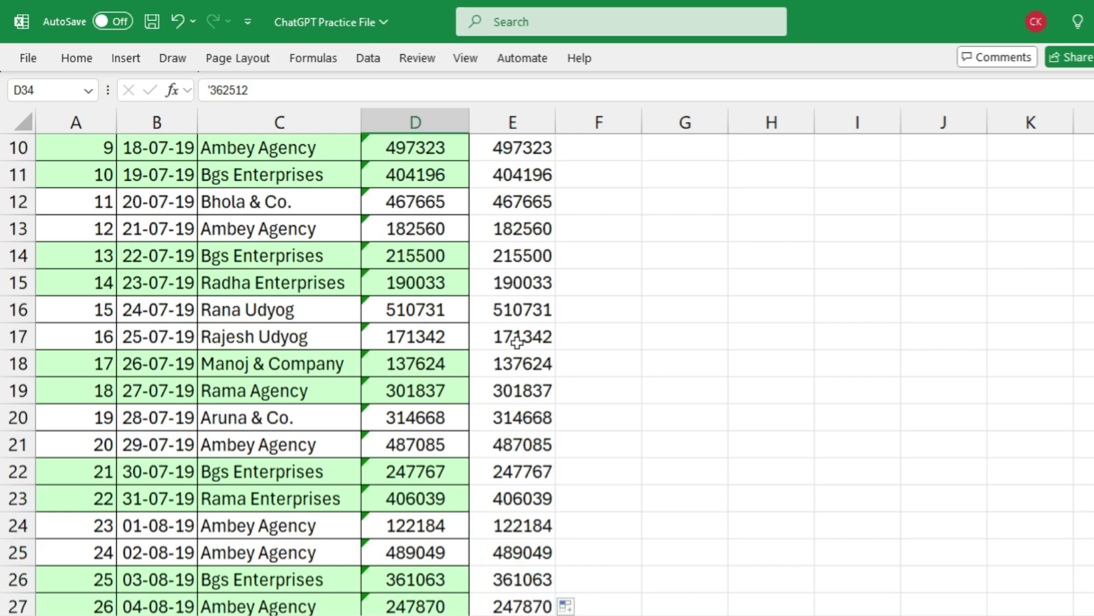
pyautogui.click(510, 154)
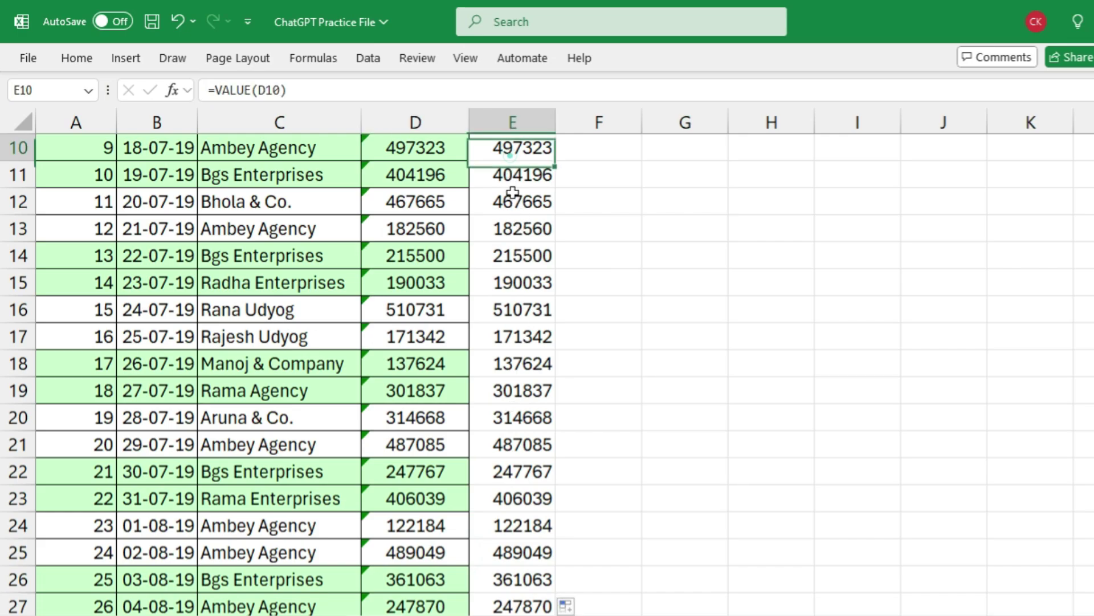
pyautogui.moveTo(513, 192); pyautogui.dragTo(518, 526)
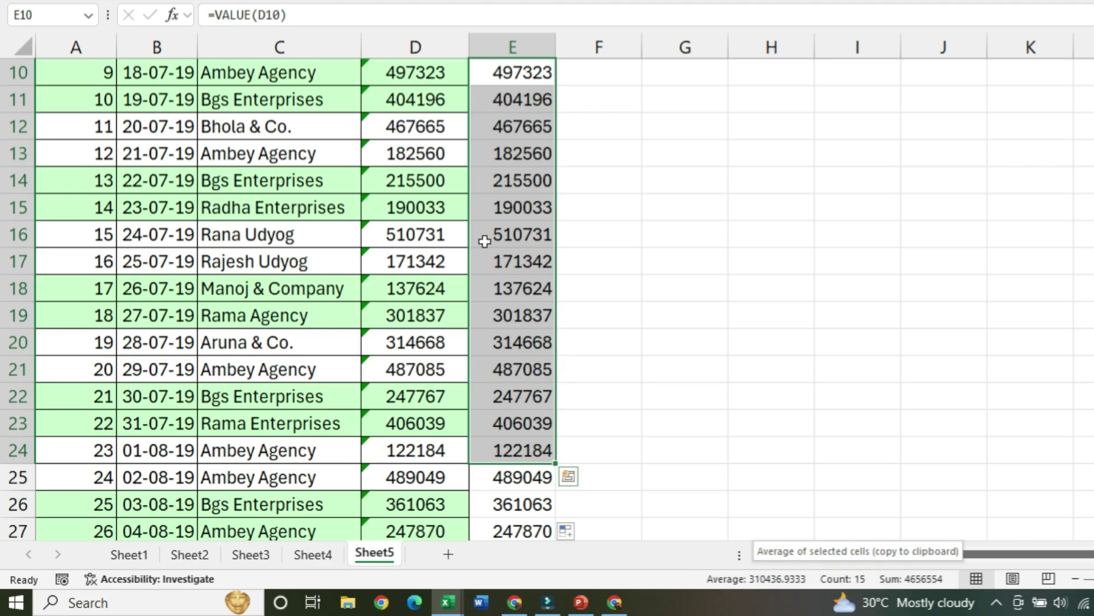
pyautogui.moveTo(397, 75); pyautogui.dragTo(416, 153)
pyautogui.moveTo(394, 359); pyautogui.dragTo(395, 425)
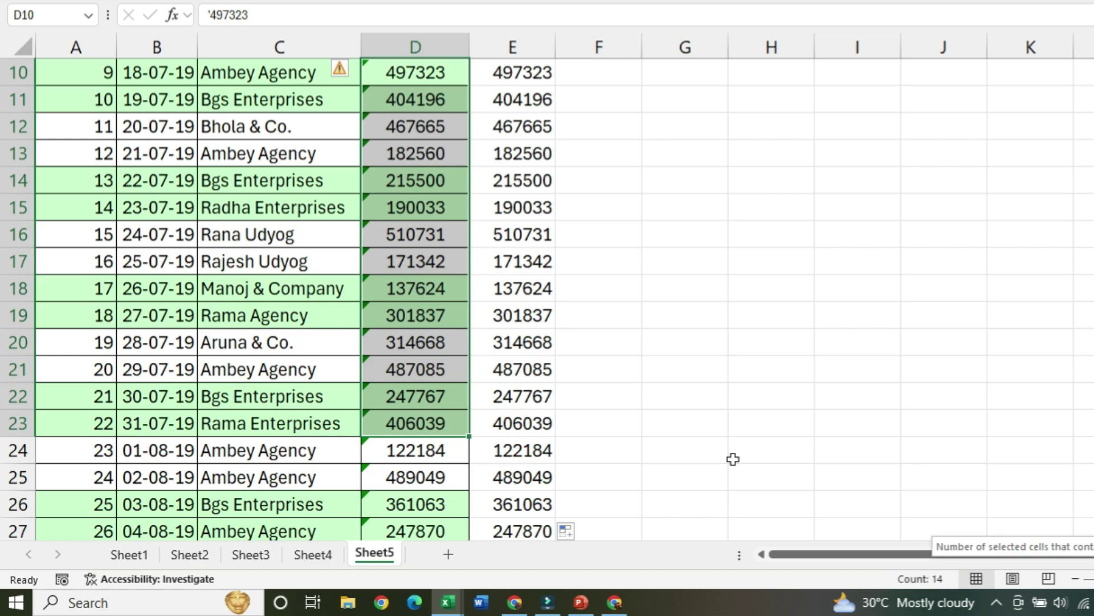
# - Return to the start of the data and check the converted amounts and formulas in E2 and E4
pyautogui.click(501, 315)
pyautogui.scroll(3, 486, 260)
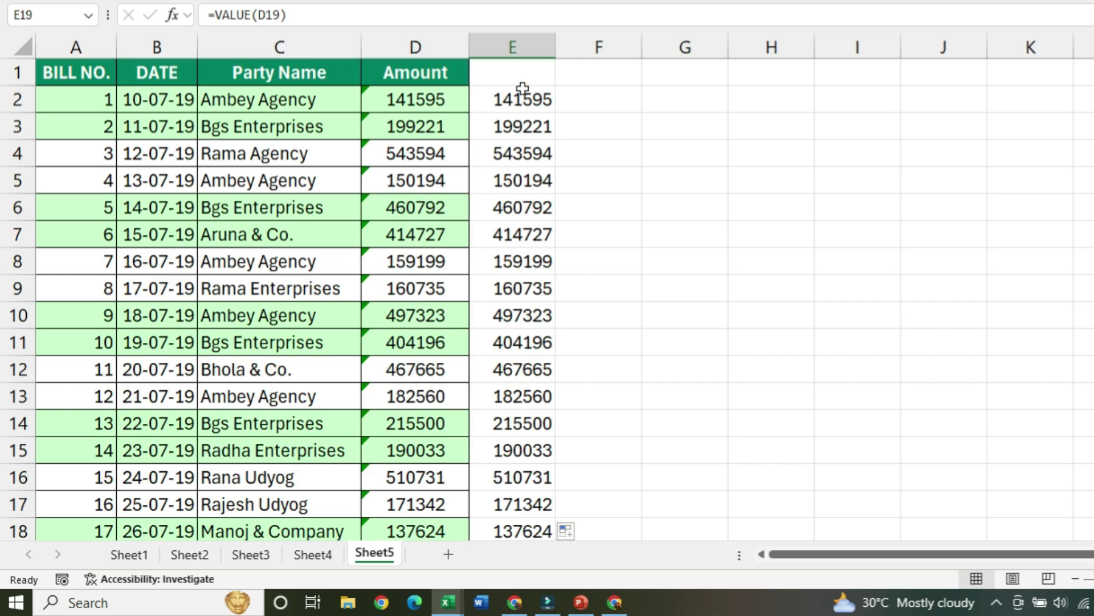
pyautogui.click(512, 47)
pyautogui.click(512, 99)
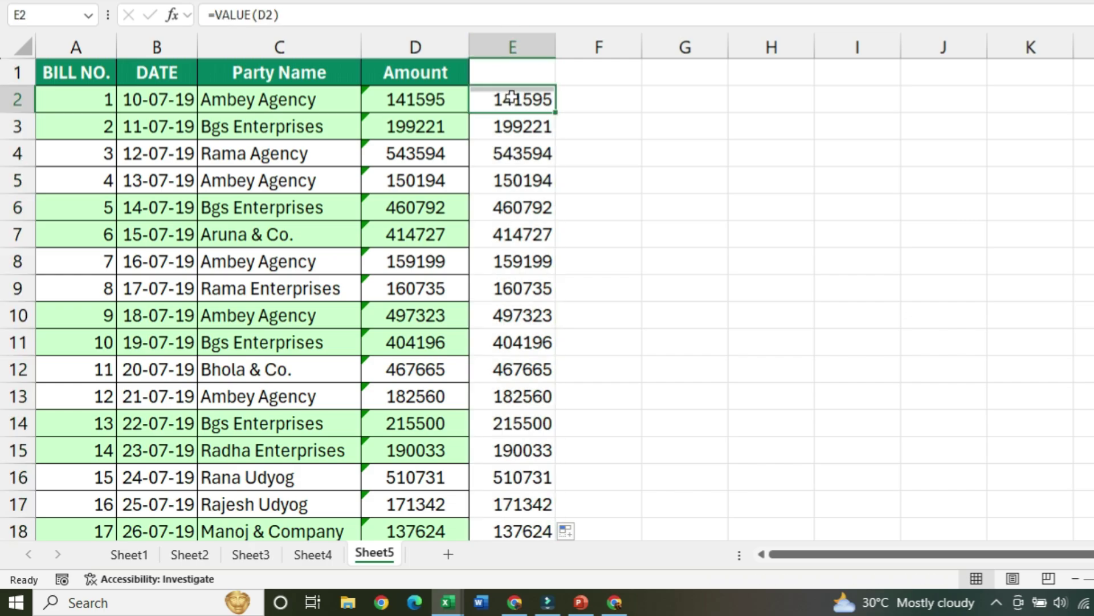
pyautogui.click(502, 171)
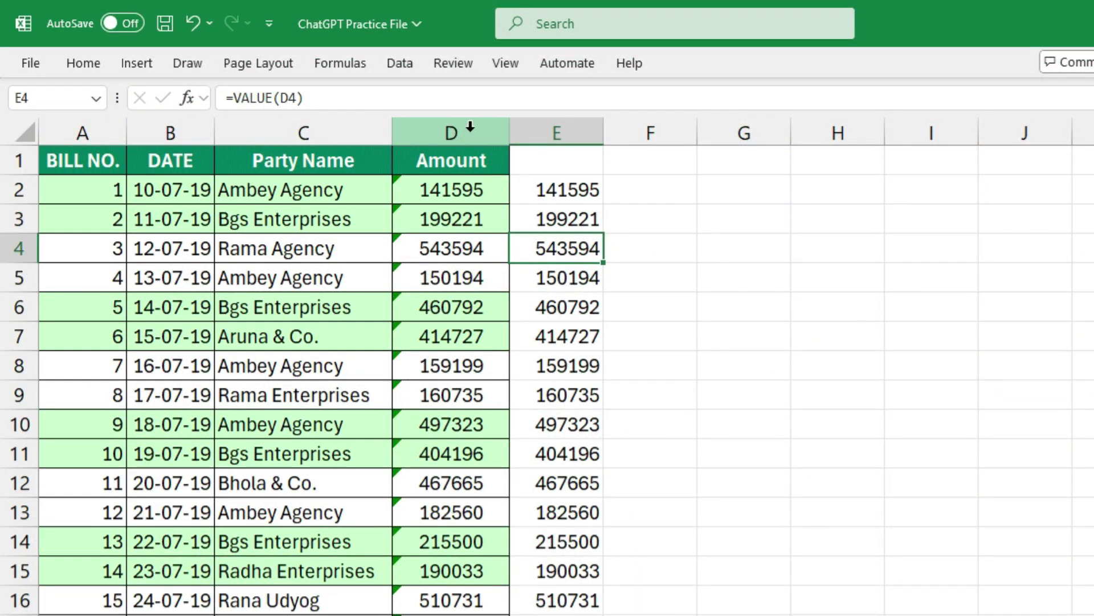
# - Try deleting the original Amount column D, inspect the dependent formula in D2, and undo the deletion
pyautogui.click(470, 126)
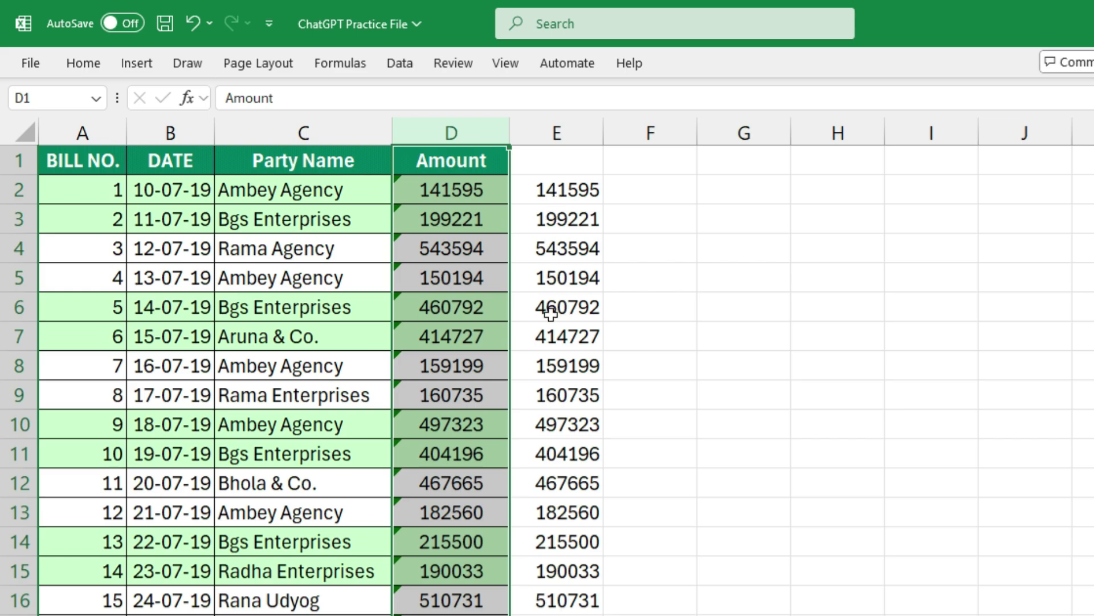
pyautogui.hotkey('ctrl', '-')
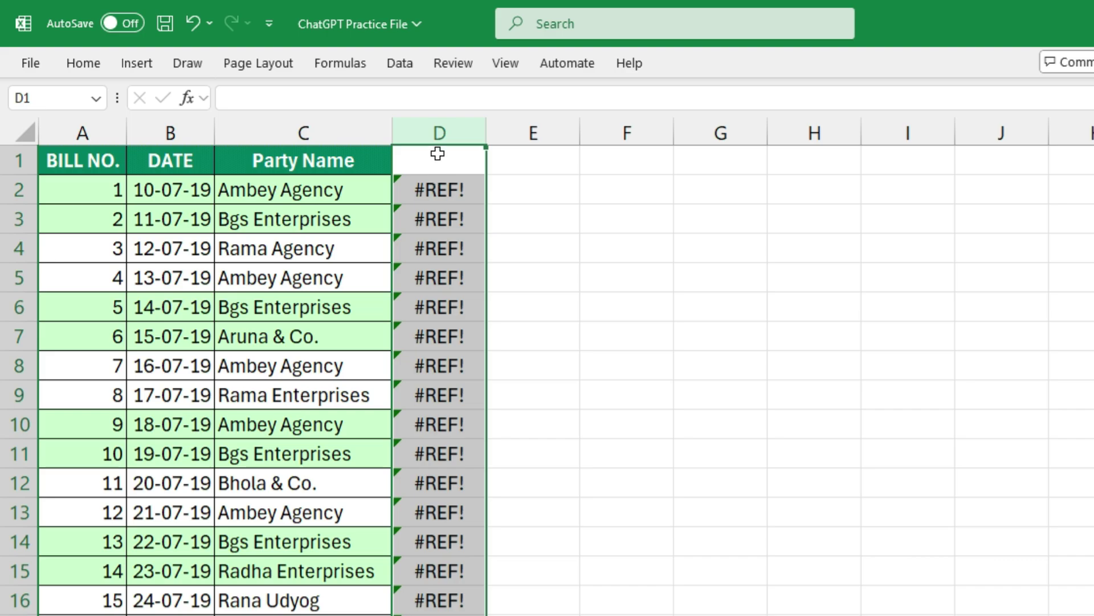
pyautogui.click(450, 193)
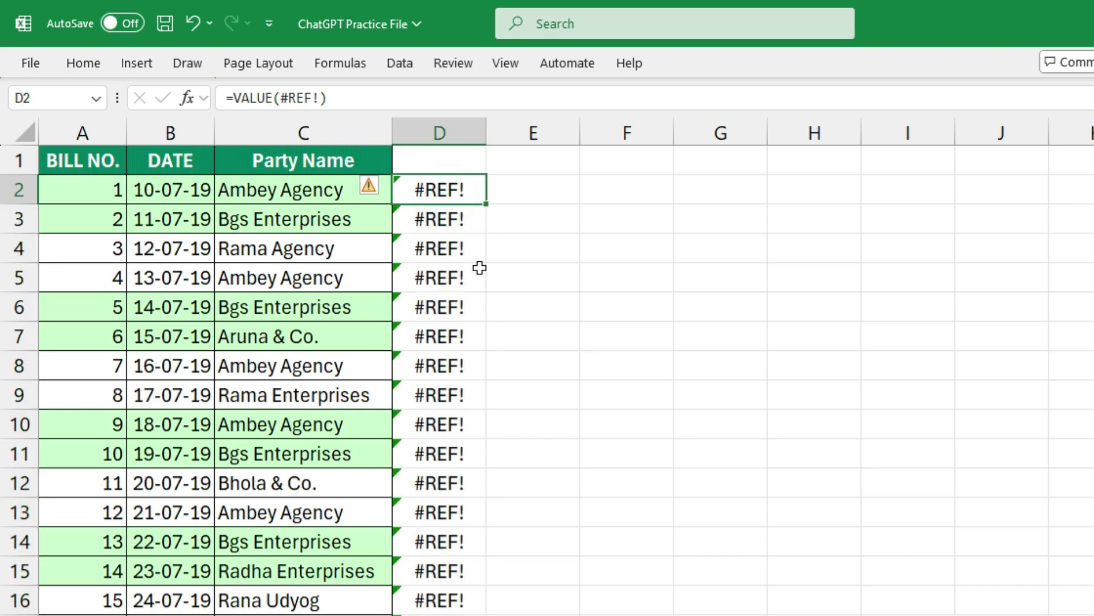
pyautogui.press('F2')
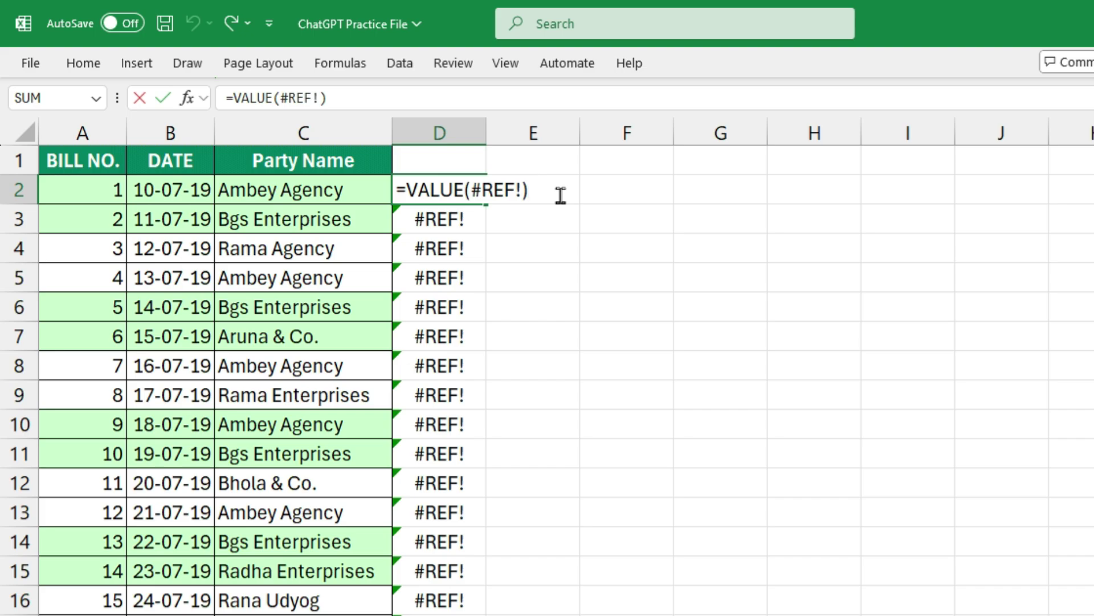
pyautogui.hotkey('ctrl', 'Return')
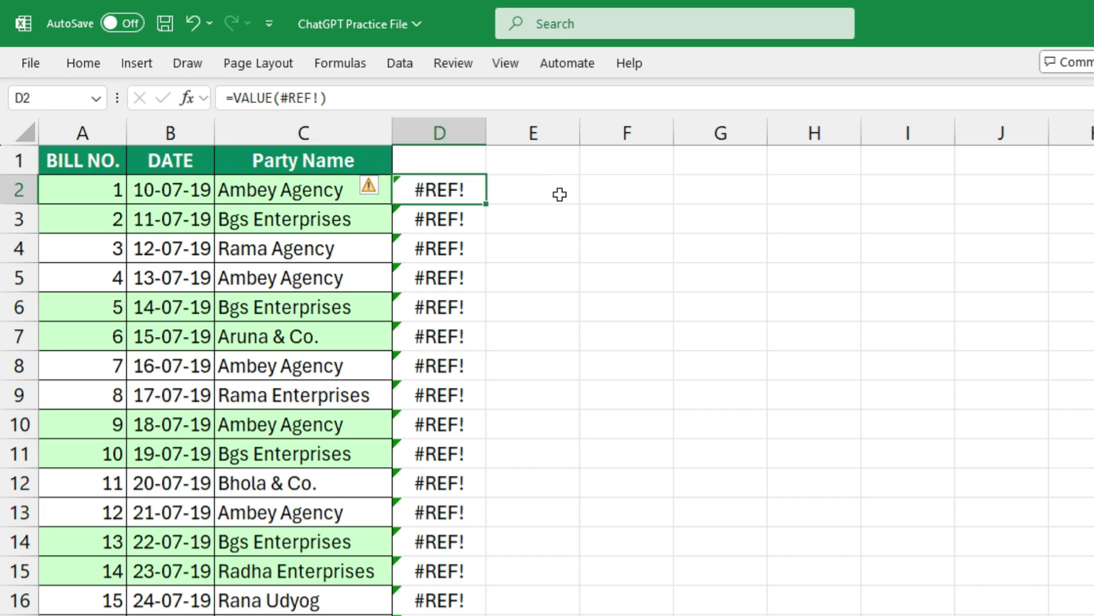
pyautogui.hotkey('ctrl', 'z')
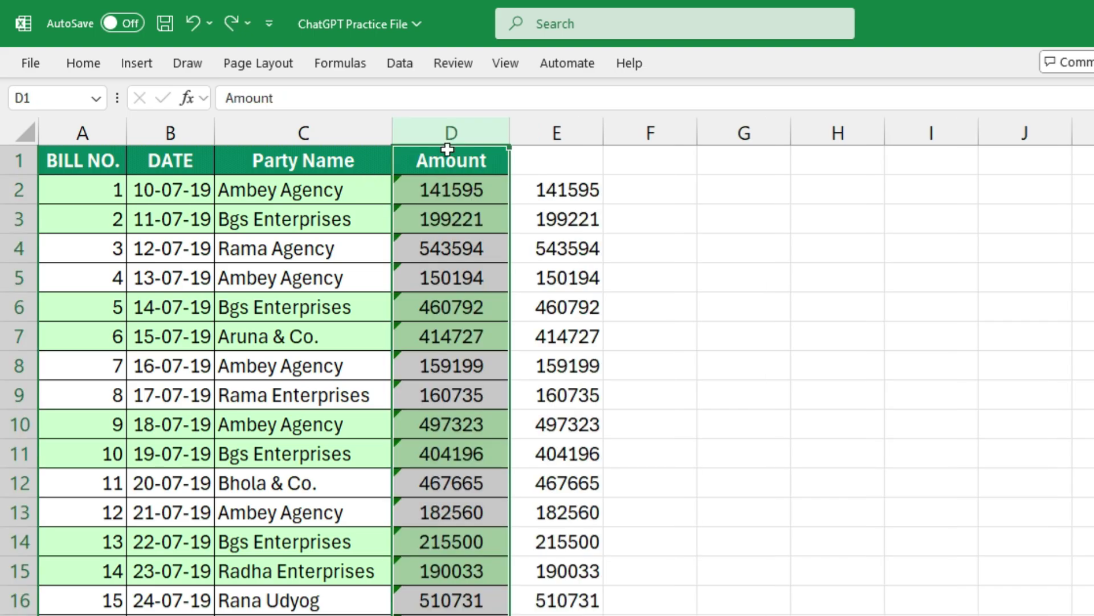
# - Compare the text amounts in column D with the VALUE formulas in column E that refer to them
pyautogui.click(456, 191)
pyautogui.click(559, 188)
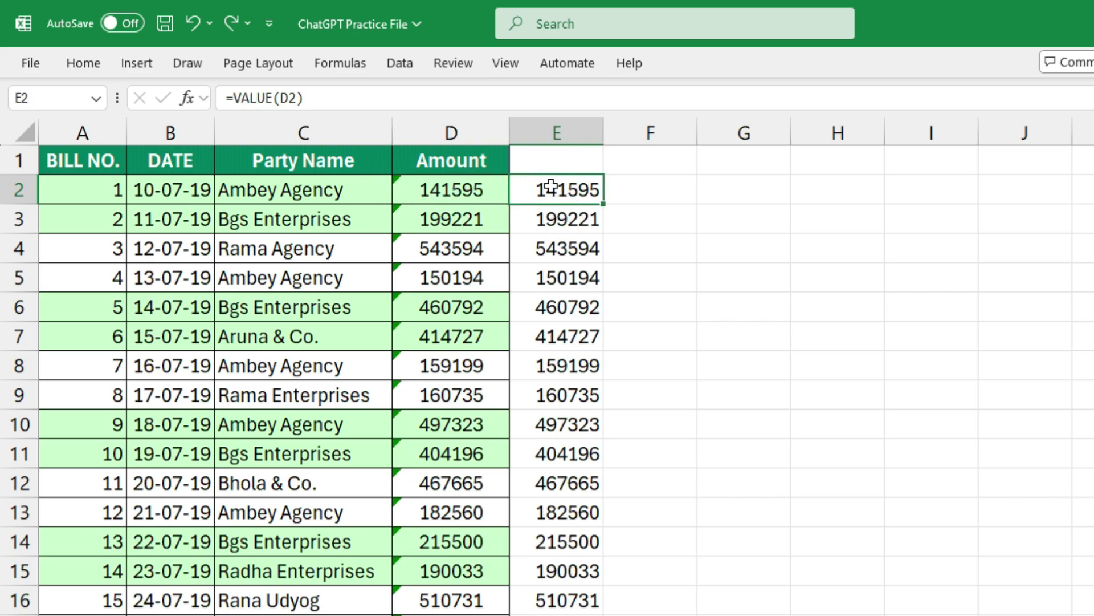
pyautogui.click(460, 122)
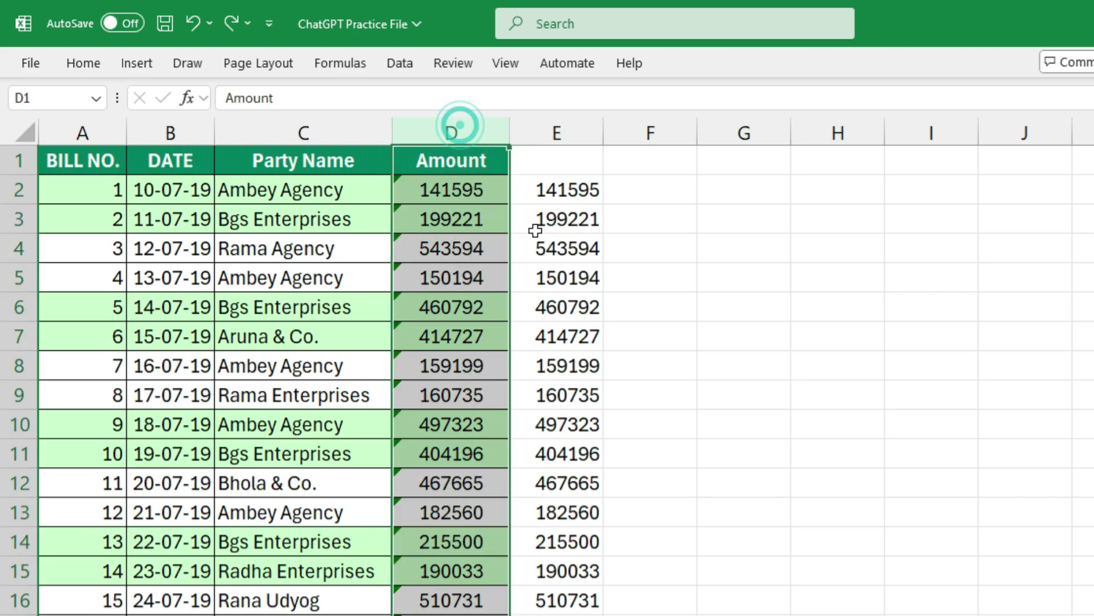
pyautogui.click(560, 190)
pyautogui.click(560, 132)
pyautogui.click(557, 189)
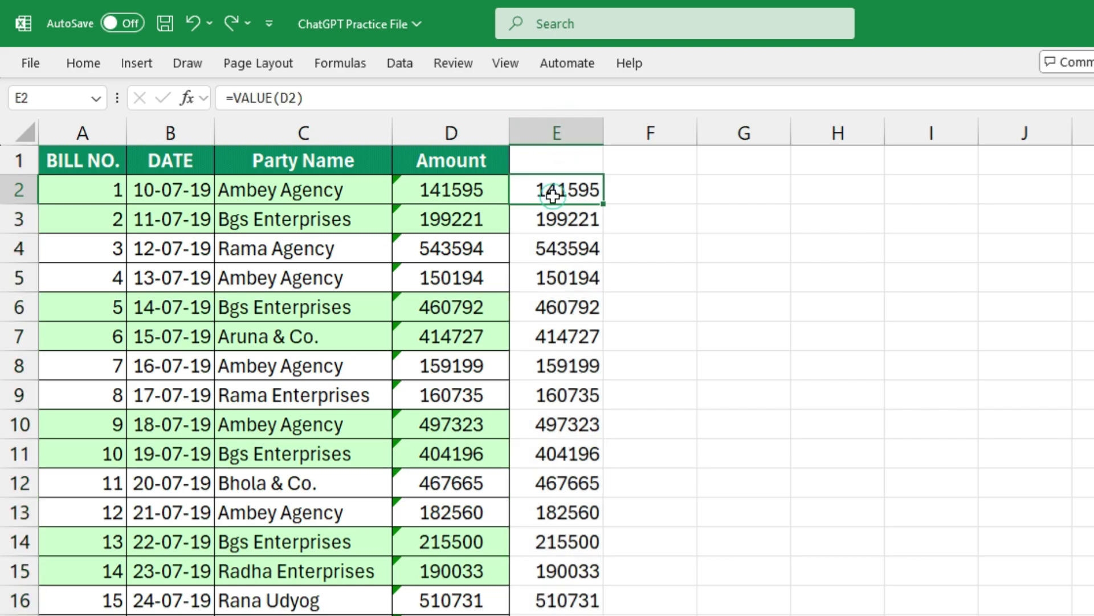
pyautogui.click(554, 246)
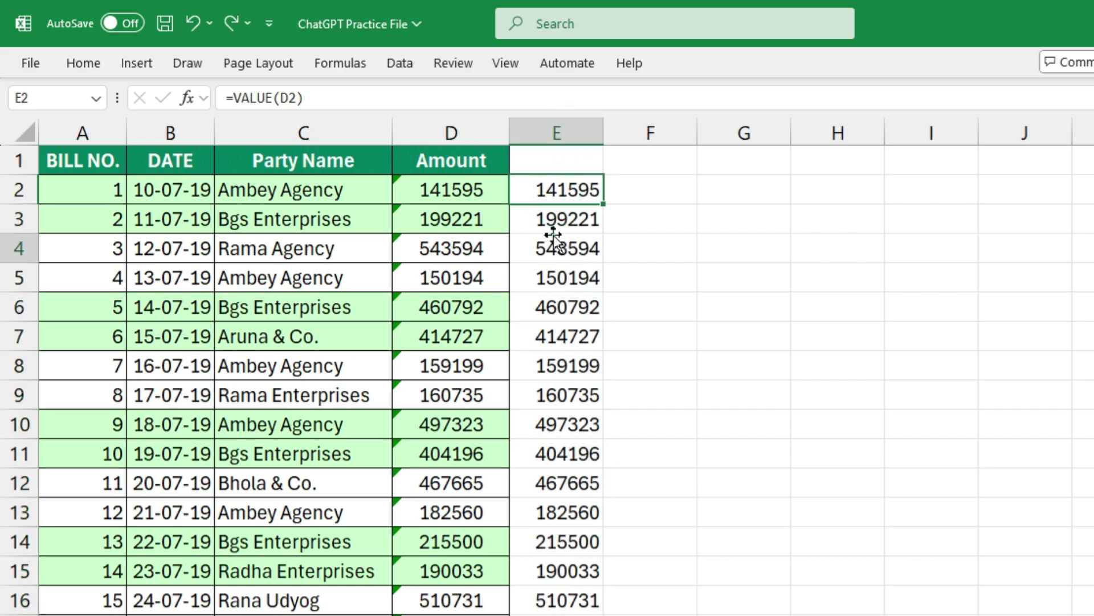
# - Copy column E and paste it over itself as values only, replacing the VALUE formulas
pyautogui.click(576, 124)
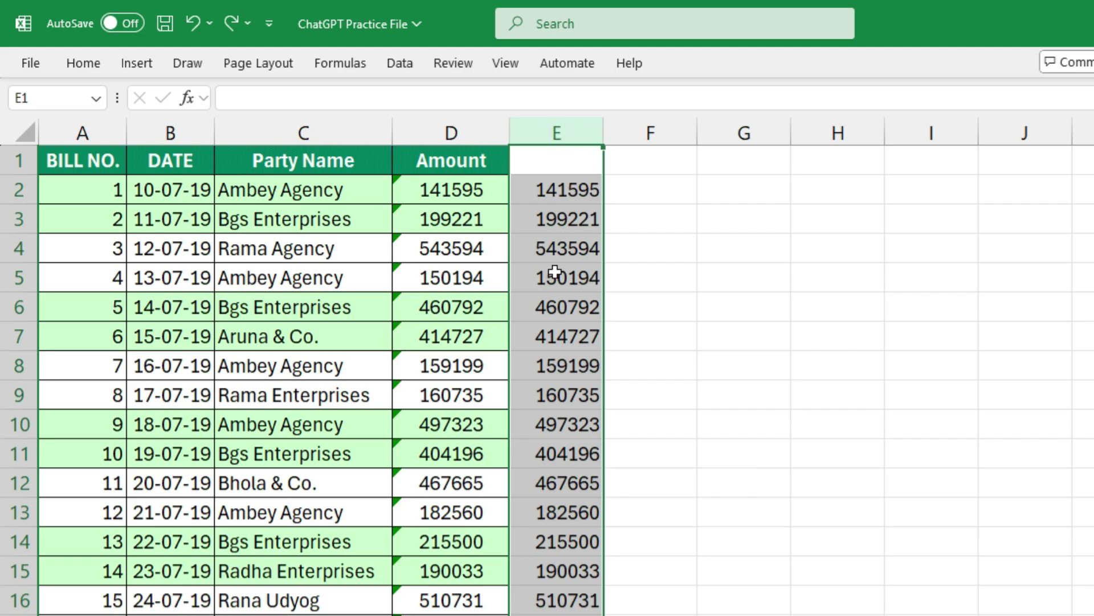
pyautogui.scroll(-4, 556, 376)
pyautogui.scroll(-10, 564, 410)
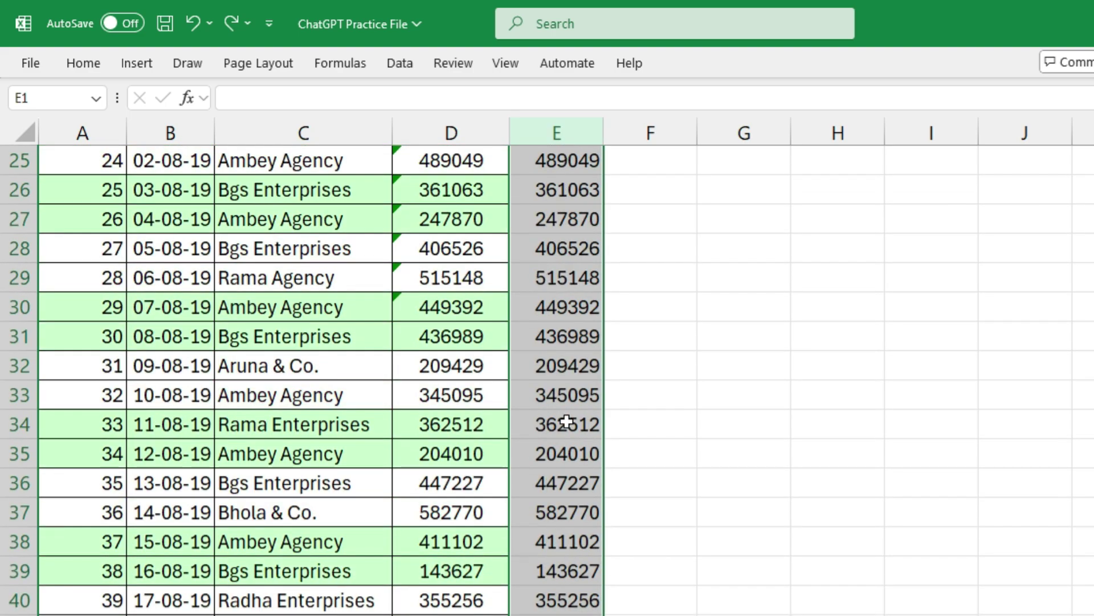
pyautogui.scroll(6, 569, 391)
pyautogui.scroll(8, 568, 384)
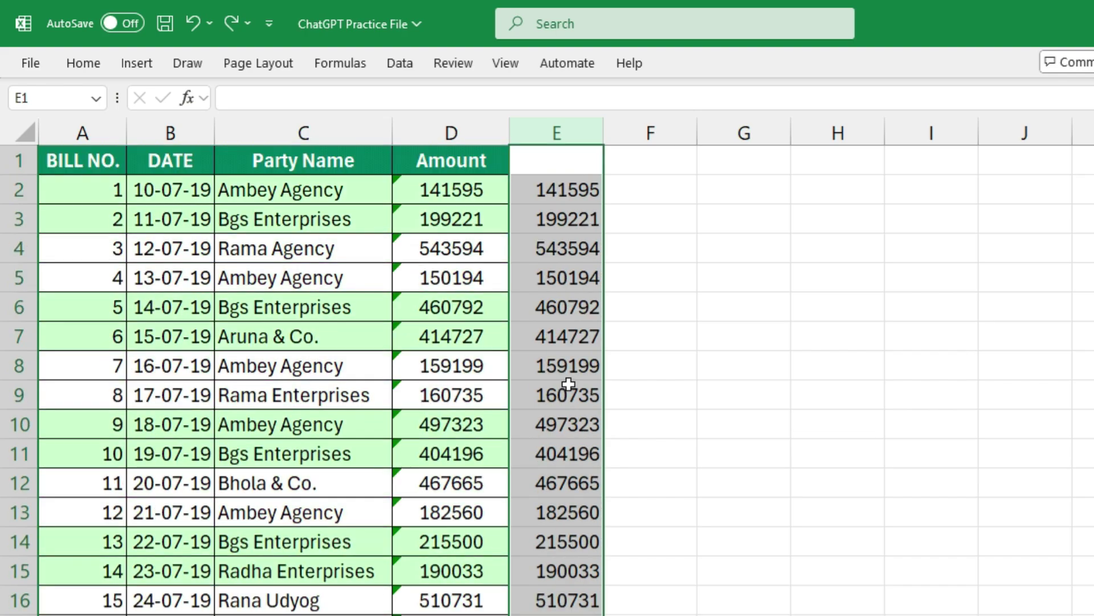
pyautogui.hotkey('ctrl', 'c')
pyautogui.hotkey('ctrl', 'c')
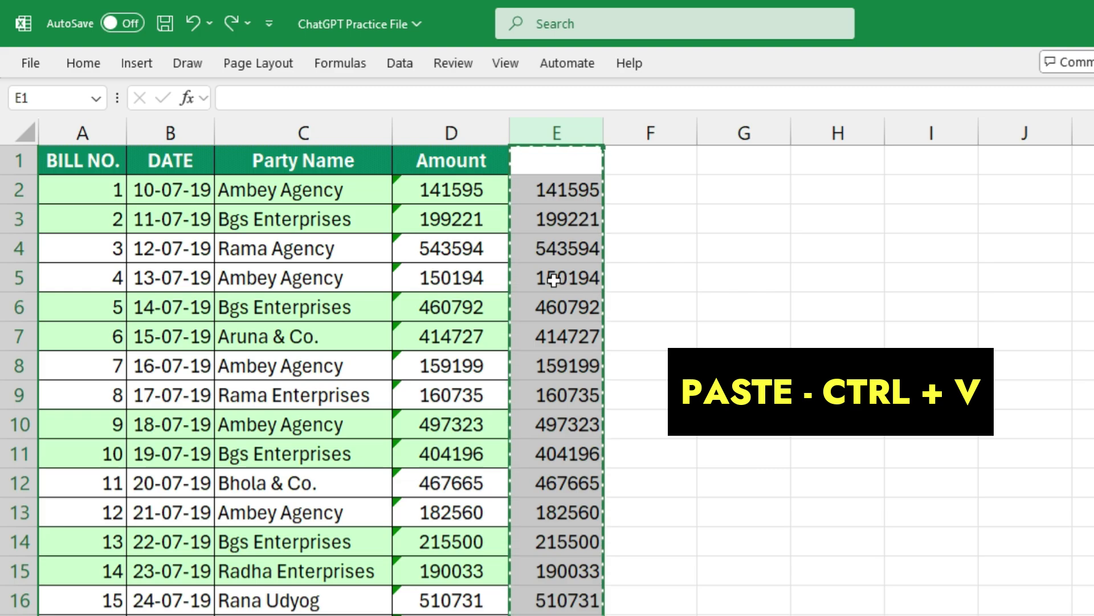
pyautogui.hotkey('ctrl', 'v')
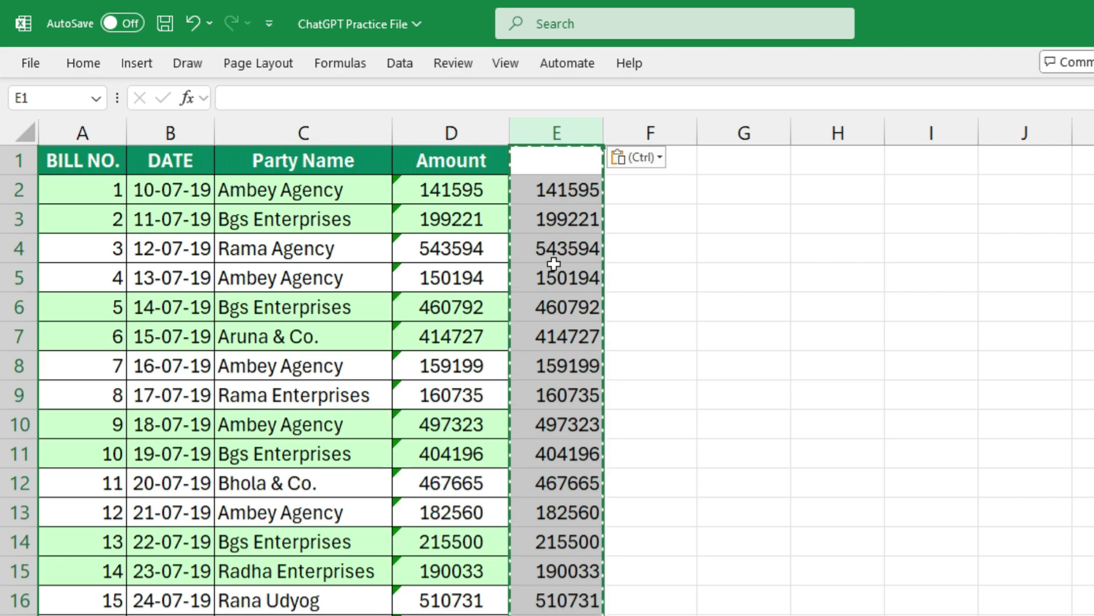
pyautogui.click(644, 161)
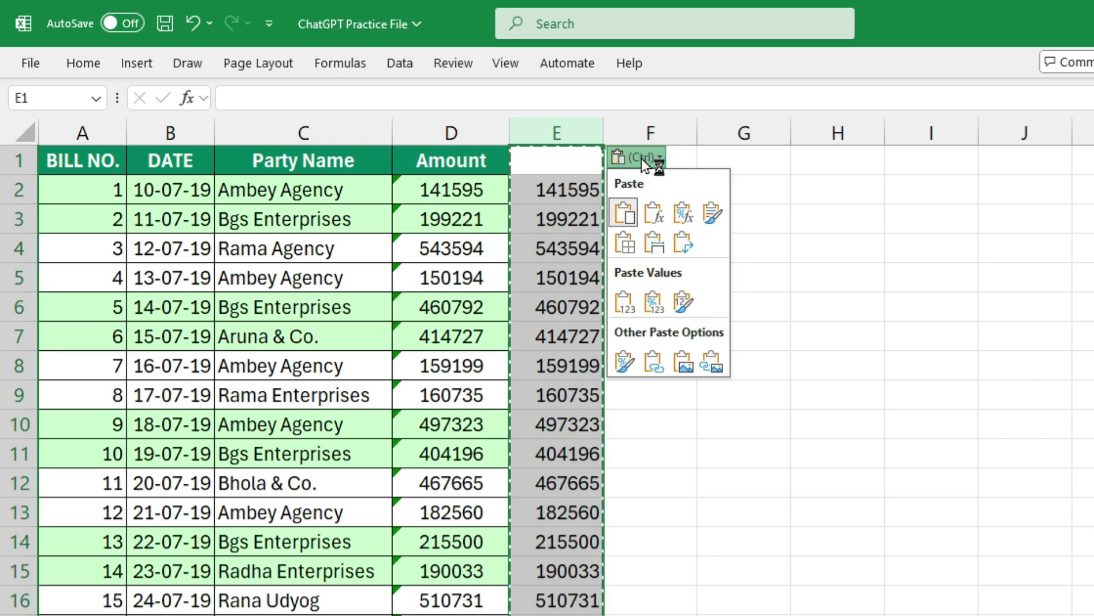
pyautogui.click(627, 306)
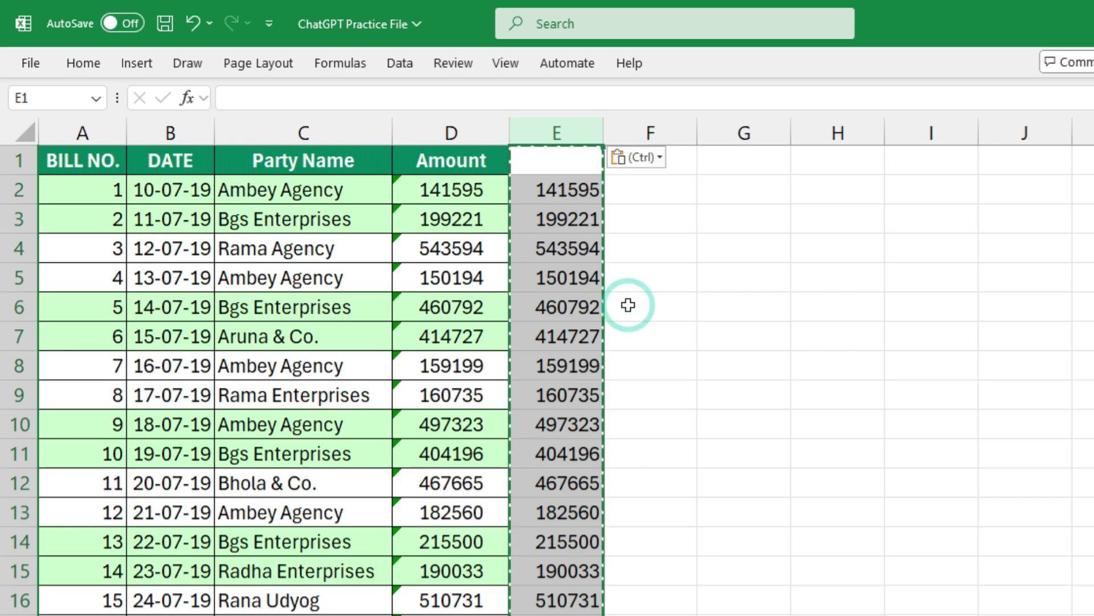
# - Check that cells E2 to E4 hold plain numbers instead of formulas
pyautogui.click(564, 192)
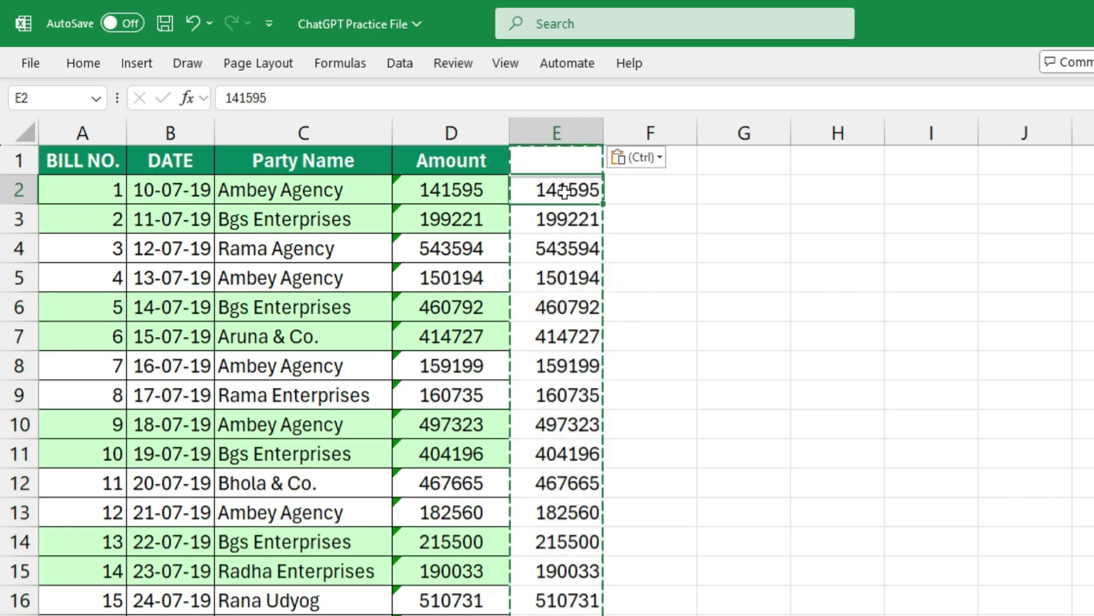
pyautogui.press('F2')
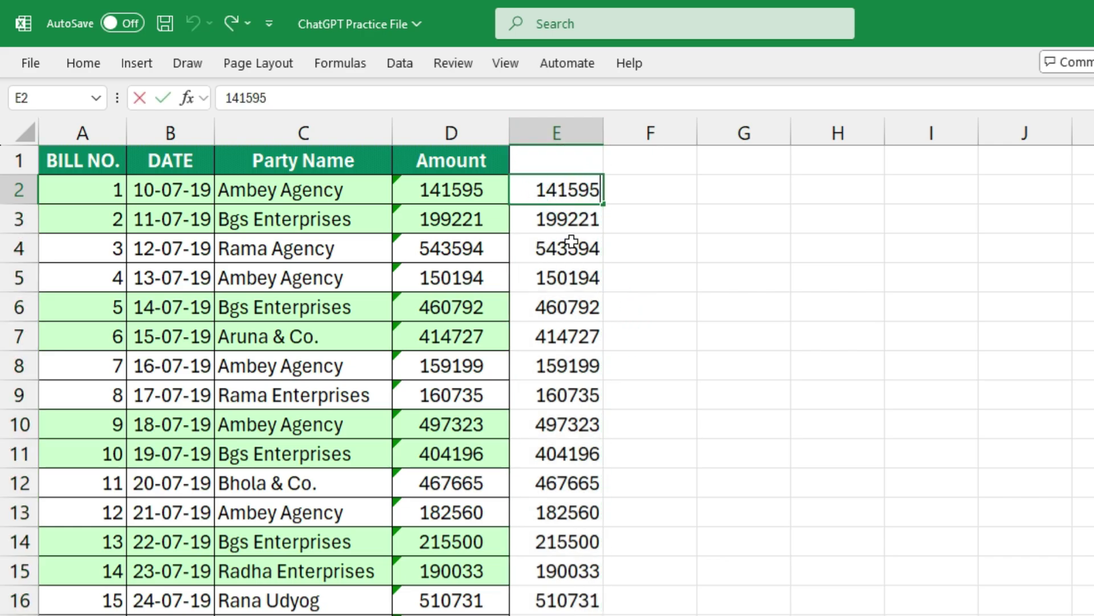
pyautogui.click(566, 219)
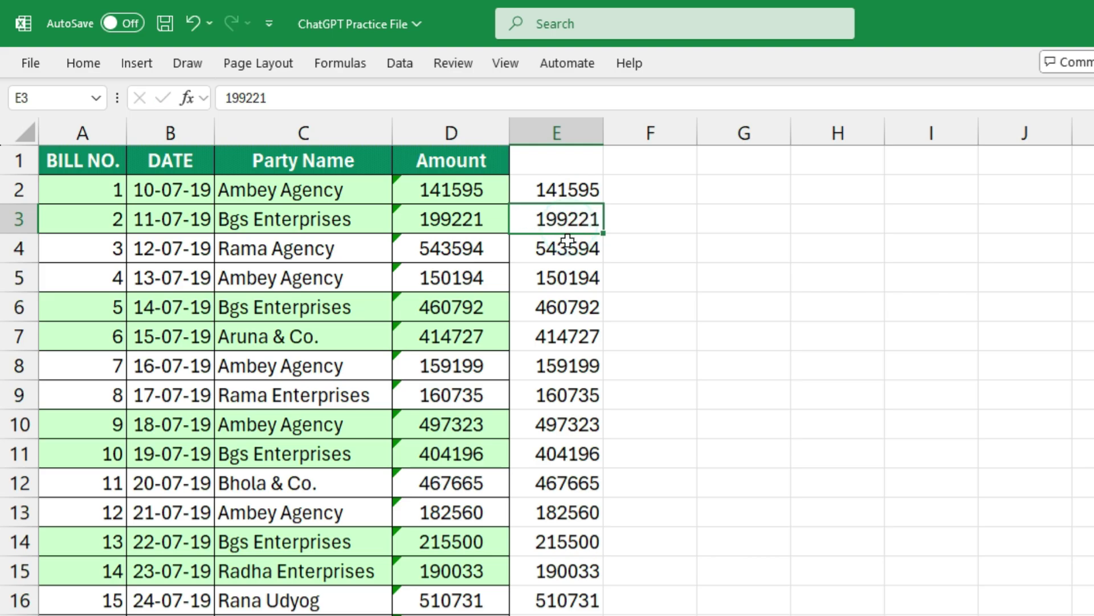
pyautogui.click(556, 255)
# - Delete the original text-formatted Amount column D and check the converted amounts that take its place
pyautogui.click(441, 121)
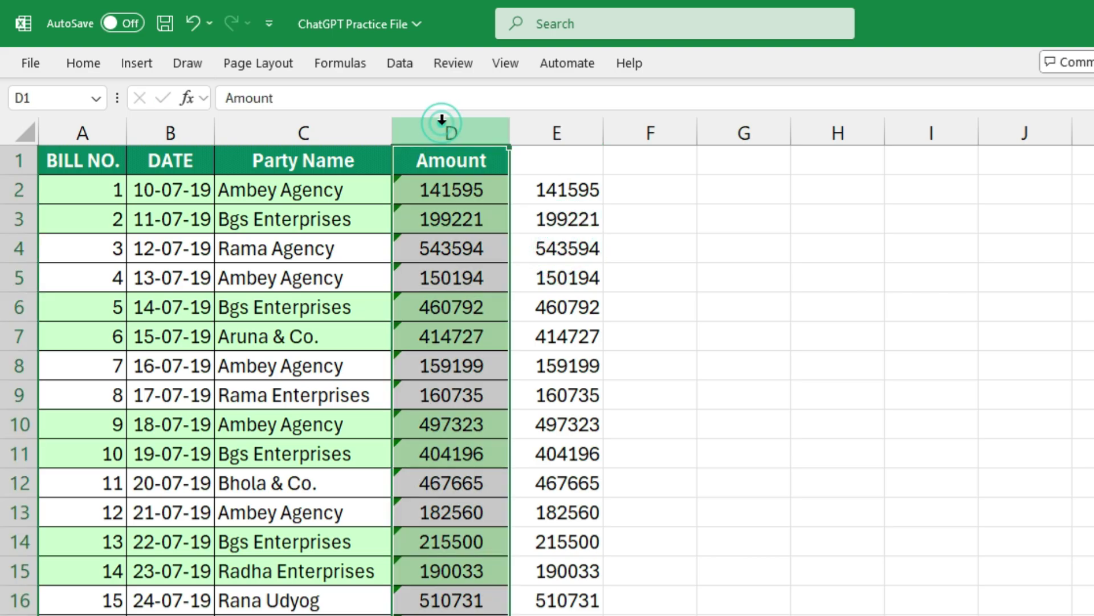
pyautogui.hotkey('ctrl', '-')
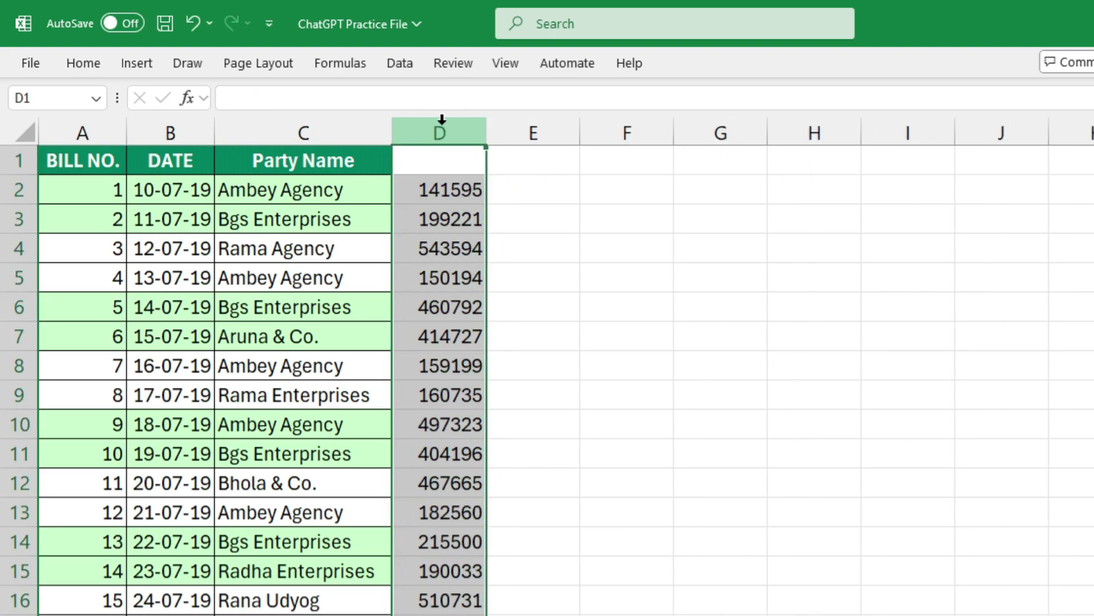
pyautogui.click(453, 188)
pyautogui.moveTo(447, 160); pyautogui.dragTo(456, 512)
pyautogui.click(431, 368)
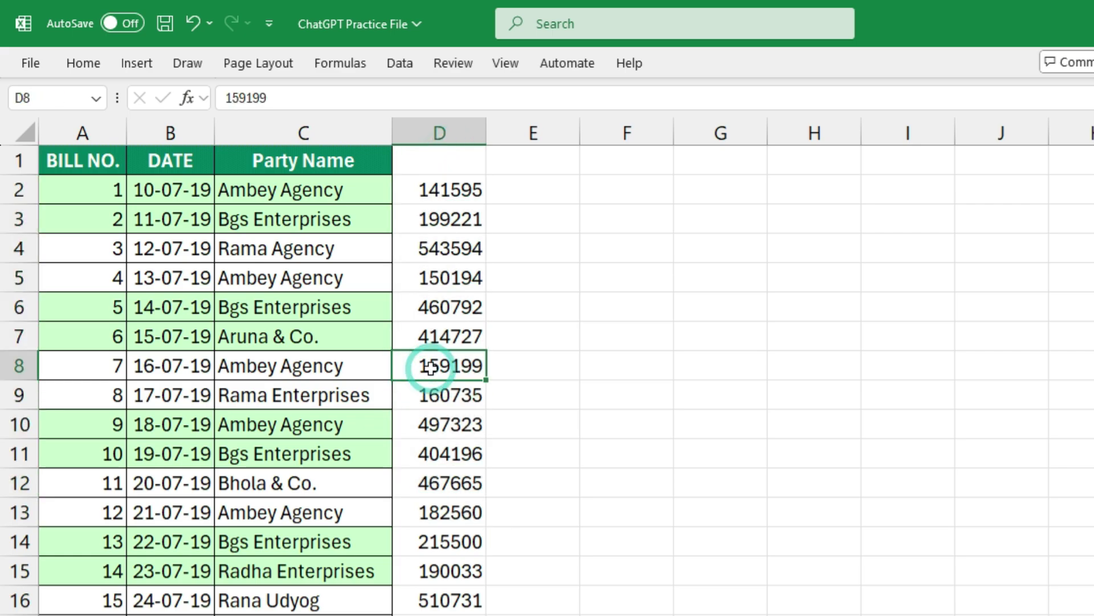
pyautogui.click(432, 190)
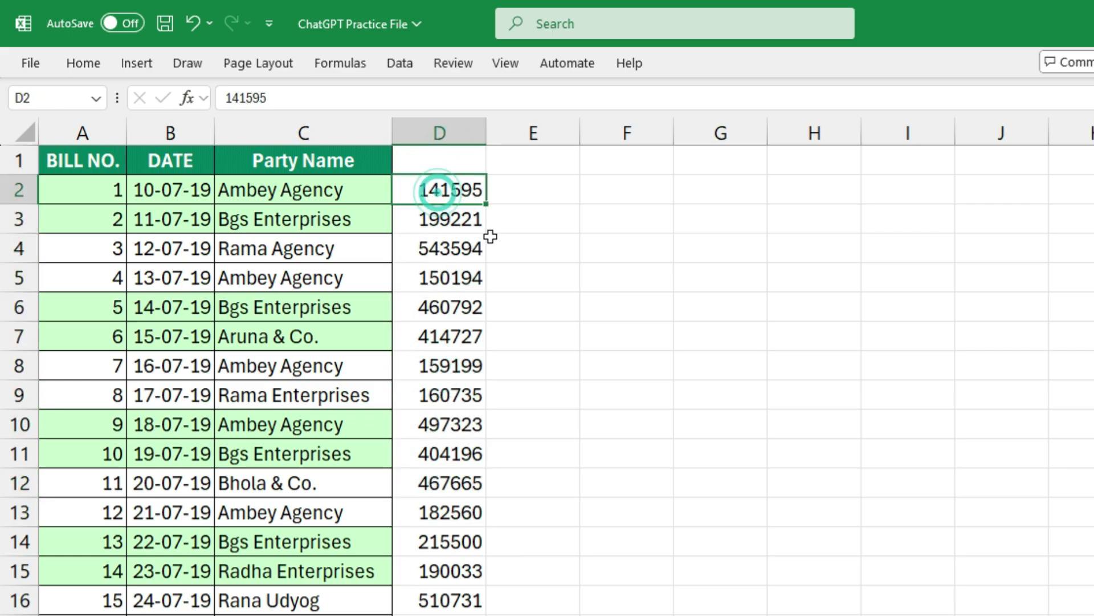